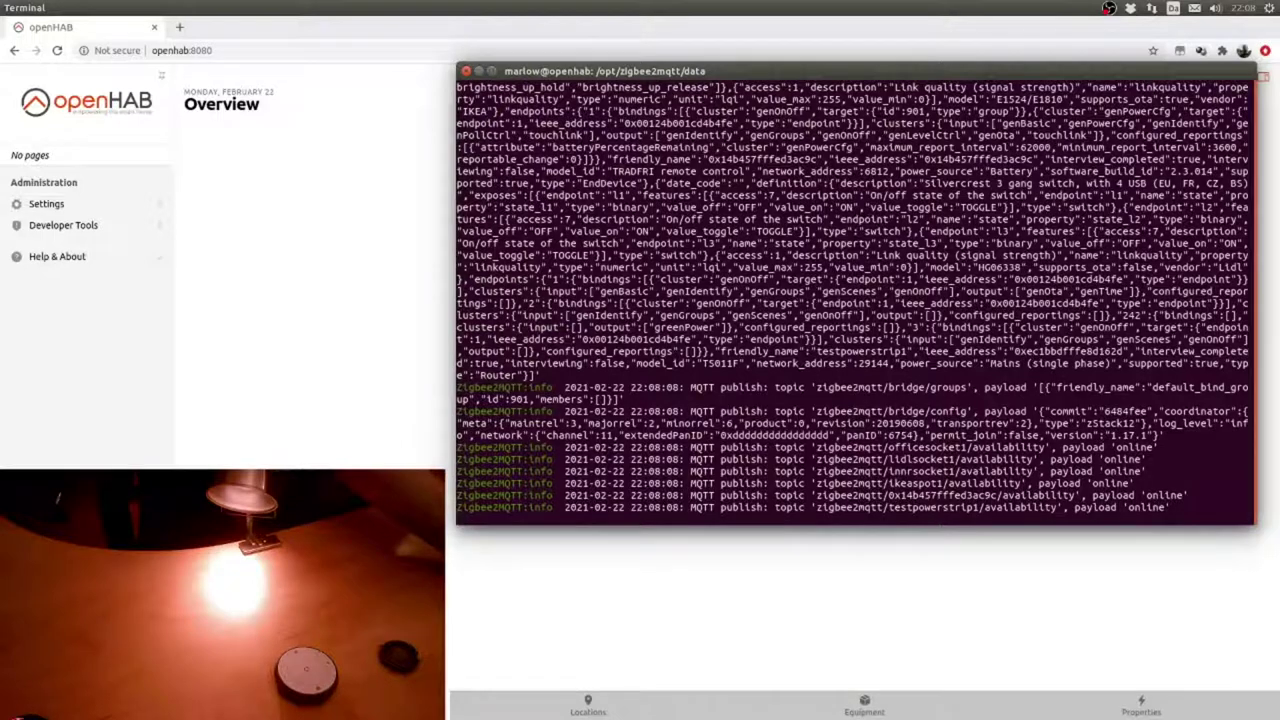
- Stop the running Zigbee2MQTT process and open configuration.yaml in the joe editor
key("ctrl+c")
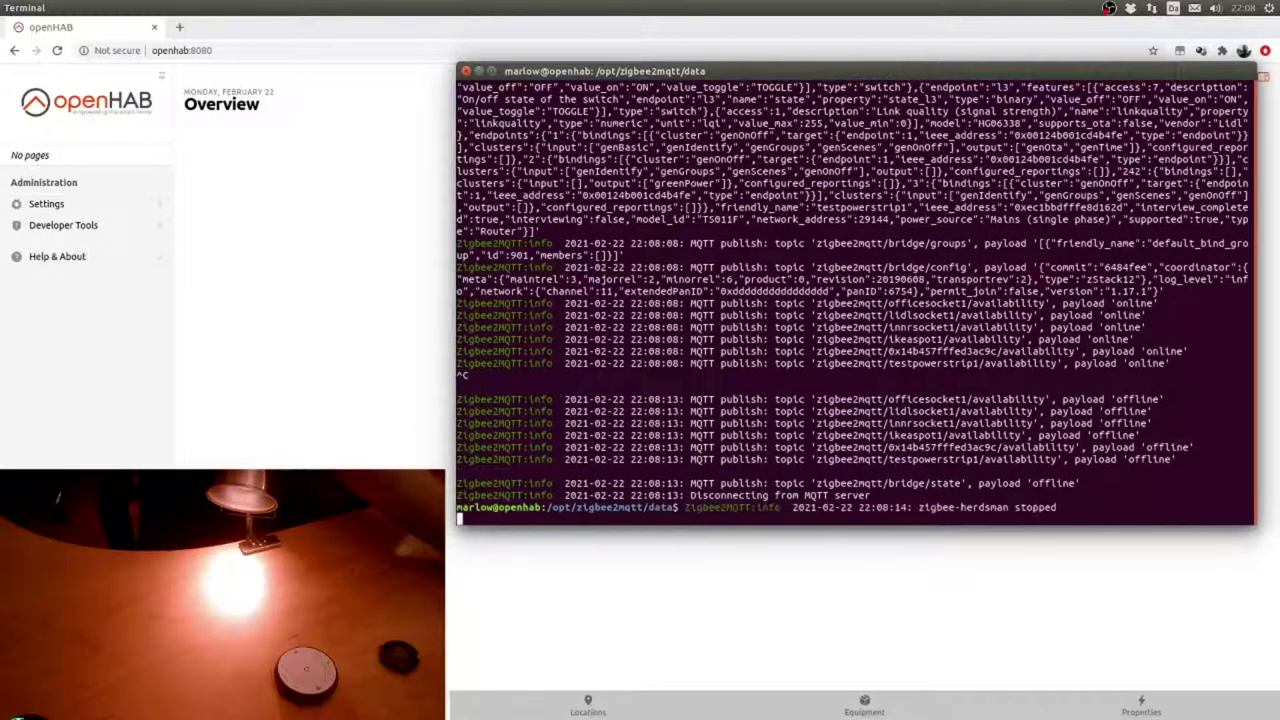
key("Return")
key("Return")
key("Return")
type("joe configuration.yaml")
key("Return")
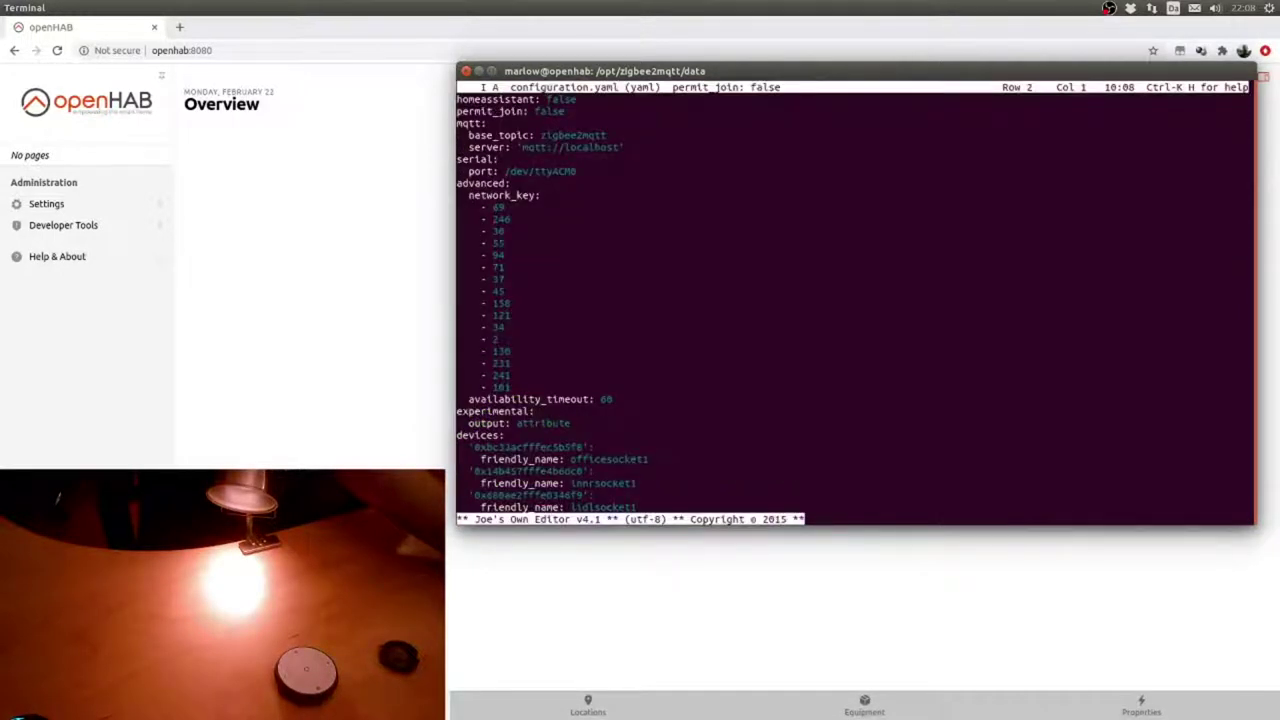
- Set the friendly name of the last listed device to ikearemote1, then save configuration.yaml and exit the editor
scroll(855, 300, "down", 2)
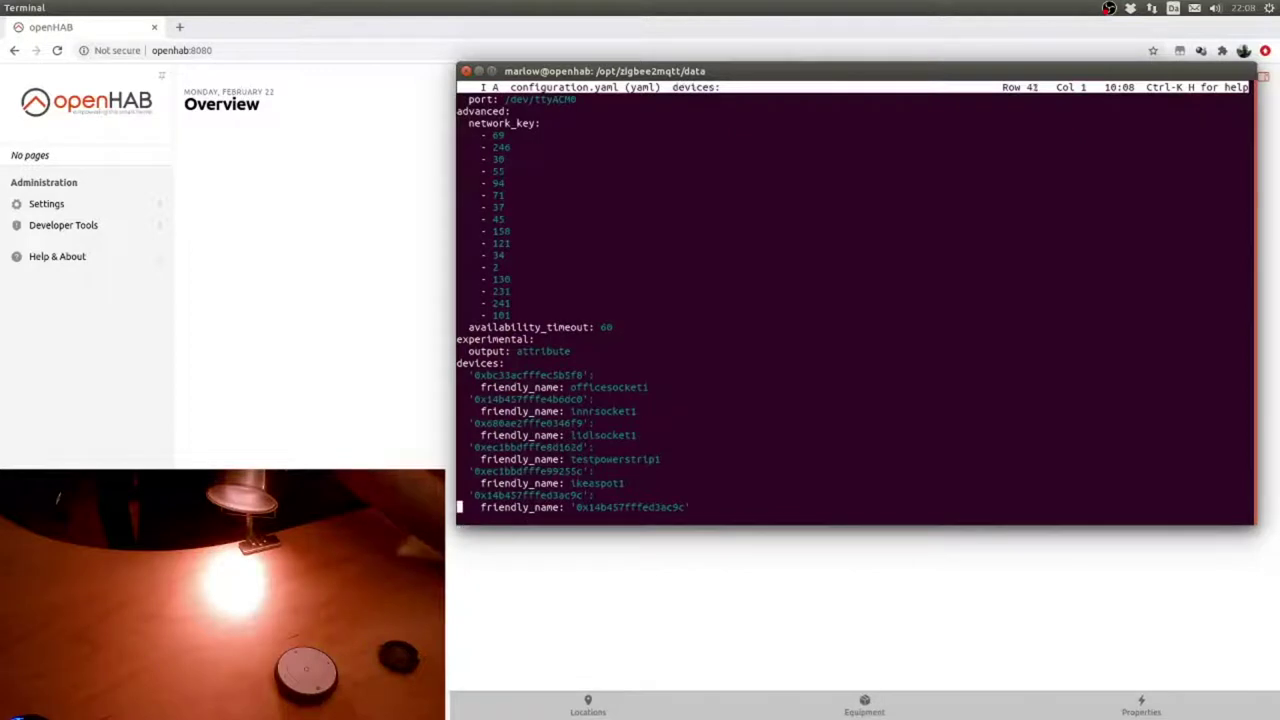
key("BackSpace")
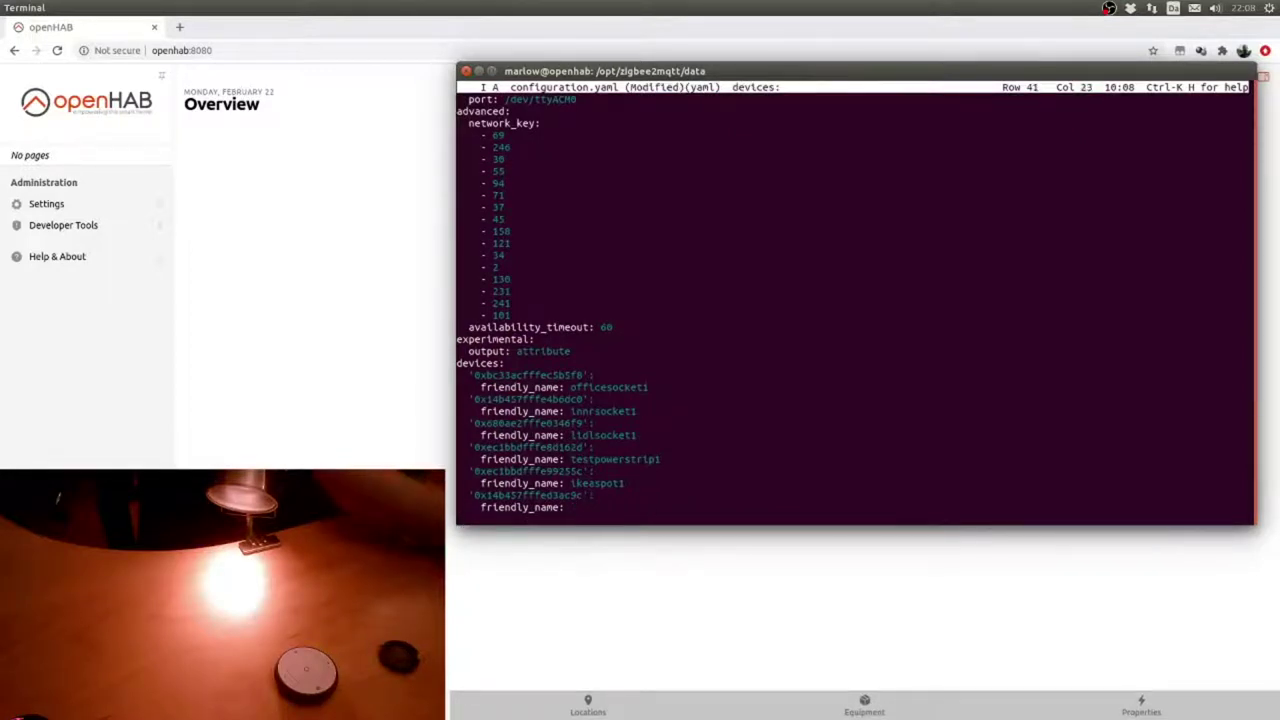
type("ike")
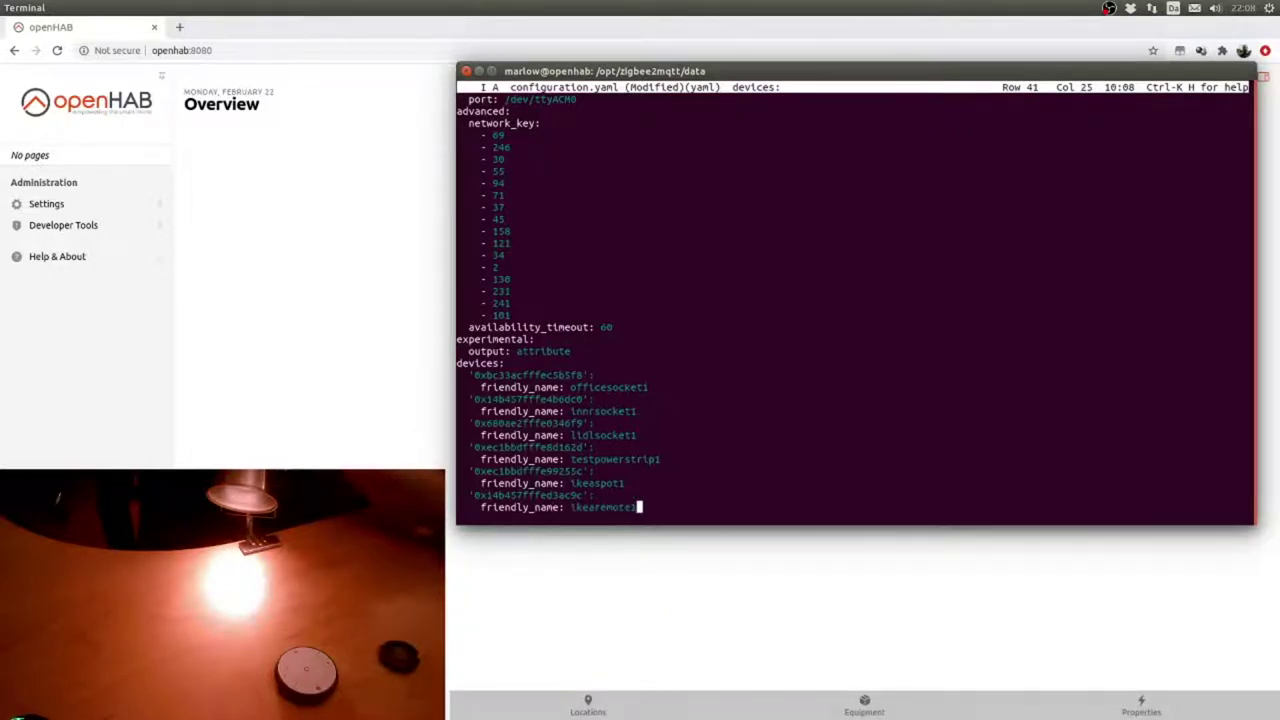
type("aremote1")
key("Return")
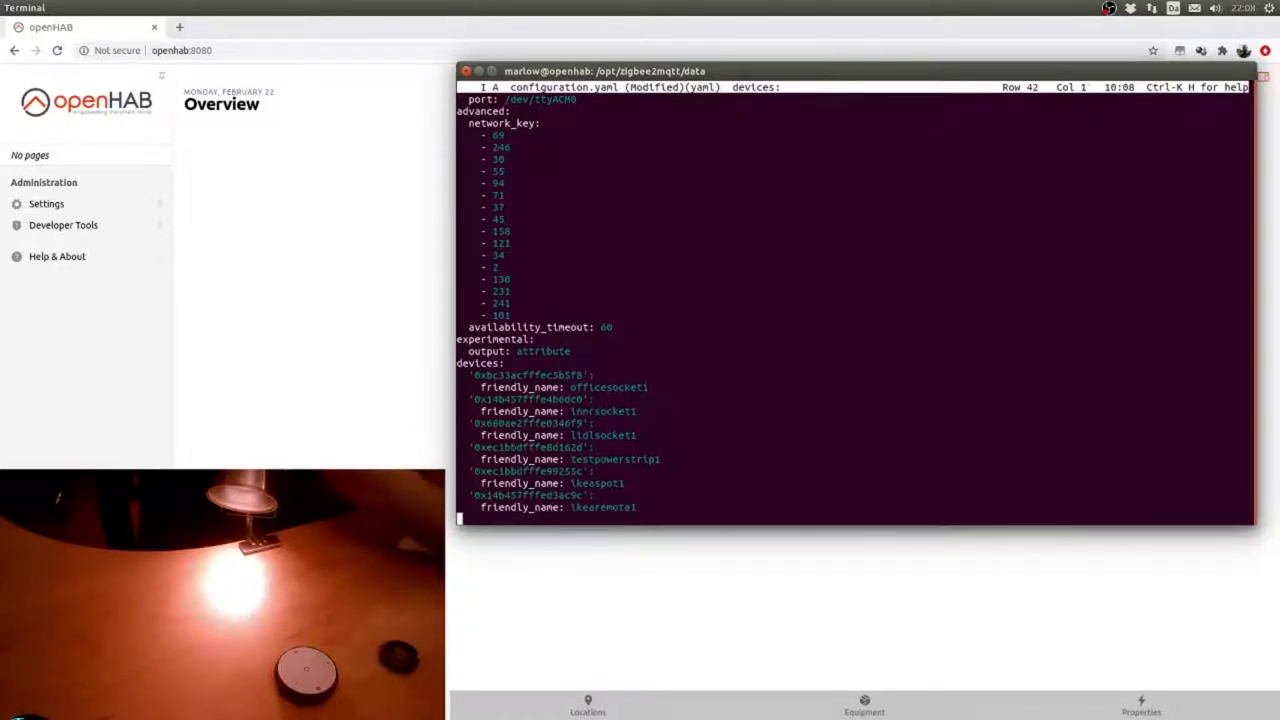
key("ctrl+k")
type("x")
- Start Zigbee2MQTT with npm start, detach its screen session and put the terminal window out of the way
type("npm start")
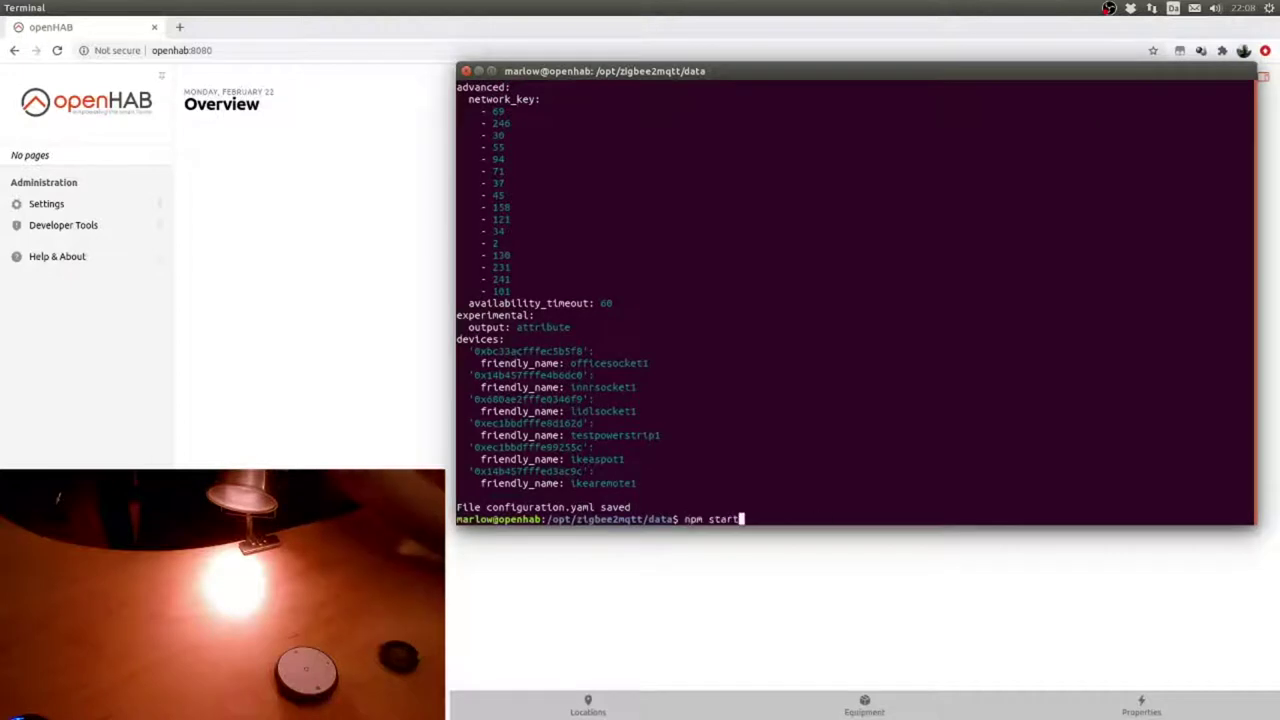
key("Return")
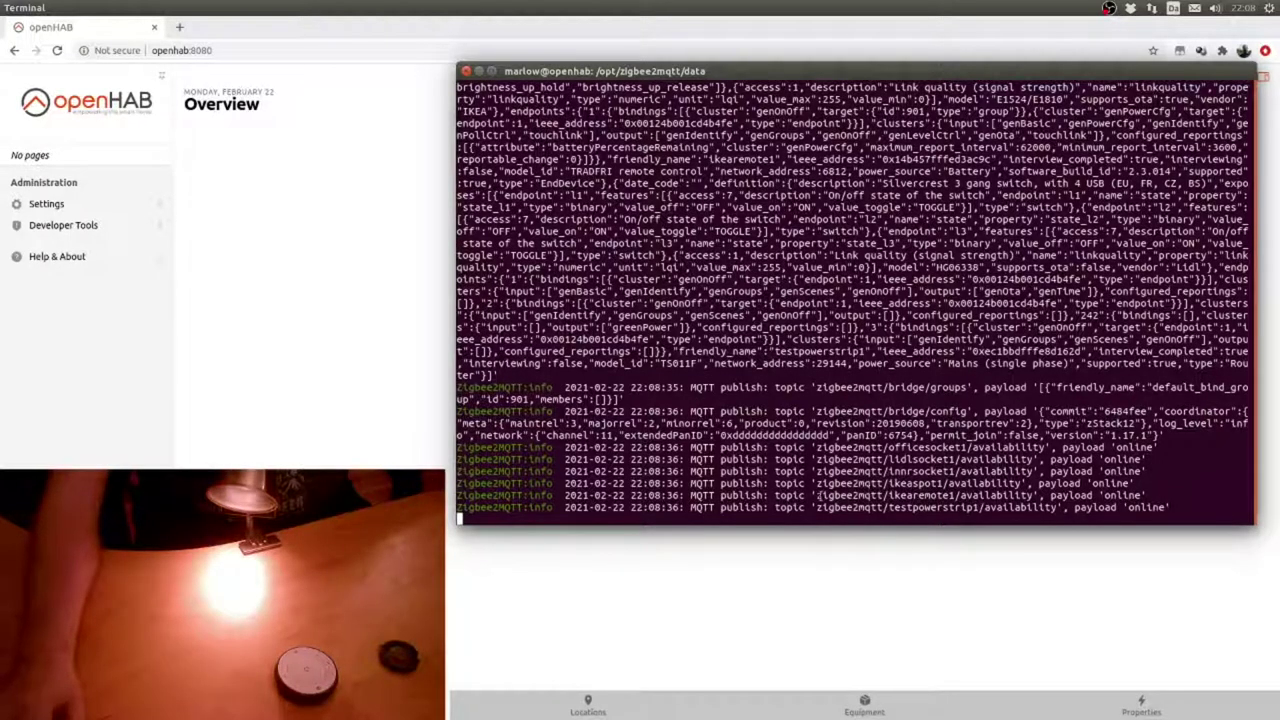
left_click_drag(818, 495, 1028, 494)
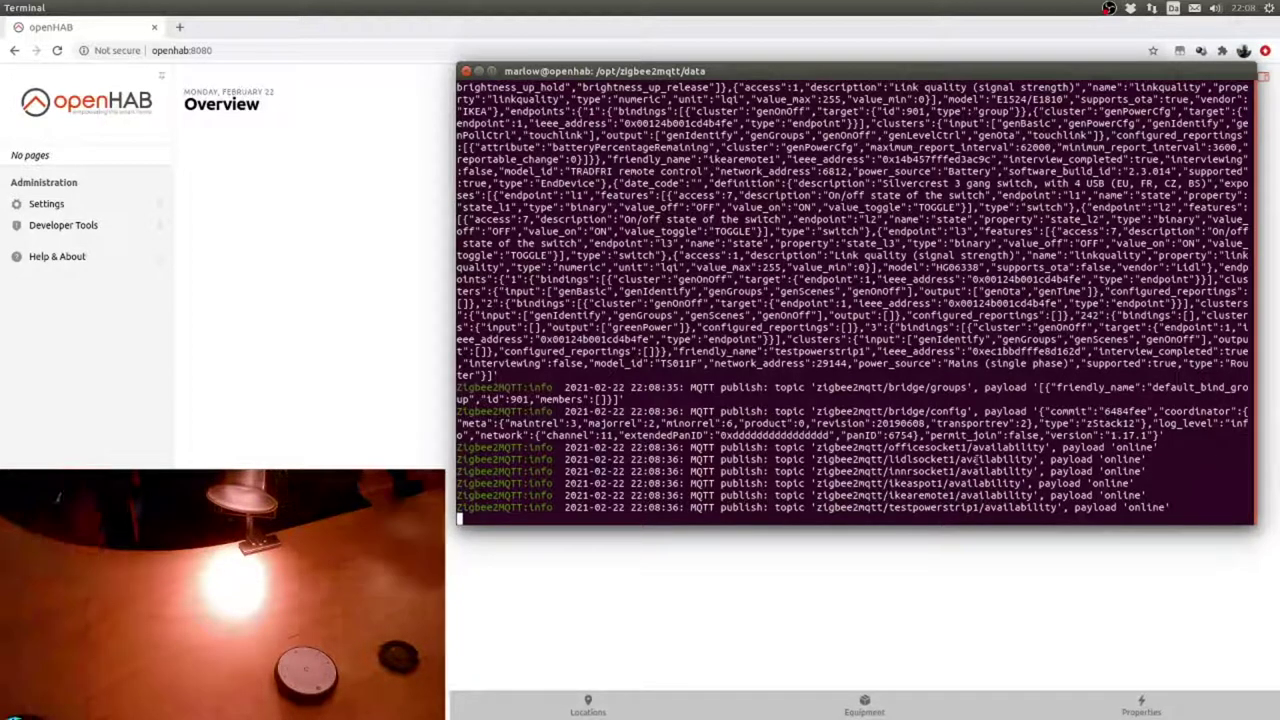
key("ctrl+a")
key("d")
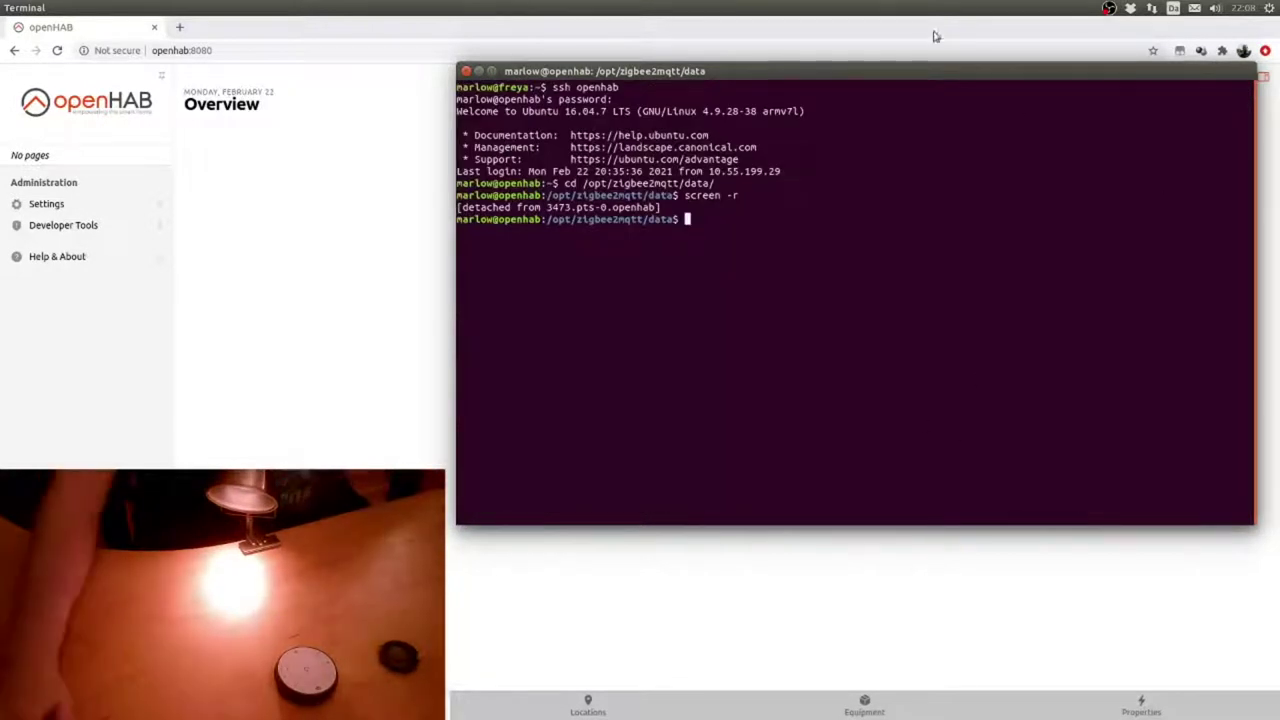
left_click_drag(914, 76, 61, 123)
key("super+h")
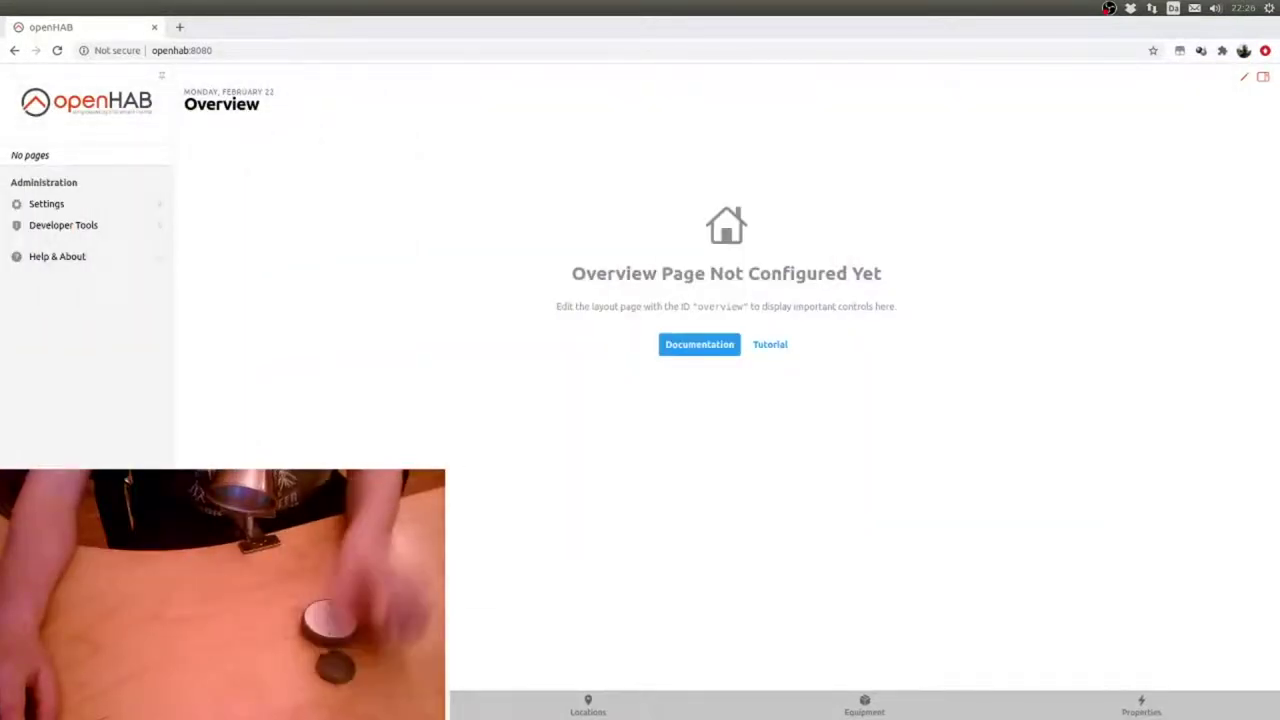
- In openHAB, begin adding a new Generic MQTT Thing from the MQTT Binding in the Things settings
left_click(55, 205)
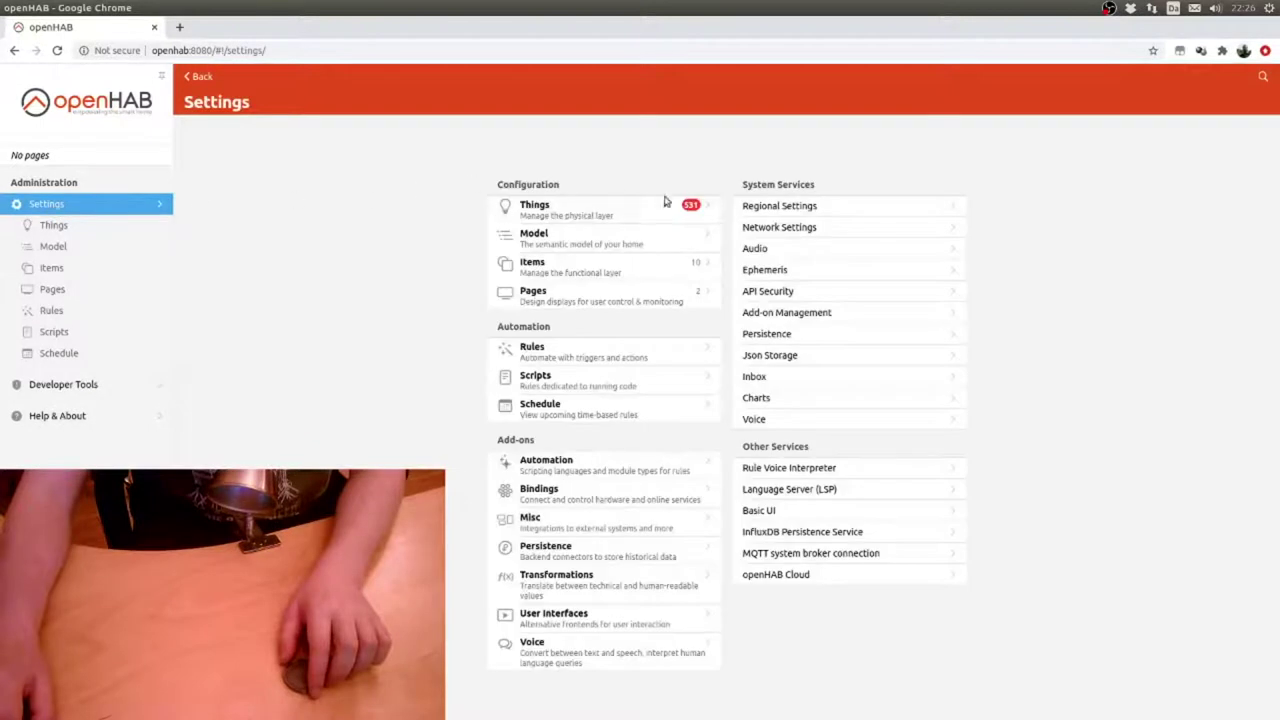
left_click(592, 216)
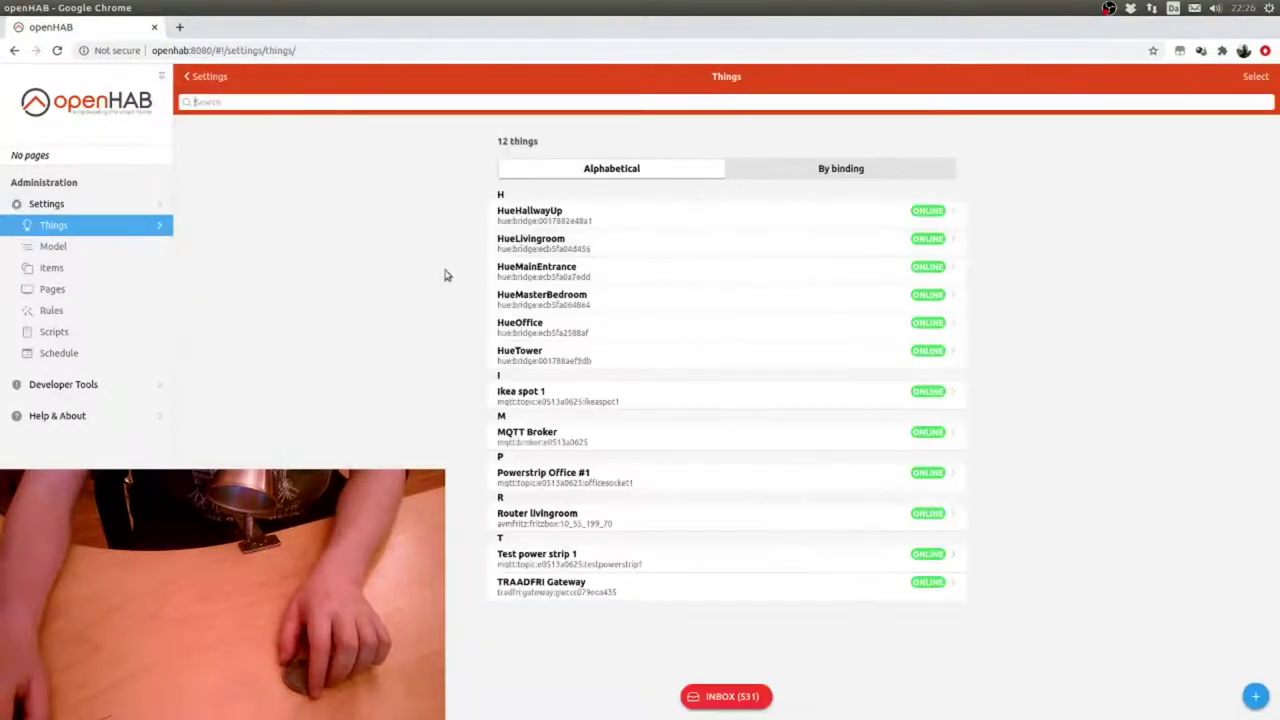
left_click(1256, 697)
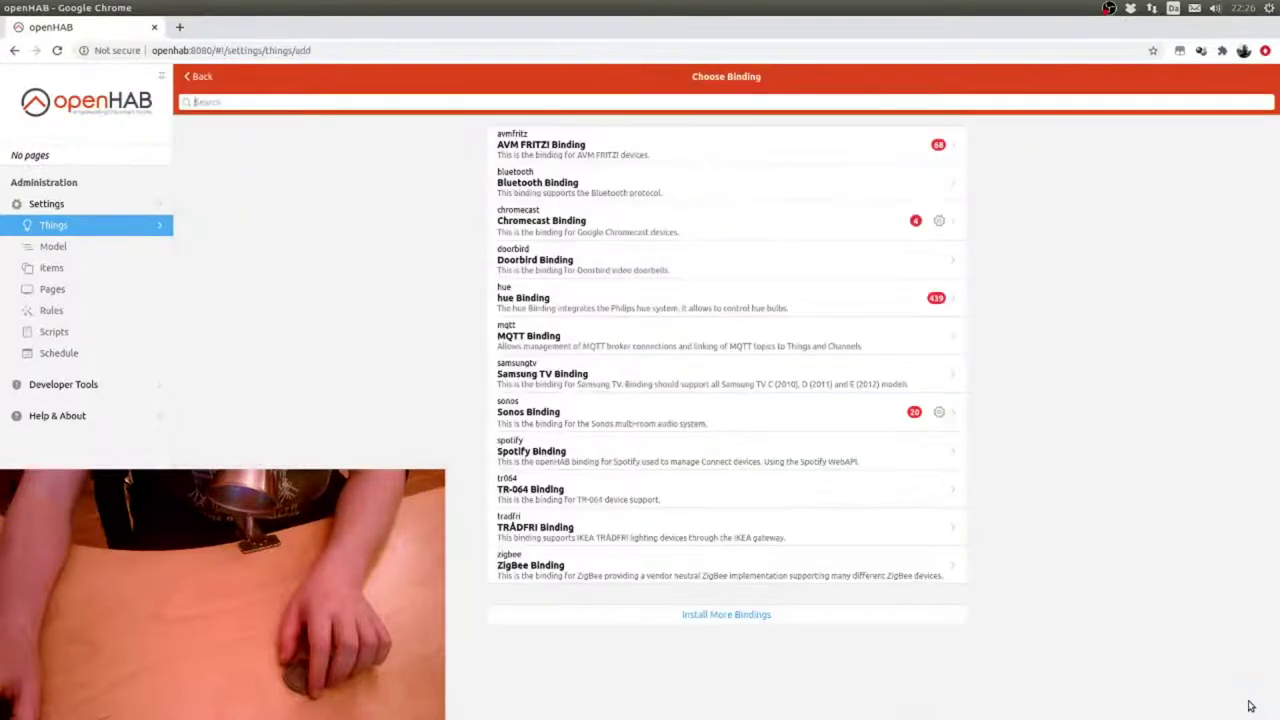
left_click(590, 344)
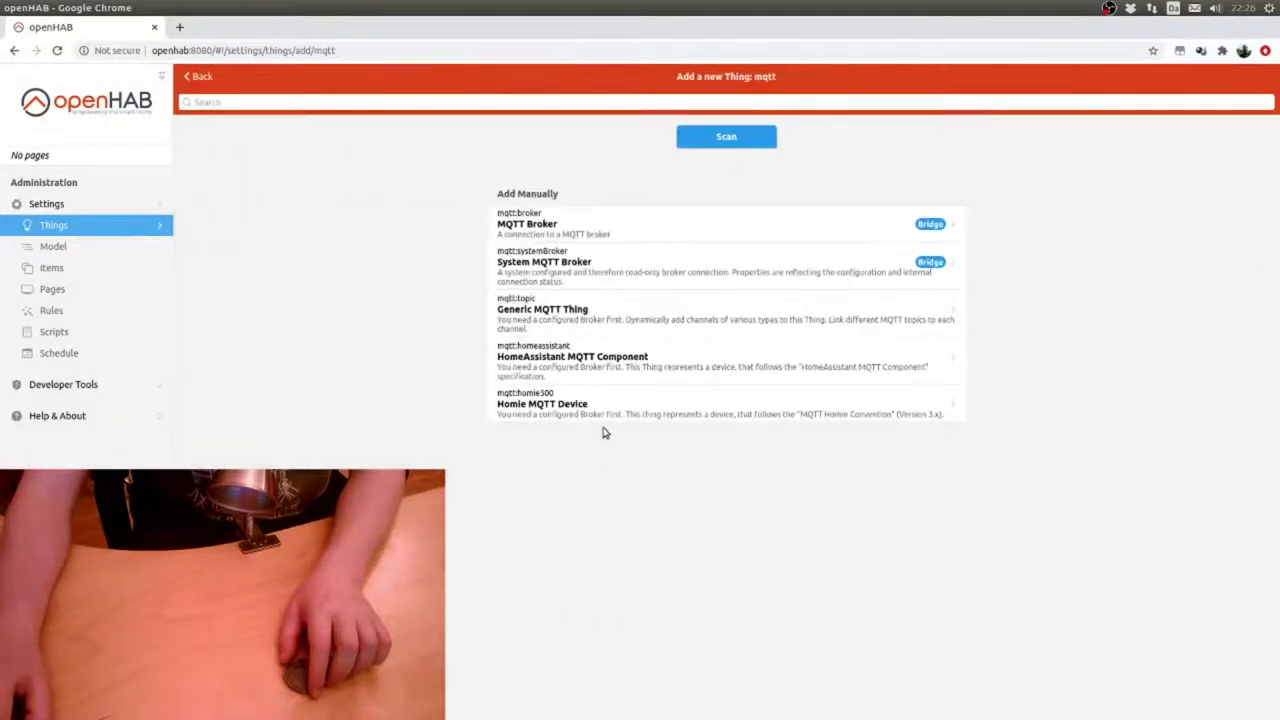
left_click(722, 137)
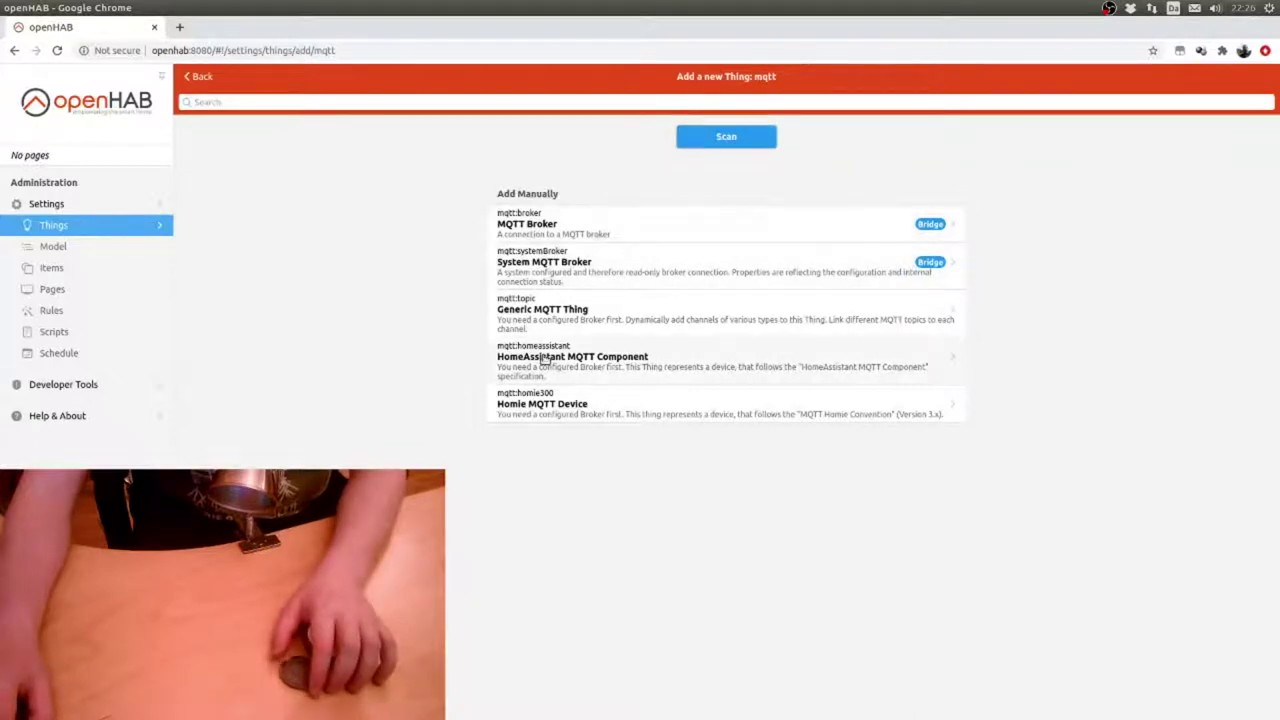
left_click(593, 312)
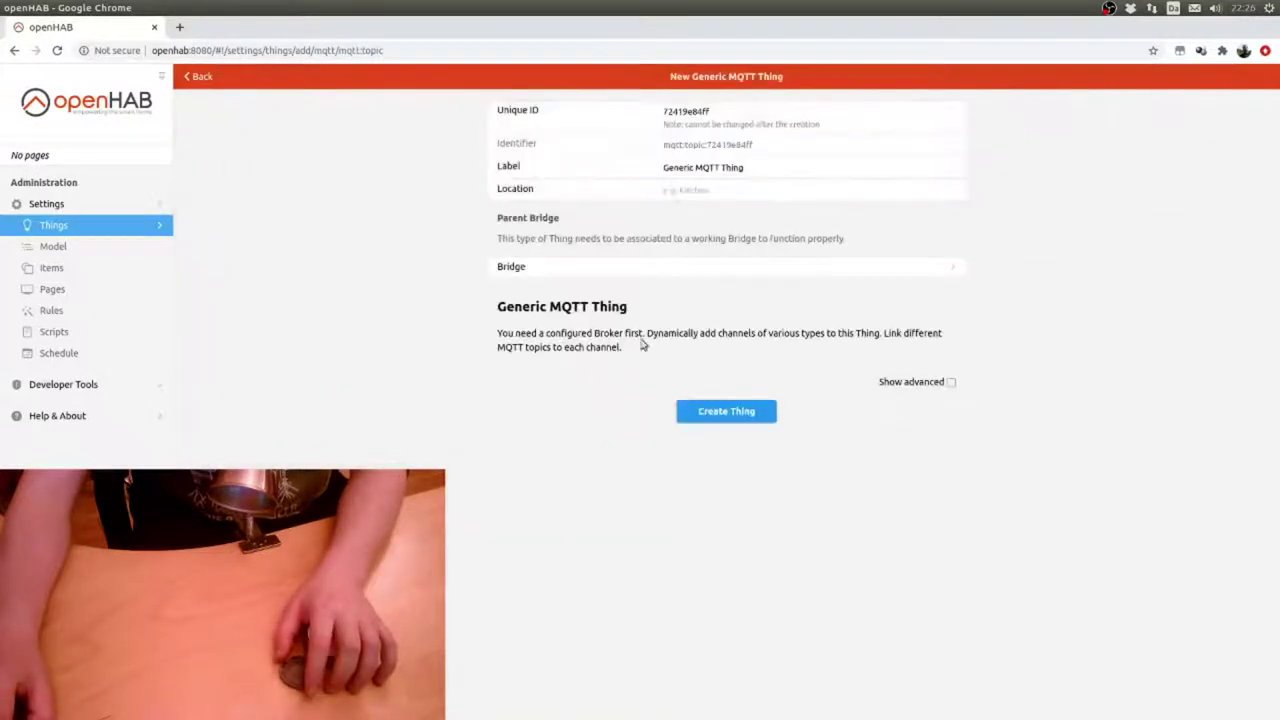
- Give the new Thing the unique ID ikearemote1 and the label "Ikea remote 1", with MQTT Broker as its parent bridge
left_click(714, 112)
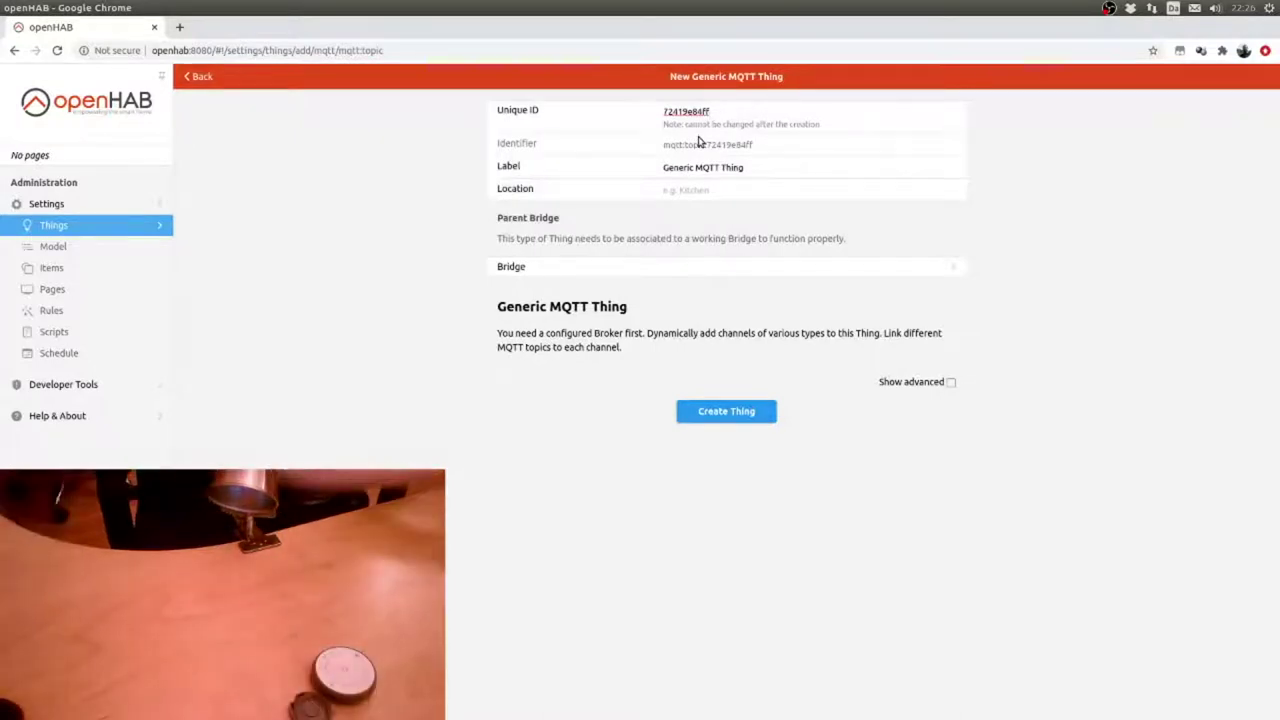
key("ctrl+a")
type("ikearemo")
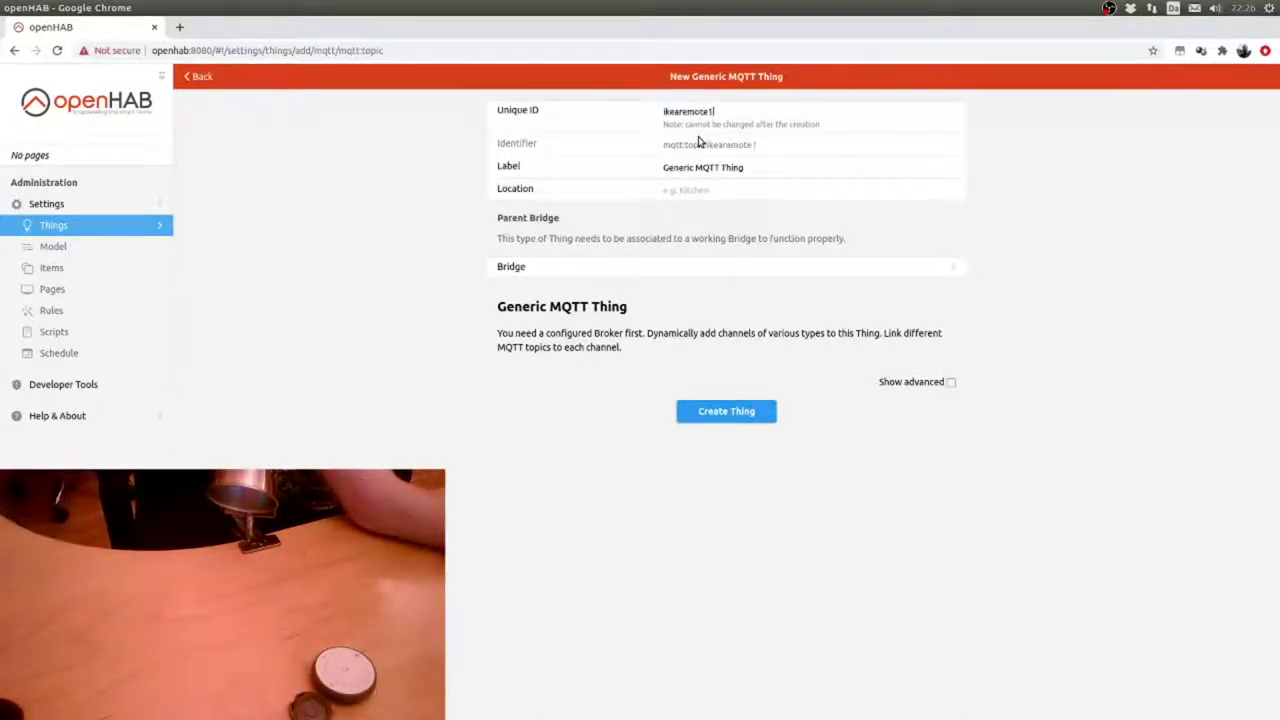
key("Tab")
type("ik")
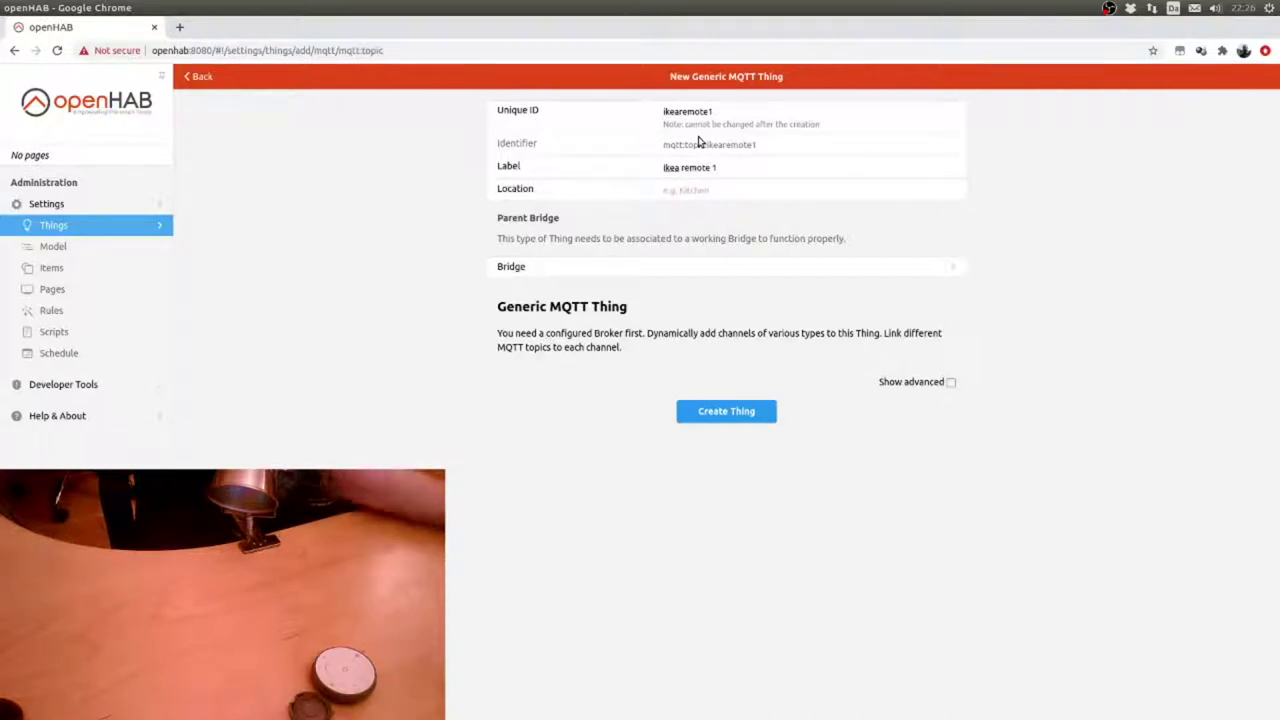
left_click(510, 267)
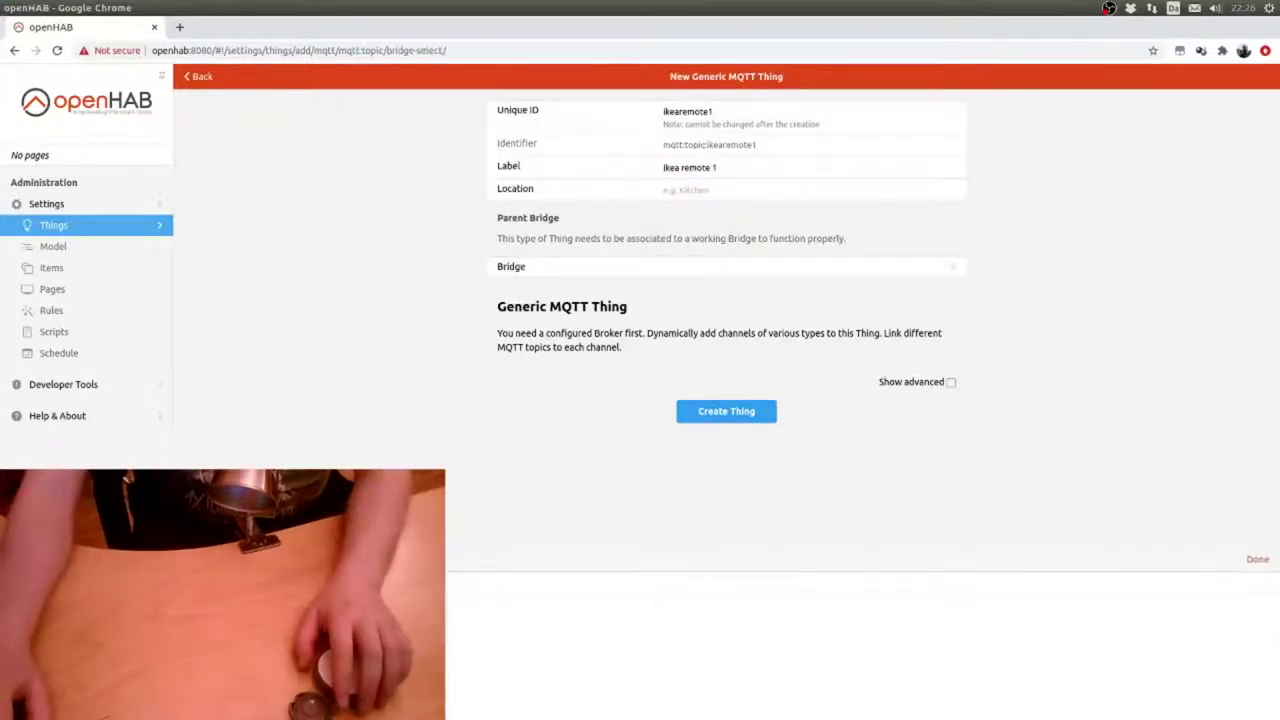
left_click(700, 600)
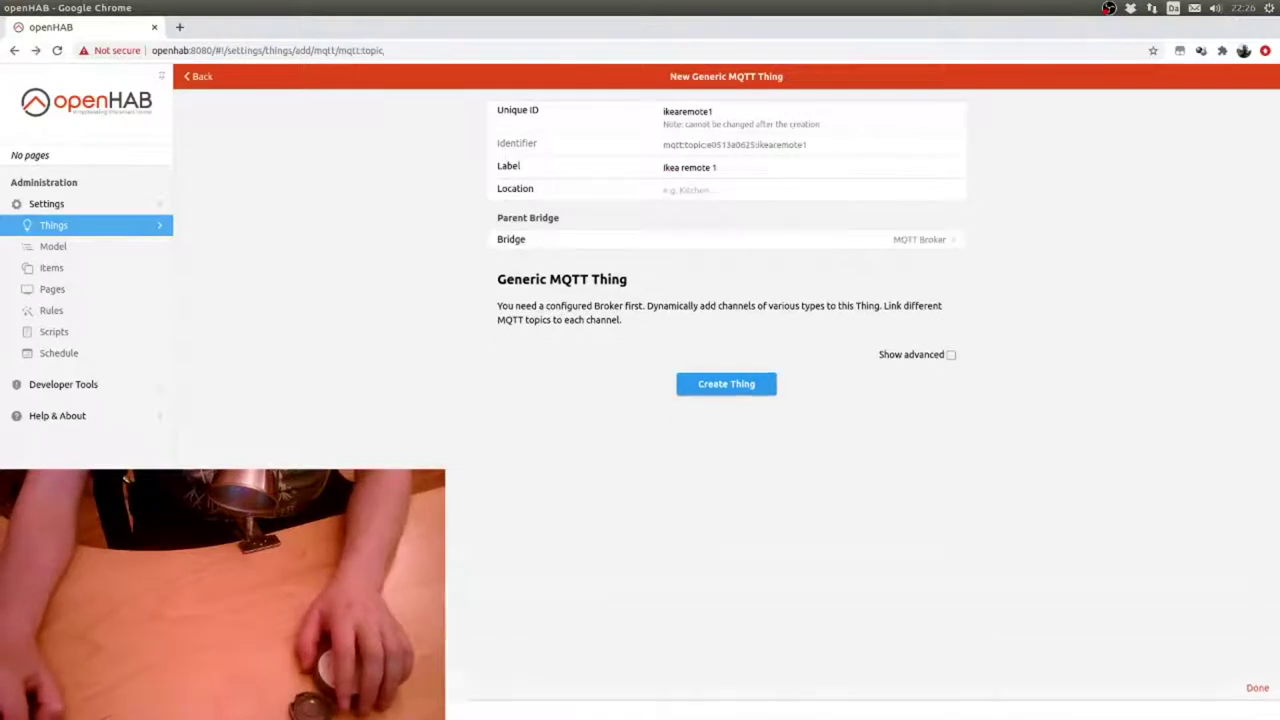
- Show the Thing's advanced settings and set the availability topic to zigbee2mqtt/ikearemote1/availability
left_click(949, 355)
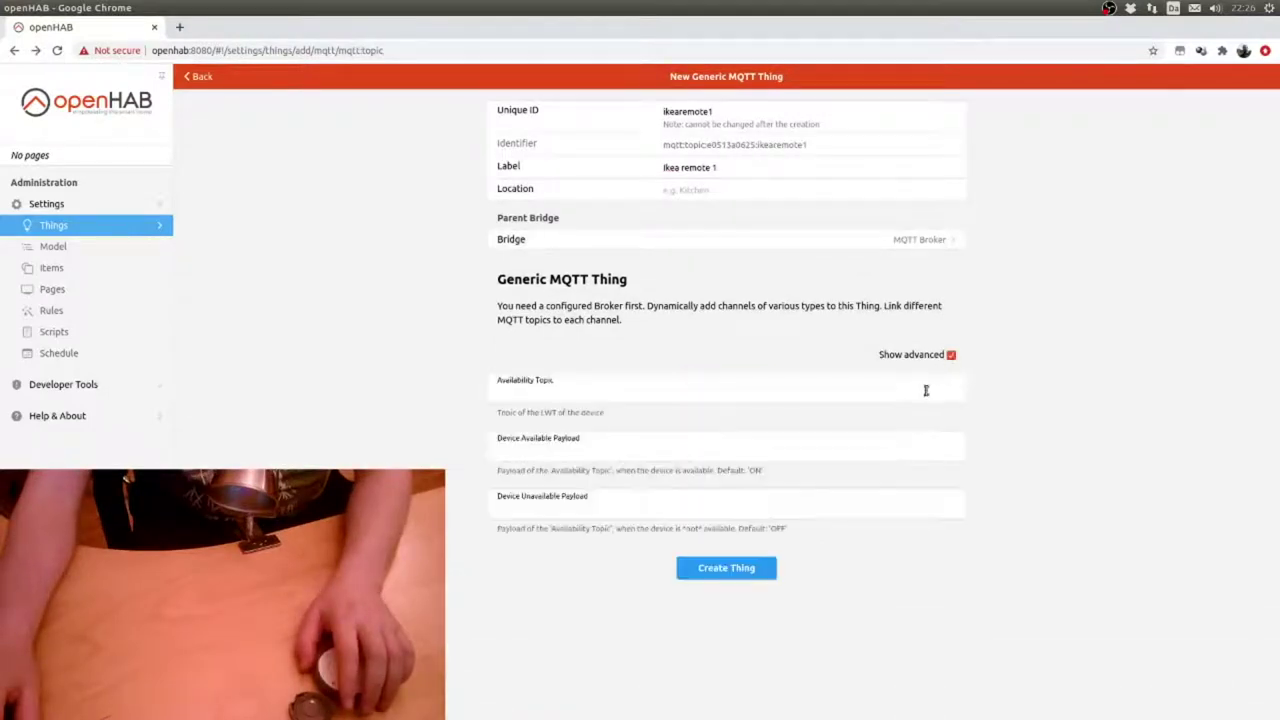
left_click(526, 395)
type("zi")
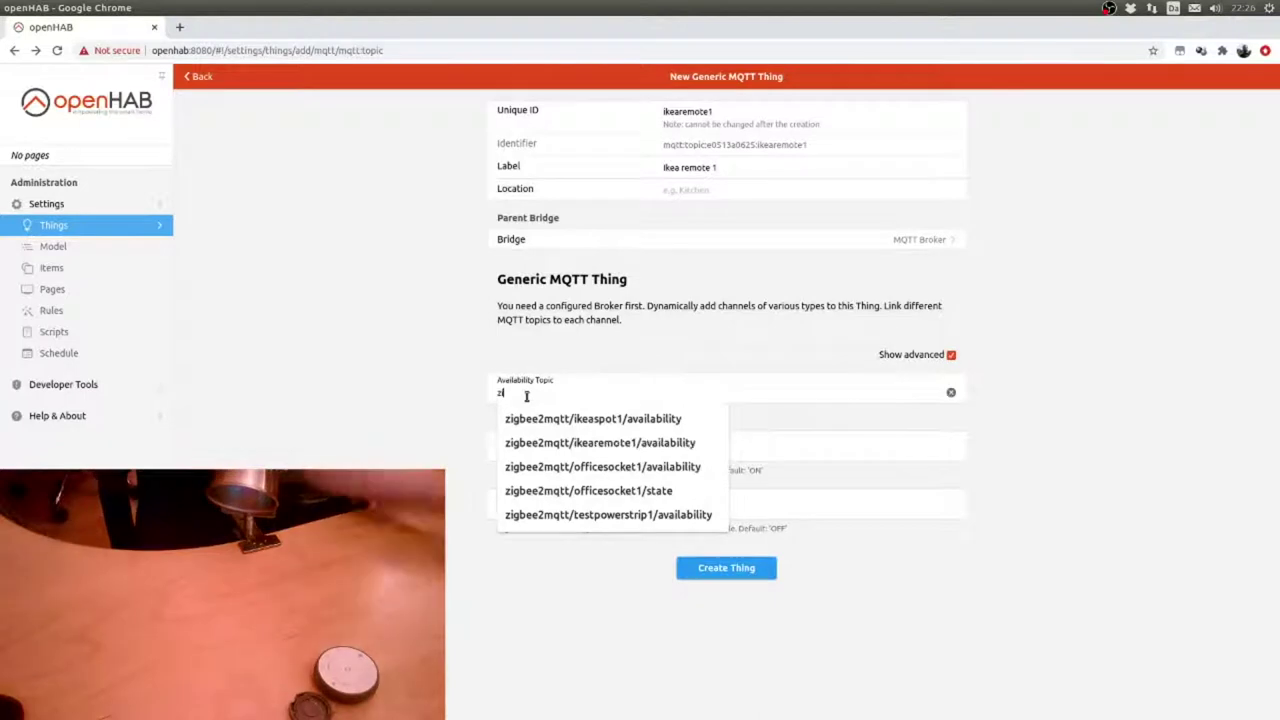
type("gbee2mq")
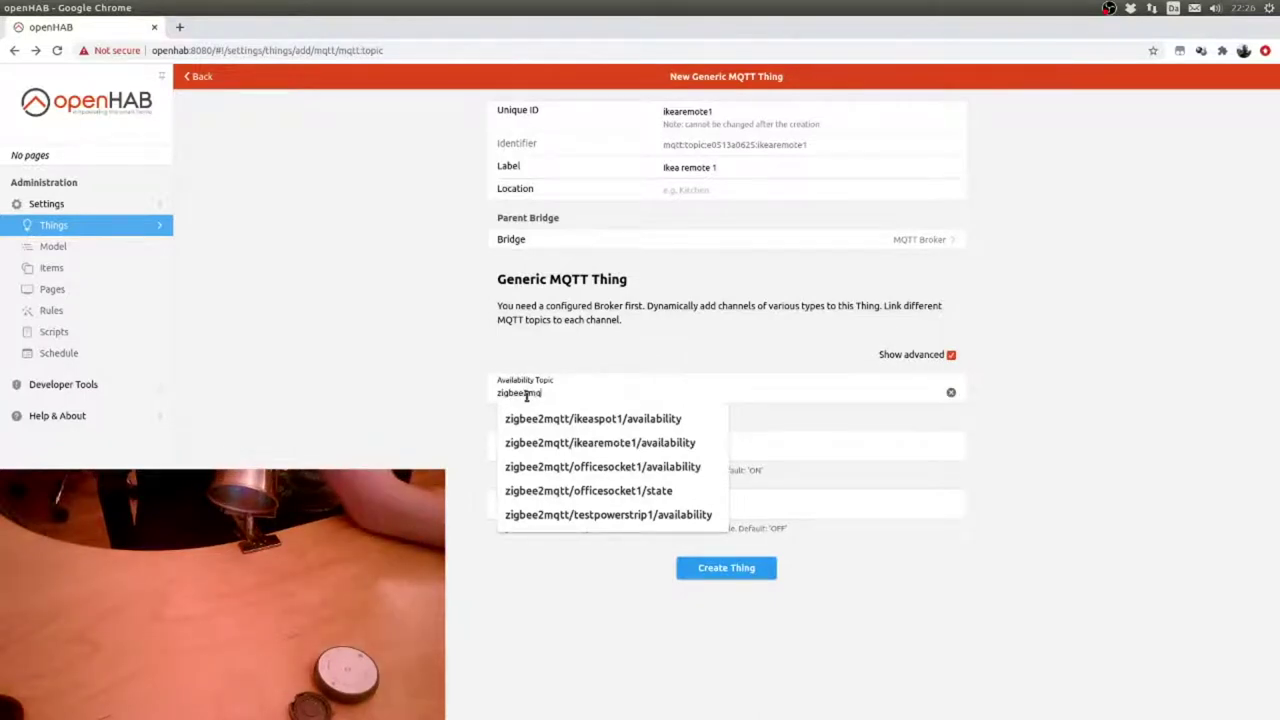
key("Down")
key("Down")
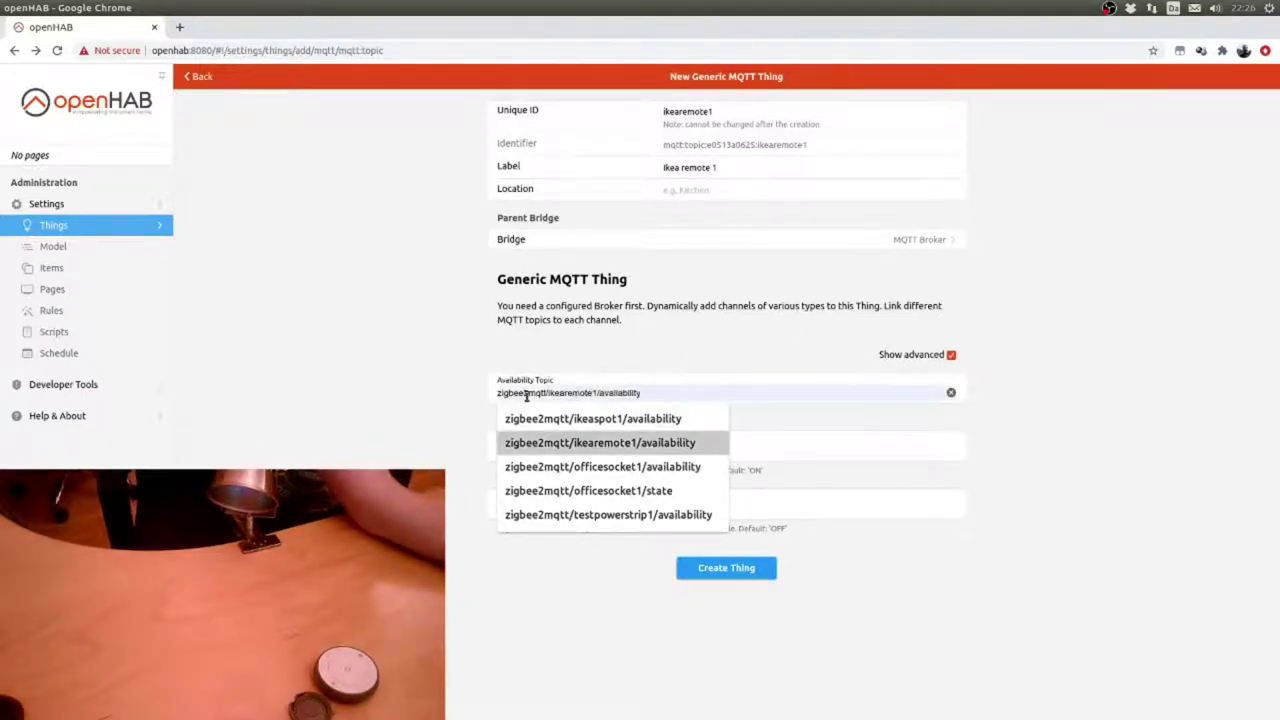
key("Tab")
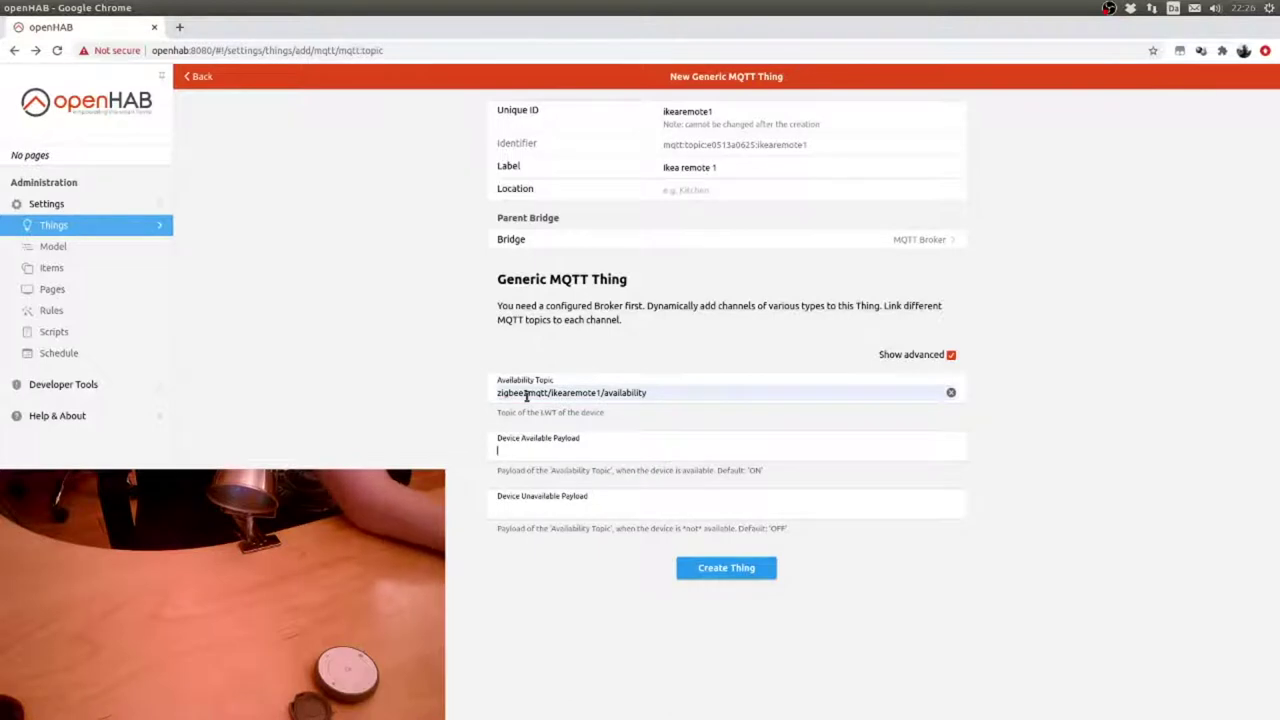
- Set the device available payload to online and the unavailable payload to offline, and create the Thing
type("online")
key("Tab")
type("offline")
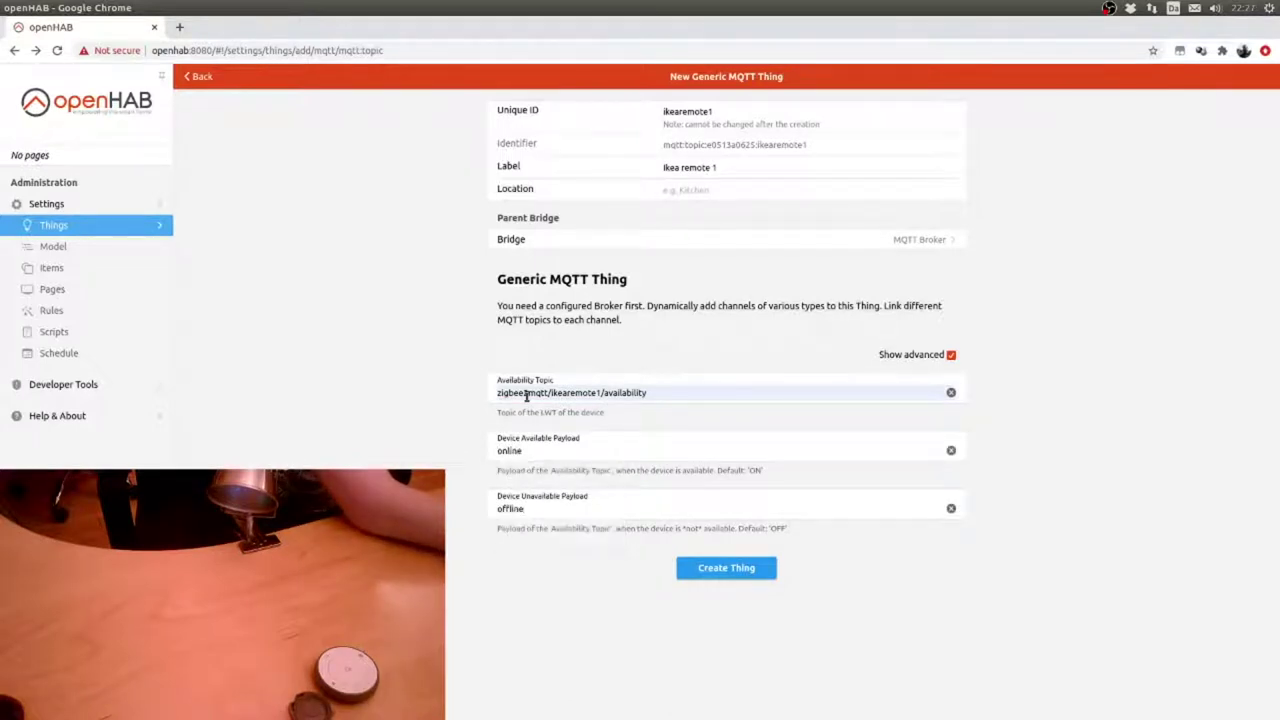
left_click(723, 568)
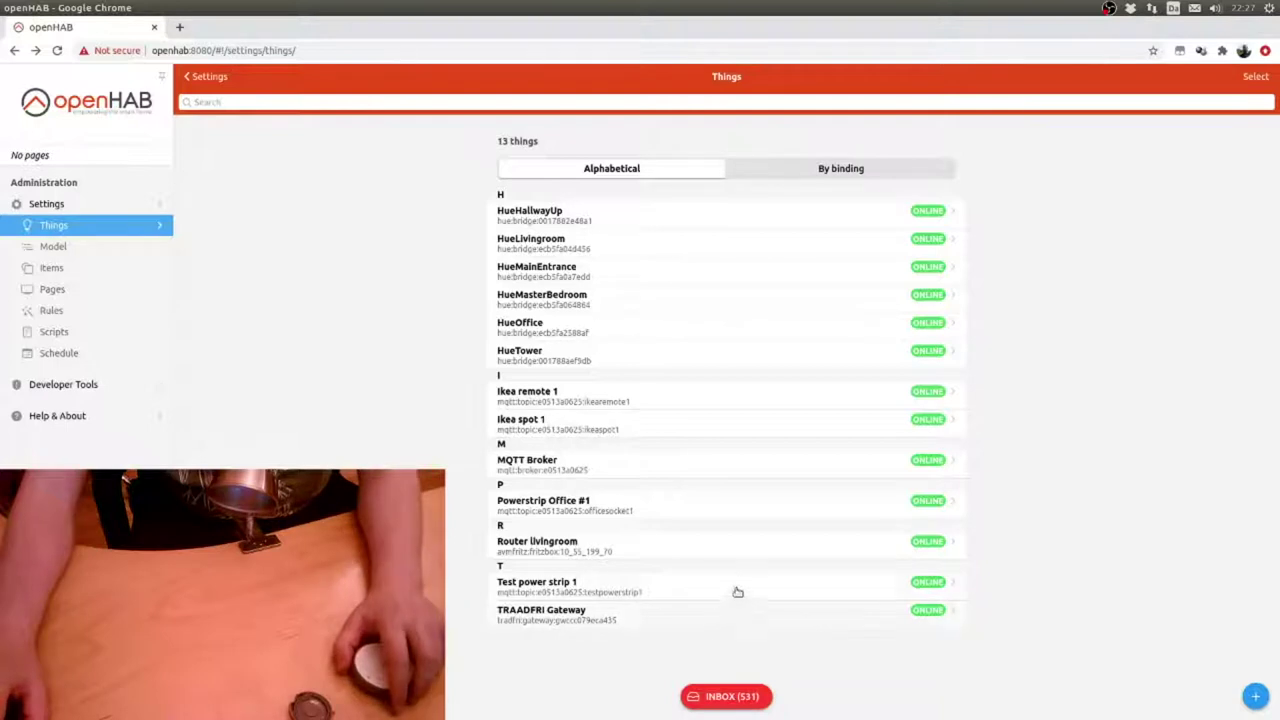
- Start a new channel on the Ikea remote 1 Thing with identifier ikearemote1onoff, label "Ikea remote 1 on/off" and type Trigger
left_click(606, 397)
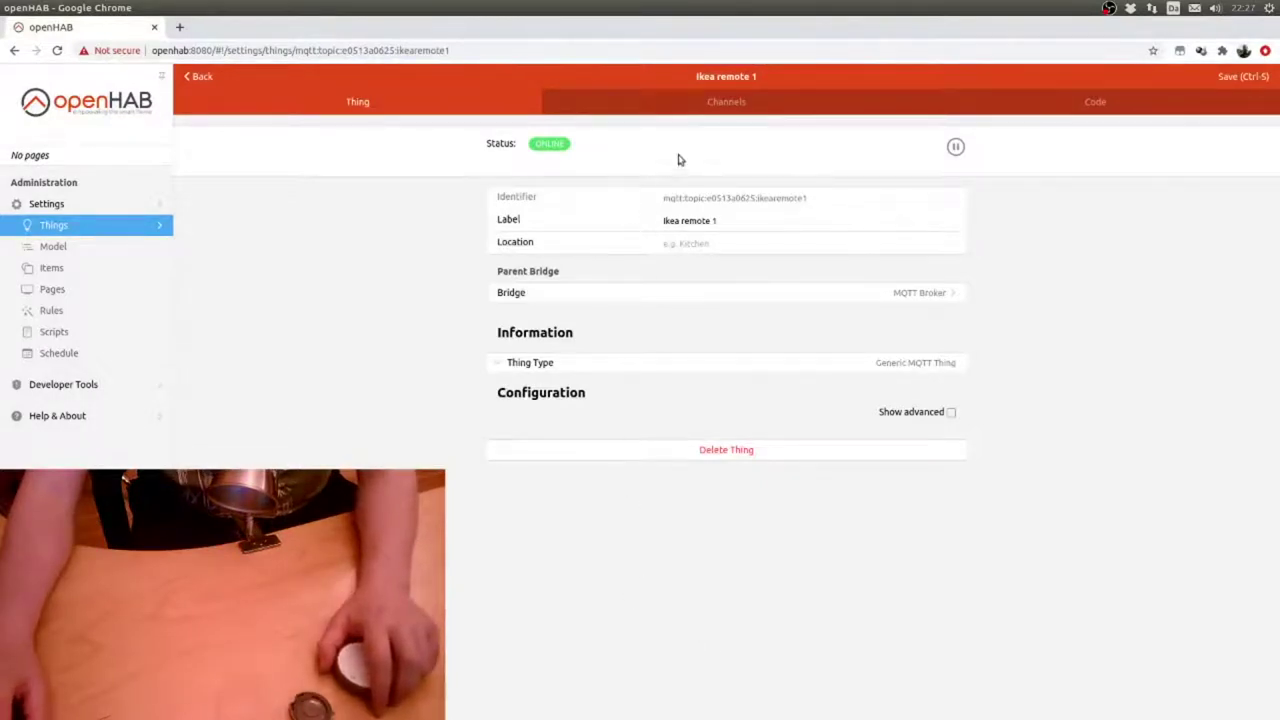
left_click(736, 102)
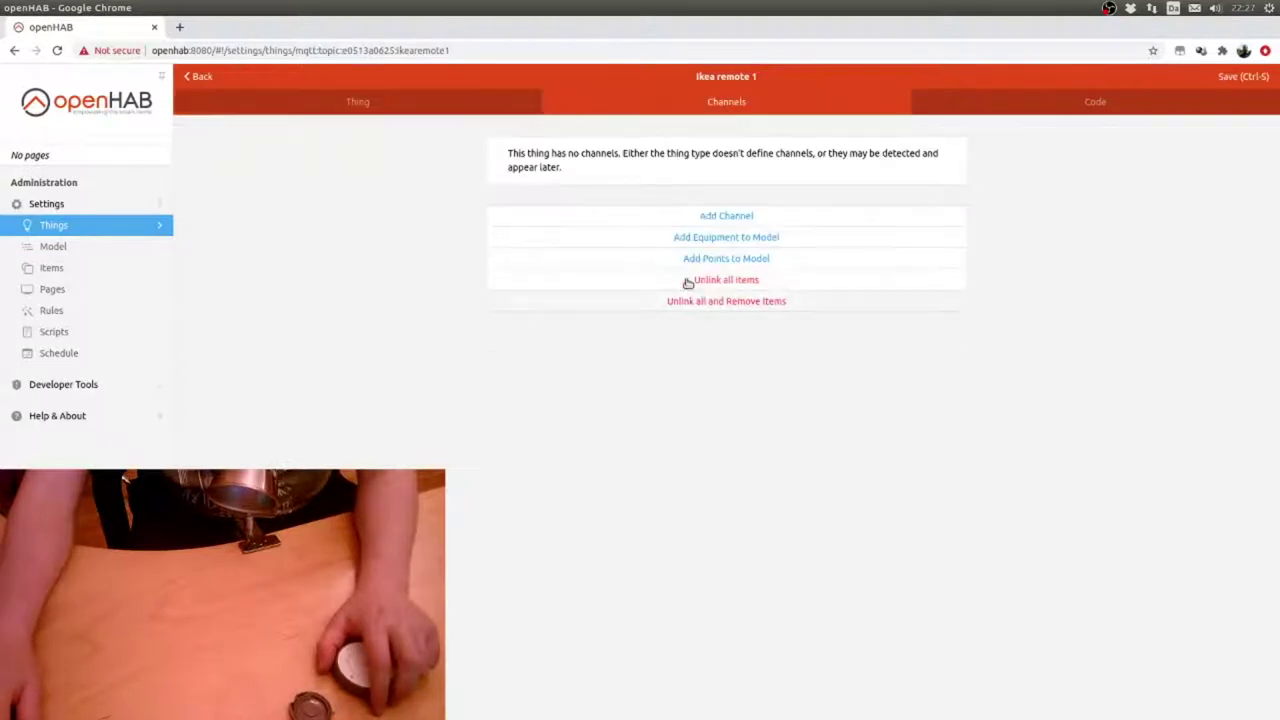
left_click(709, 217)
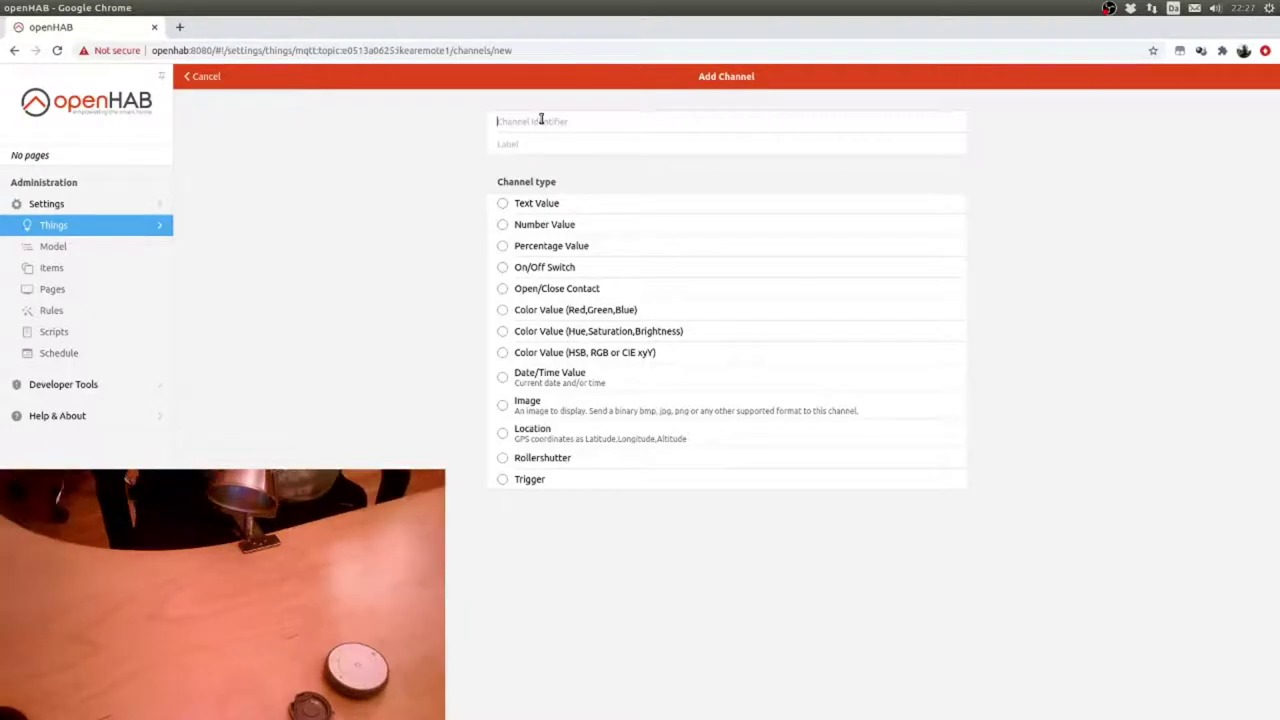
type("ikea1")
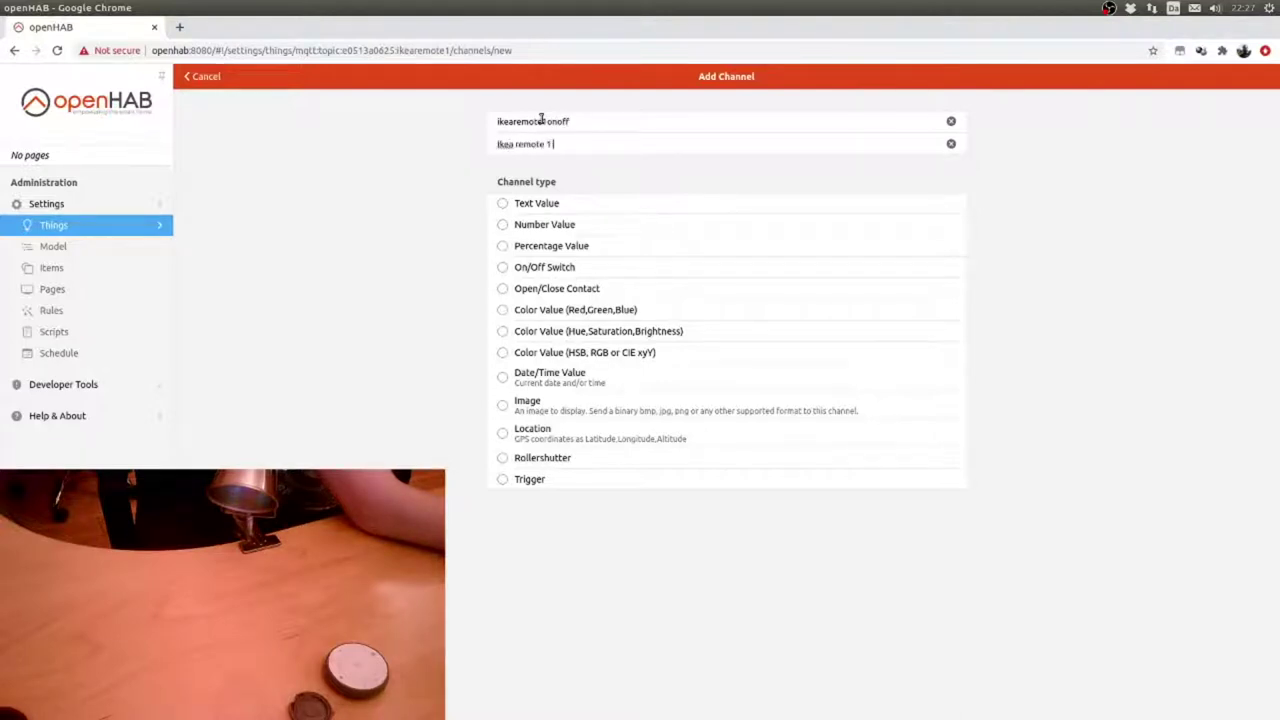
type("/off")
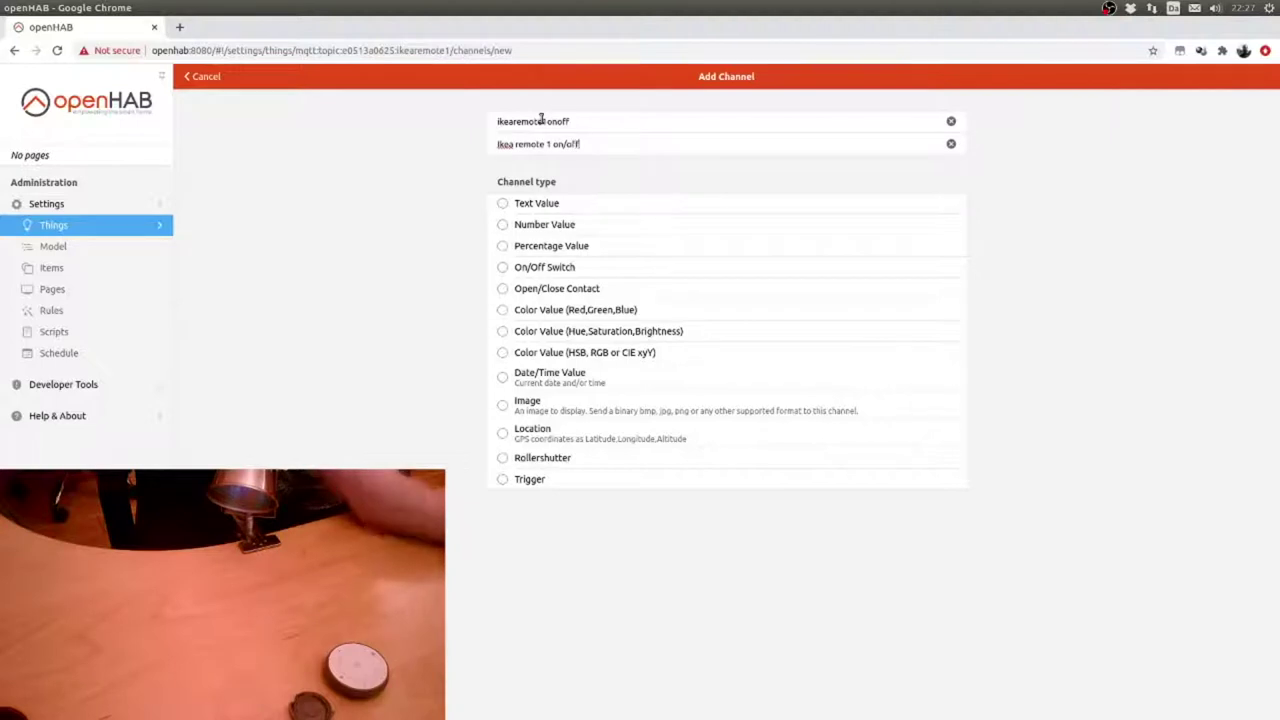
left_click(503, 479)
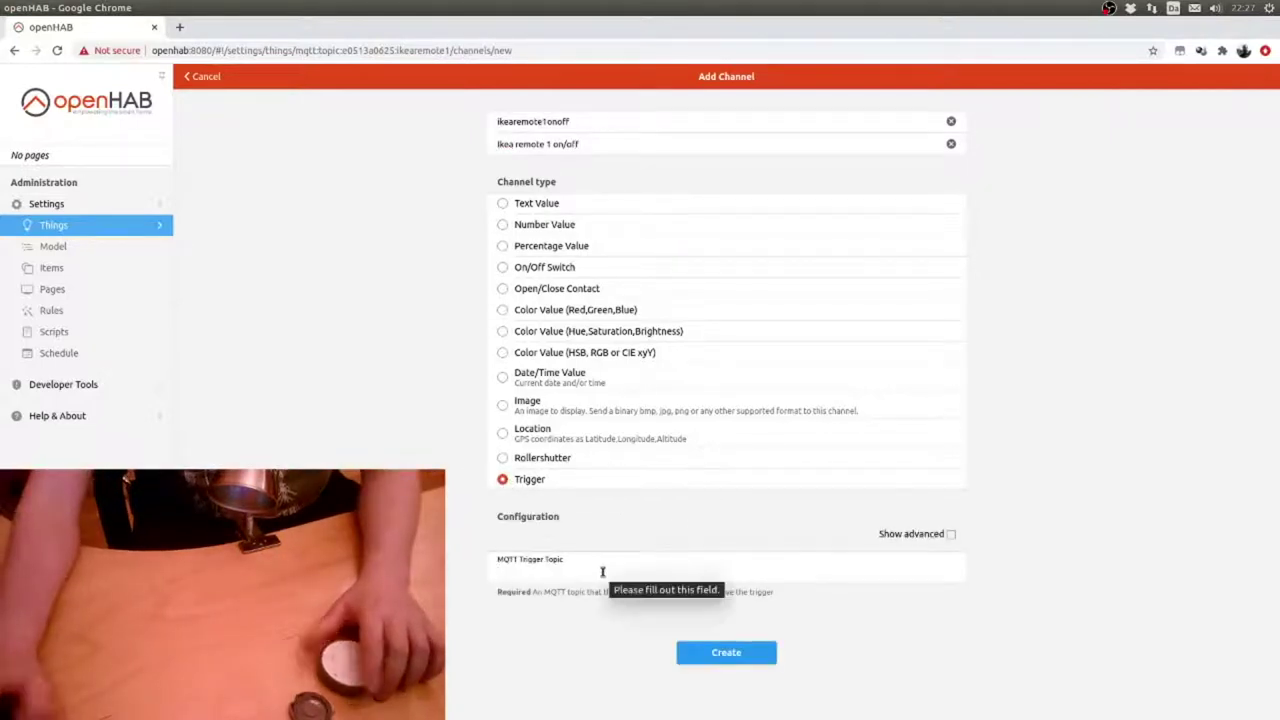
- Set the channel's MQTT trigger topic to zigbee2mqtt/ikearemote1/action and create the channel
type("zigbee")
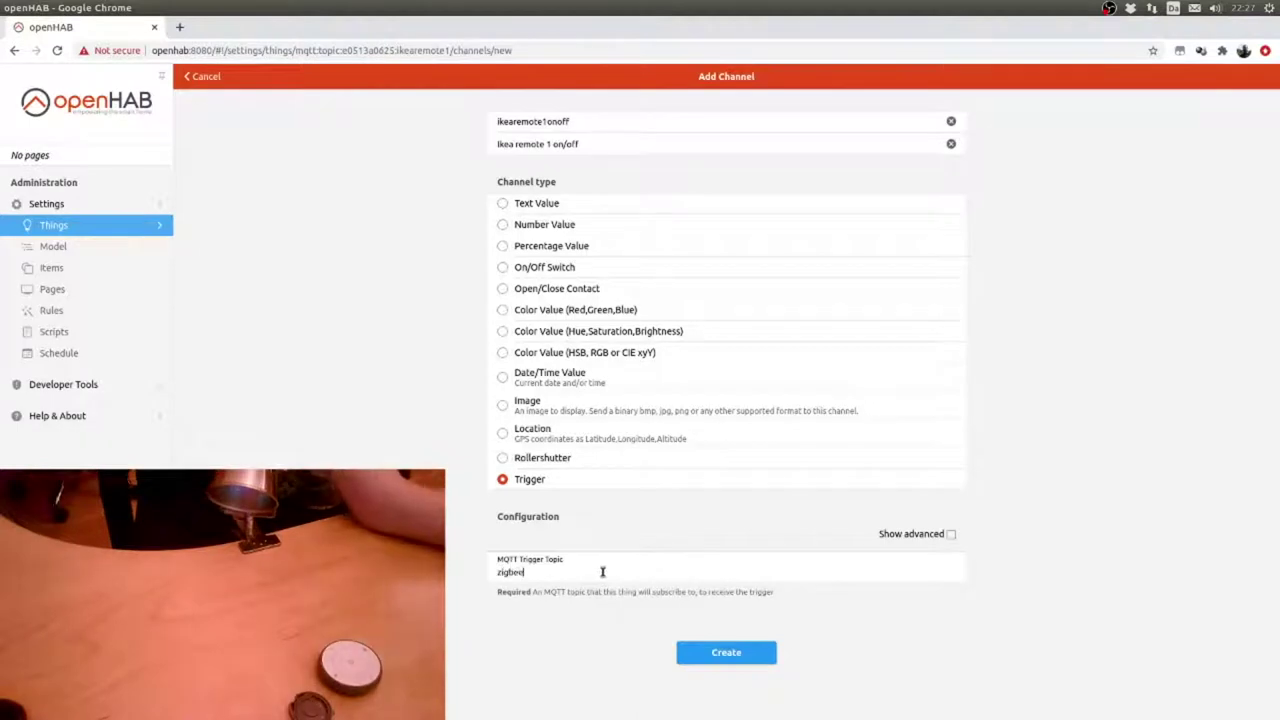
type("2mqtt/ikea")
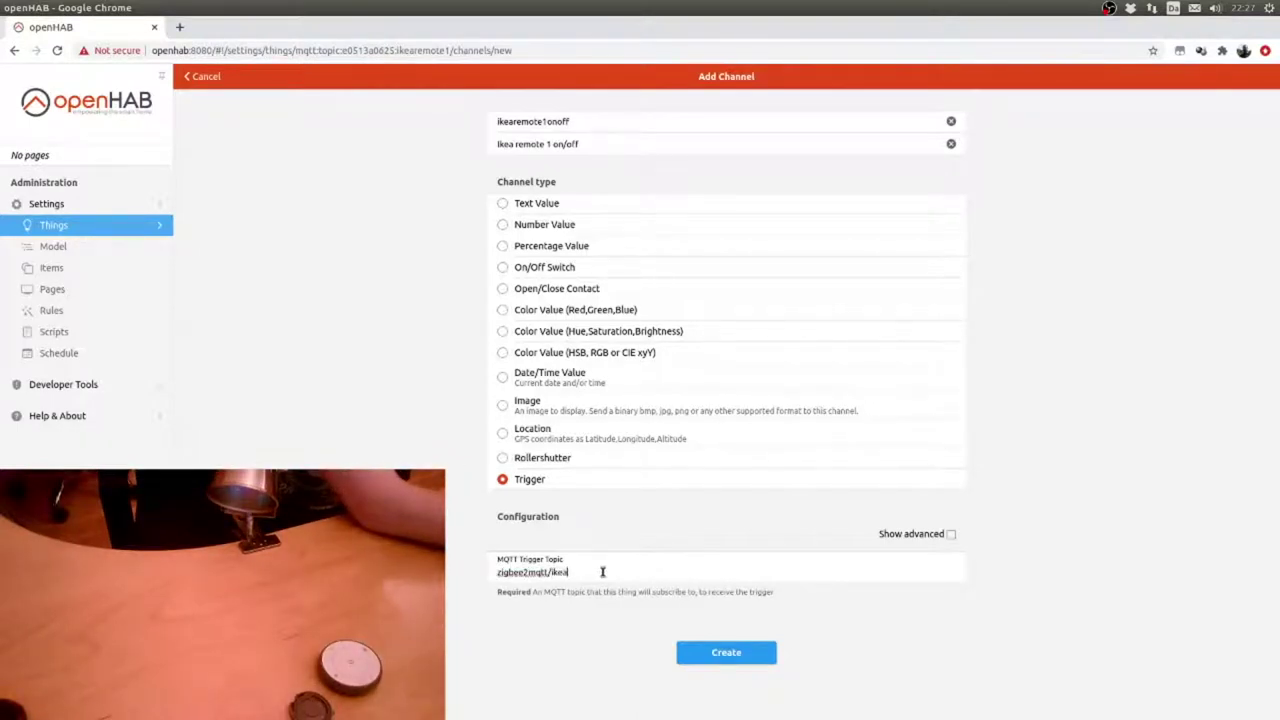
type("remote1/c")
left_click(602, 572)
type("/action")
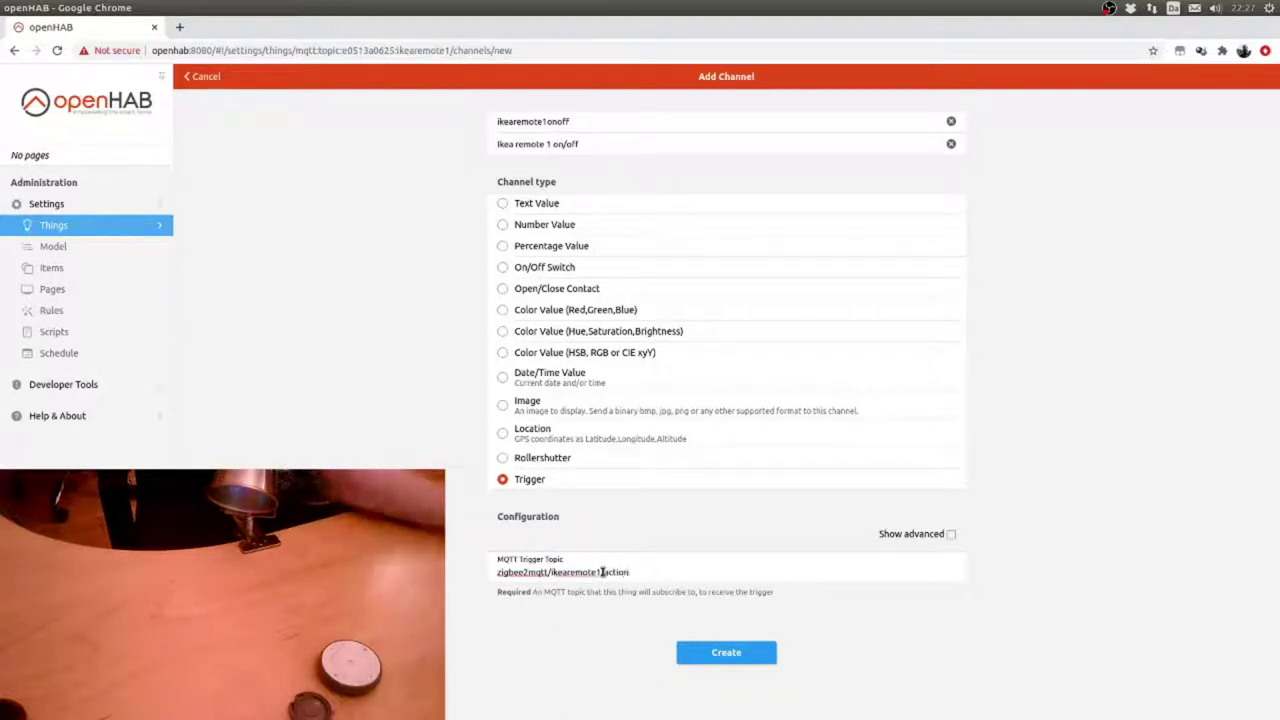
left_click(729, 655)
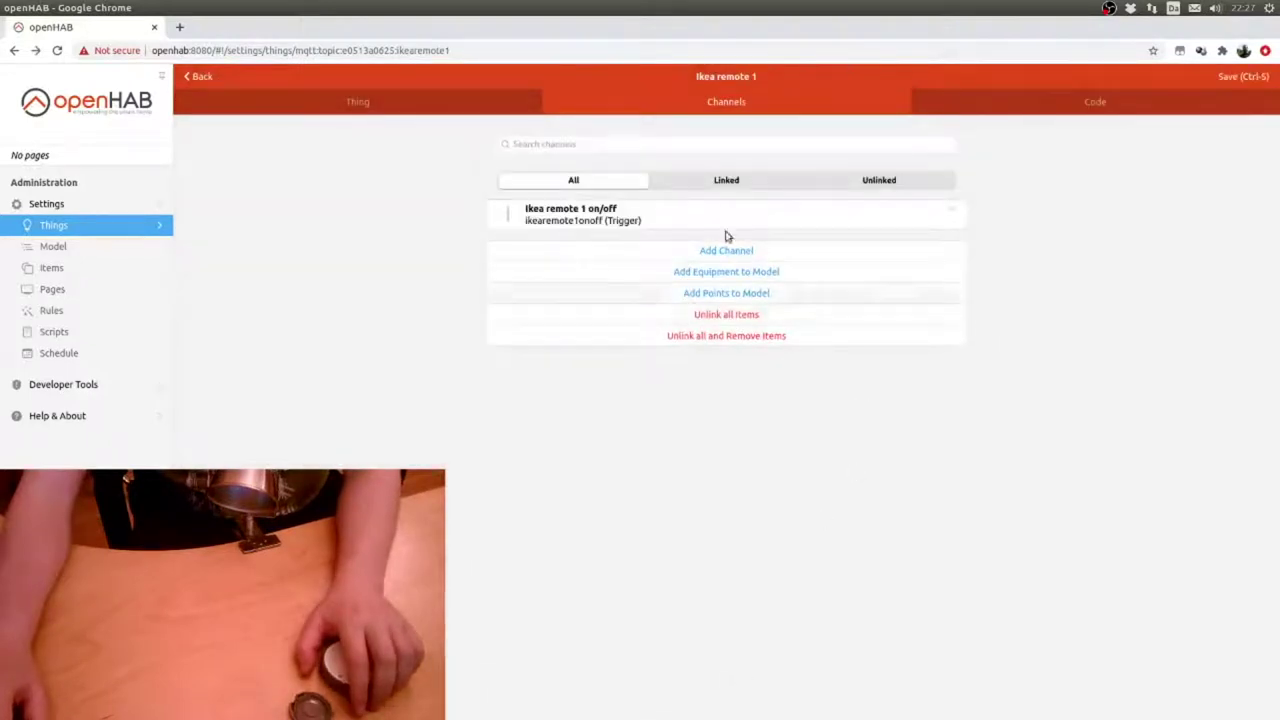
- Expand the new Ikea remote 1 on/off channel and examine the Zigbee2MQTT log in the Terminal for the remote's action payloads
left_click(641, 220)
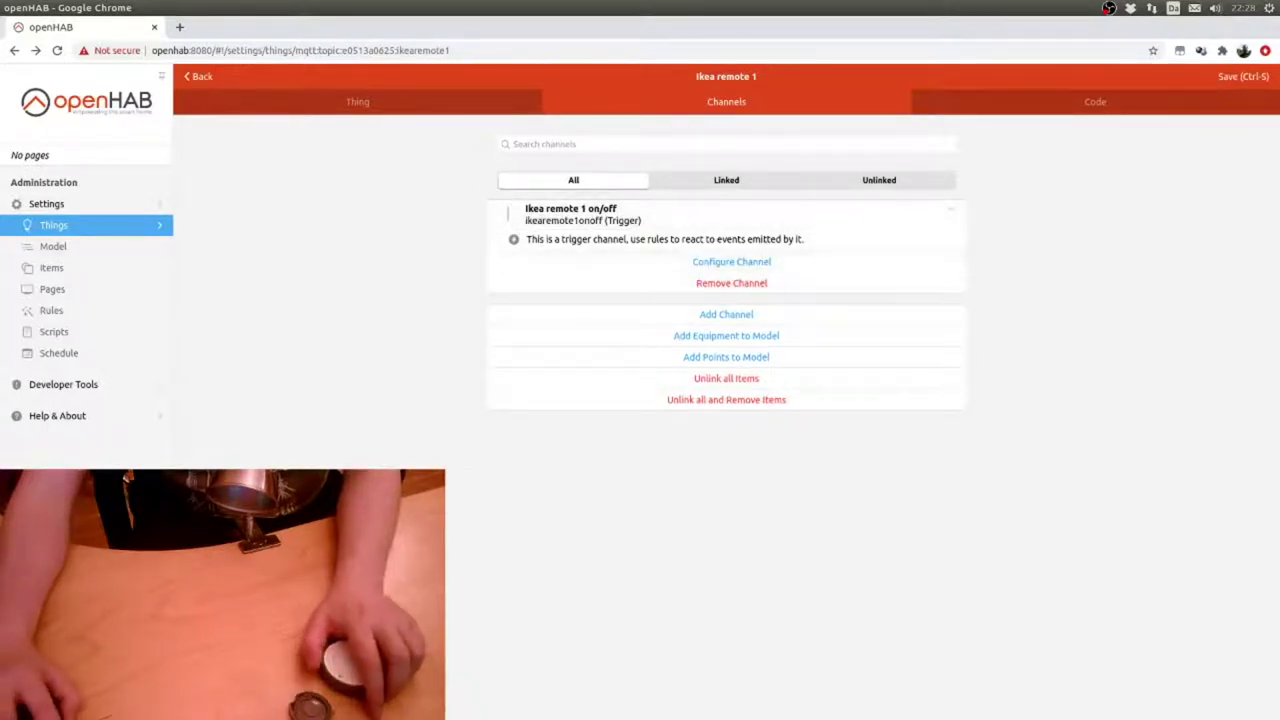
key("alt+Tab")
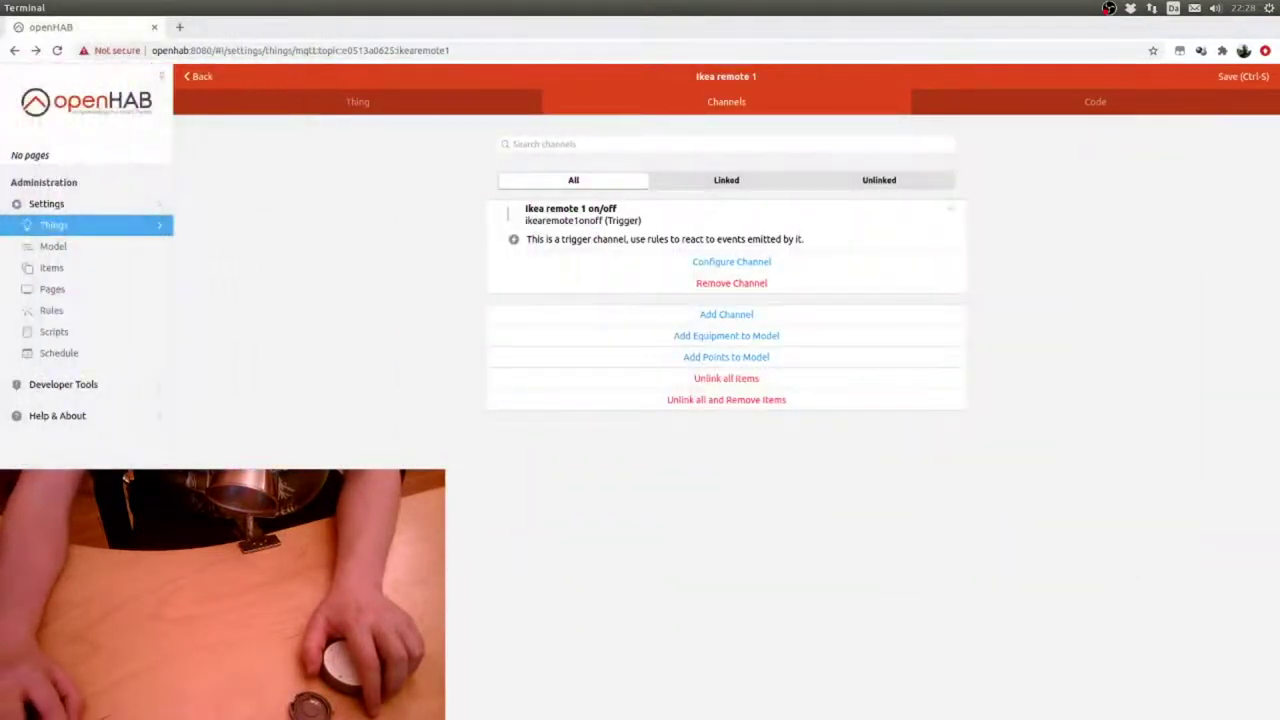
key("alt+Tab")
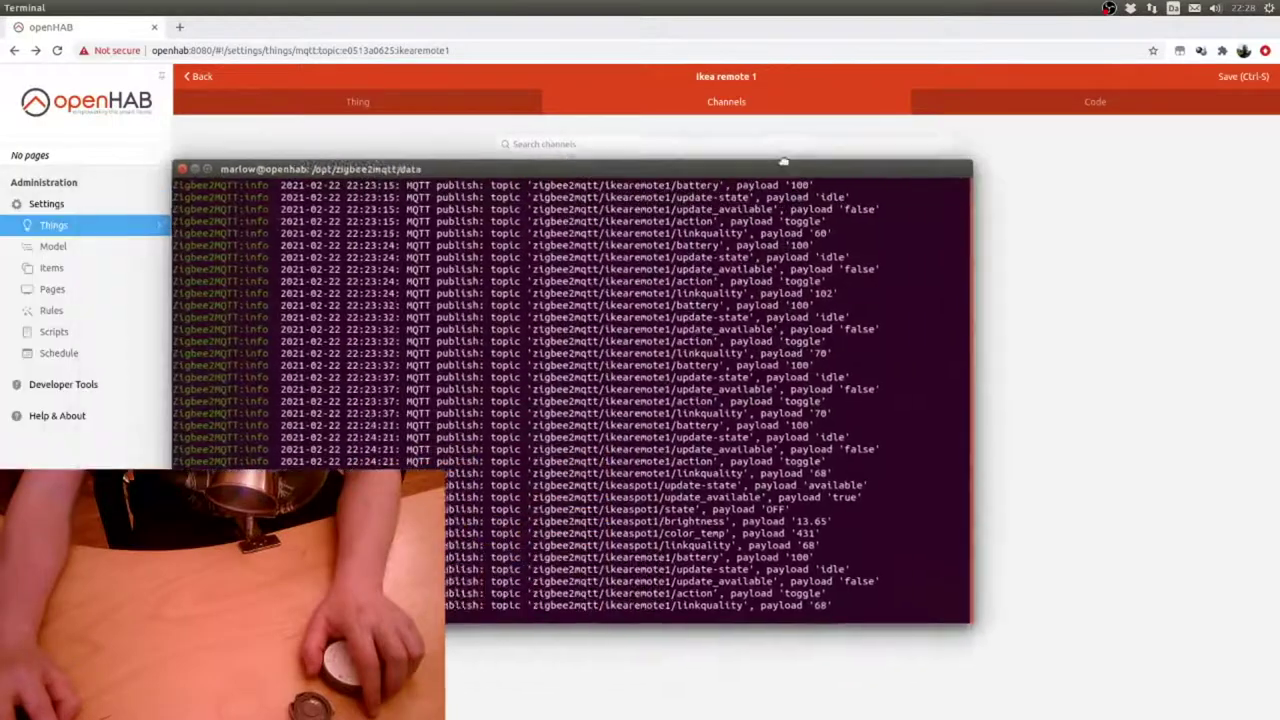
left_click_drag(772, 166, 1024, 194)
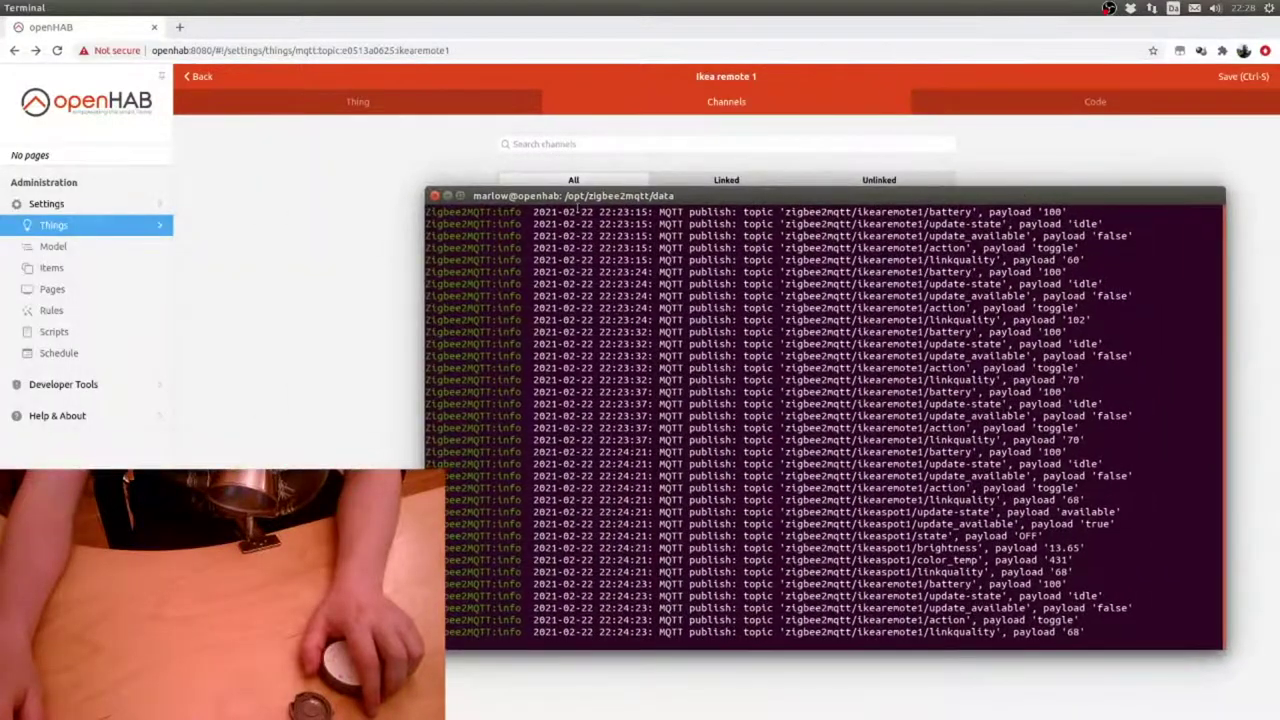
key("alt+Tab")
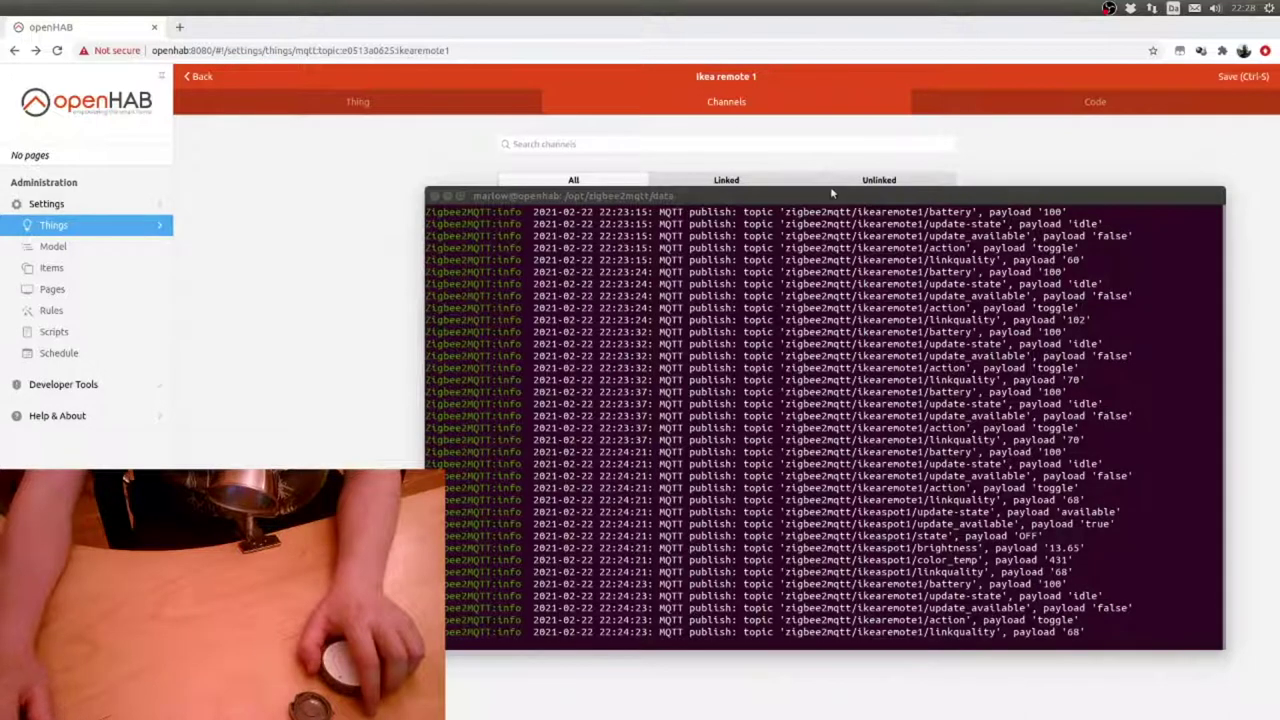
left_click_drag(830, 194, 871, 181)
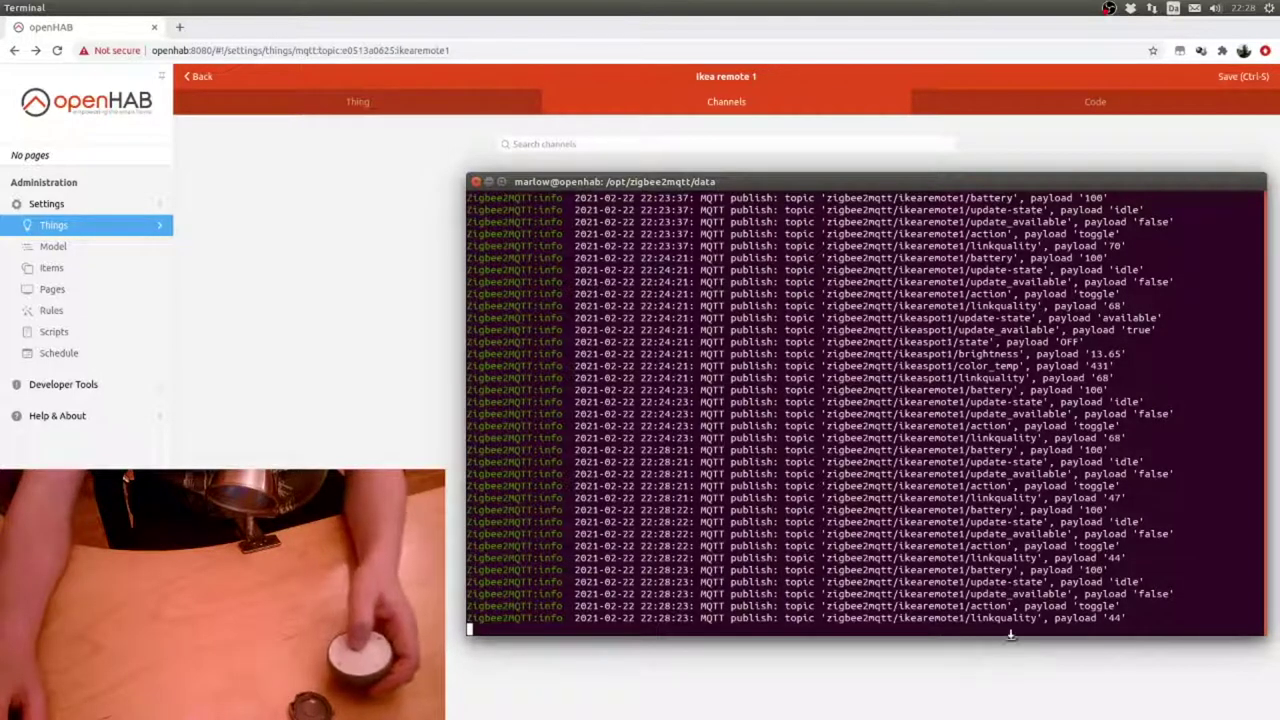
left_click_drag(910, 188, 888, 186)
middle_click(888, 186)
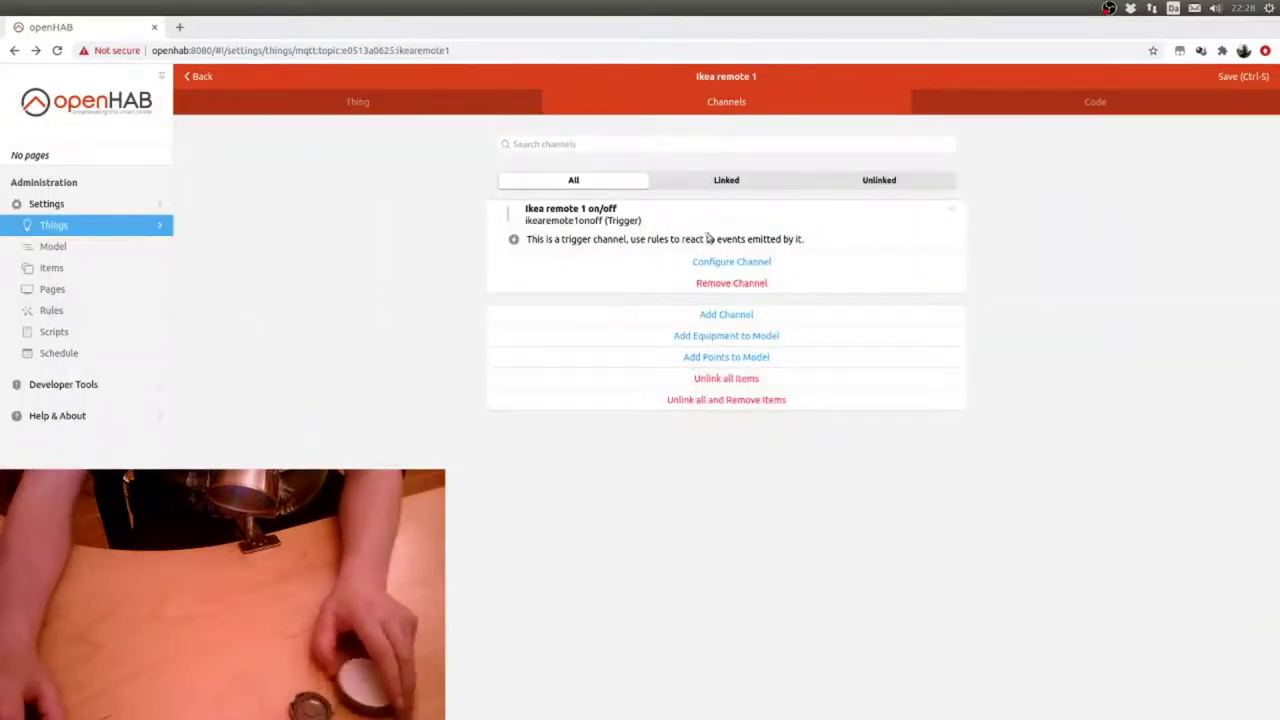
- Start a new rule with the unique ID ikearemote1on and the name "Ikea remote 1 on"
left_click(52, 311)
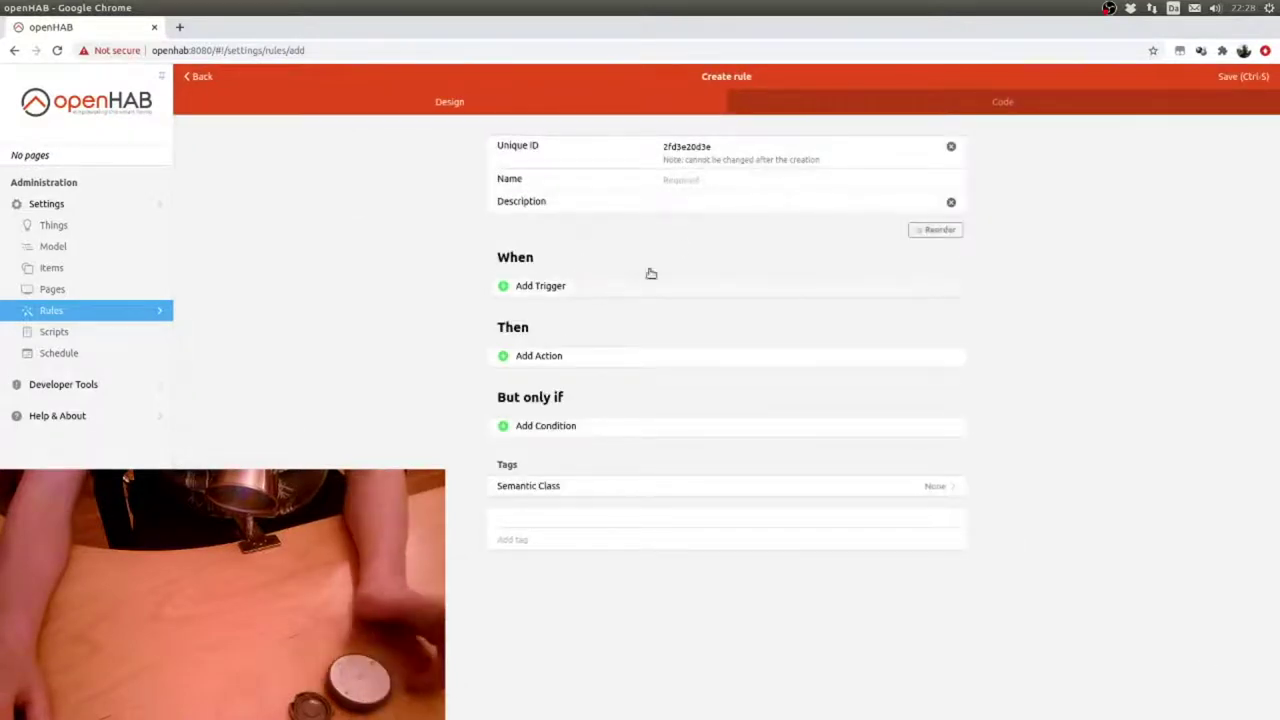
double_click(700, 146)
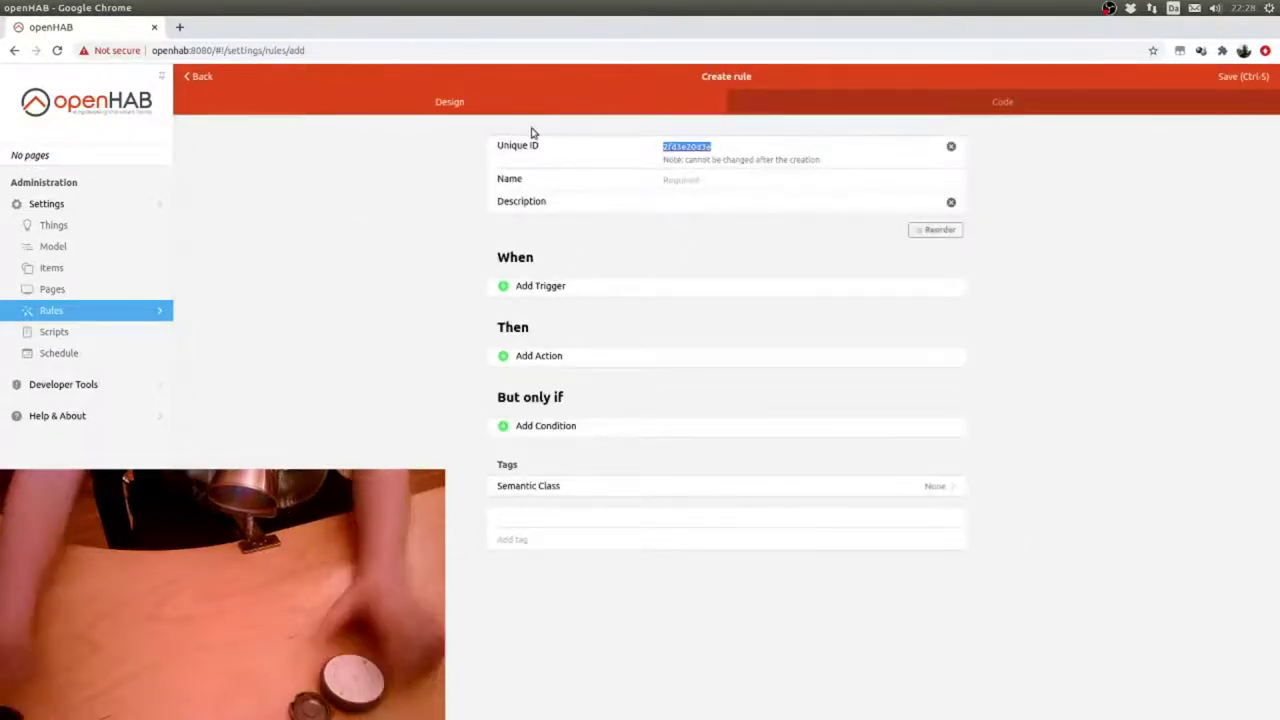
type("ikearemote1on")
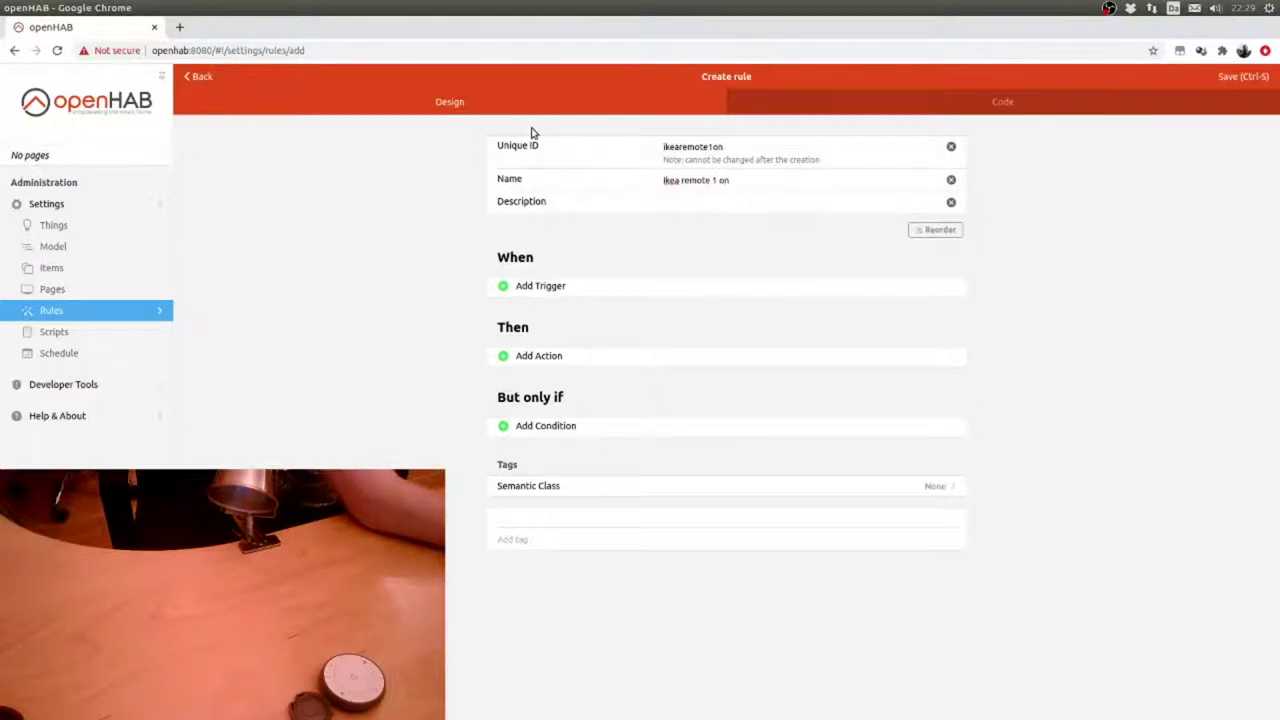
left_click(548, 286)
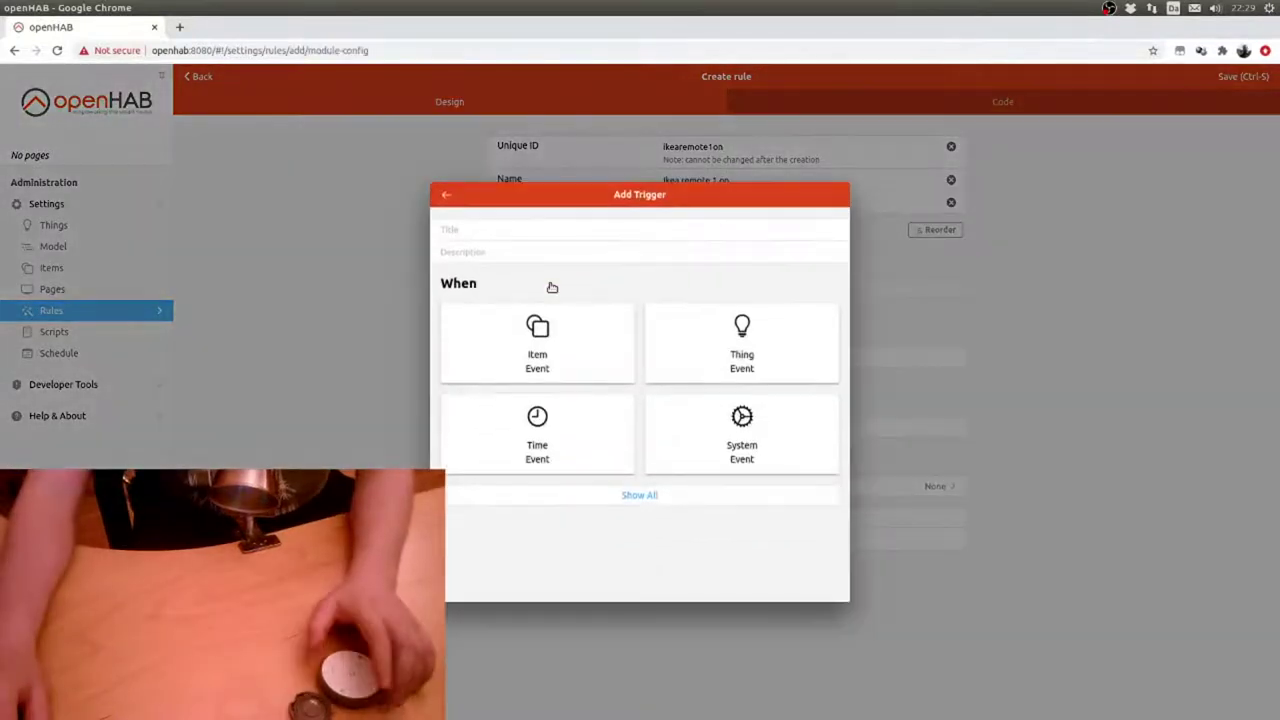
left_click(539, 344)
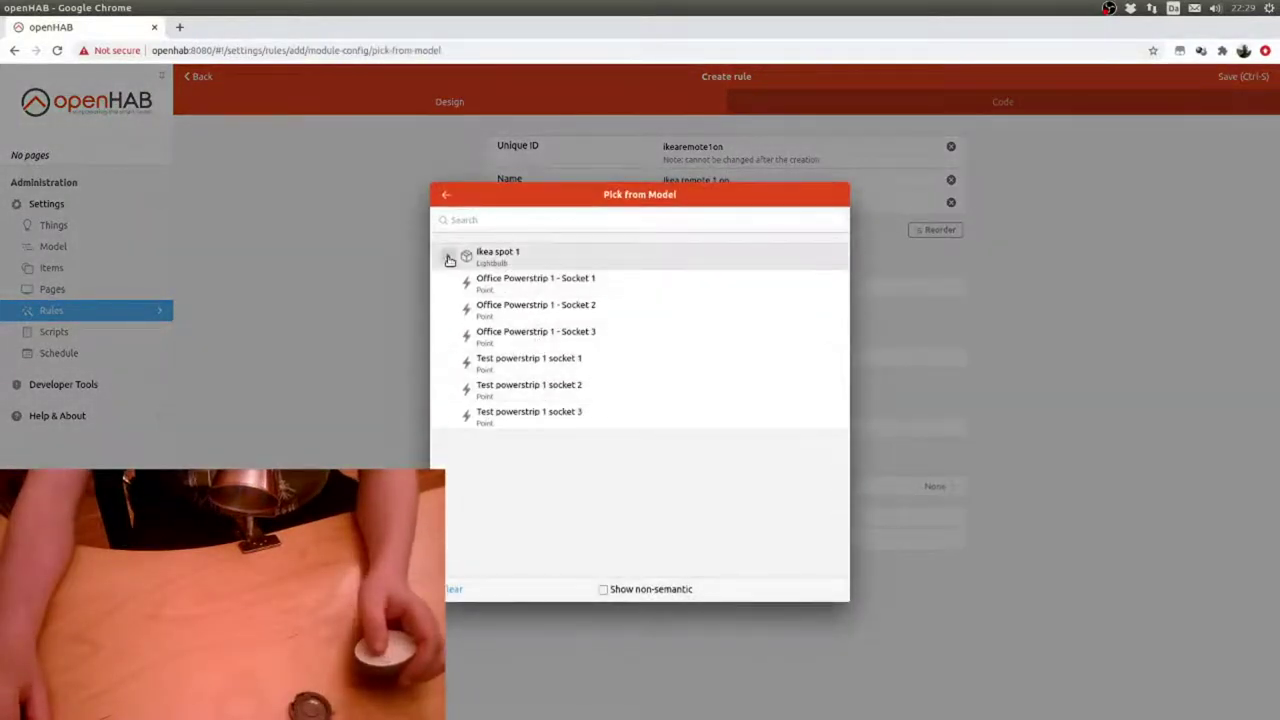
left_click(450, 259)
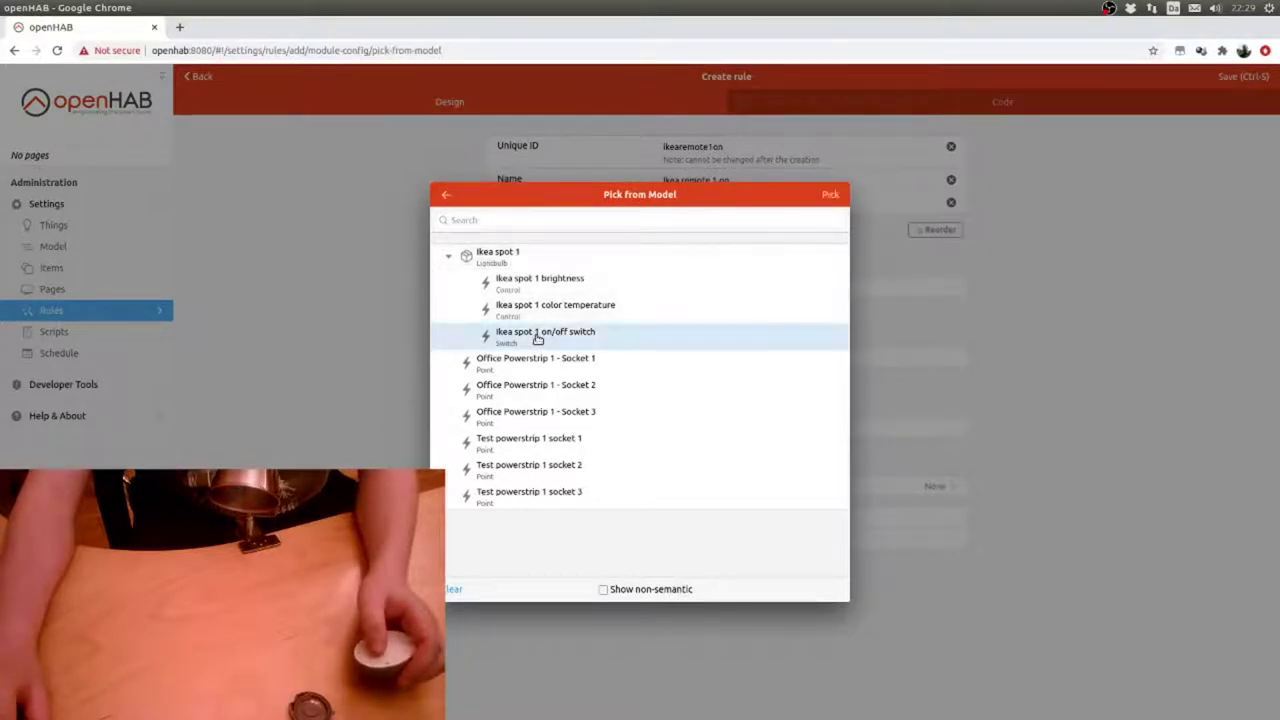
left_click(830, 194)
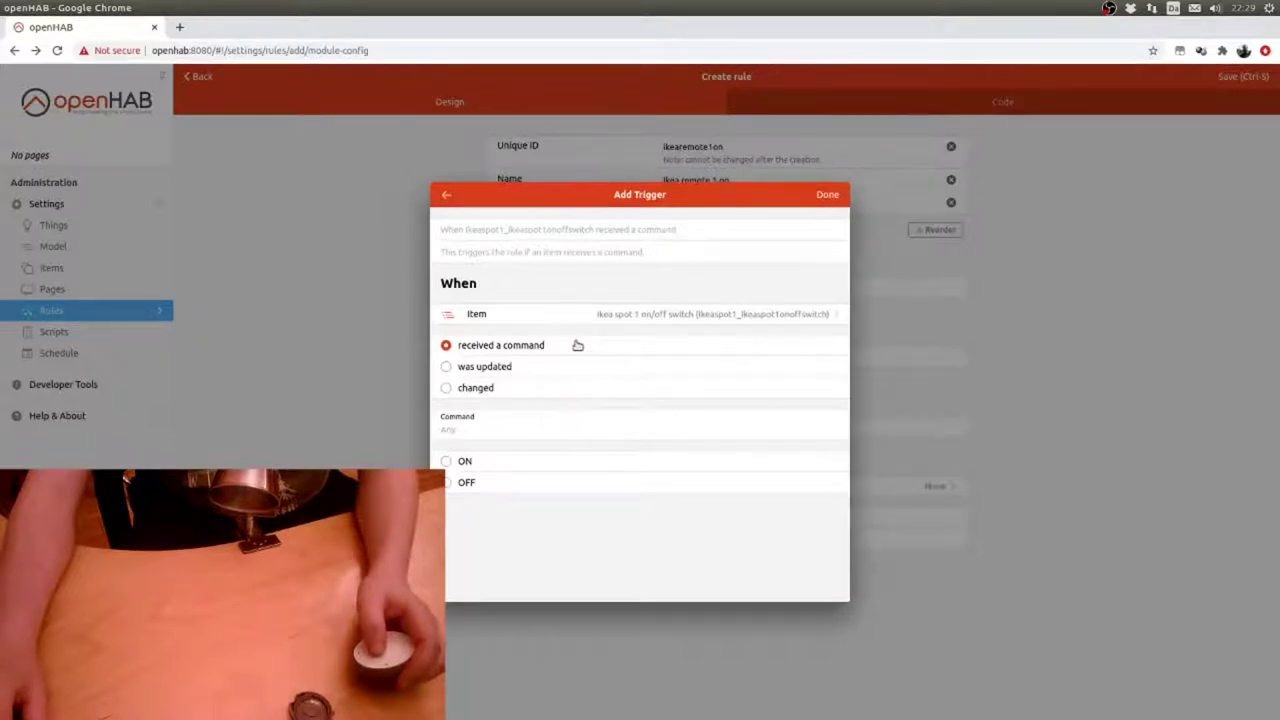
left_click(695, 313)
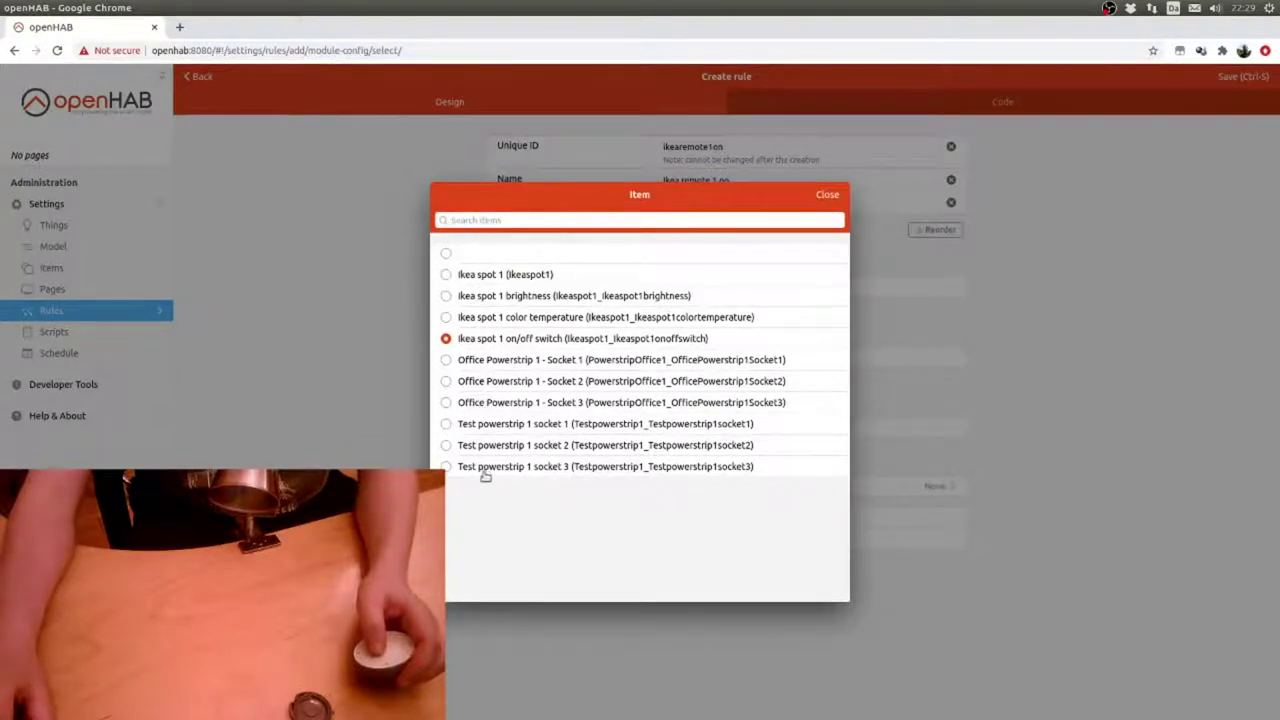
left_click(515, 217)
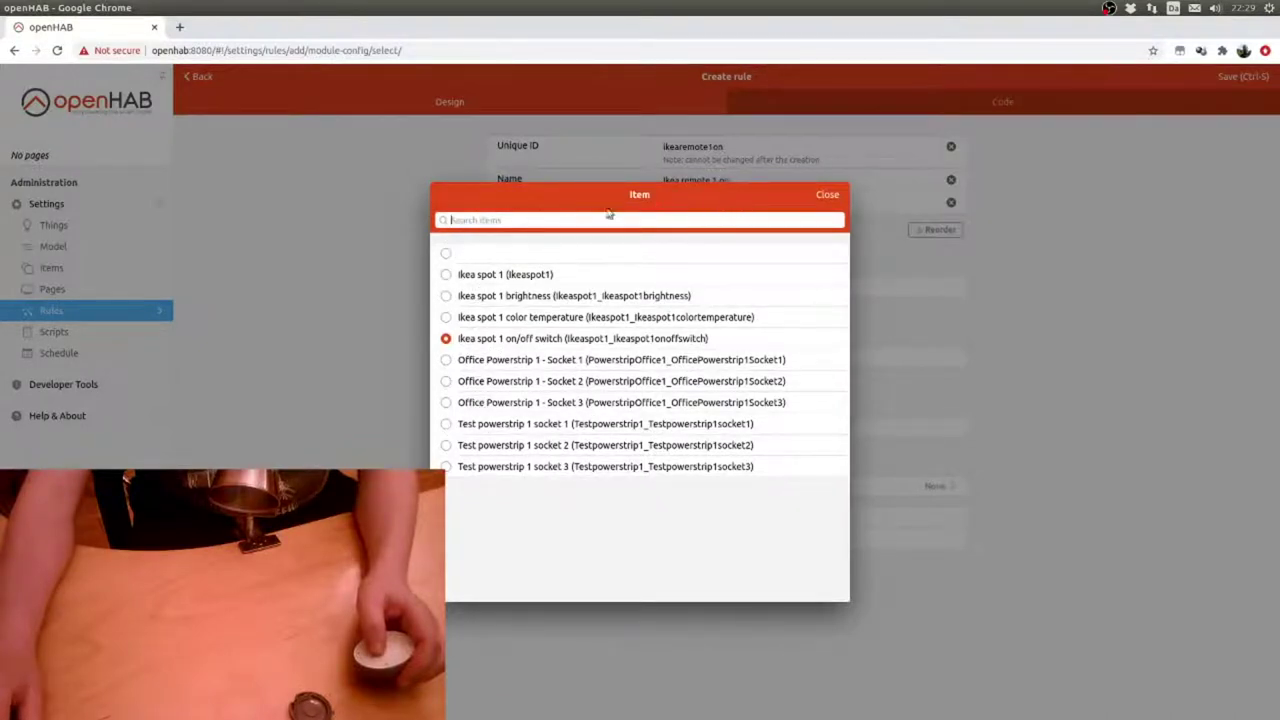
left_click(846, 198)
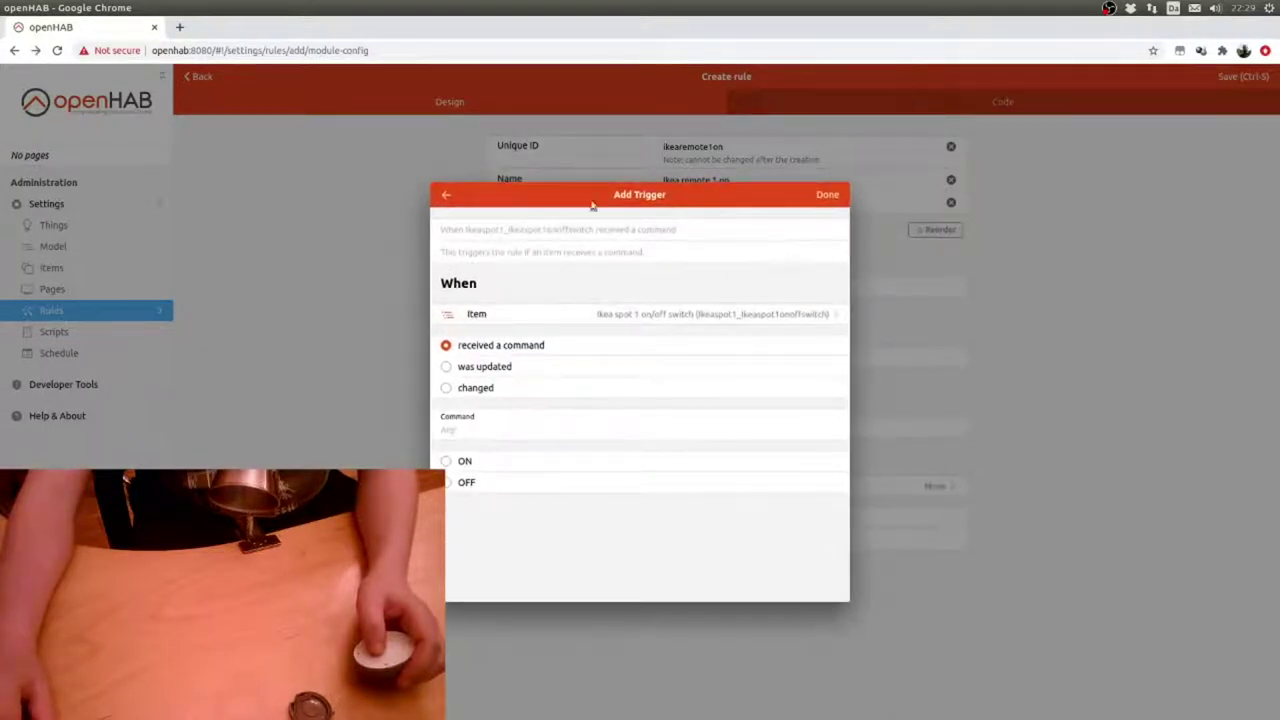
left_click(447, 197)
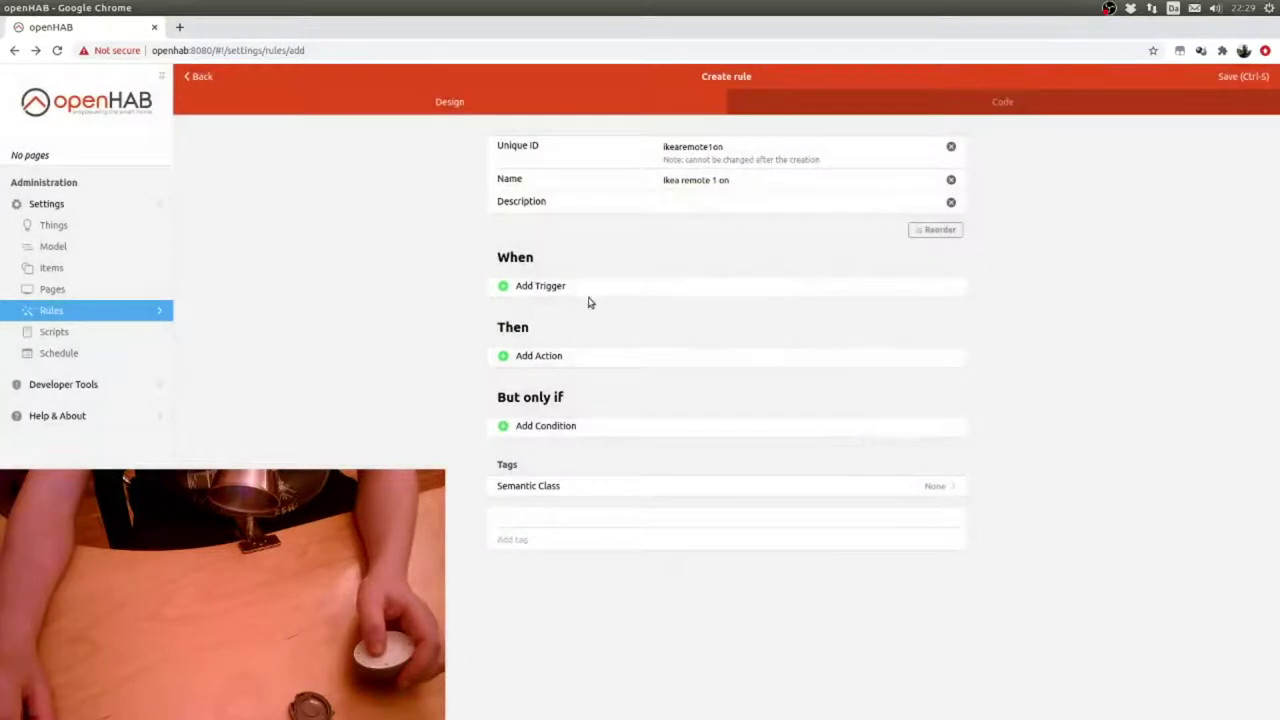
- Add a Thing event trigger to the rule for a fired trigger channel of Ikea remote 1, with the event toggle
left_click(557, 290)
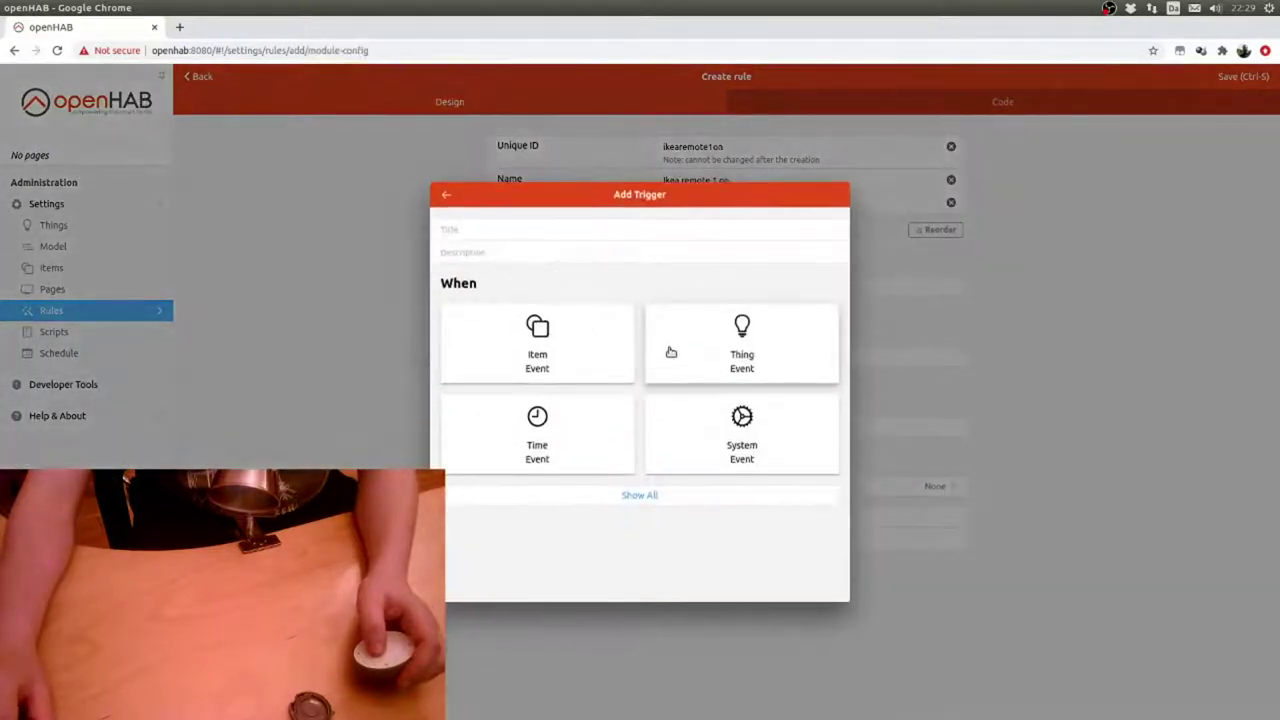
left_click(671, 352)
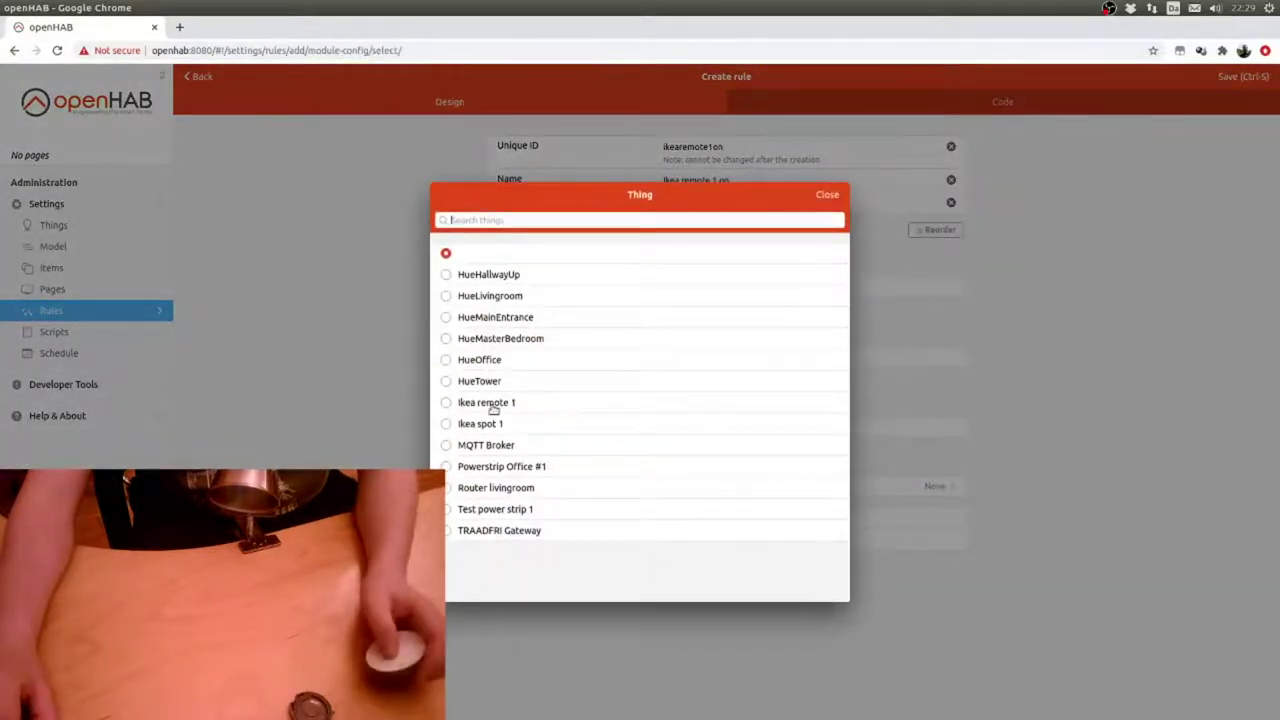
left_click(492, 404)
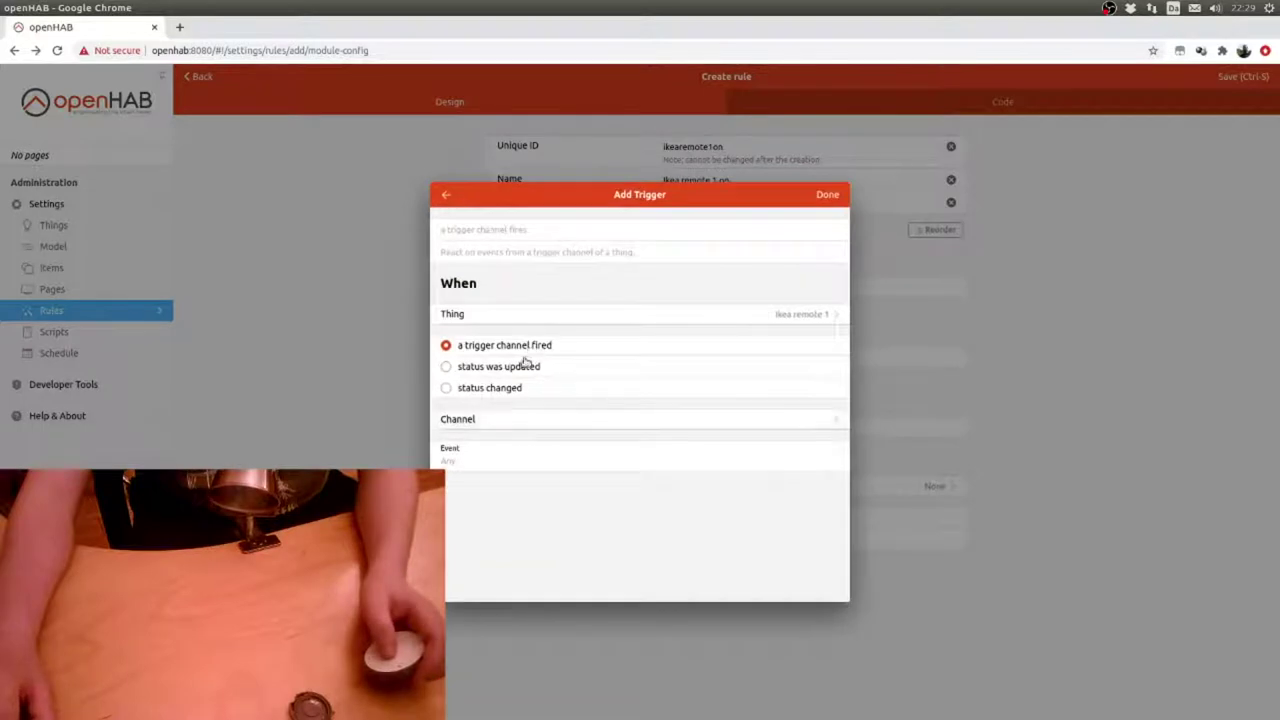
left_click(487, 458)
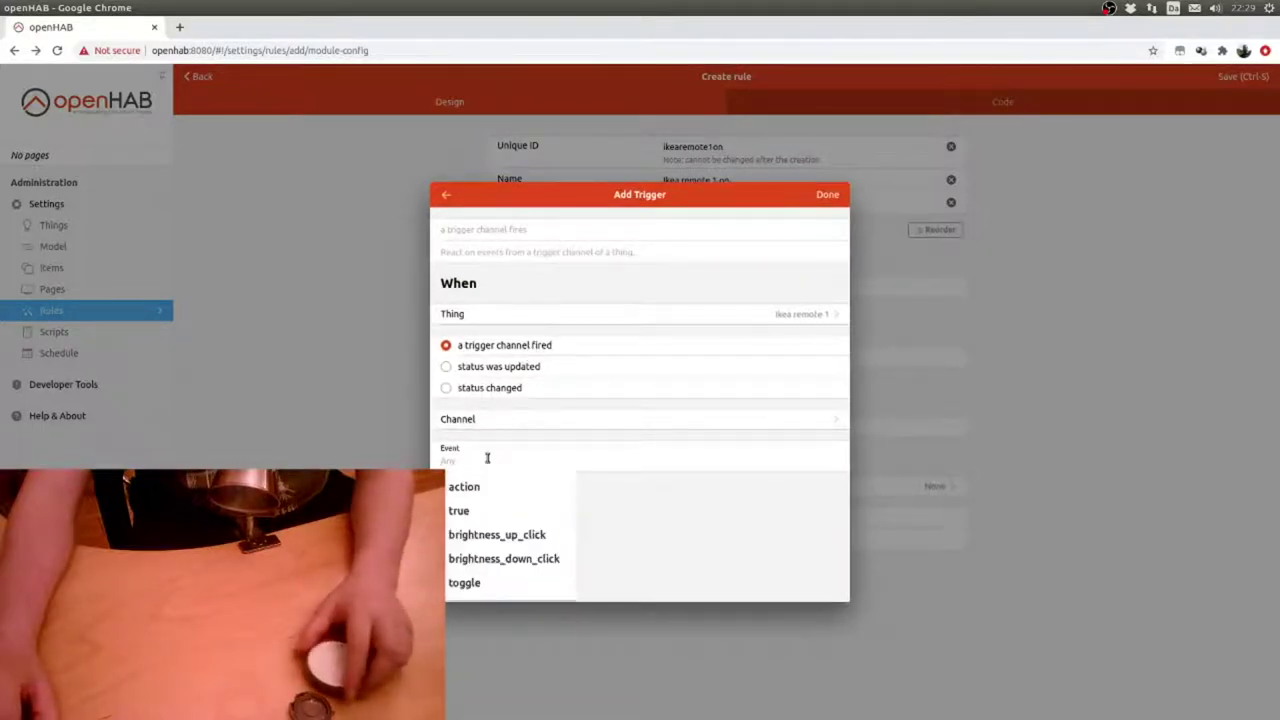
left_click(464, 582)
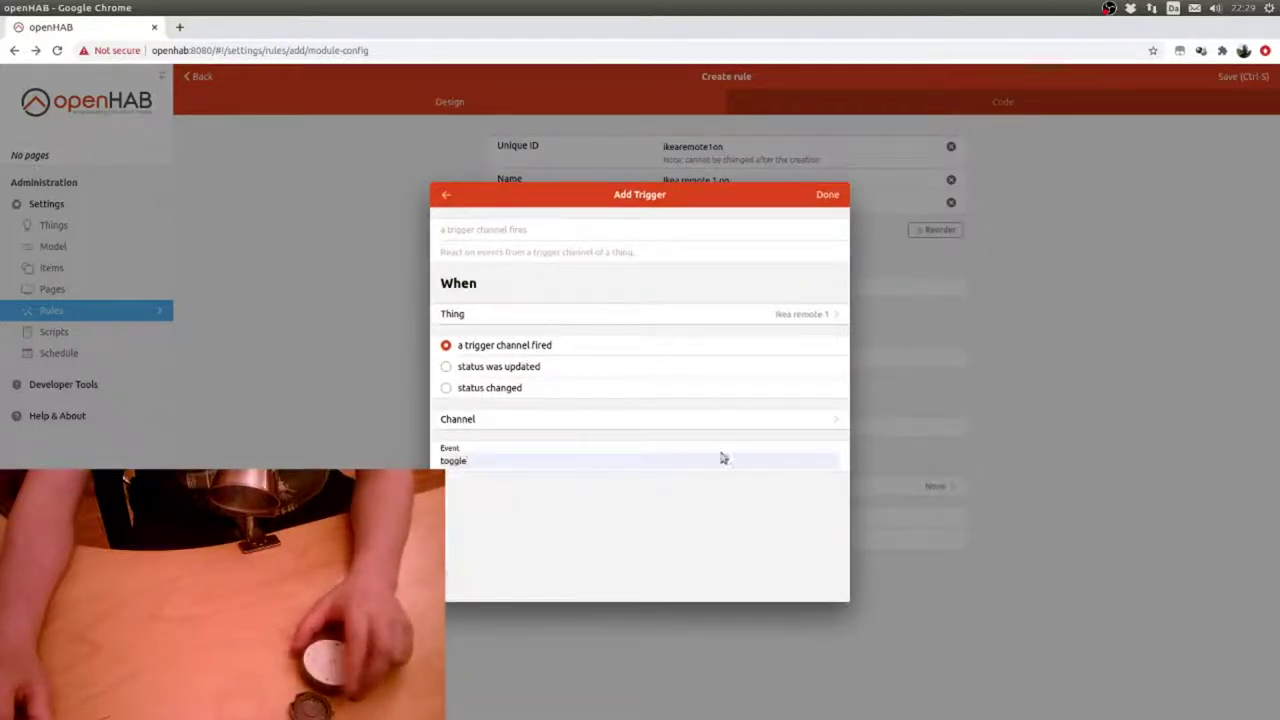
left_click(826, 194)
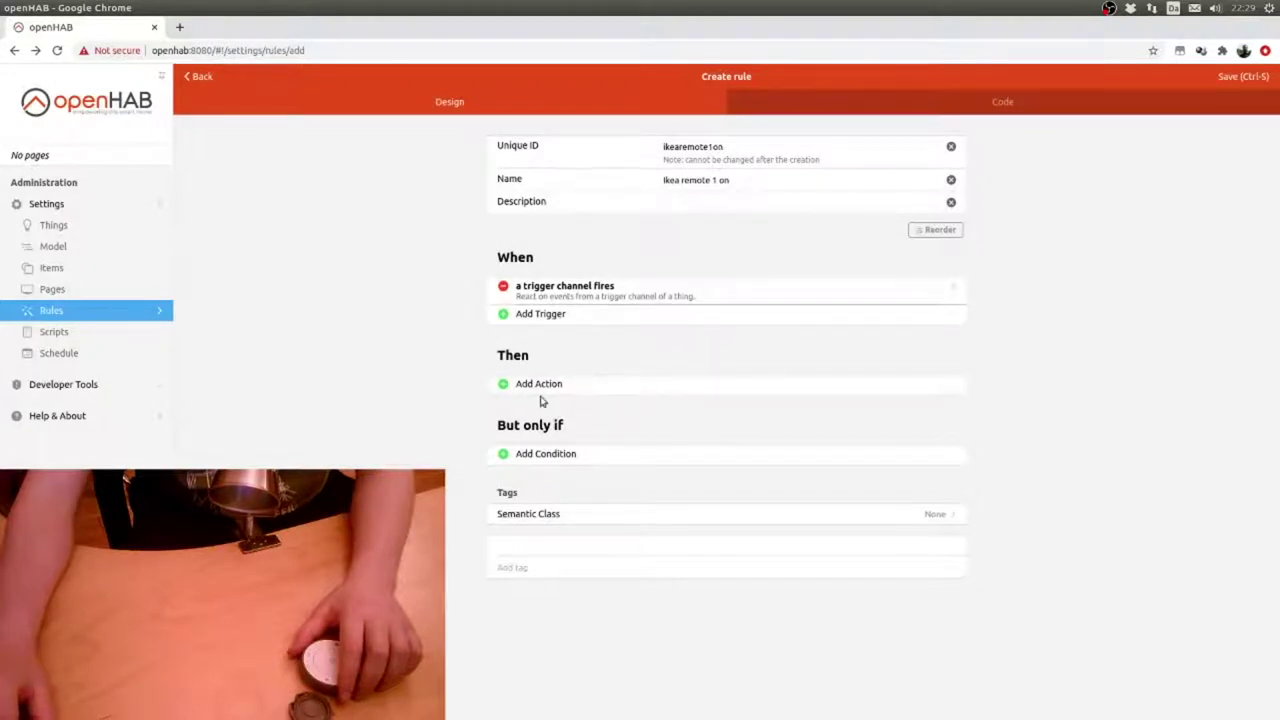
- Add an item action to the rule that sends the command ON to the Ikea spot 1 on/off switch
left_click(538, 384)
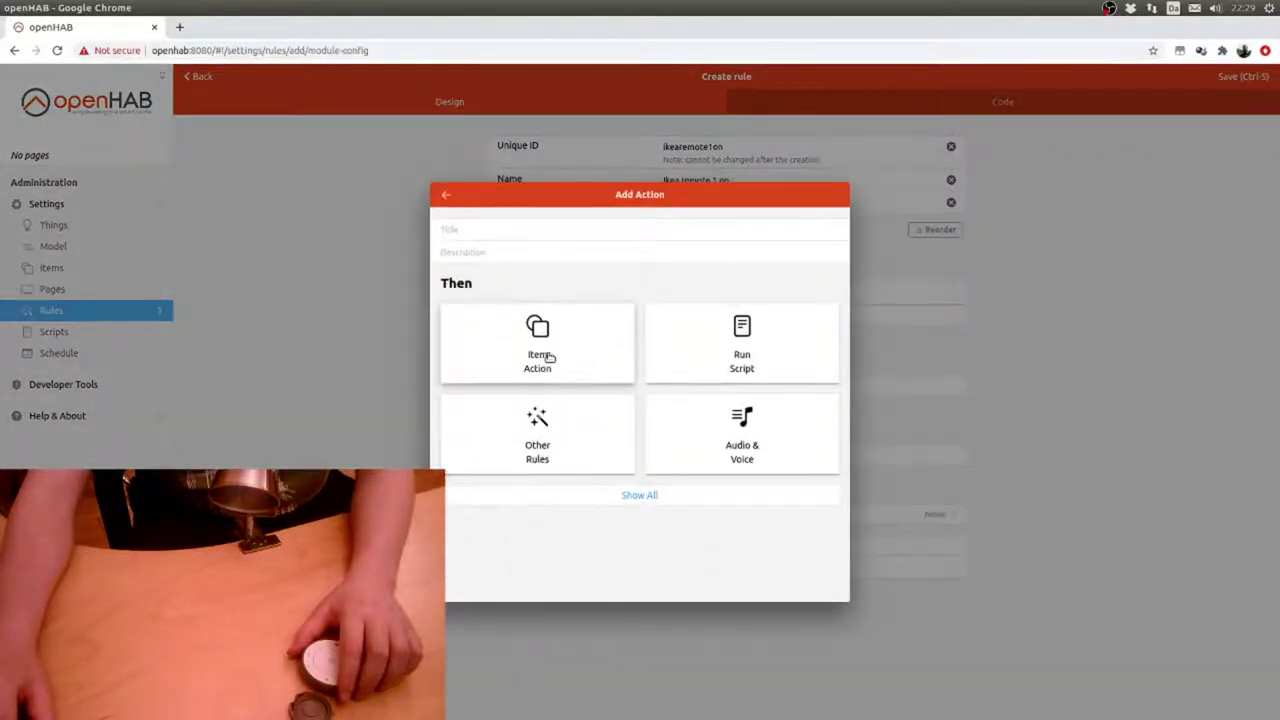
left_click(549, 357)
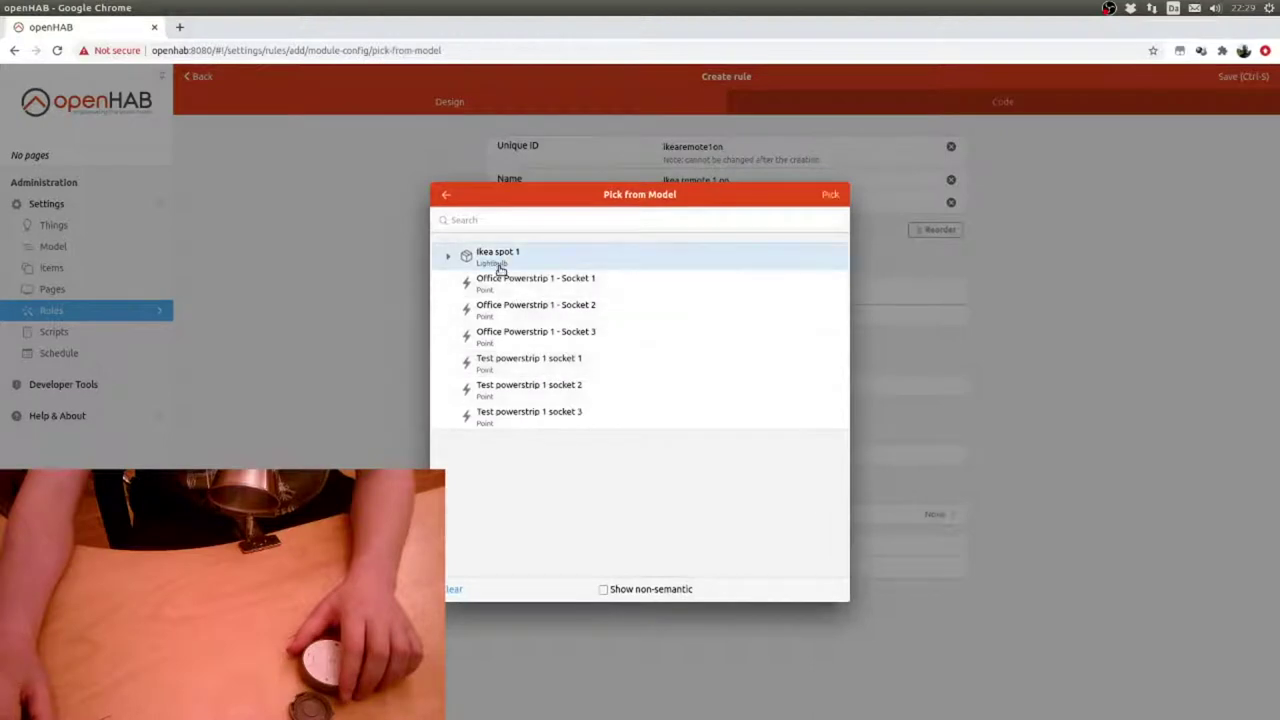
left_click(448, 256)
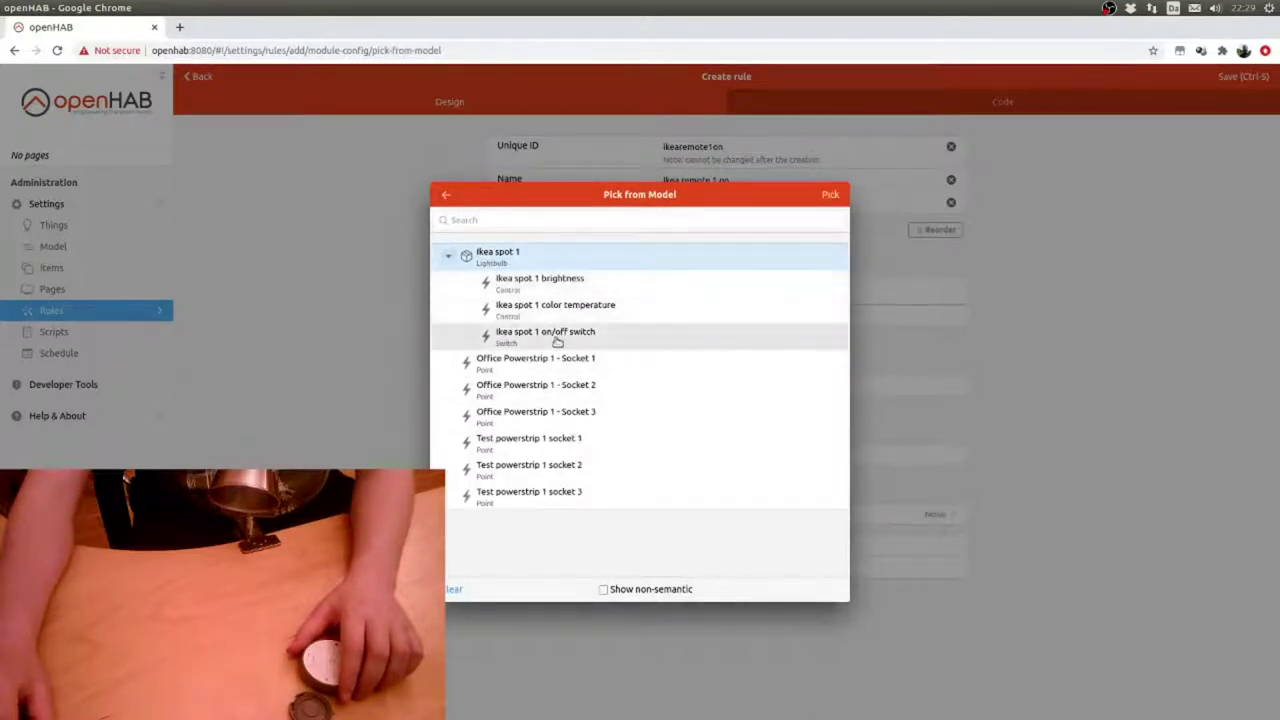
left_click(557, 340)
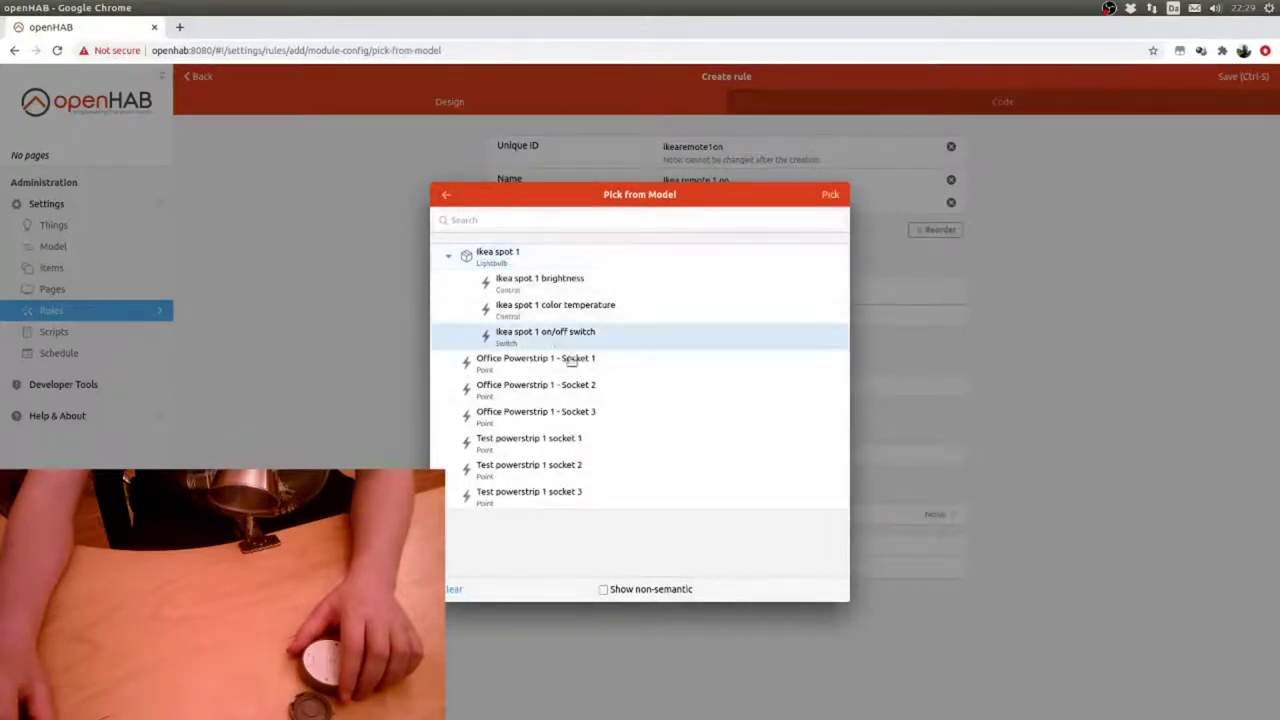
left_click(830, 195)
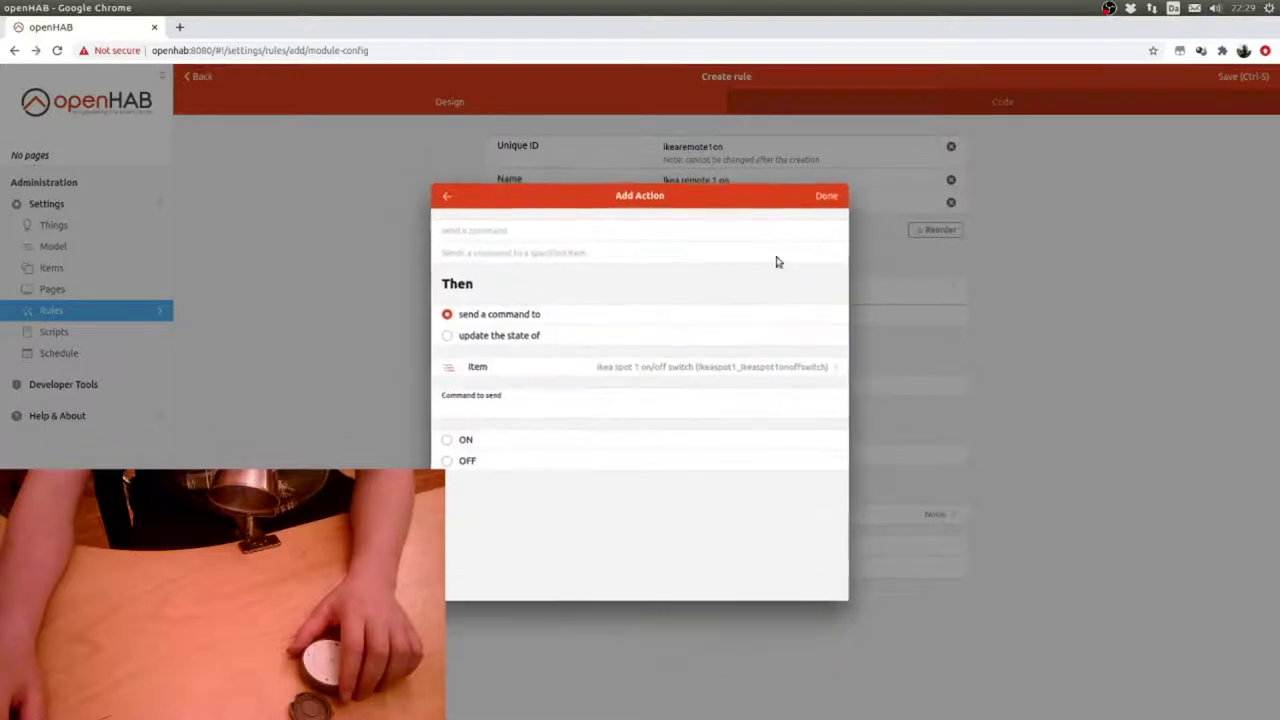
left_click(465, 441)
left_click(830, 195)
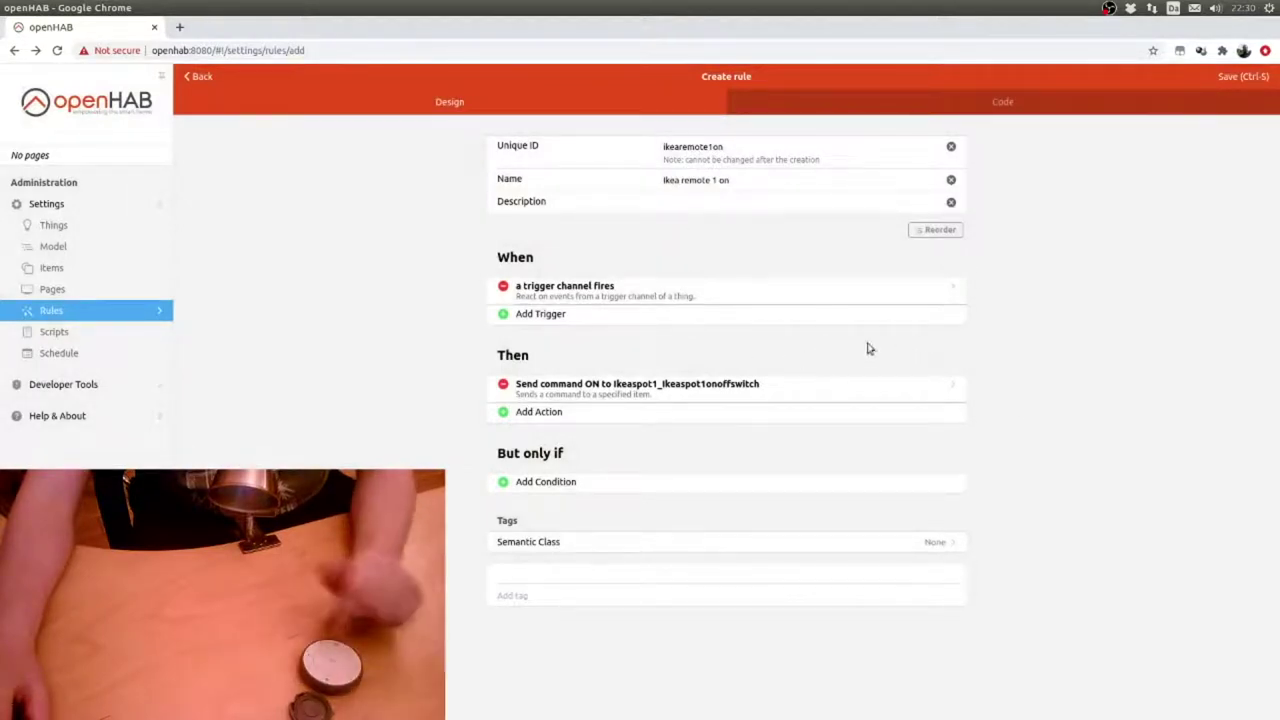
- Add an item condition requiring the Ikea spot 1 on/off switch to be equal to OFF, and save the rule
left_click(555, 484)
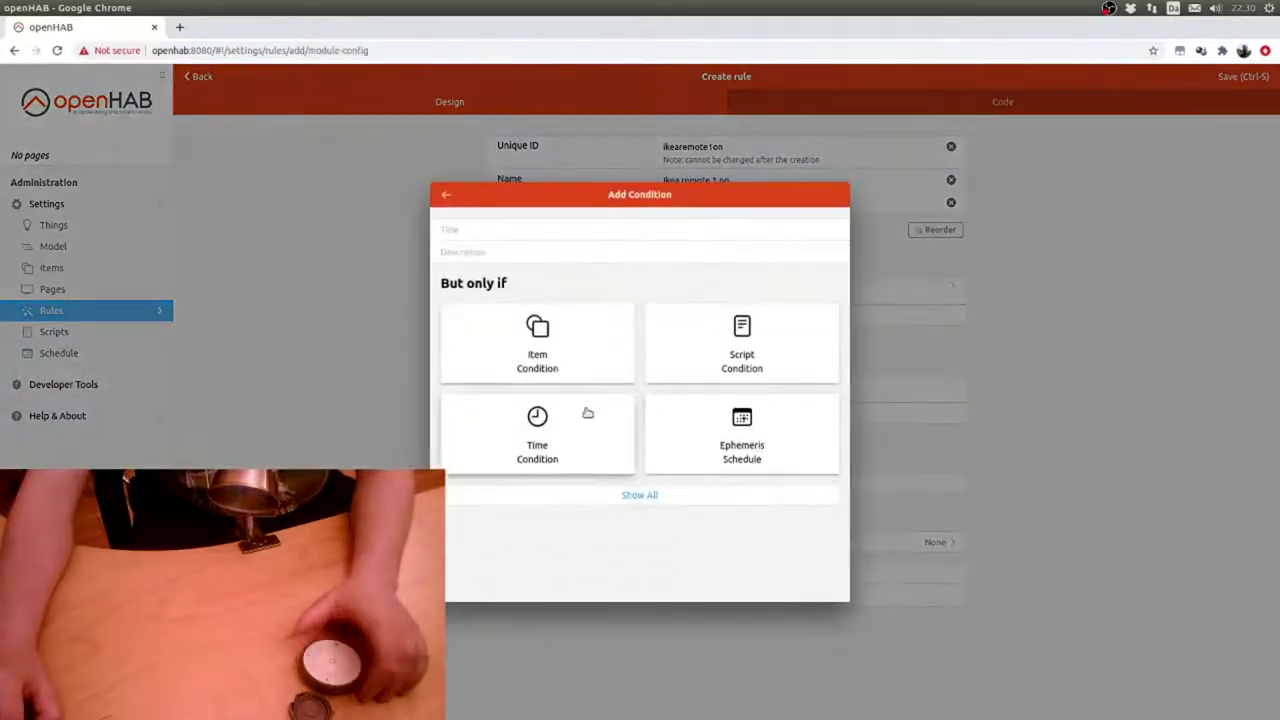
left_click(515, 344)
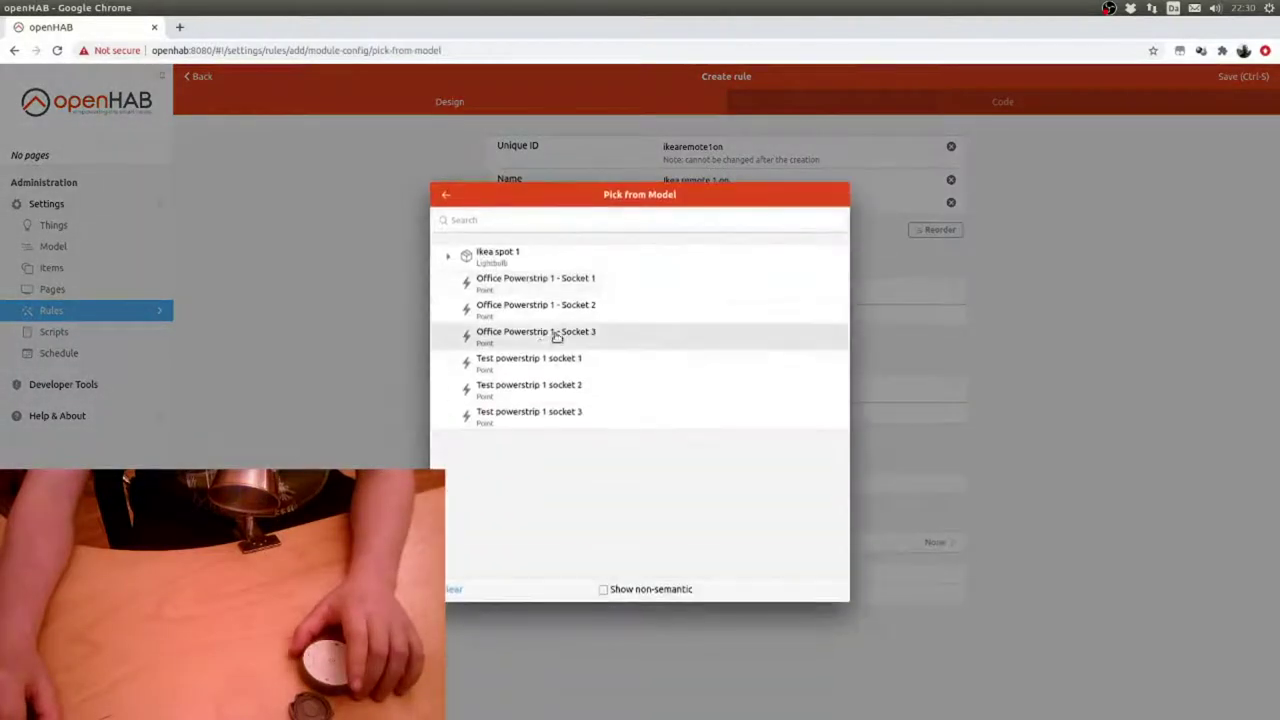
left_click(487, 260)
left_click(448, 256)
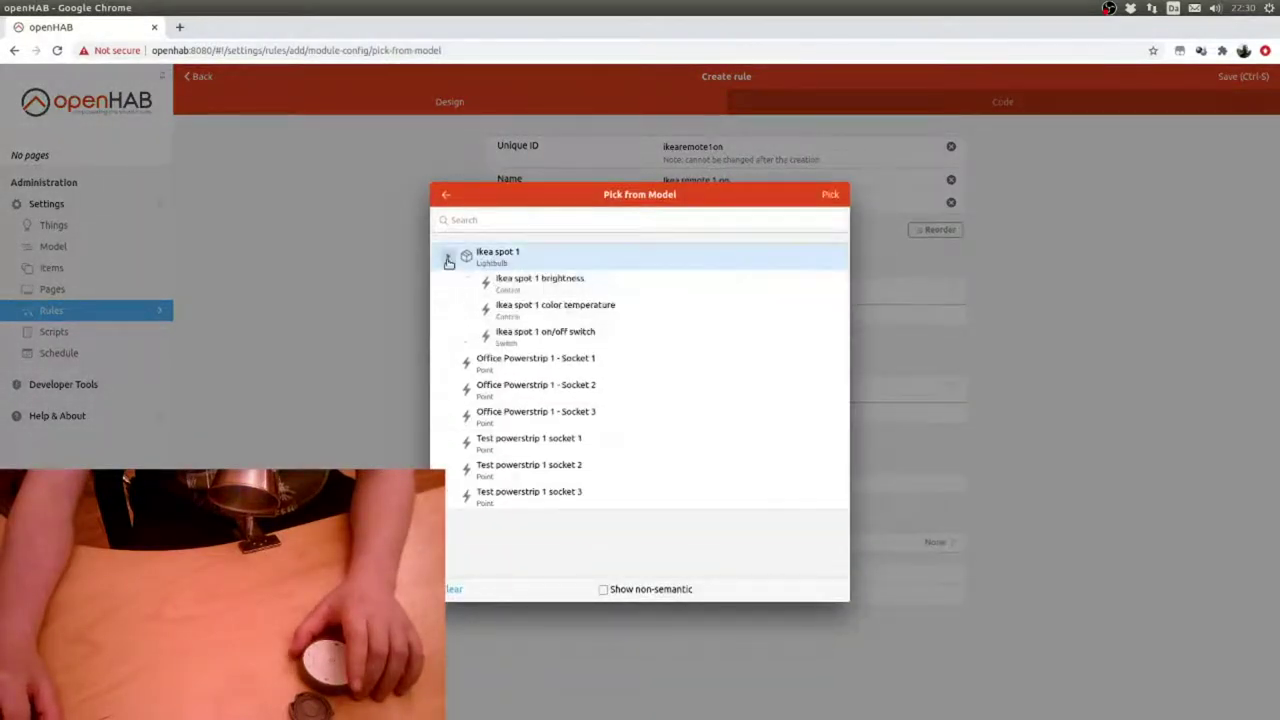
left_click(513, 338)
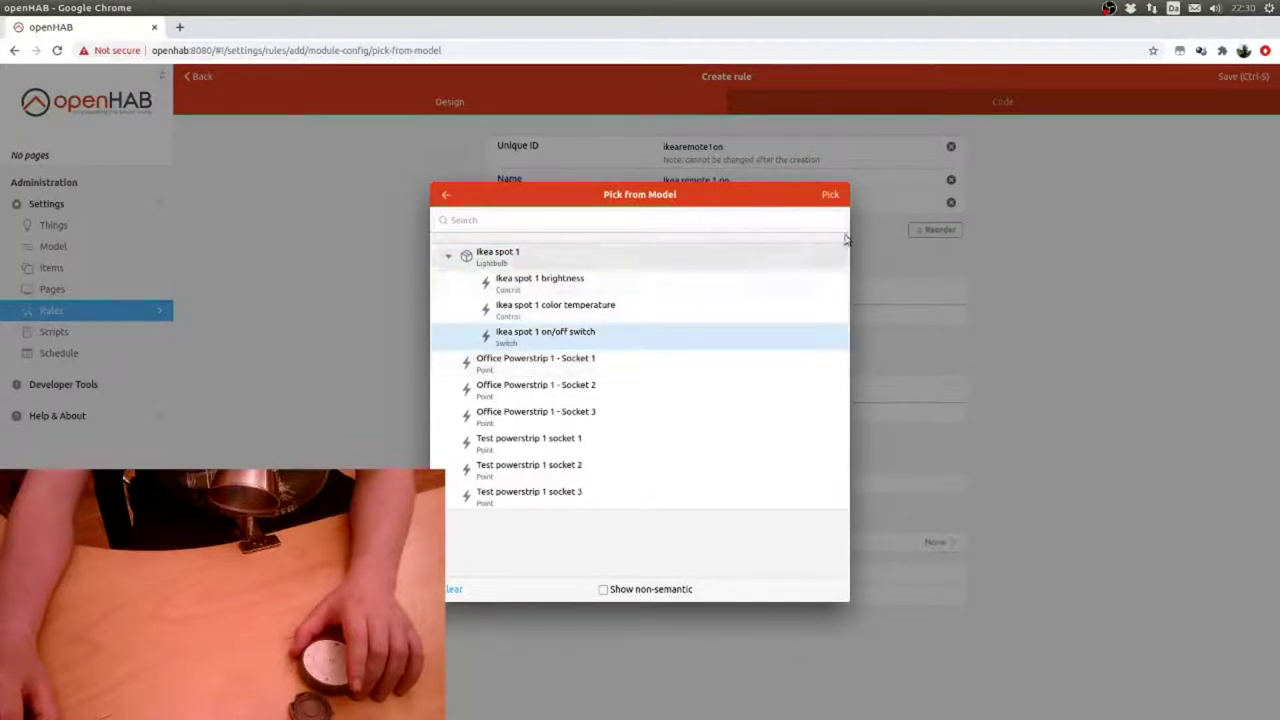
left_click(830, 194)
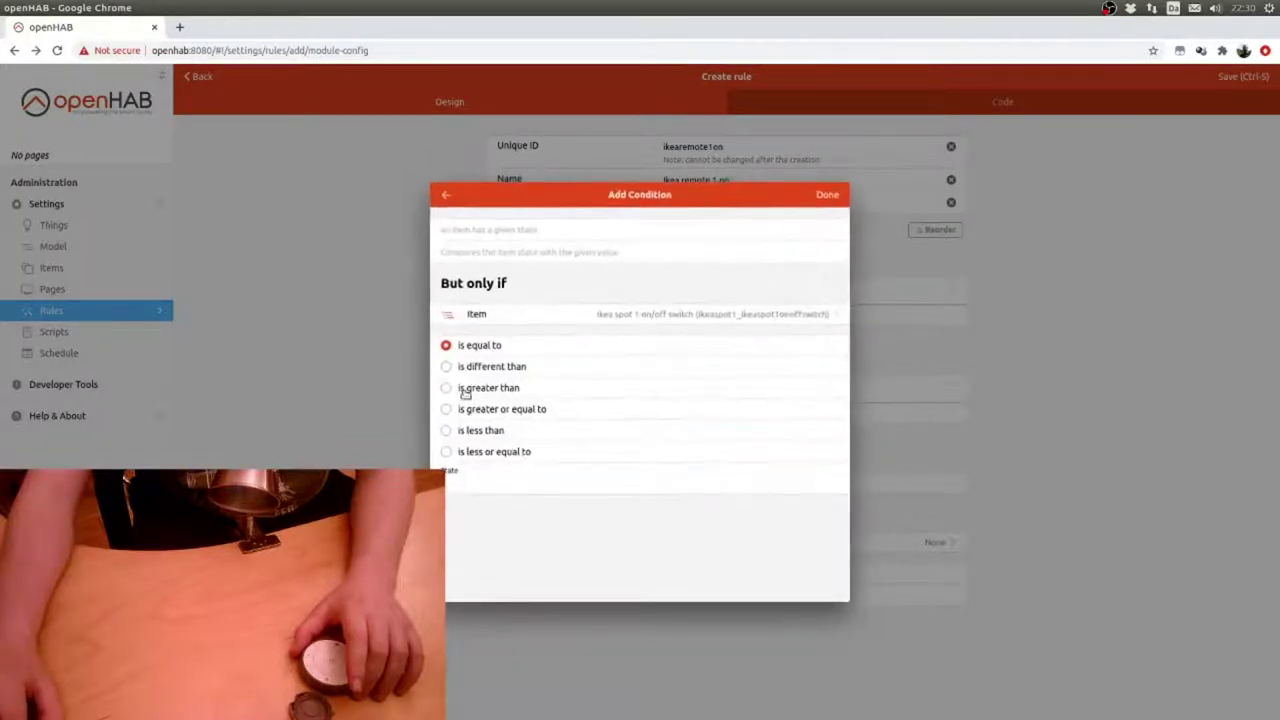
left_click(486, 487)
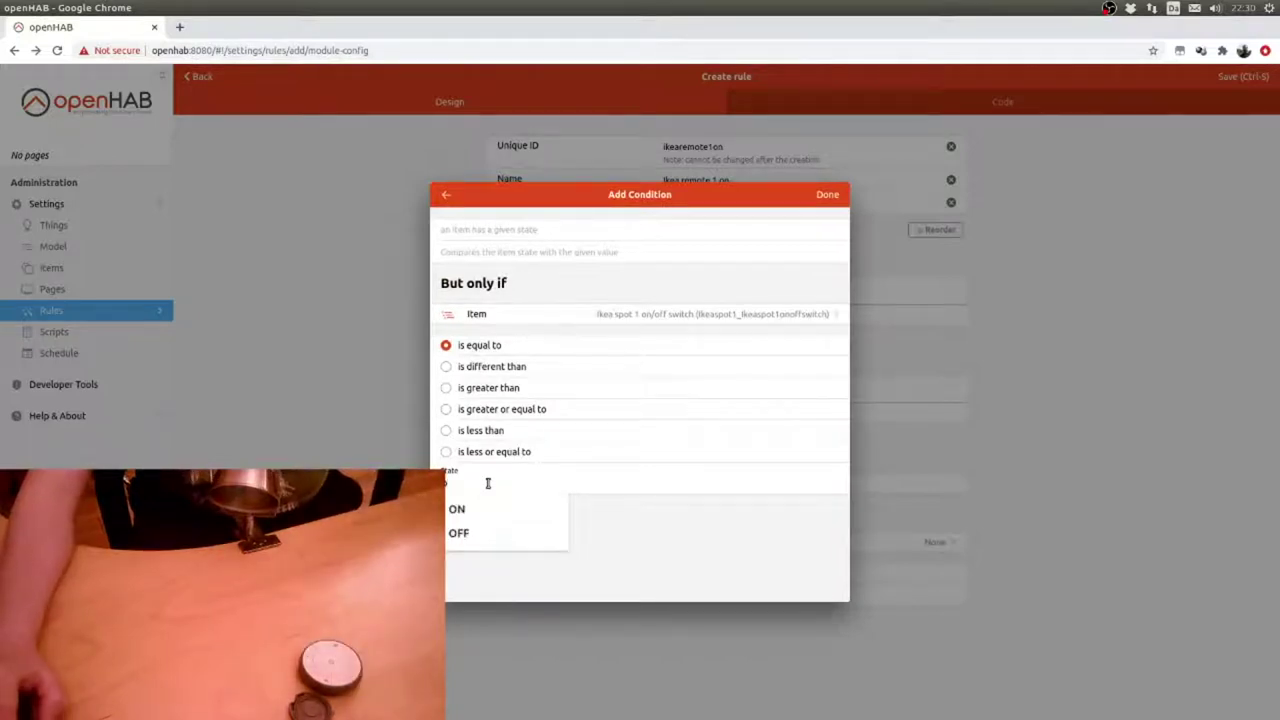
type("OFF")
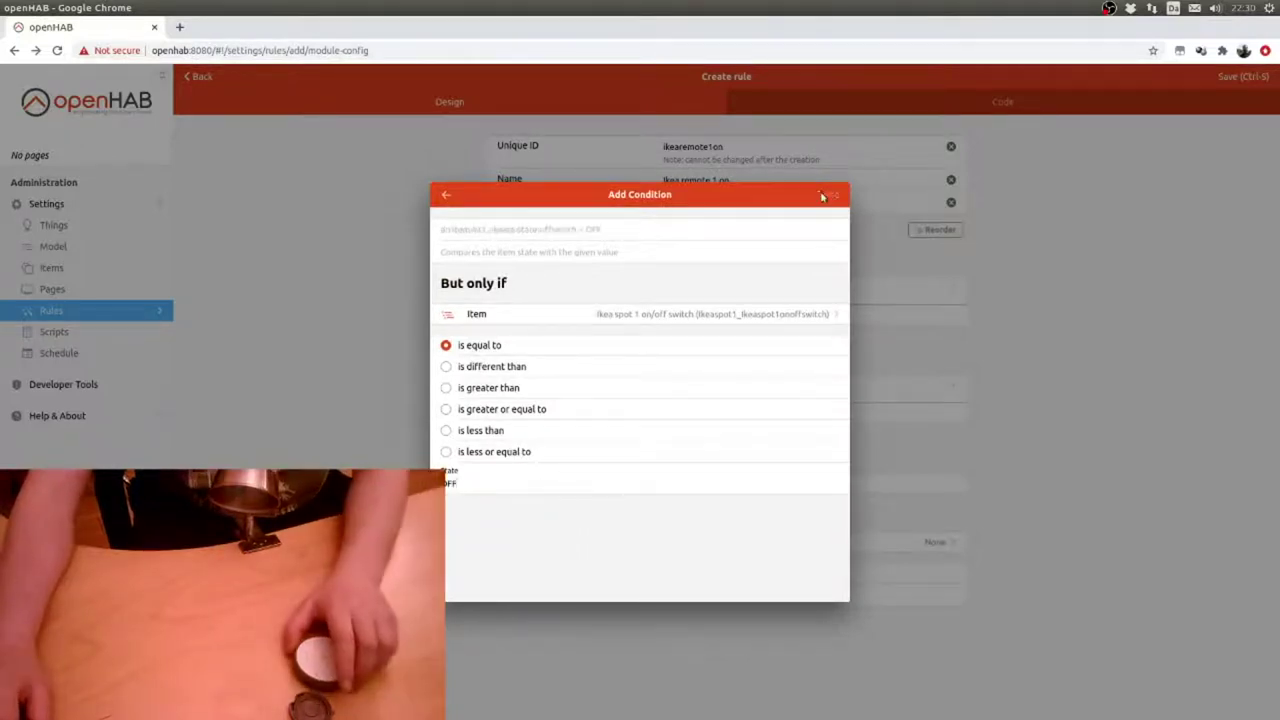
left_click(822, 196)
left_click(1244, 78)
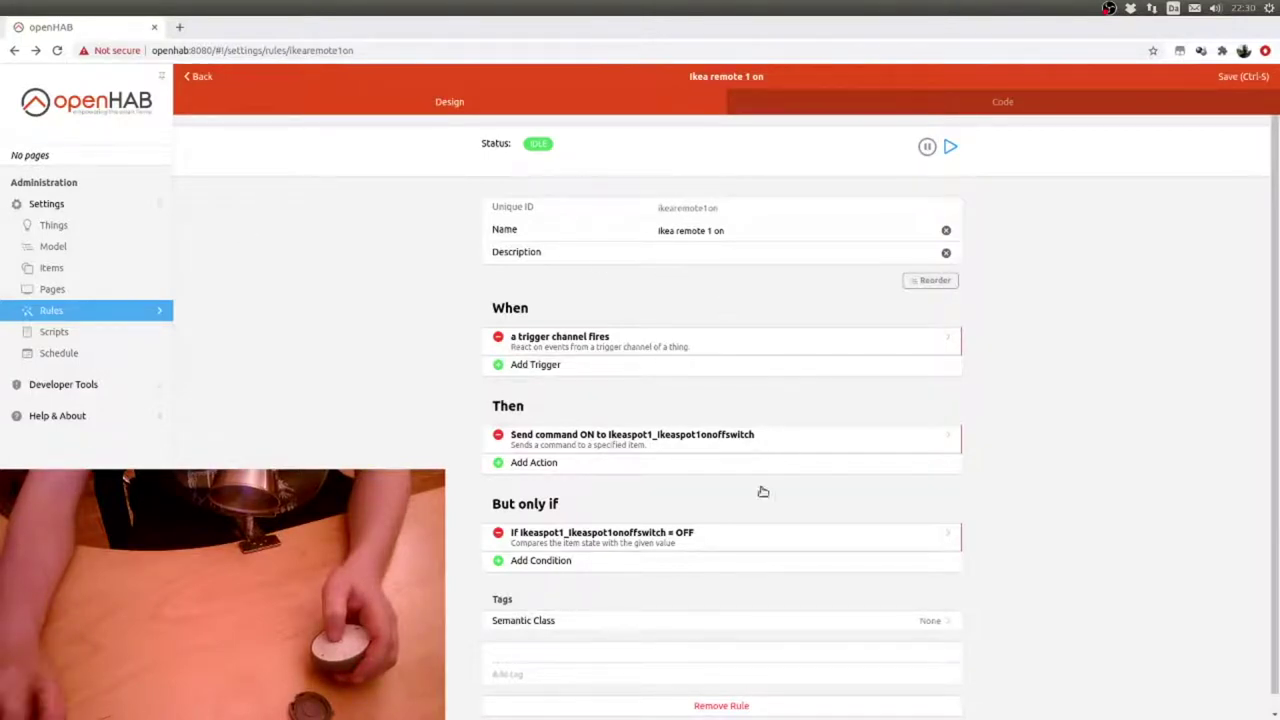
- Set the rule trigger's channel to ikearemote1onoff (Ikea remote 1 on/off) and save the rule
left_click(578, 340)
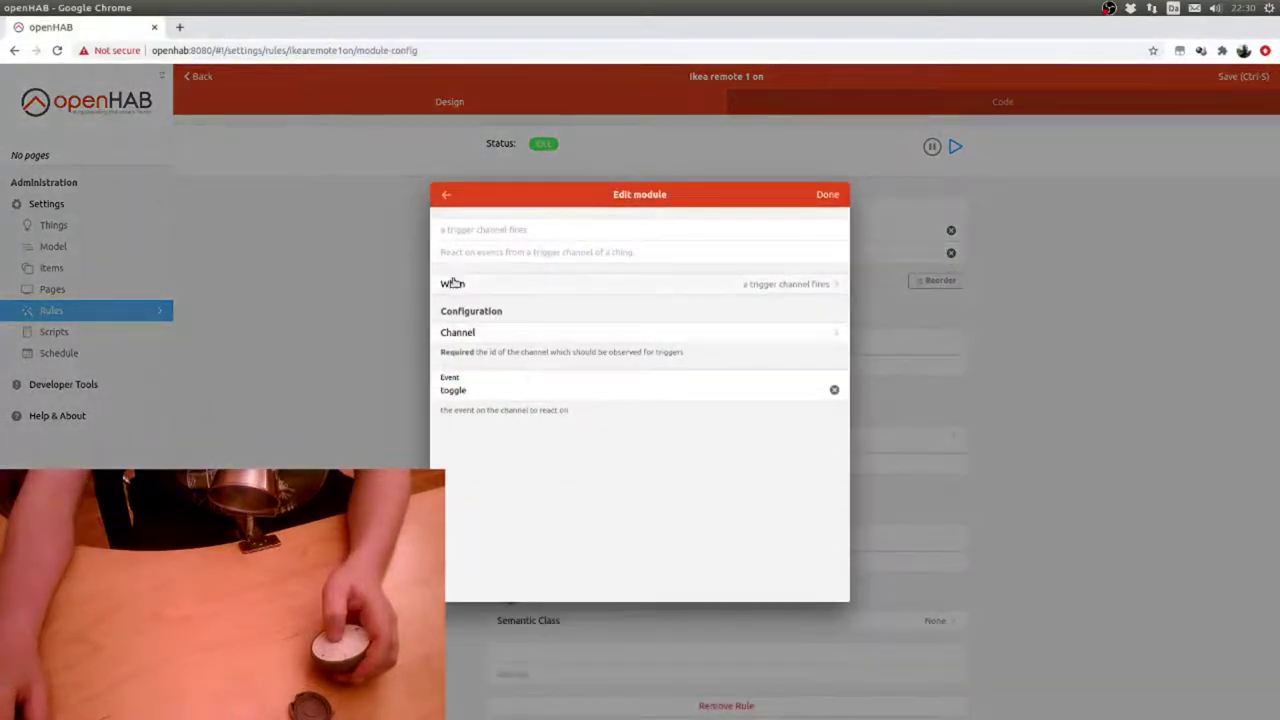
left_click(466, 287)
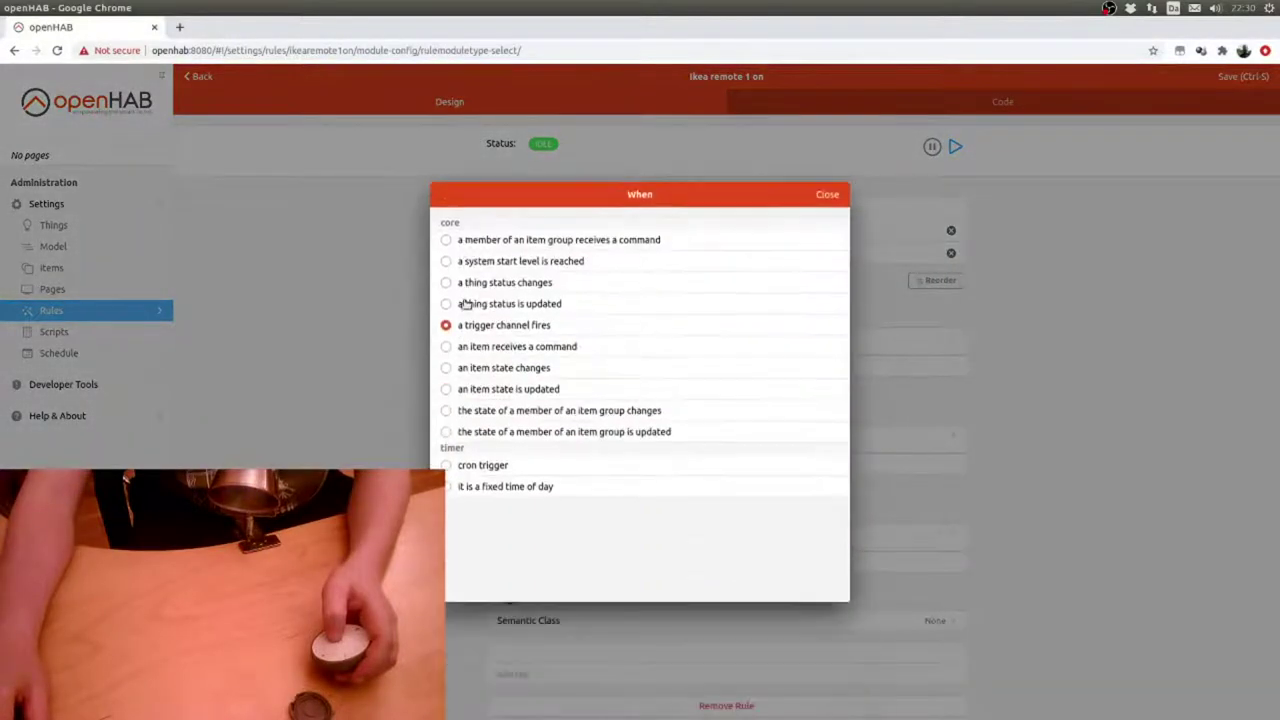
left_click(824, 195)
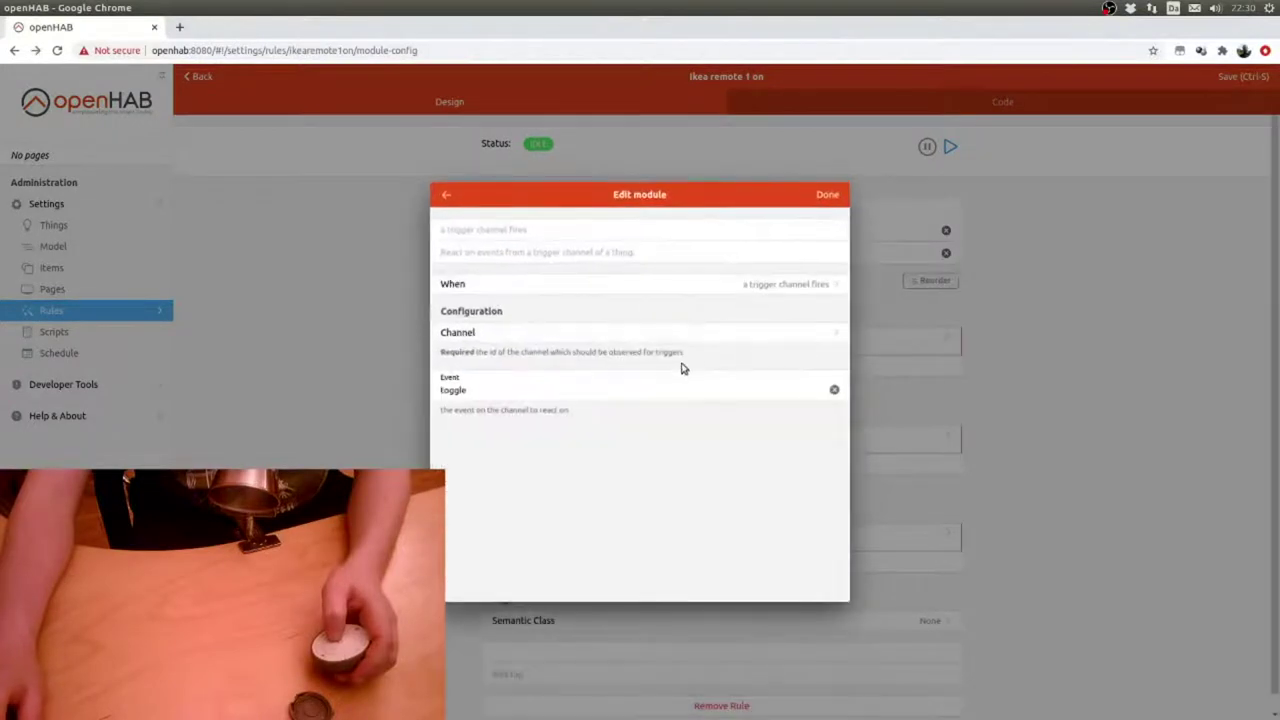
left_click(594, 334)
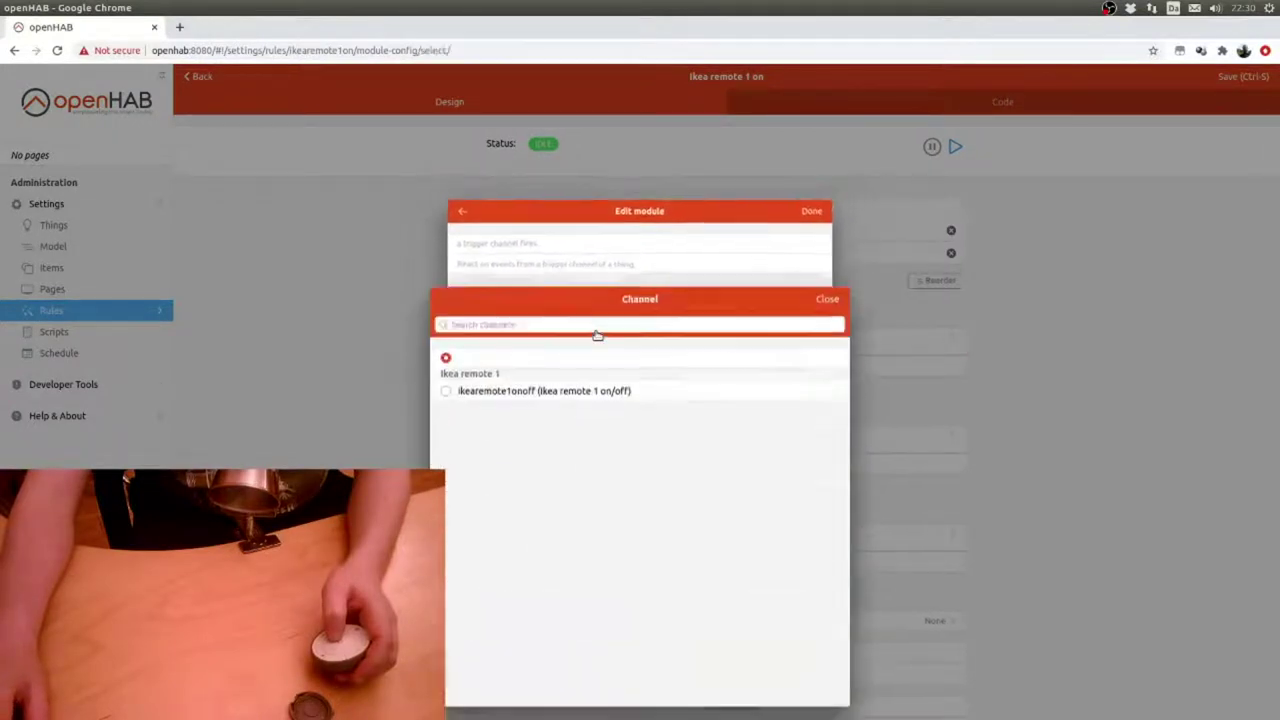
left_click(540, 287)
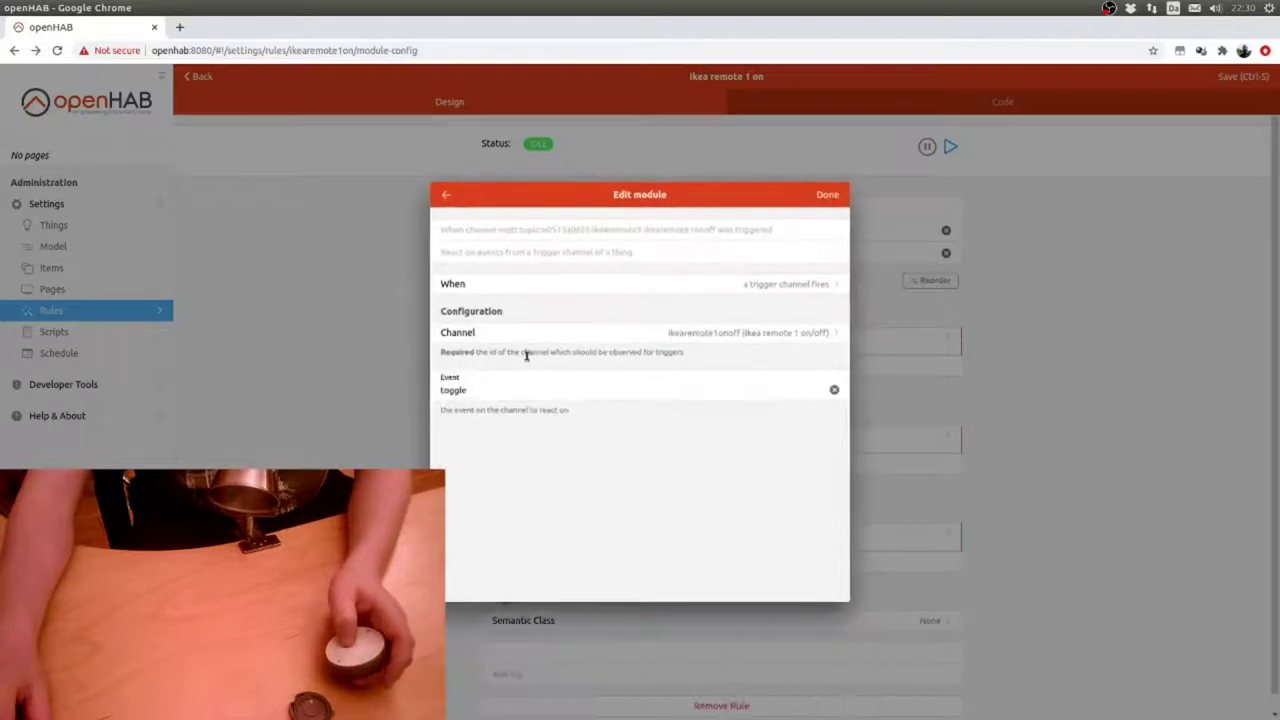
left_click(832, 200)
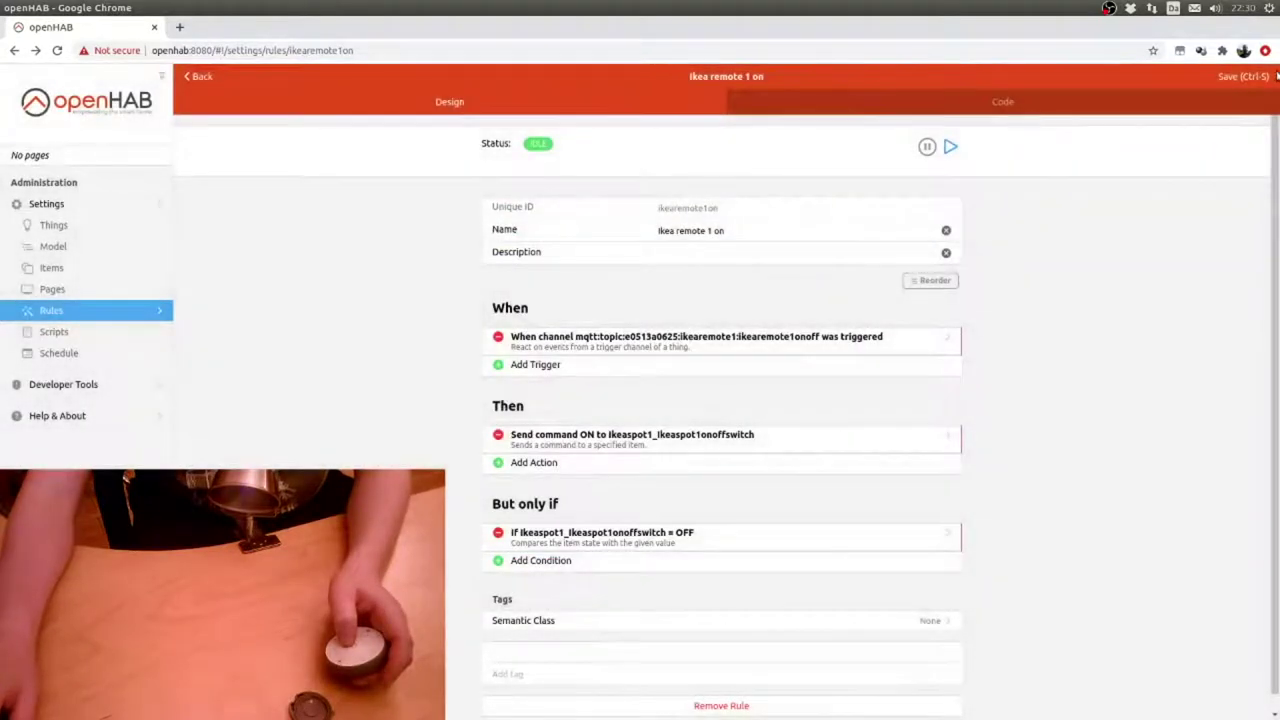
left_click(1250, 80)
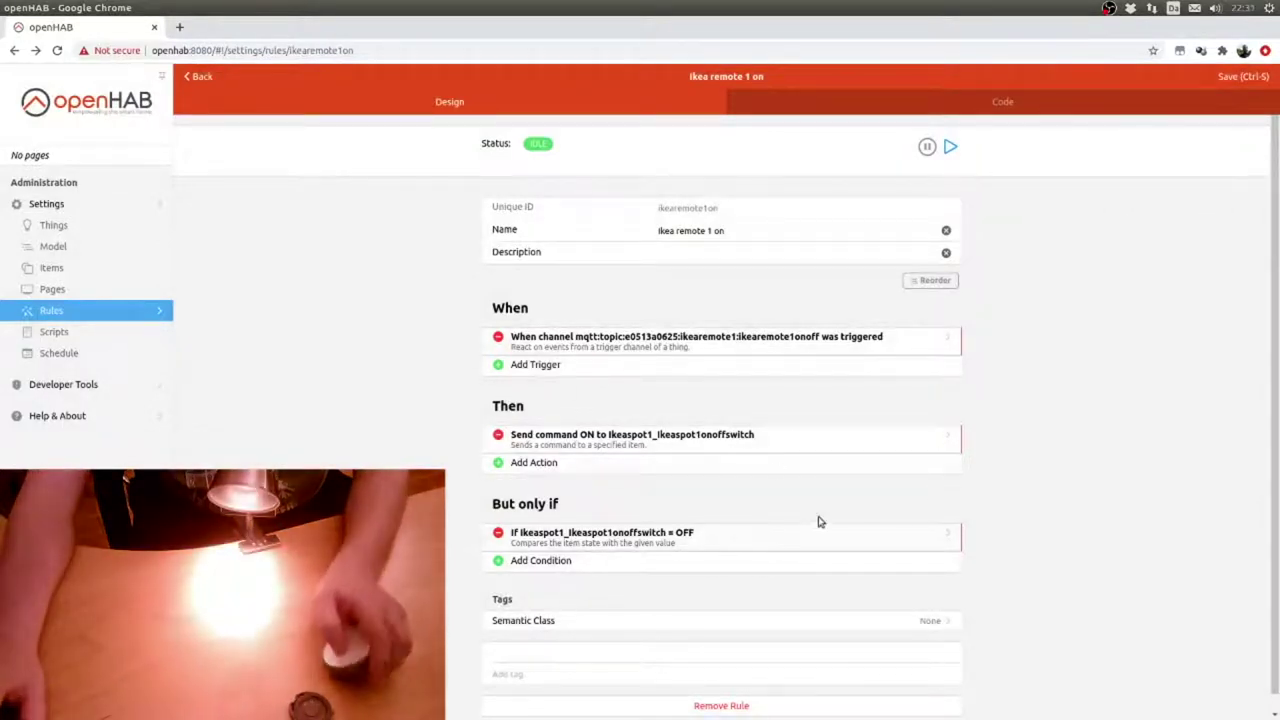
- Start a new rule with the unique ID ikearemote1off and the name "Ikea remote 1 off"
left_click(80, 318)
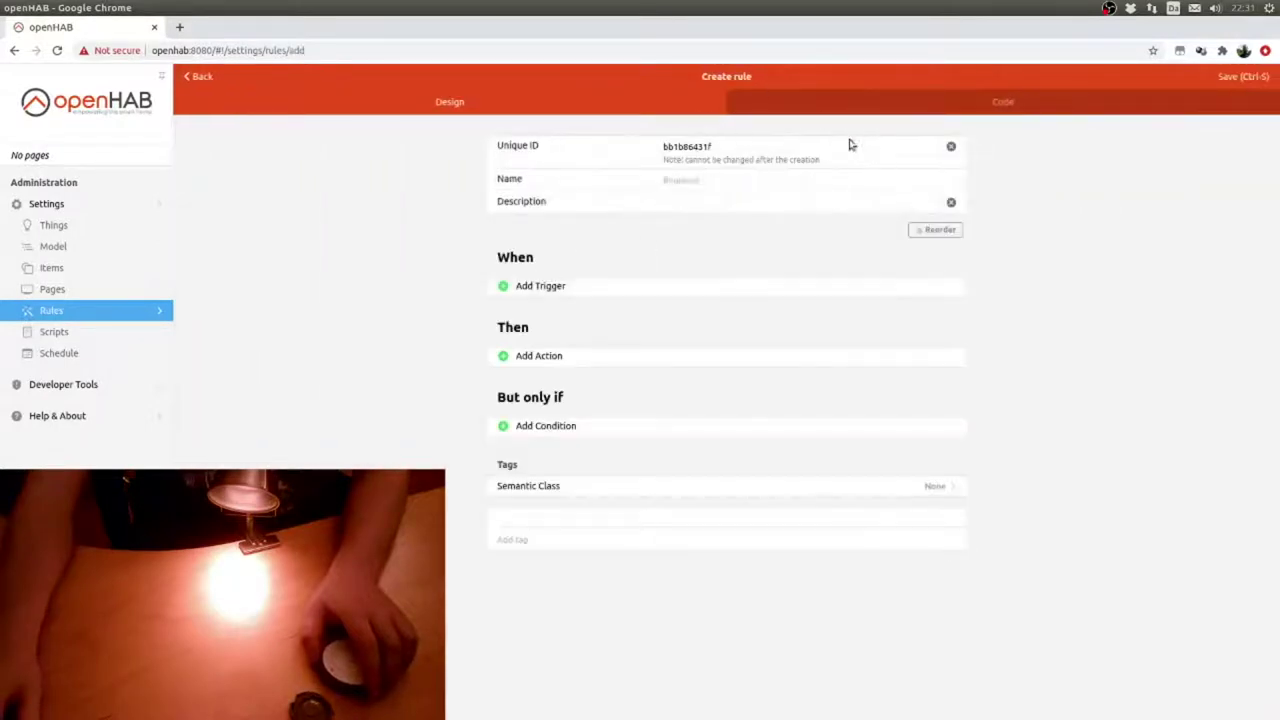
double_click(722, 147)
type("ikea")
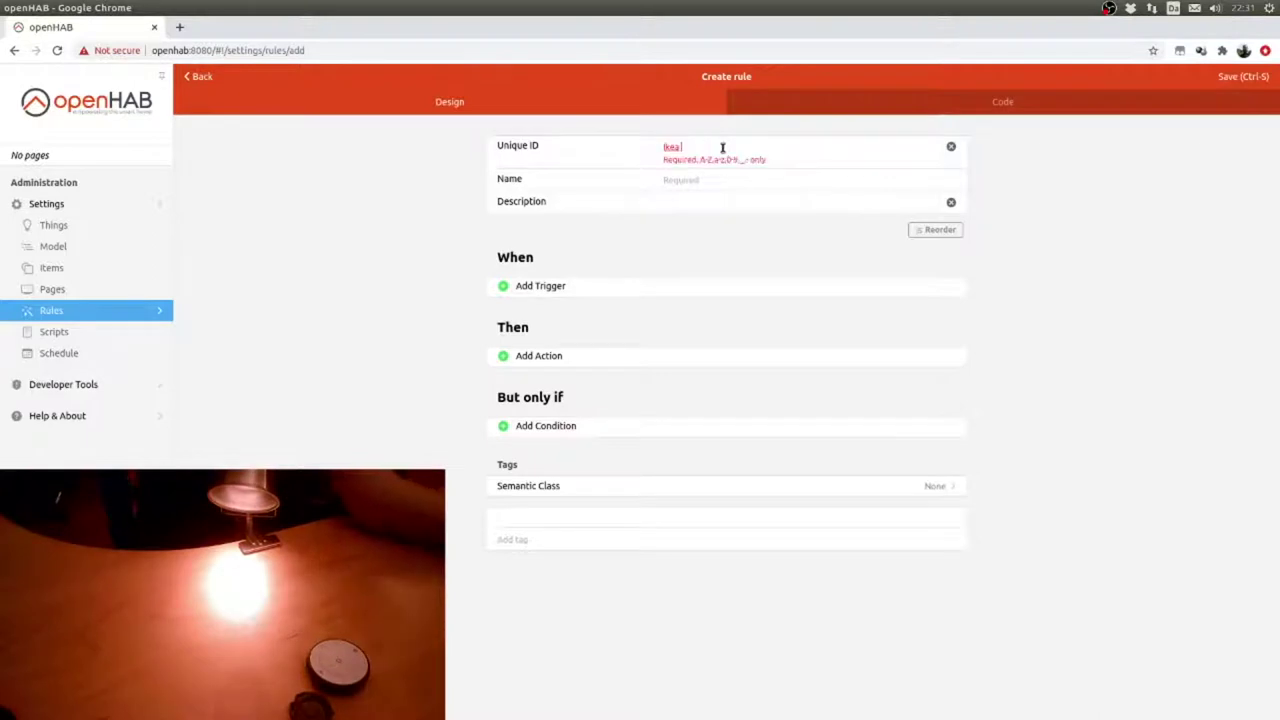
type(" remote")
key("ctrl+a")
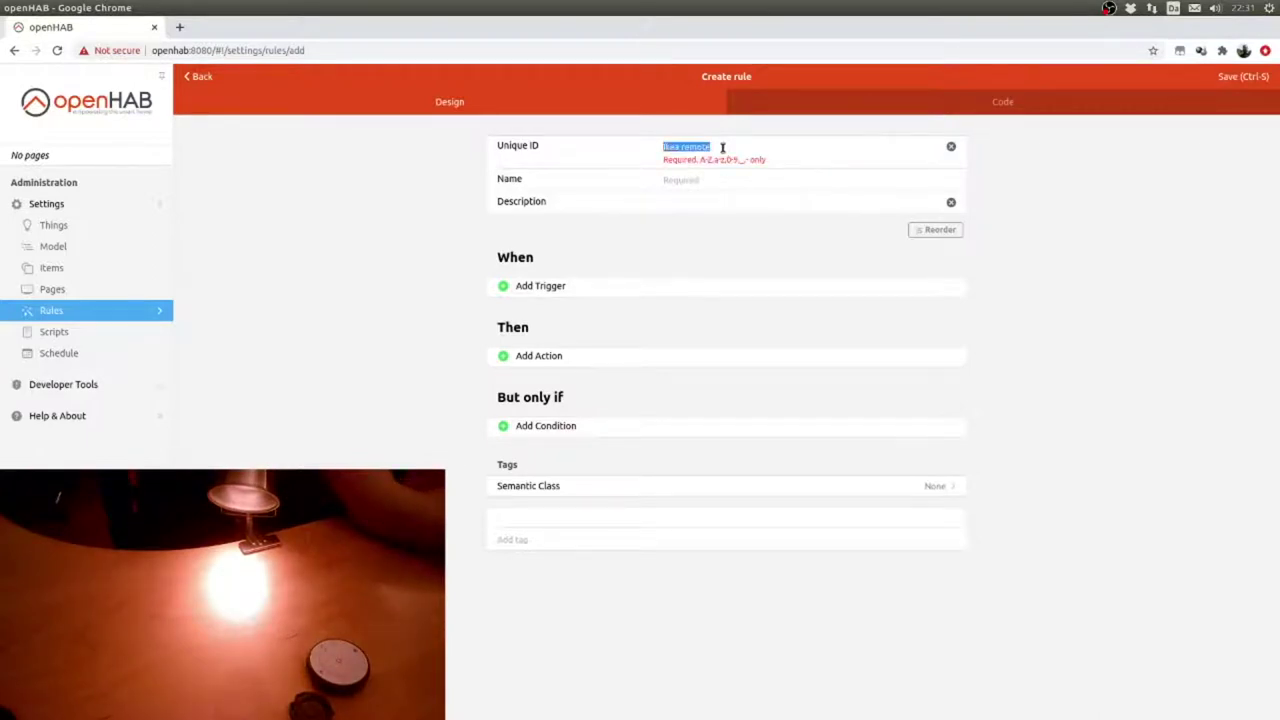
type("ikearemote")
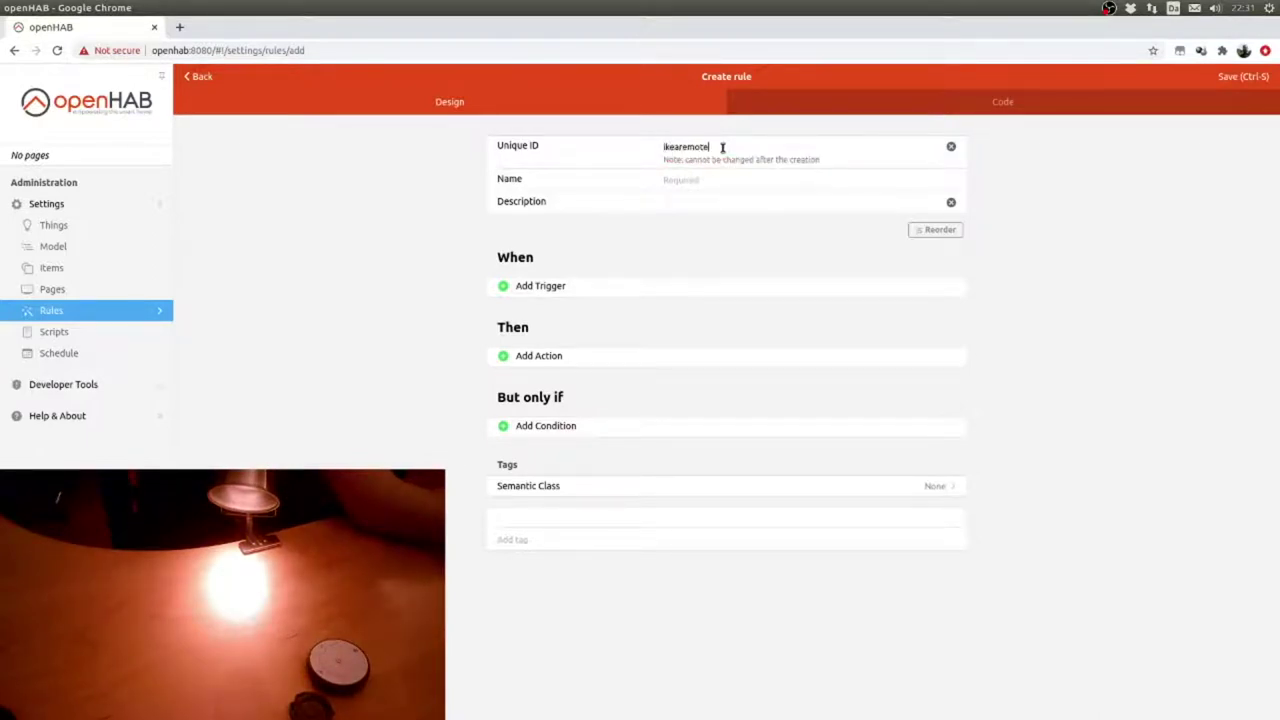
type("1c")
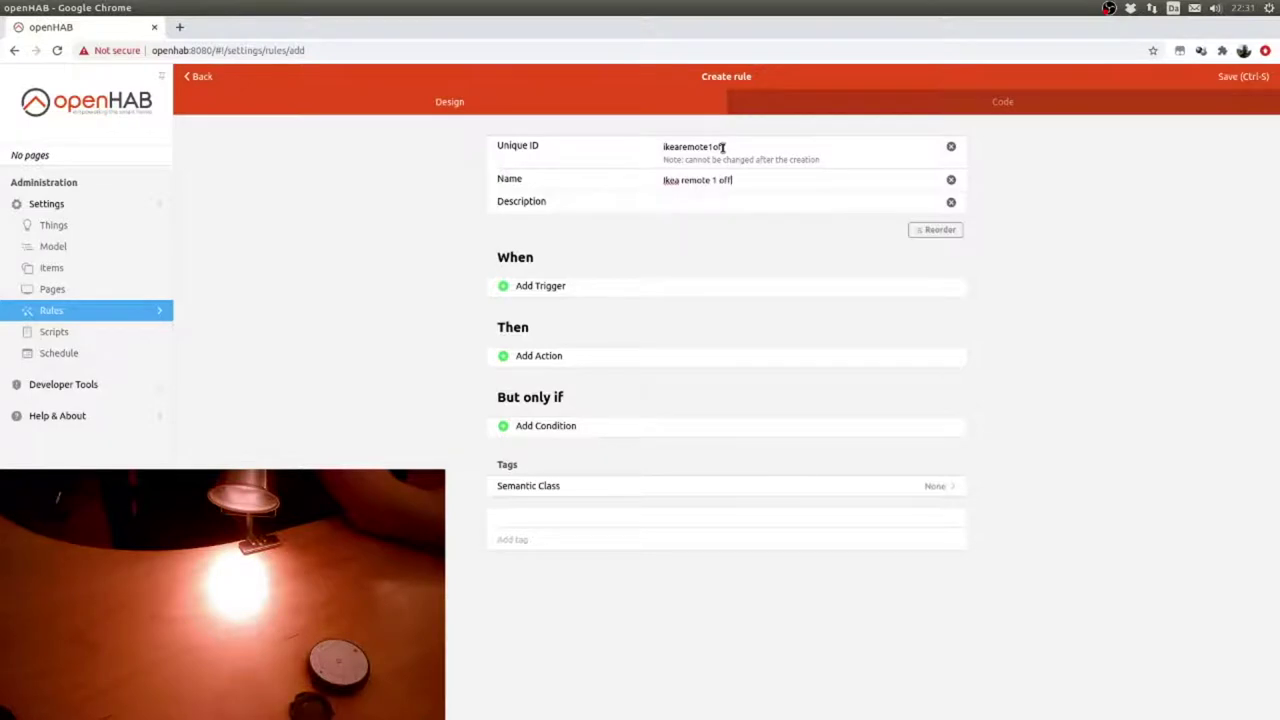
type("ff")
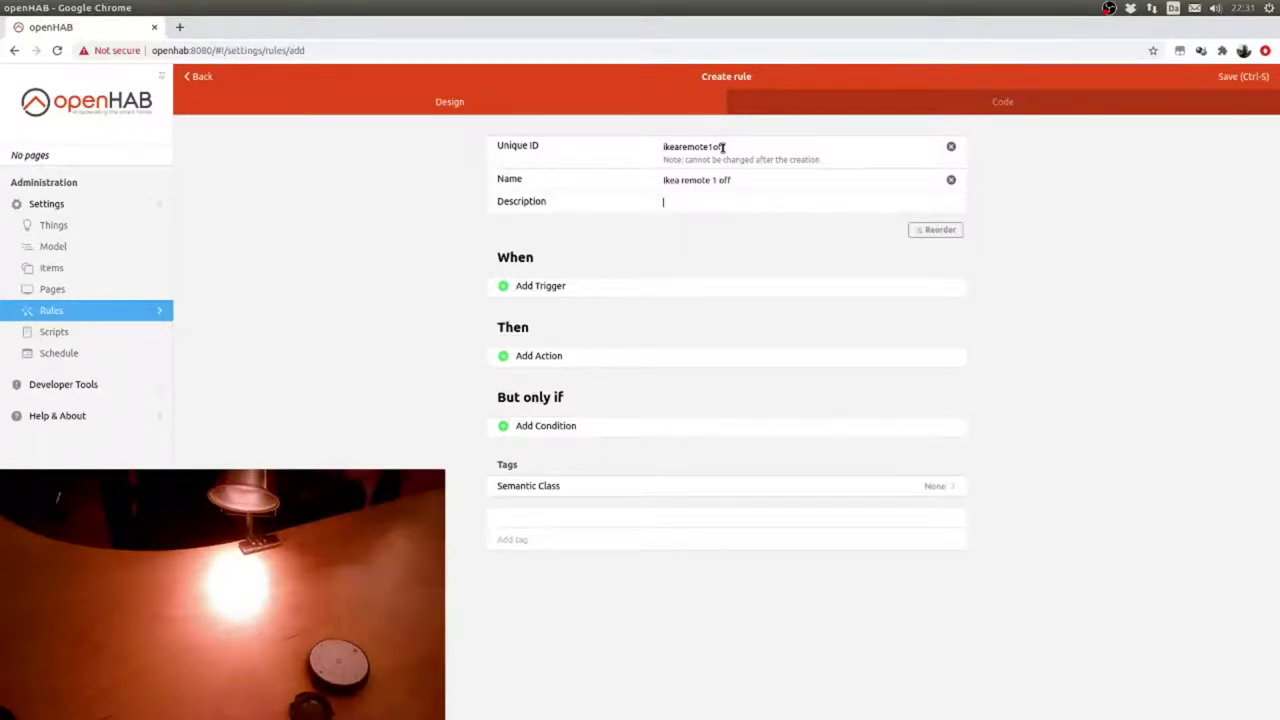
- Add a Thing event trigger for a fired trigger channel of Ikea remote 1, with the event toggle
left_click(548, 296)
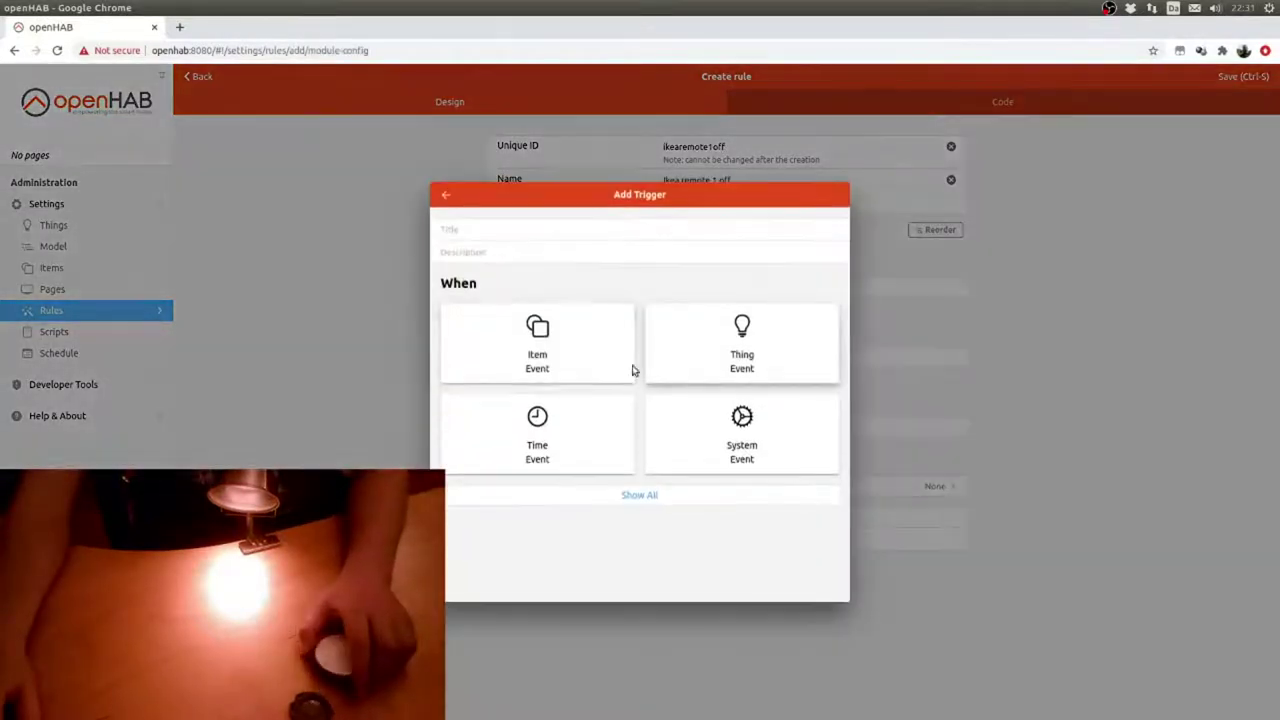
left_click(737, 410)
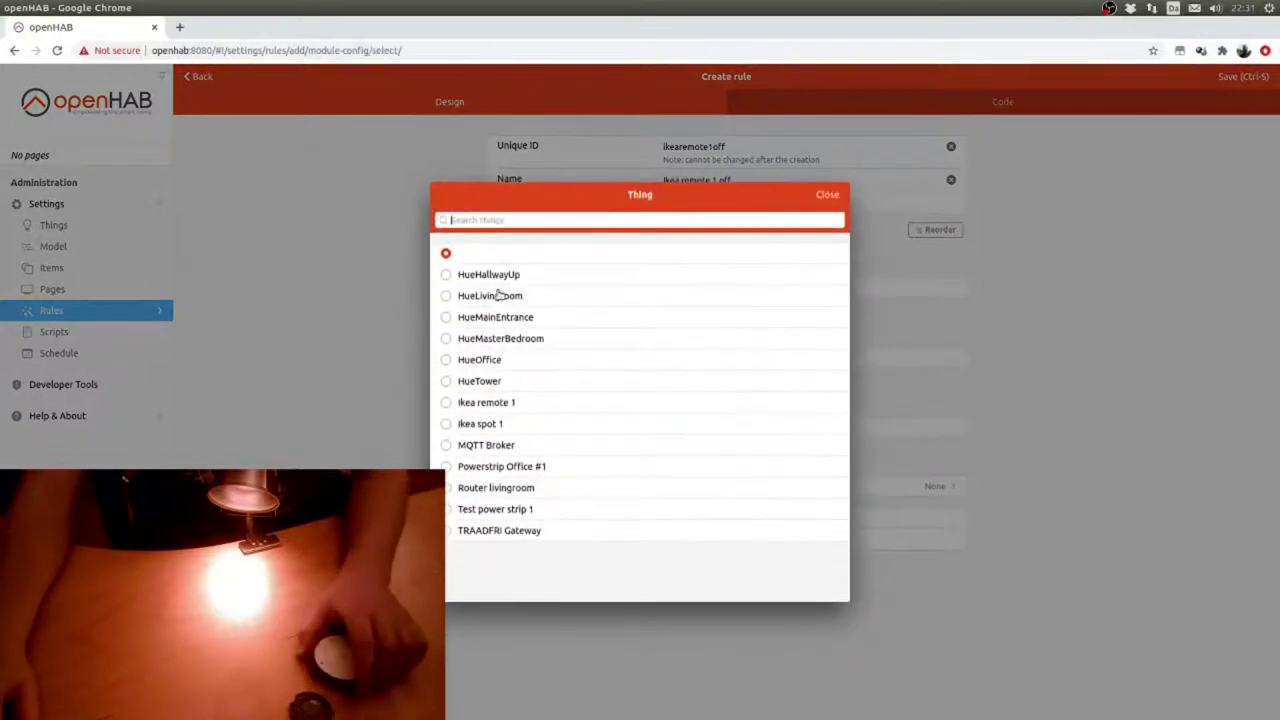
left_click(489, 403)
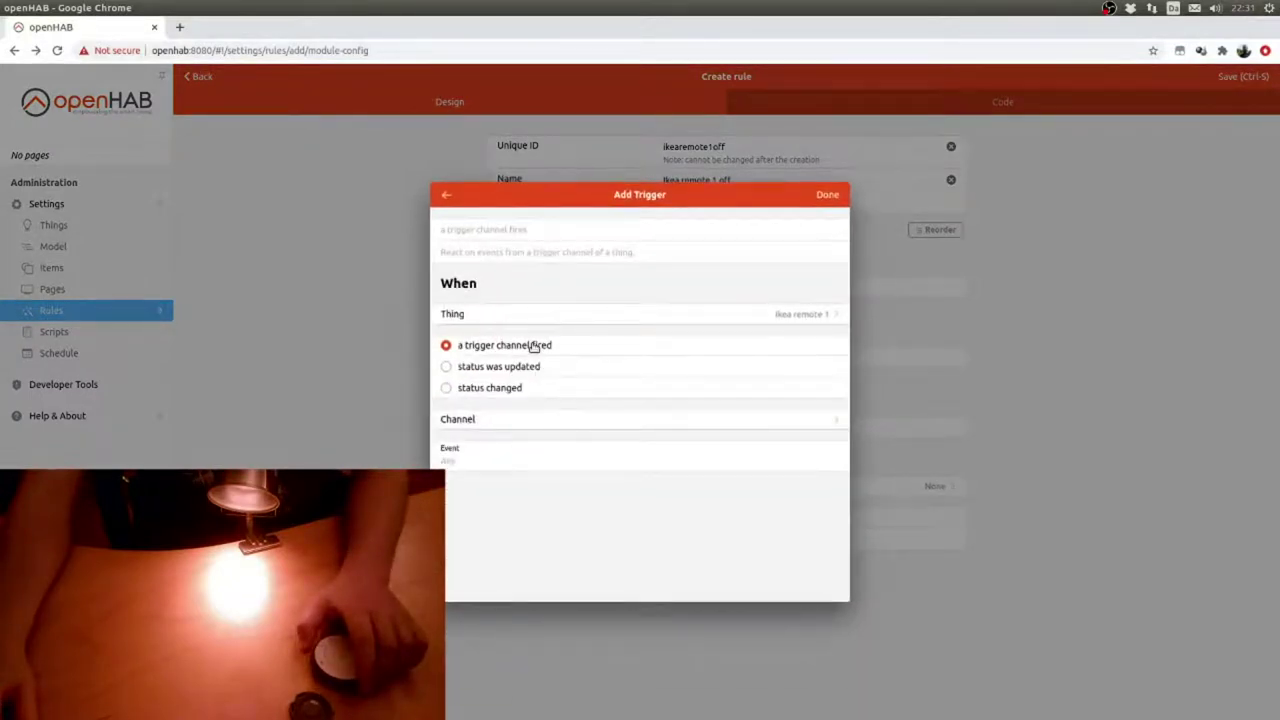
left_click(472, 456)
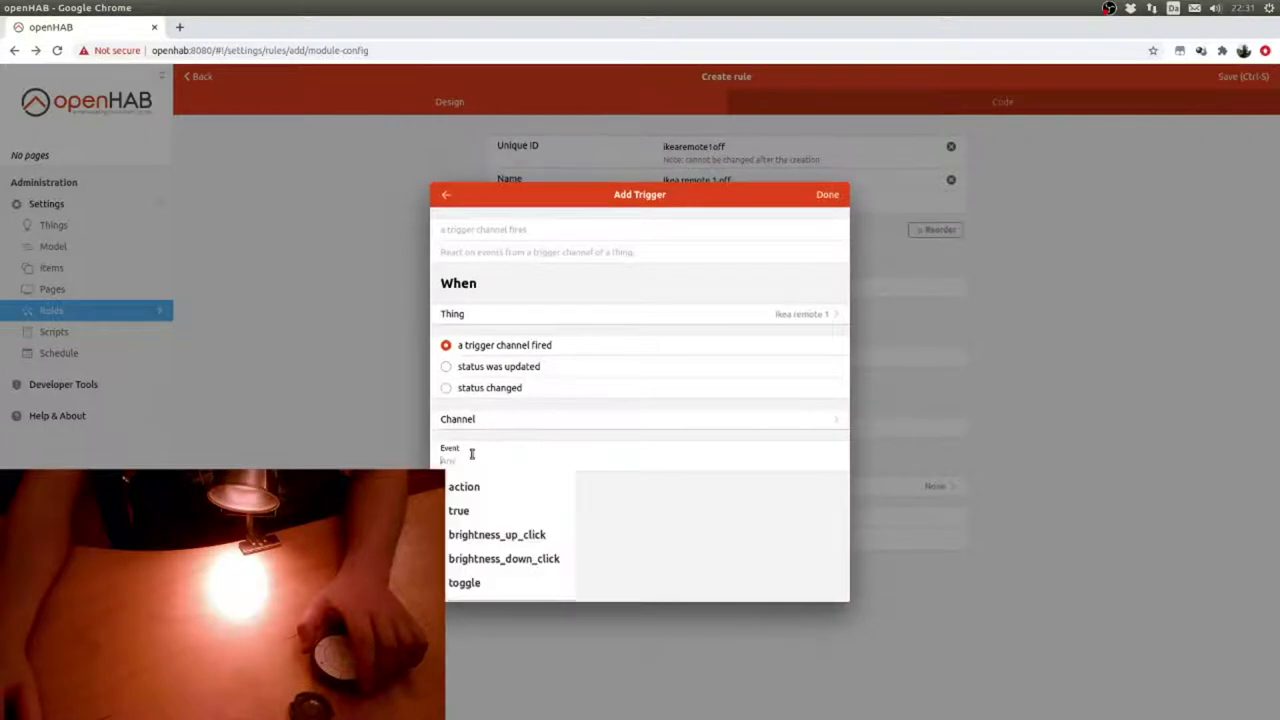
left_click(494, 583)
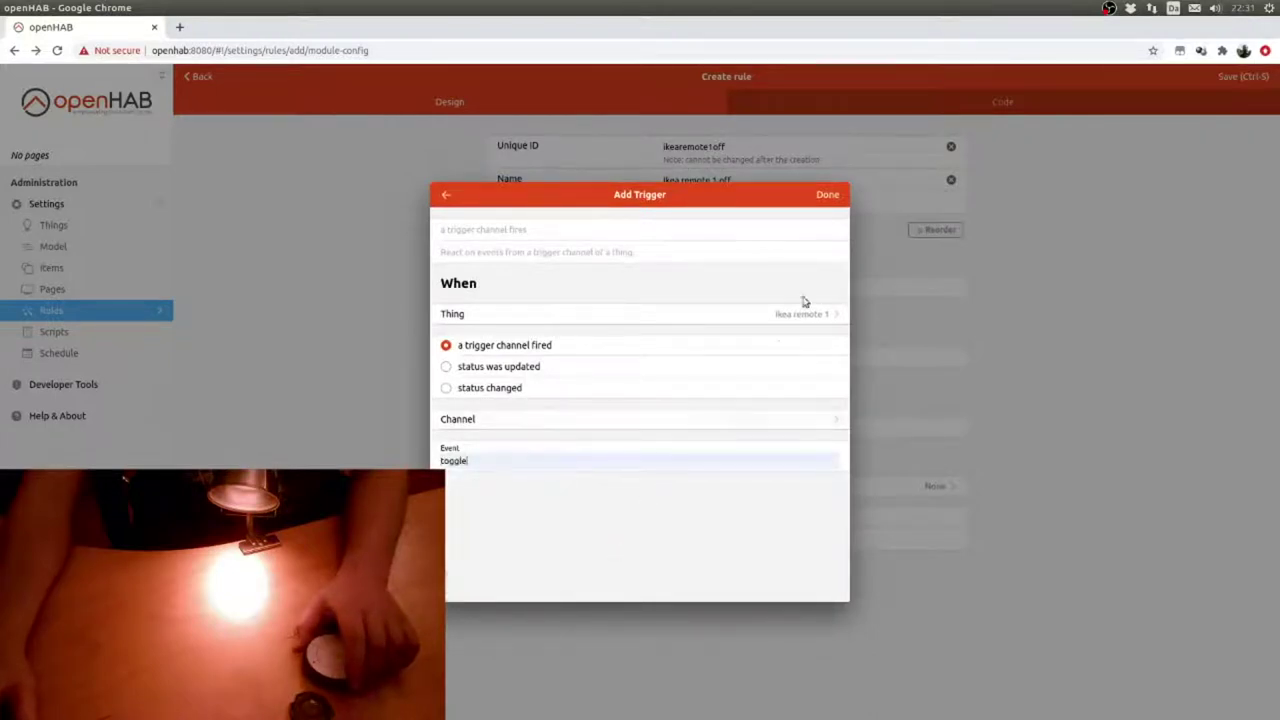
left_click(828, 196)
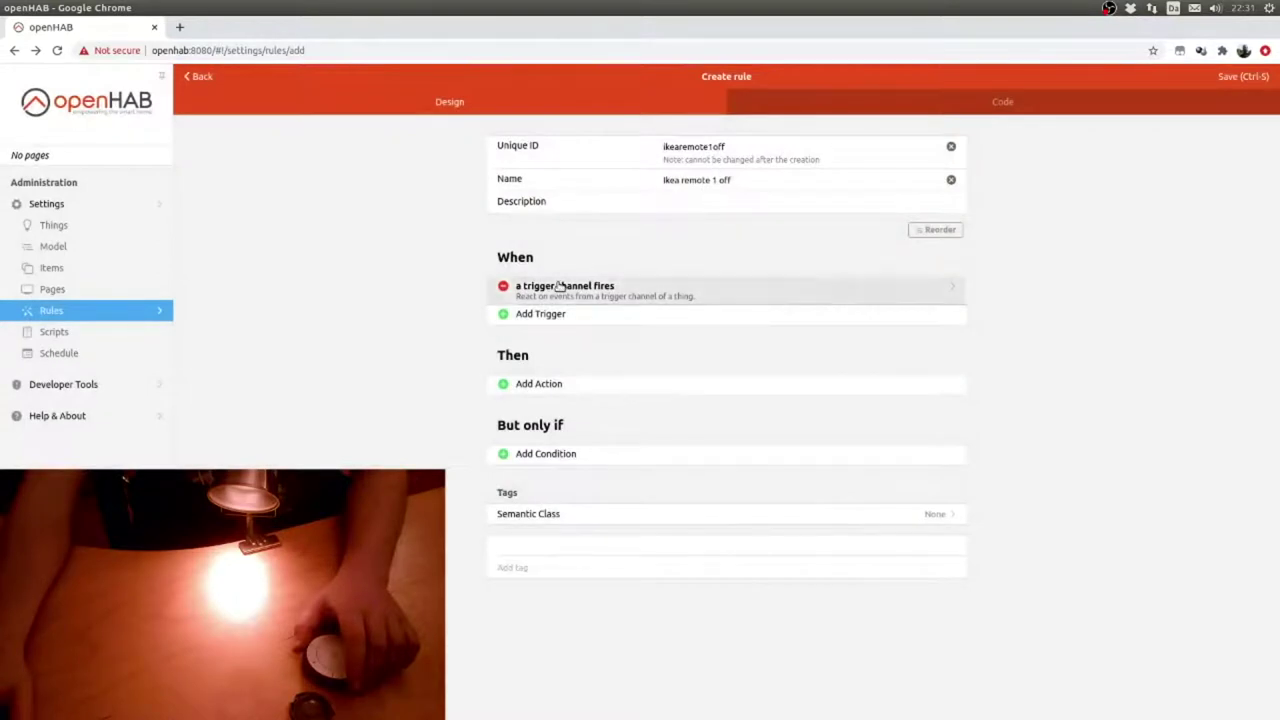
- Set the new trigger's channel to ikearemote1onoff (Ikea remote 1 on/off)
left_click(560, 287)
left_click(539, 338)
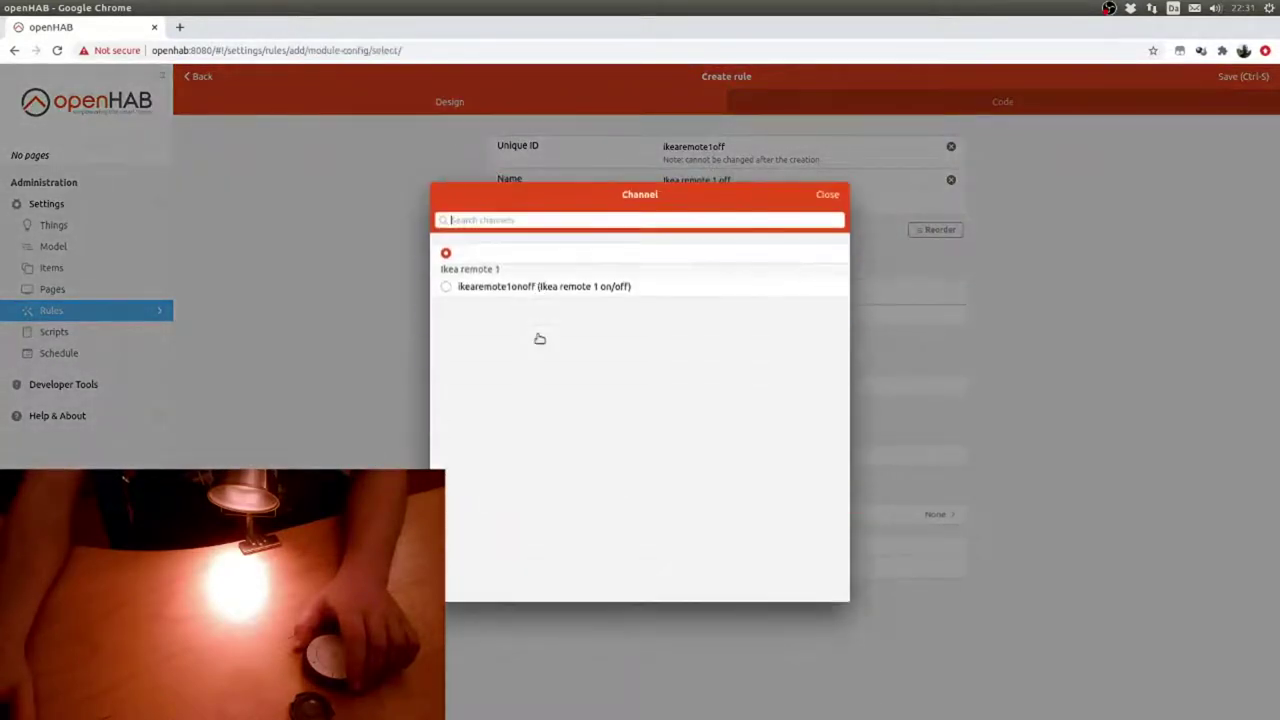
left_click(543, 287)
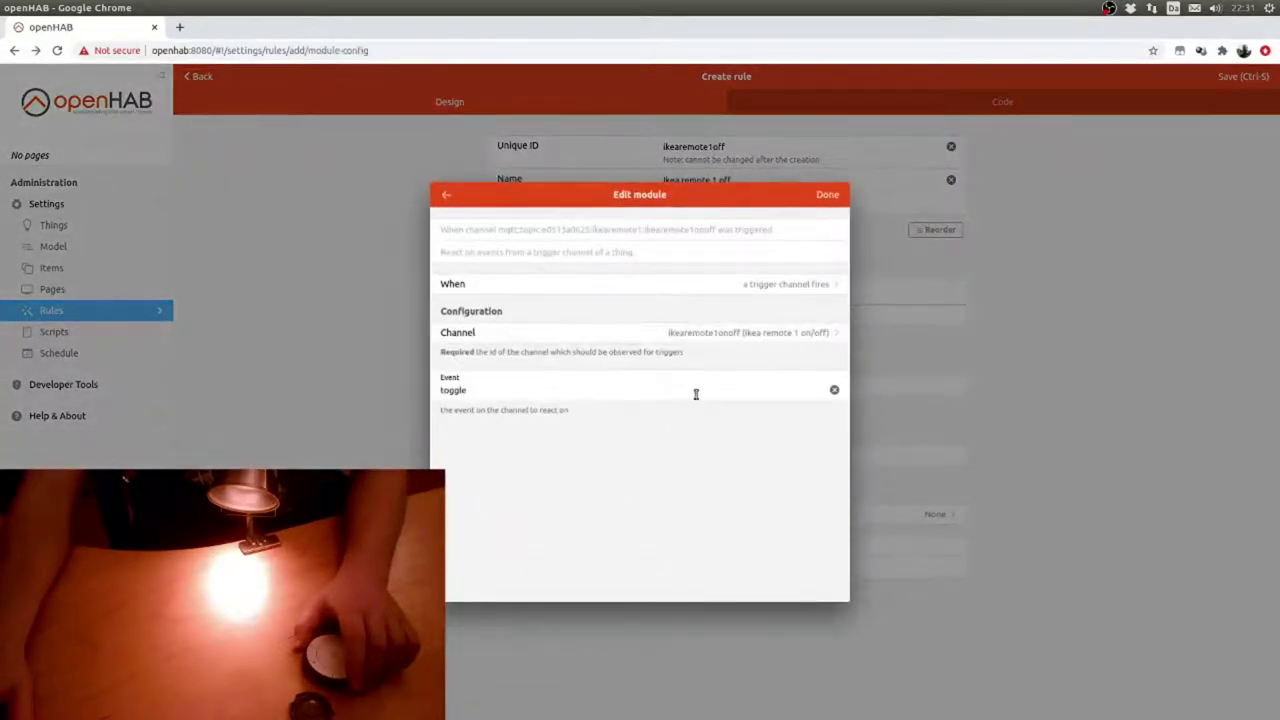
left_click(824, 194)
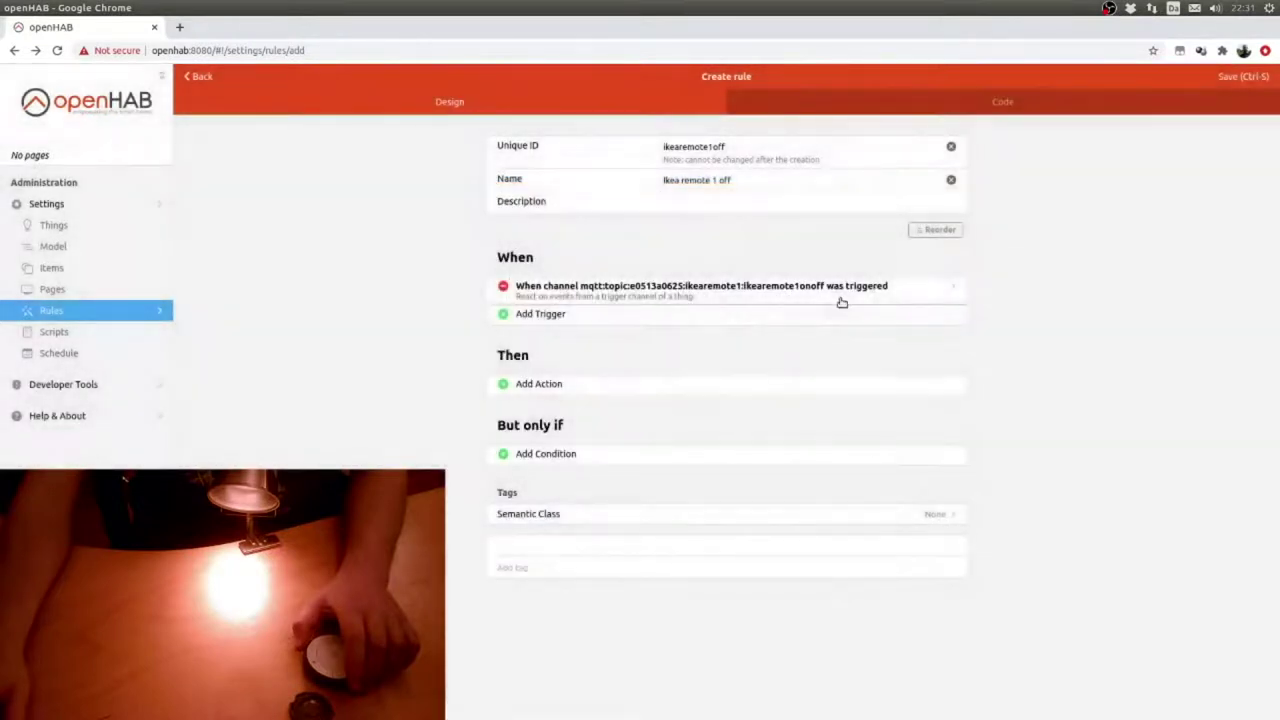
- Add an item action that sends the command OFF to the Ikea spot 1 on/off switch
left_click(563, 384)
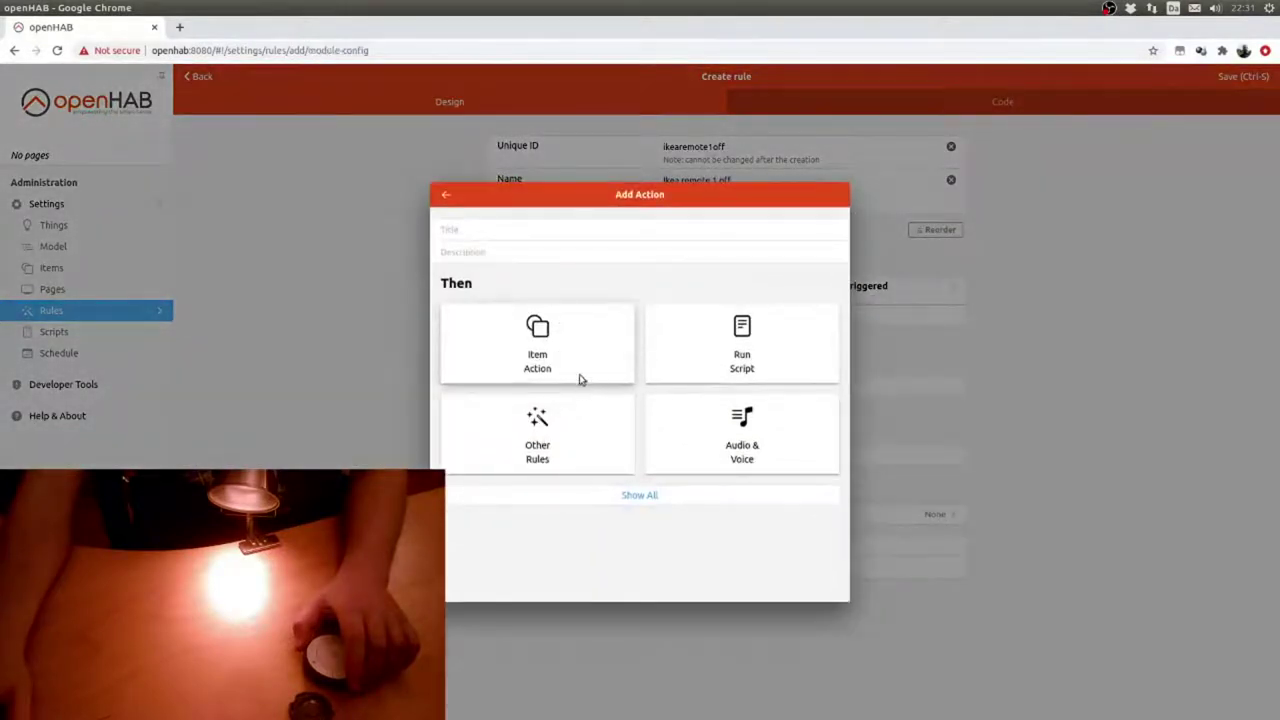
left_click(530, 352)
left_click(448, 256)
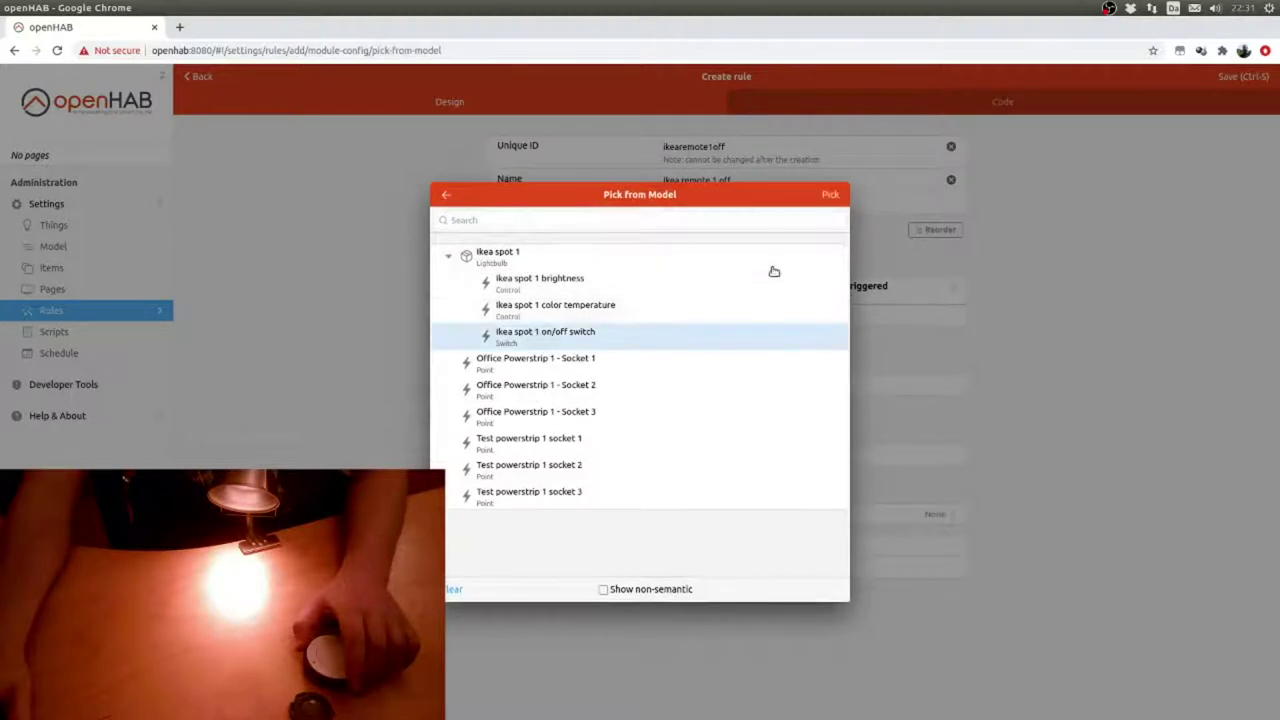
left_click(830, 194)
left_click(447, 462)
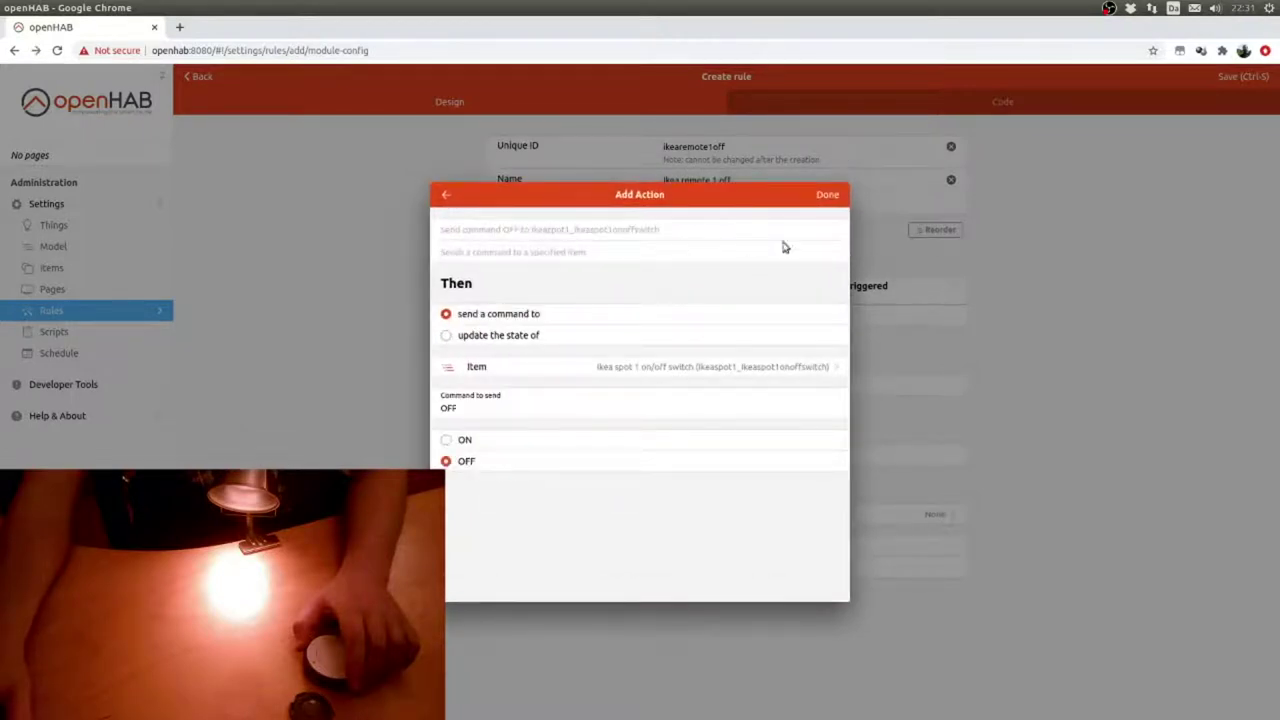
left_click(829, 196)
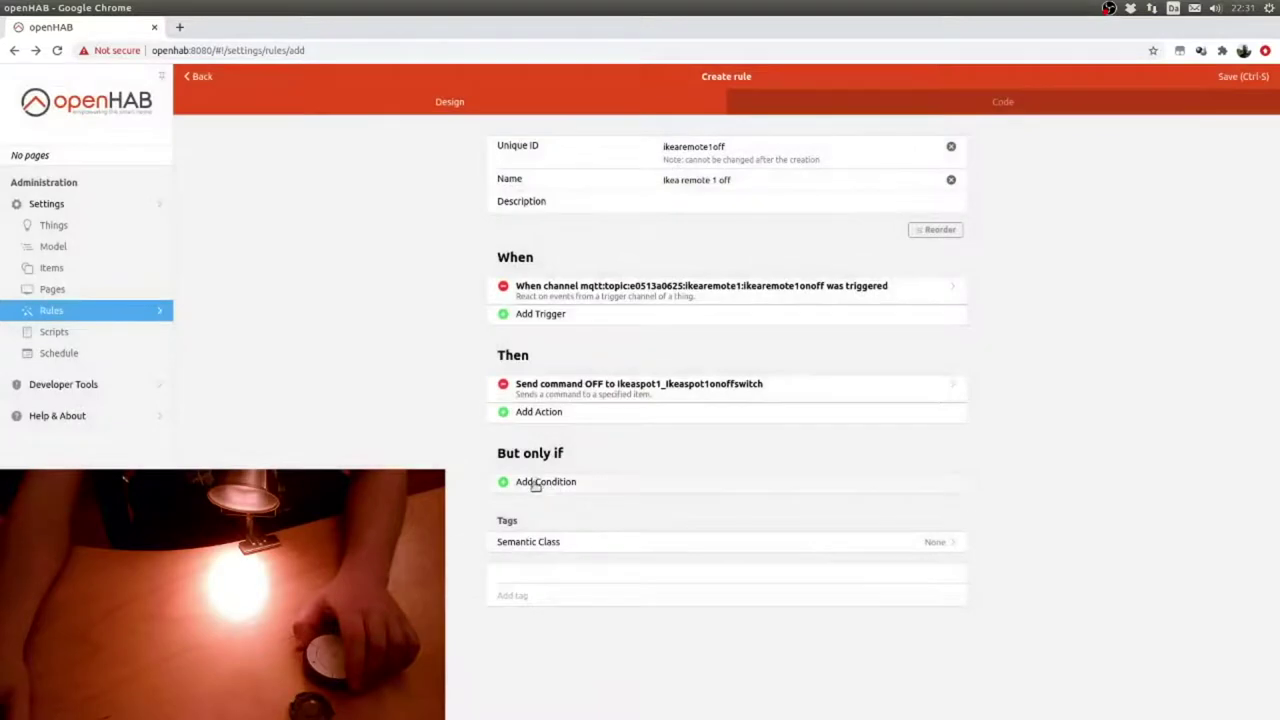
- Add an item condition that the Ikea spot 1 on/off switch is equal to ON, and save the rule
left_click(533, 481)
left_click(537, 350)
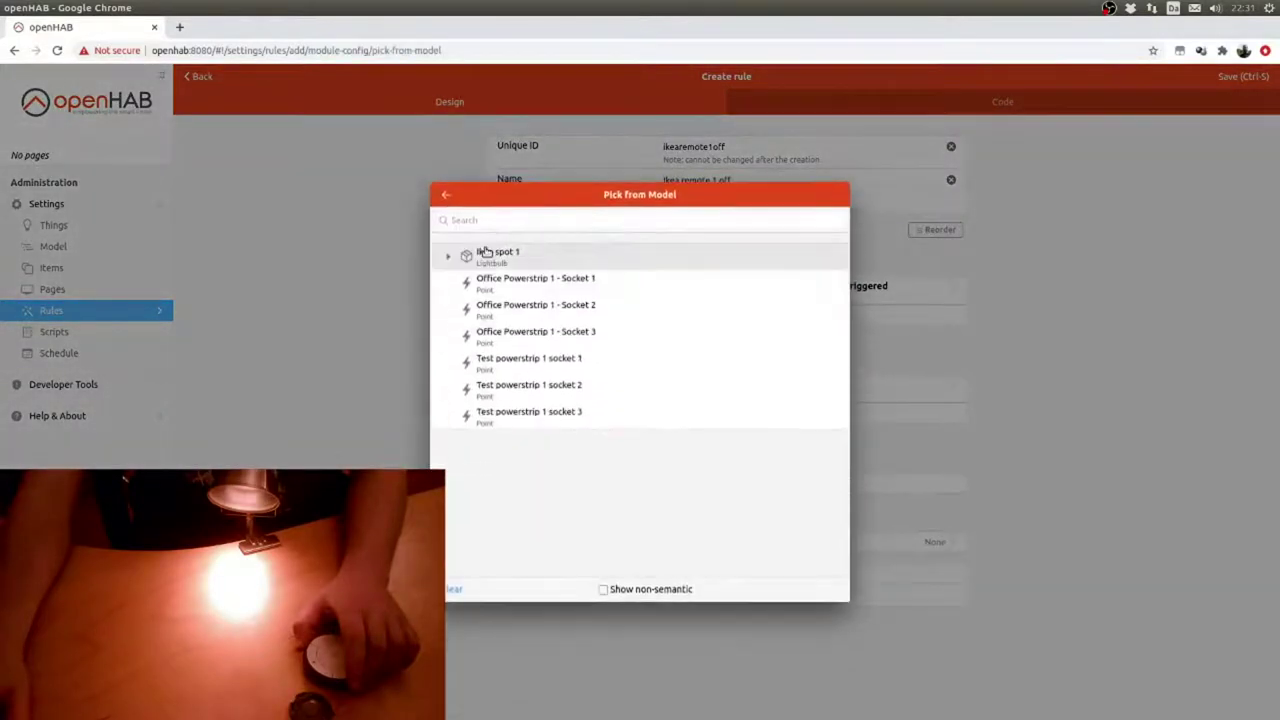
left_click(457, 259)
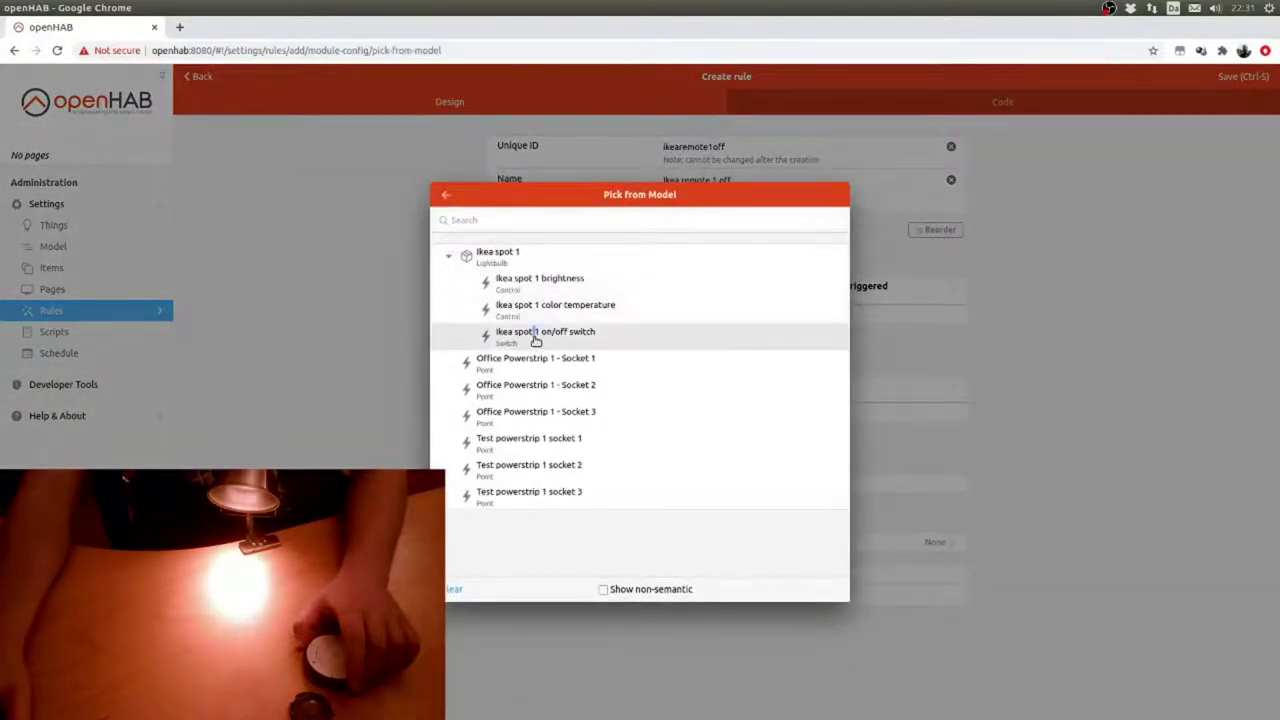
left_click(828, 196)
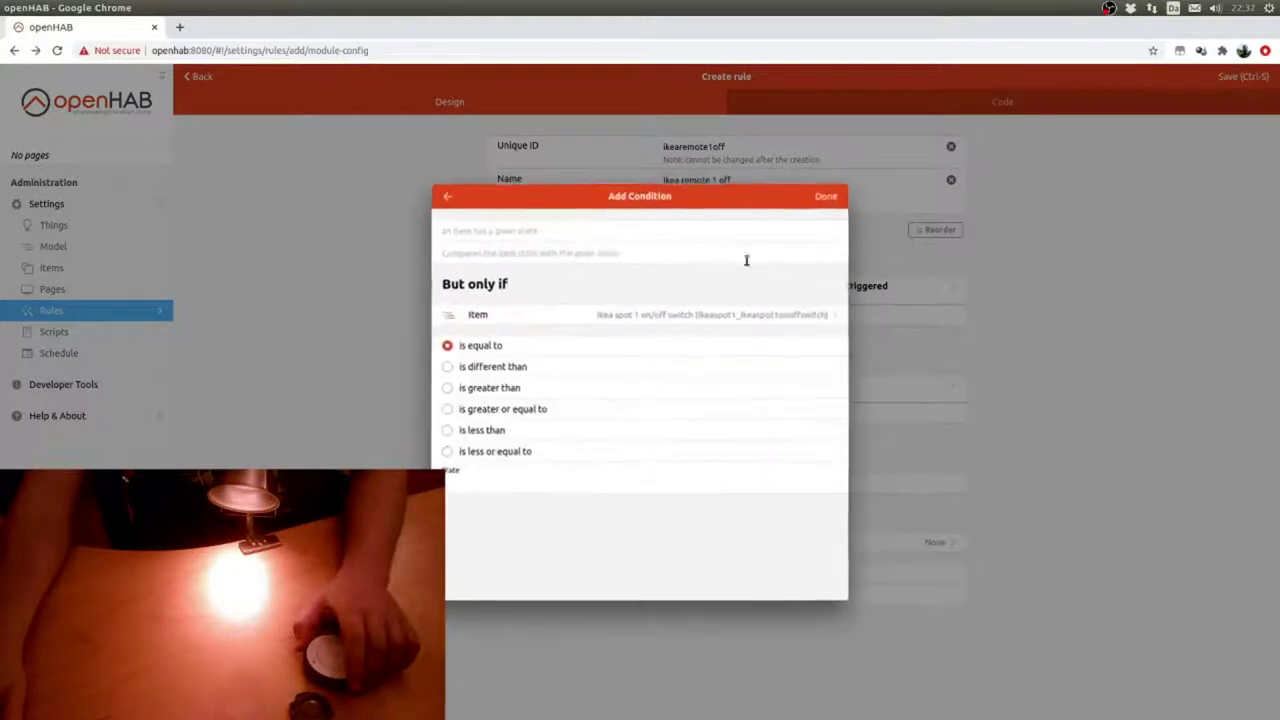
left_click(474, 483)
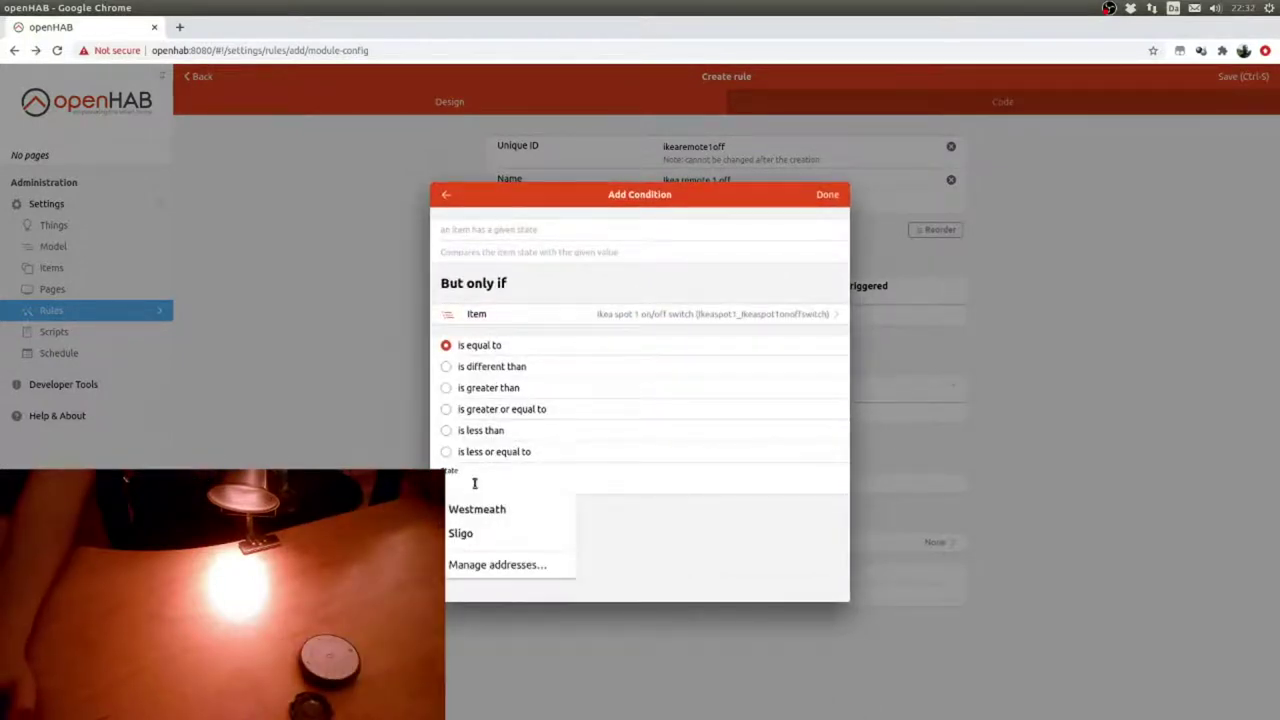
key("Escape")
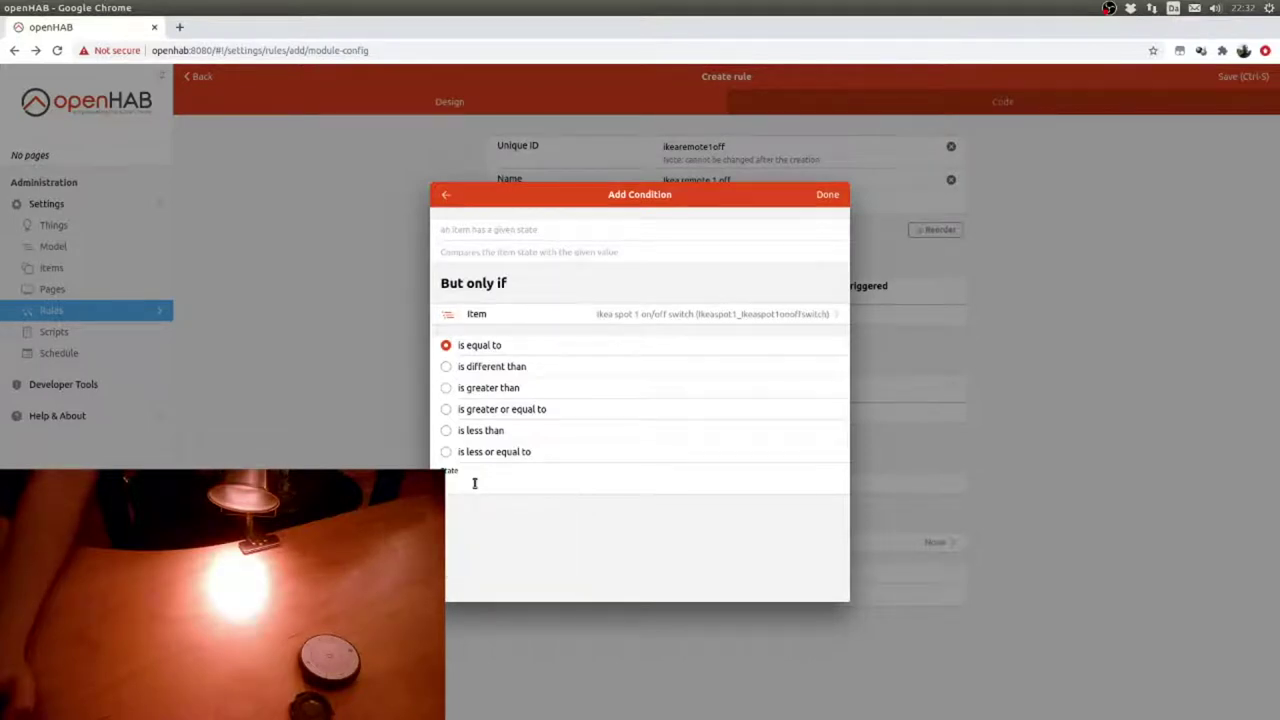
left_click(475, 483)
type("ON")
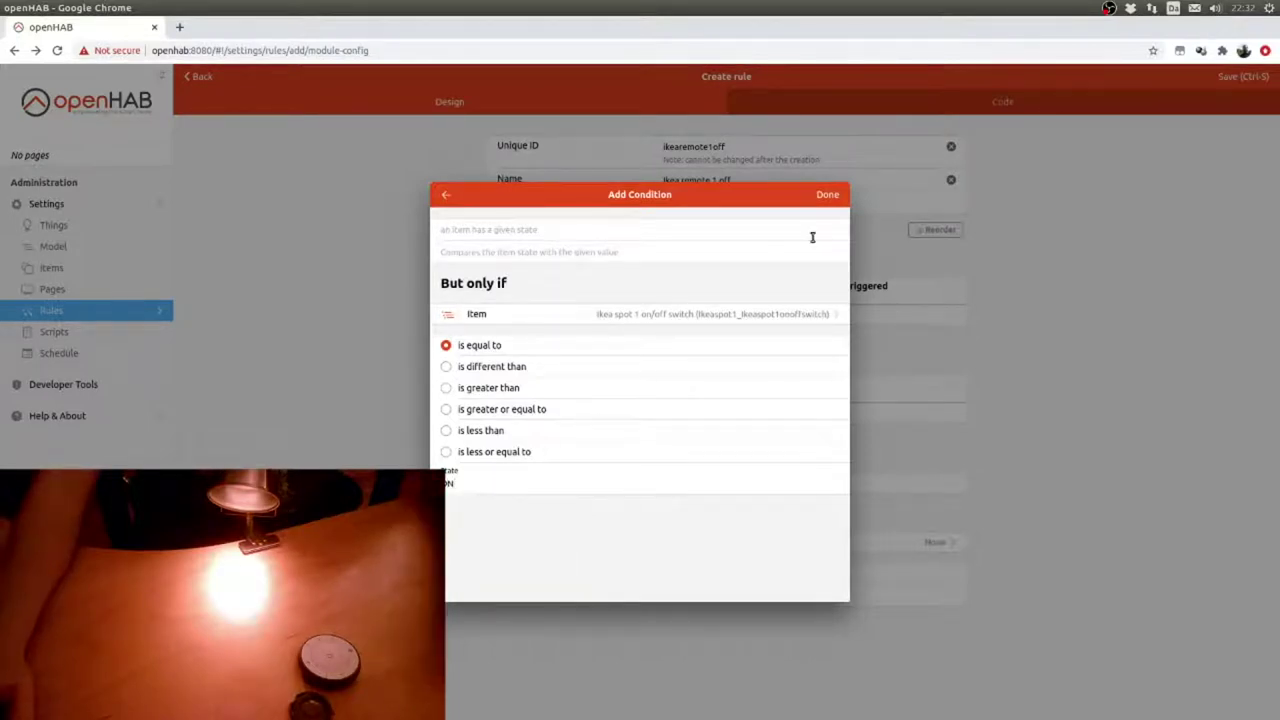
left_click(830, 196)
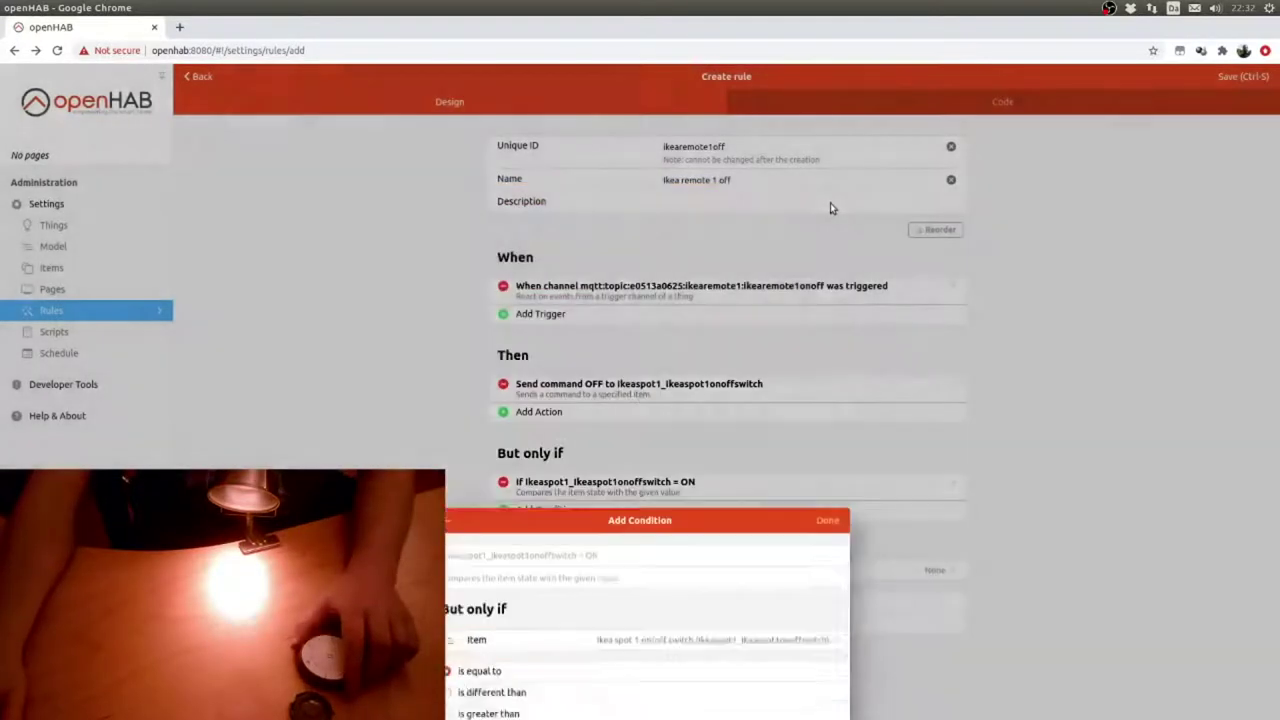
left_click(1245, 77)
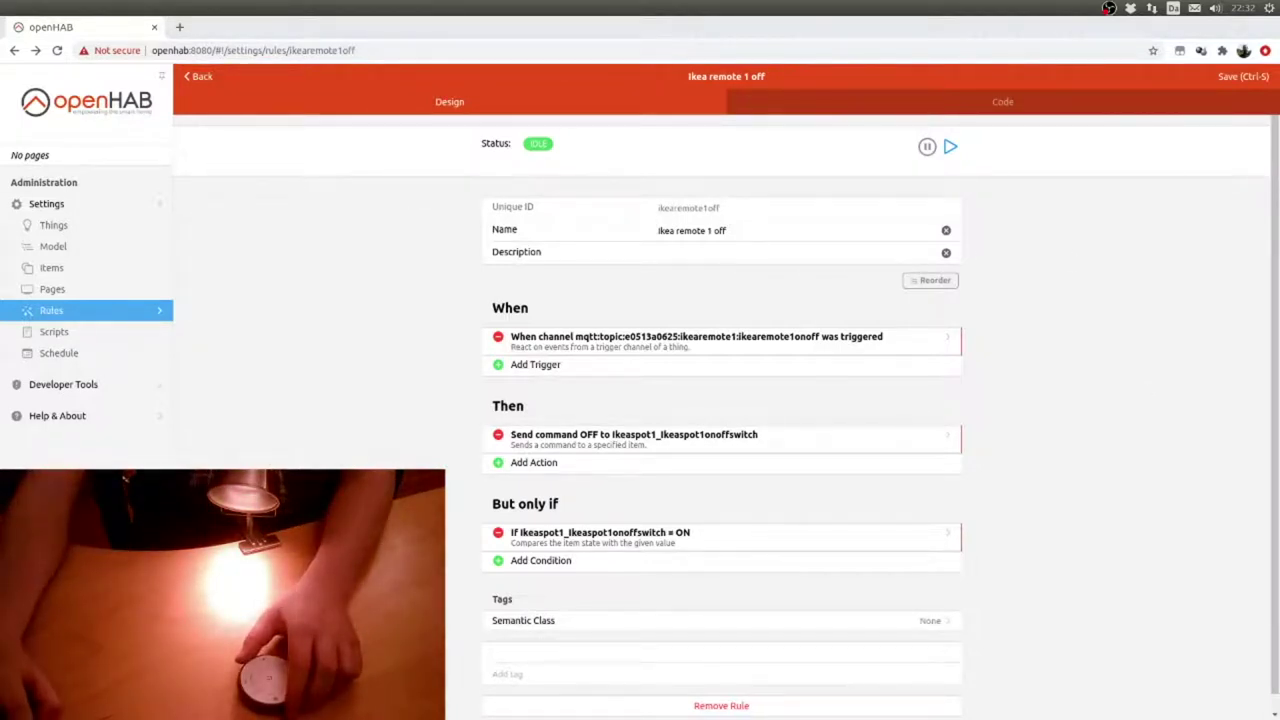
- After checking the Zigbee2MQTT terminal log for brightness actions, start a new rule with unique ID ikearemote1brightnessup and name "Ikea remote 1 birghtness up"
key("alt+Tab")
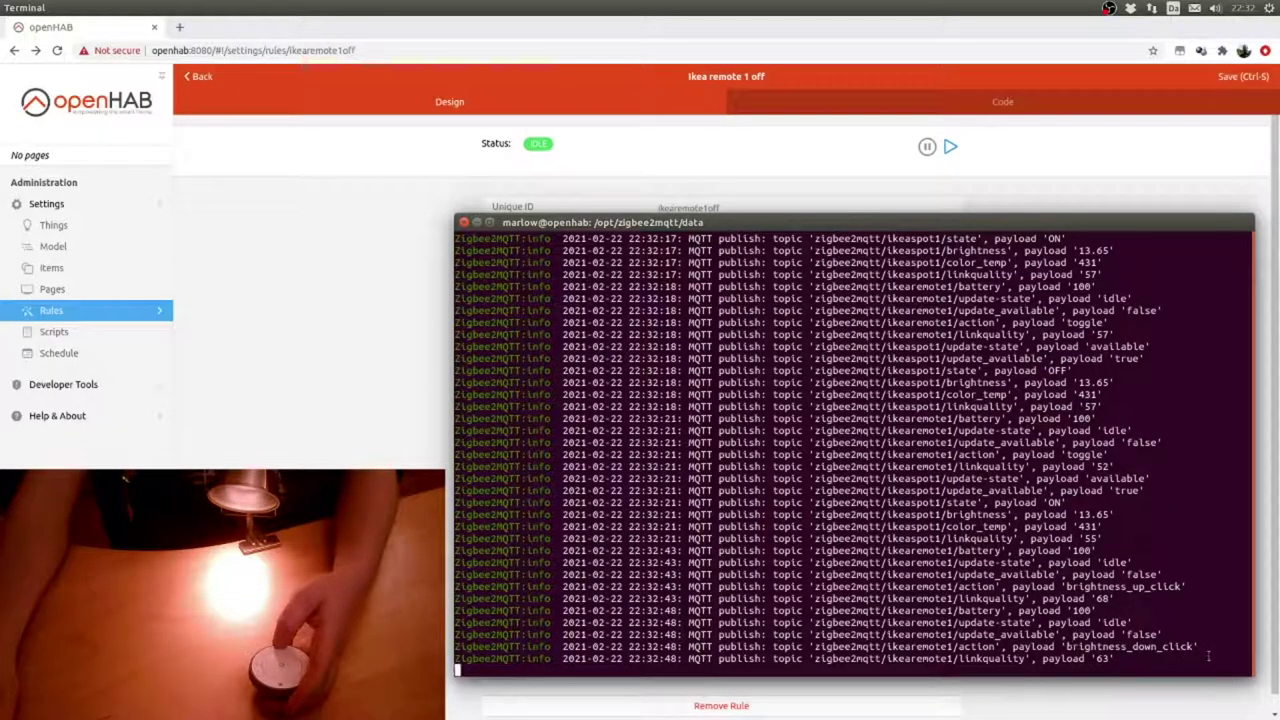
key("super+h")
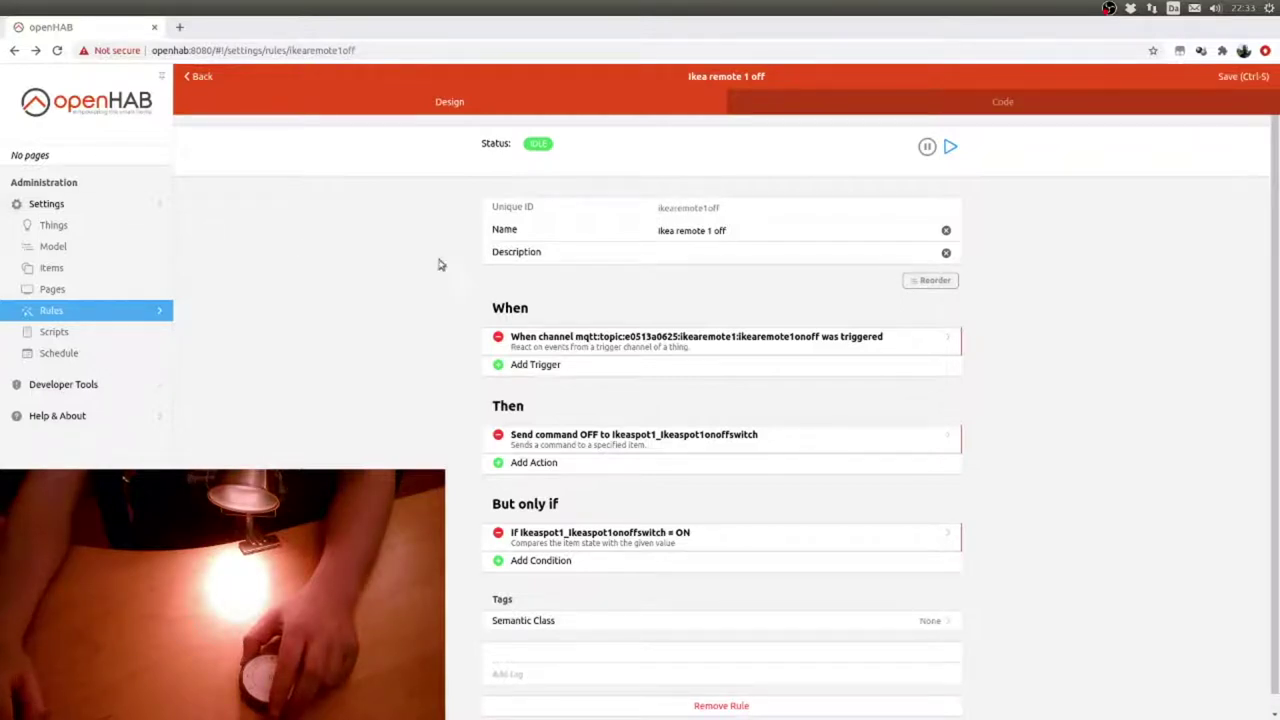
left_click(114, 311)
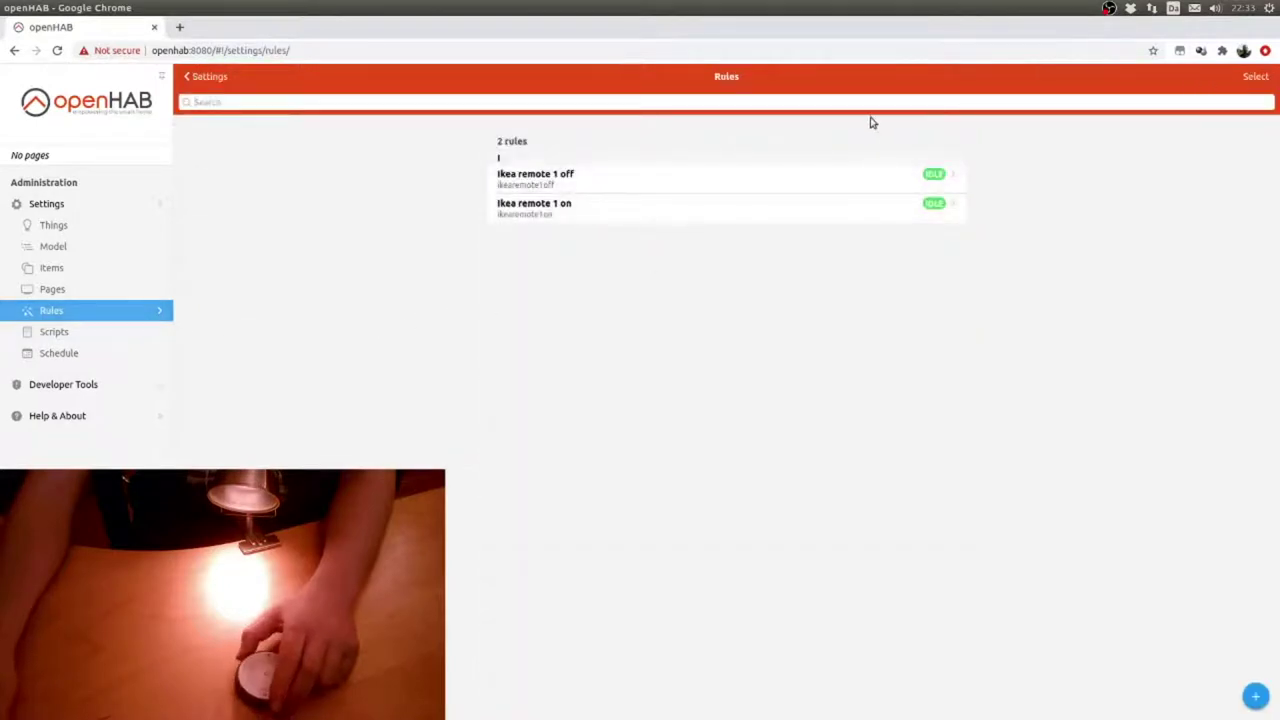
left_click(1255, 698)
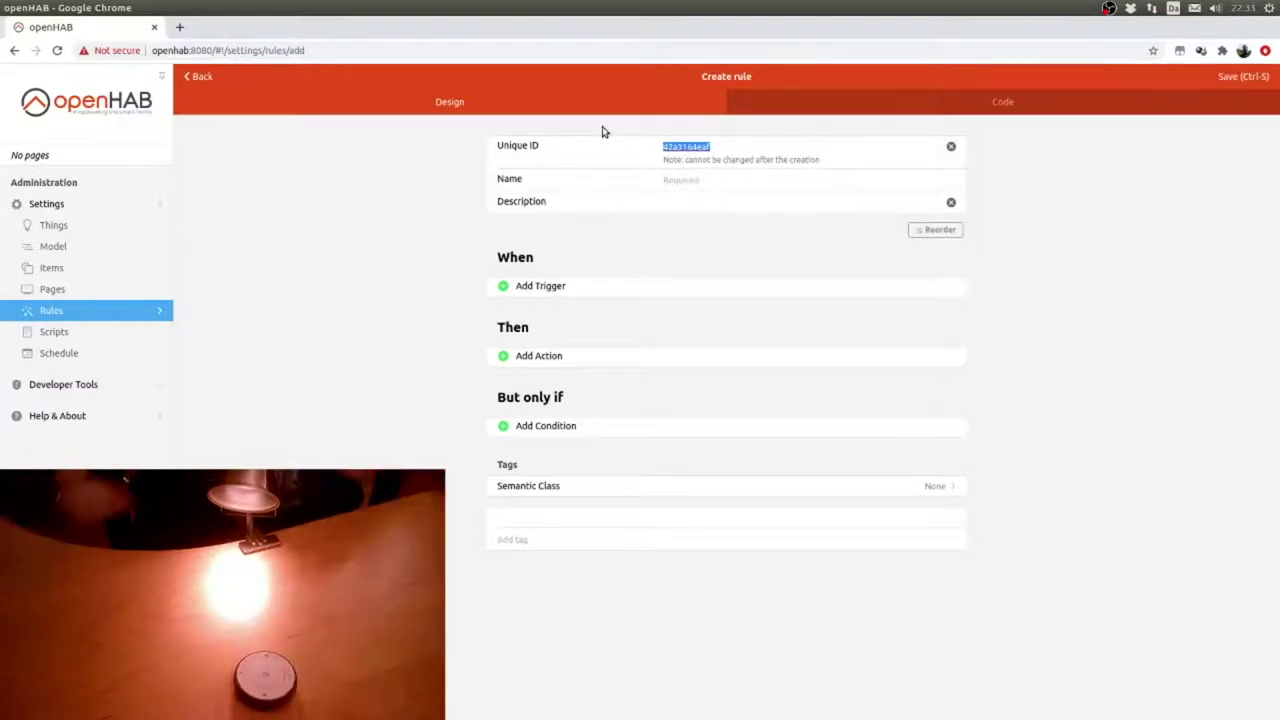
key("BackSpace")
type("ikeare")
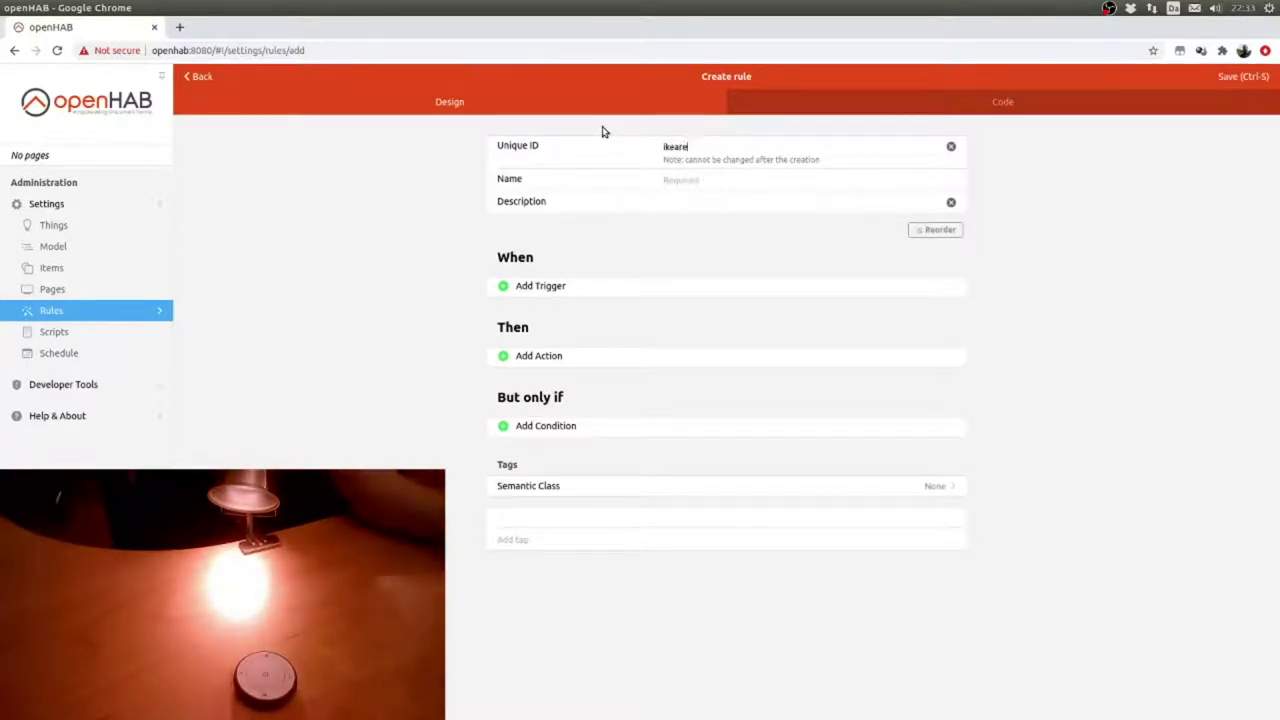
type("motebrightnessup")
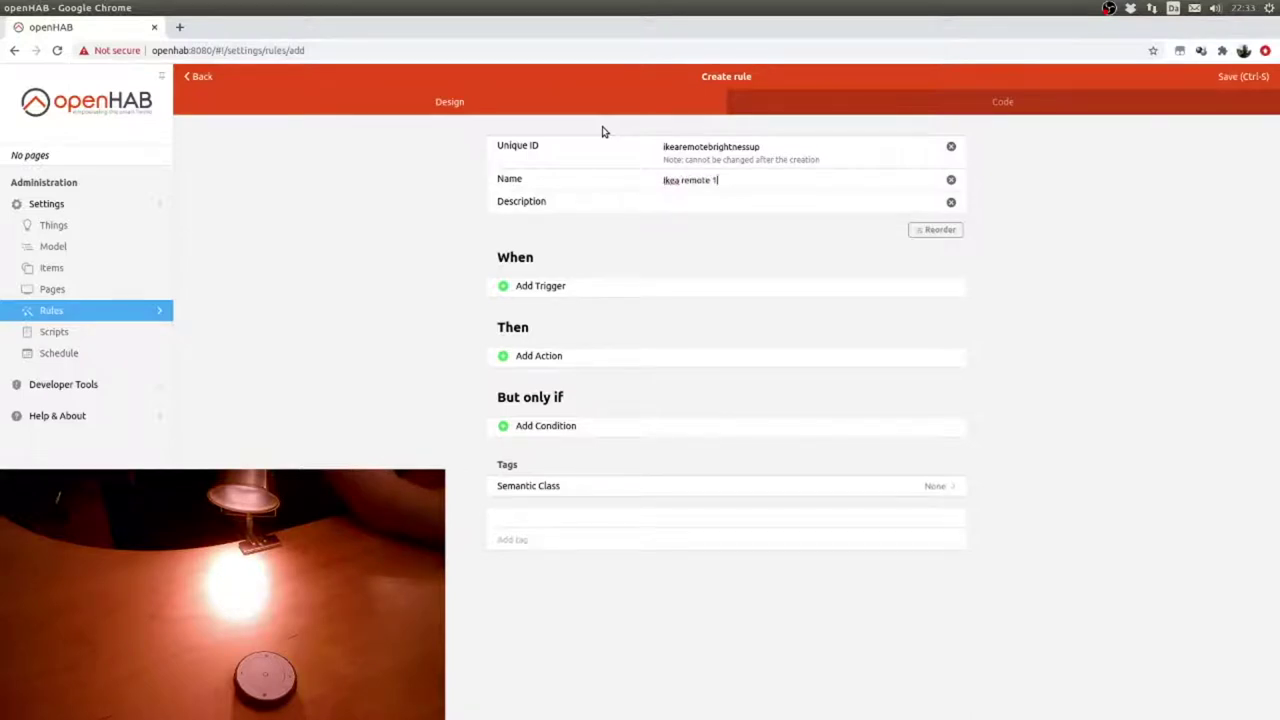
key("shift+Tab")
key("End")
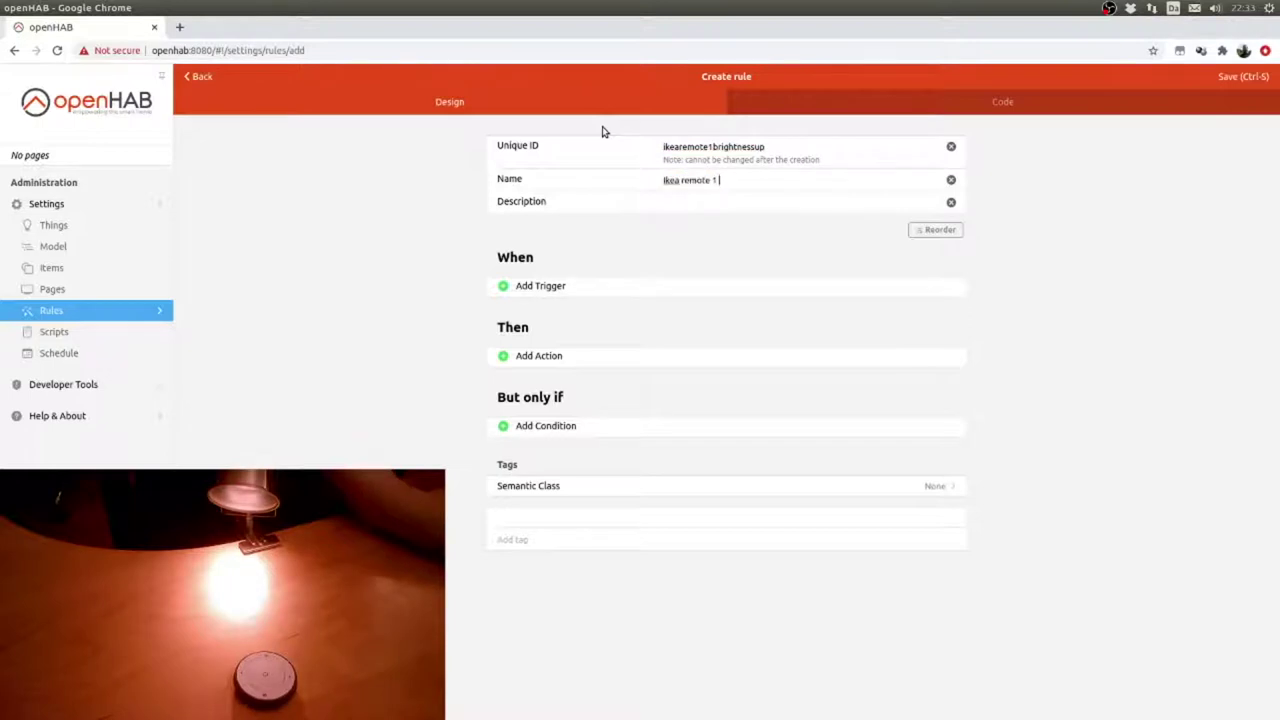
type("m")
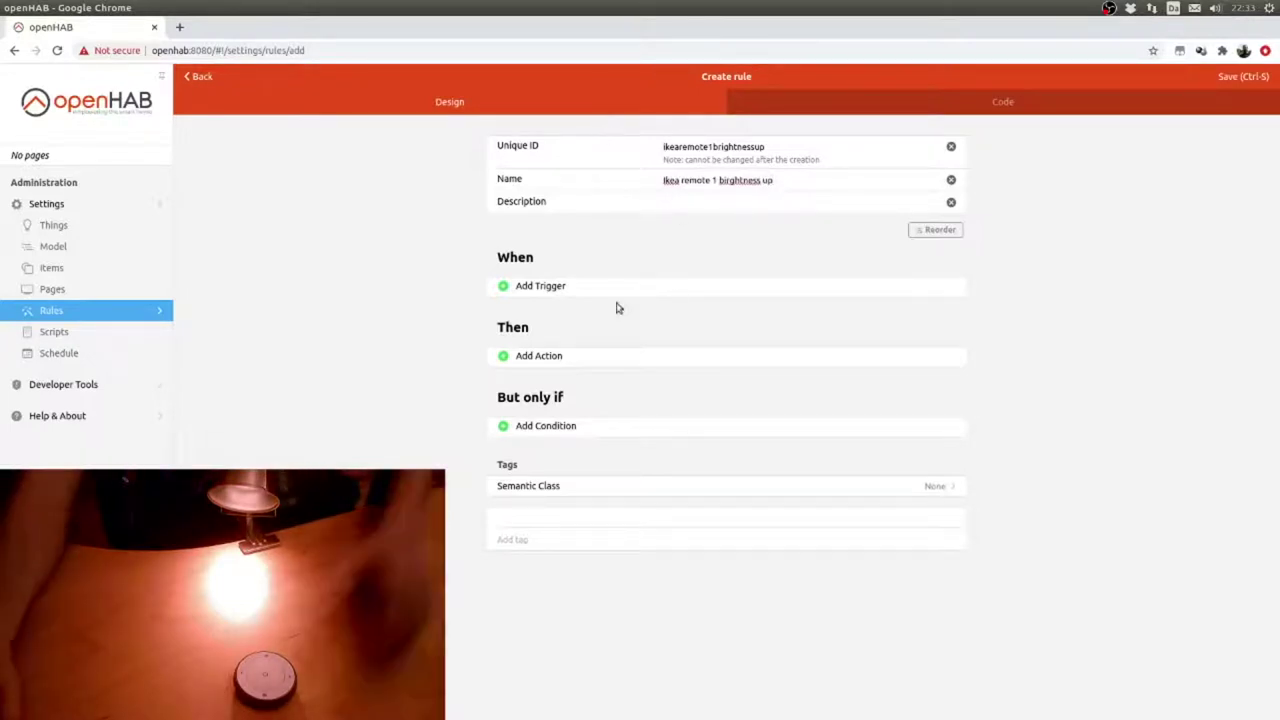
- Add a Thing event trigger for a fired trigger channel of Ikea remote 1, with the event brightness_up_click
left_click(547, 286)
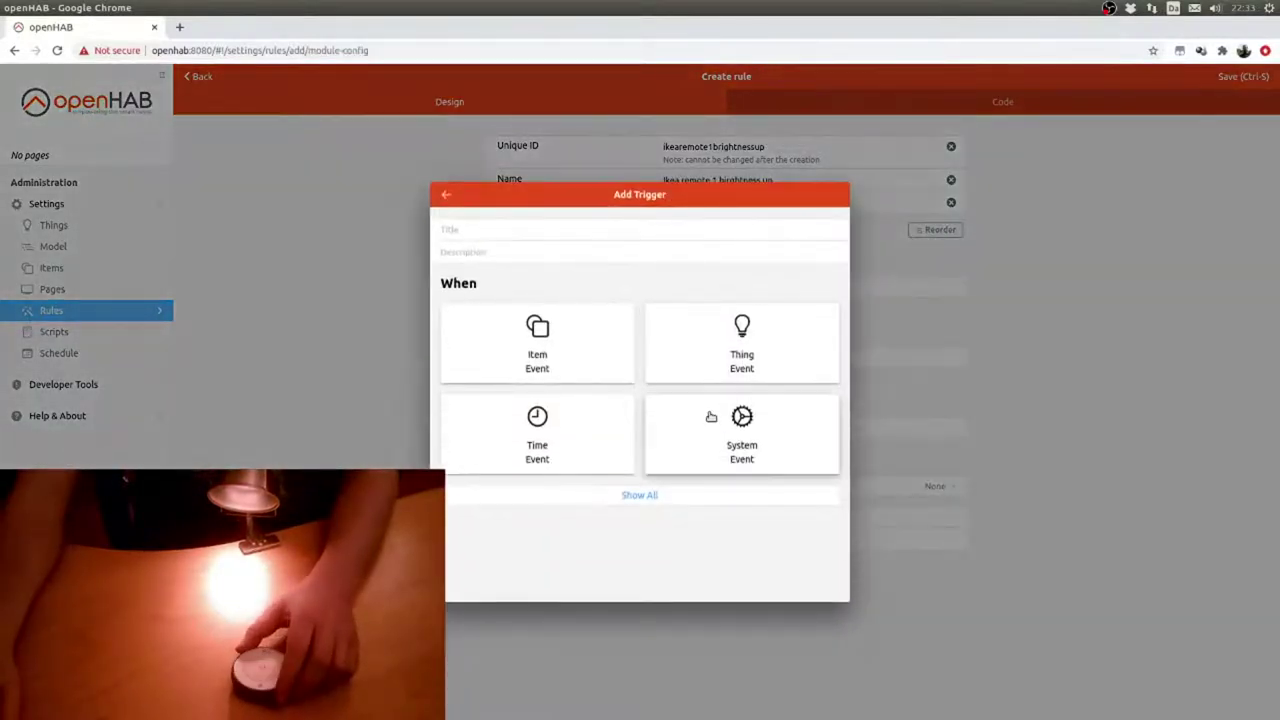
left_click(753, 354)
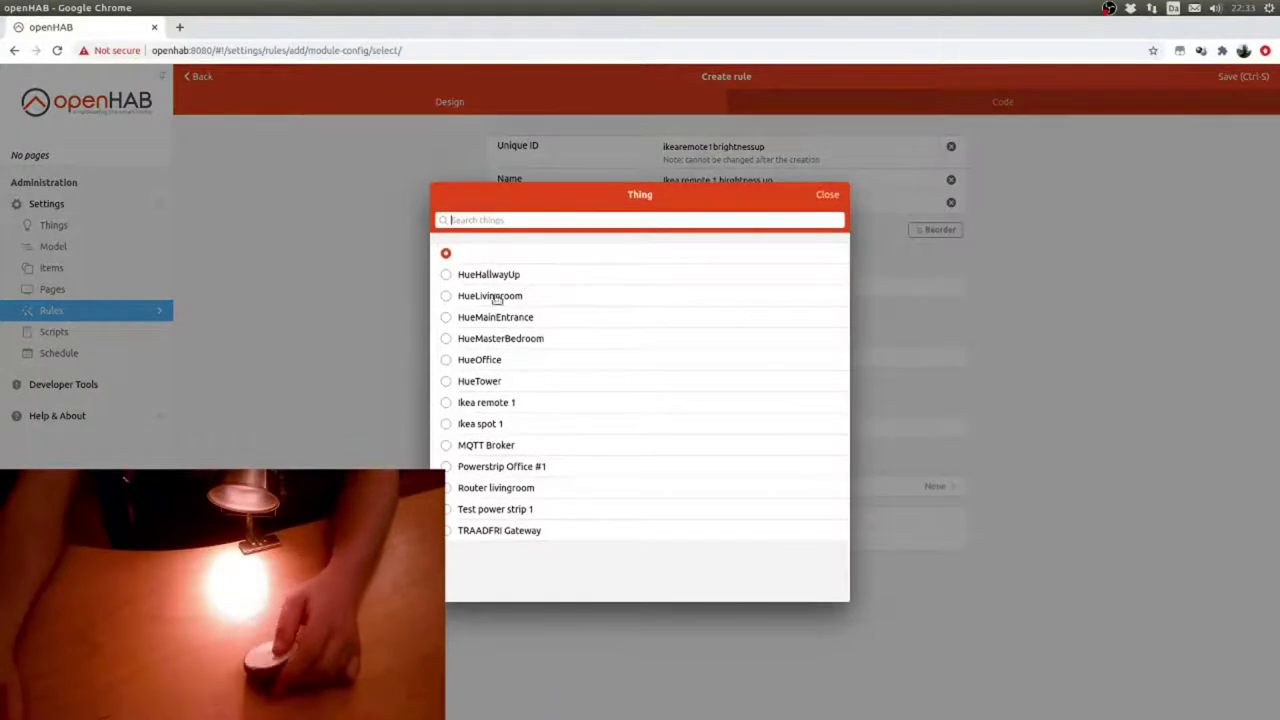
left_click(482, 404)
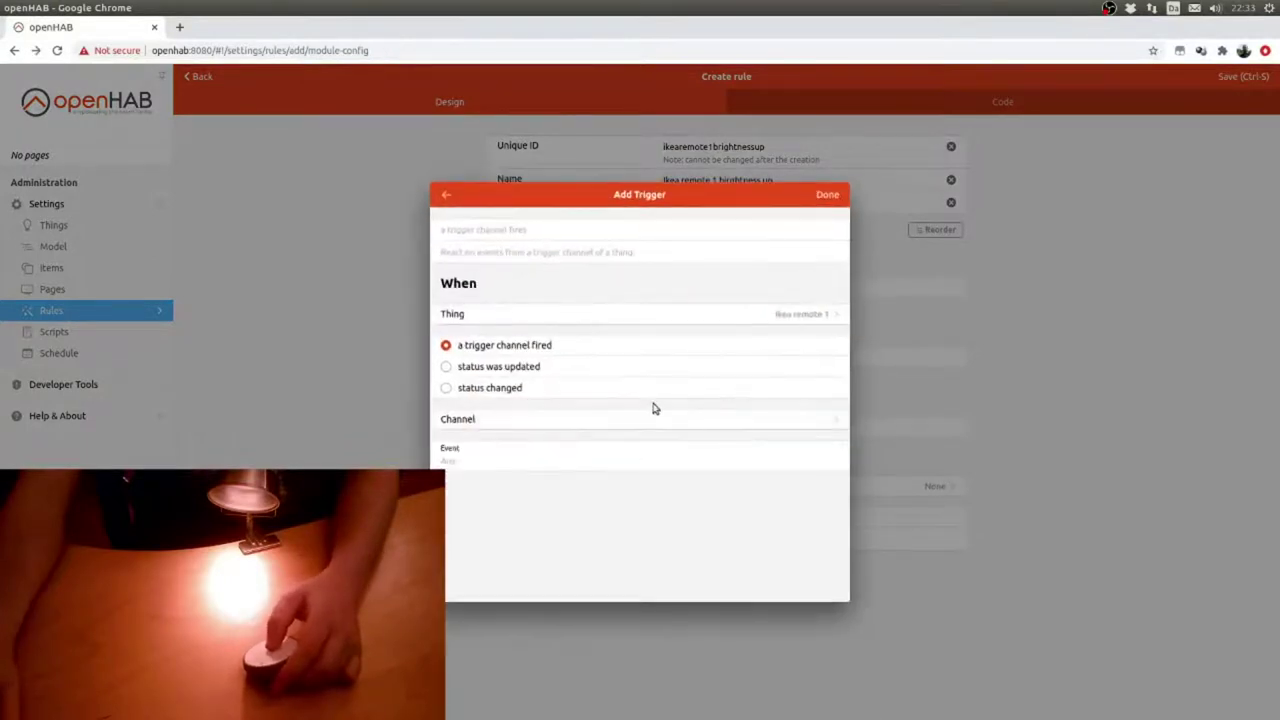
left_click(482, 458)
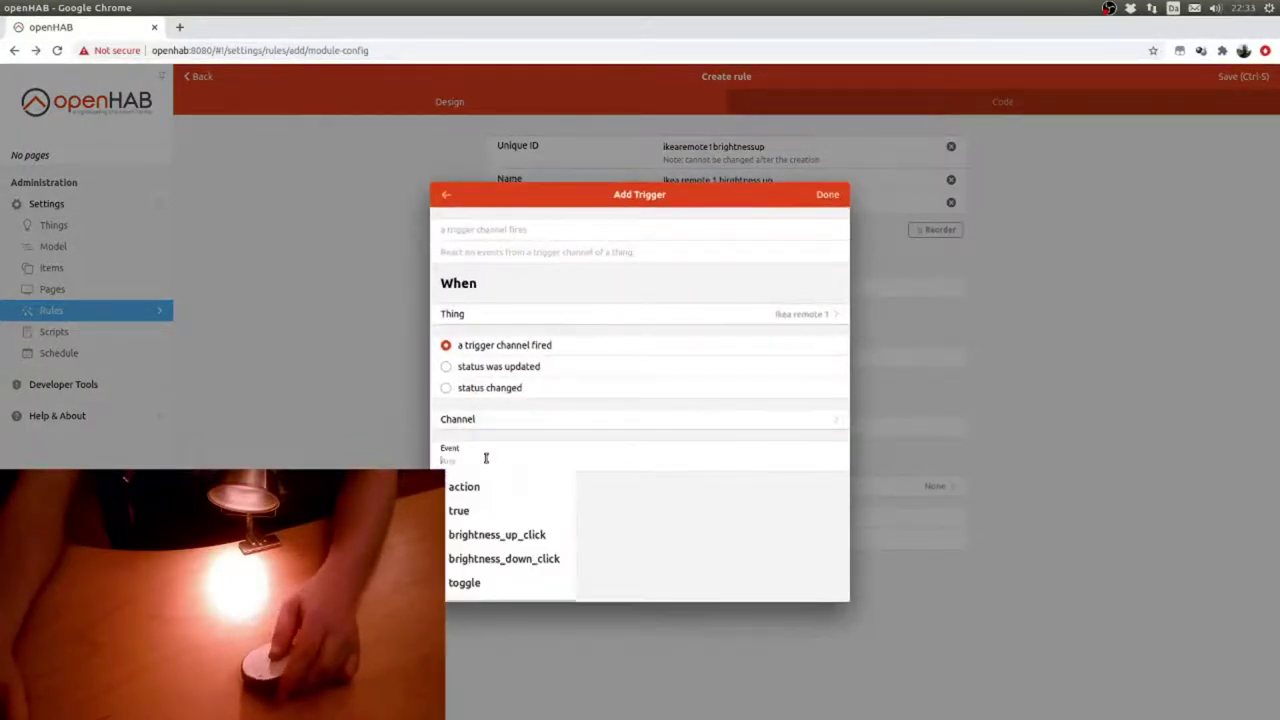
left_click(482, 535)
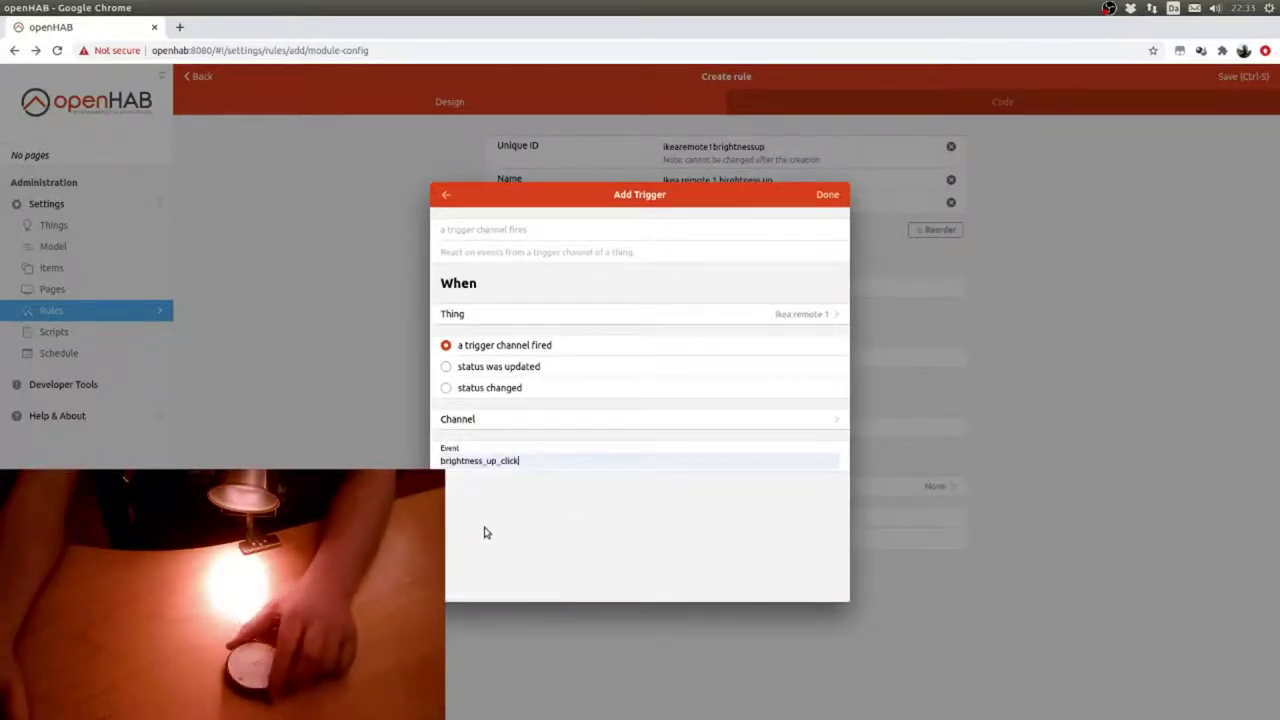
left_click(828, 195)
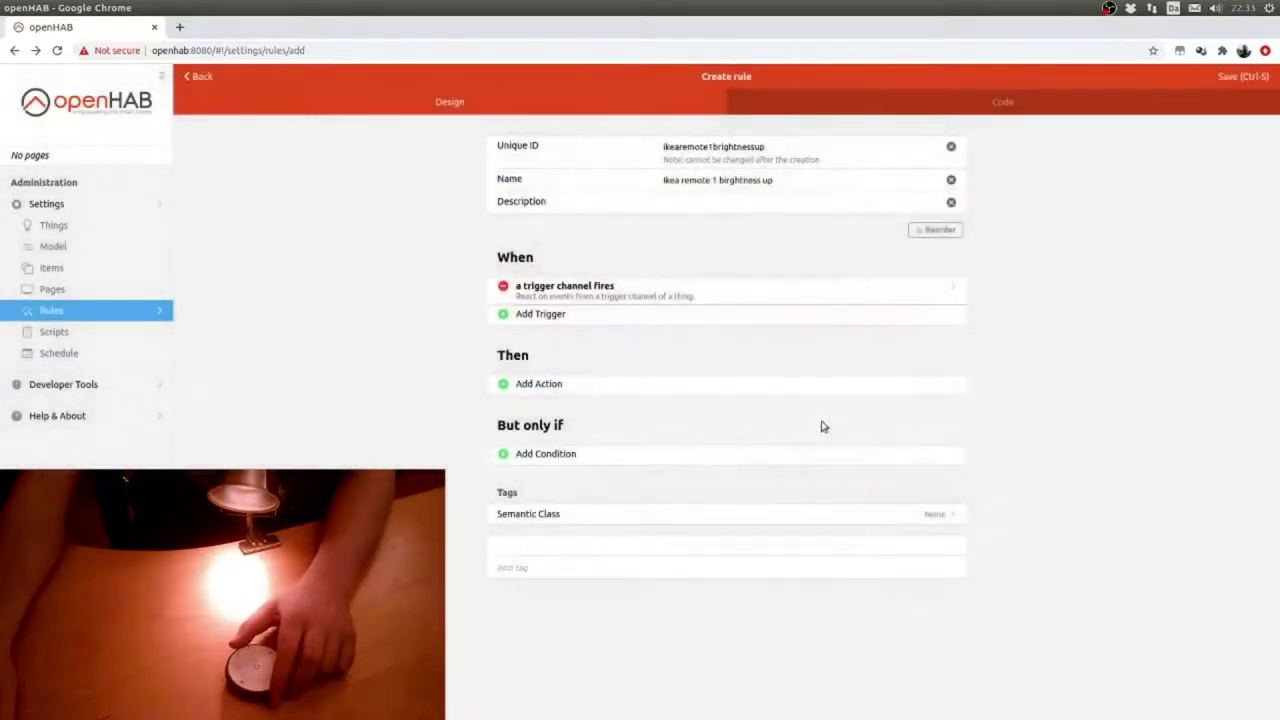
- Set the brightness-up trigger's channel to ikearemote1onoff (Ikea remote 1 on/off)
left_click(662, 292)
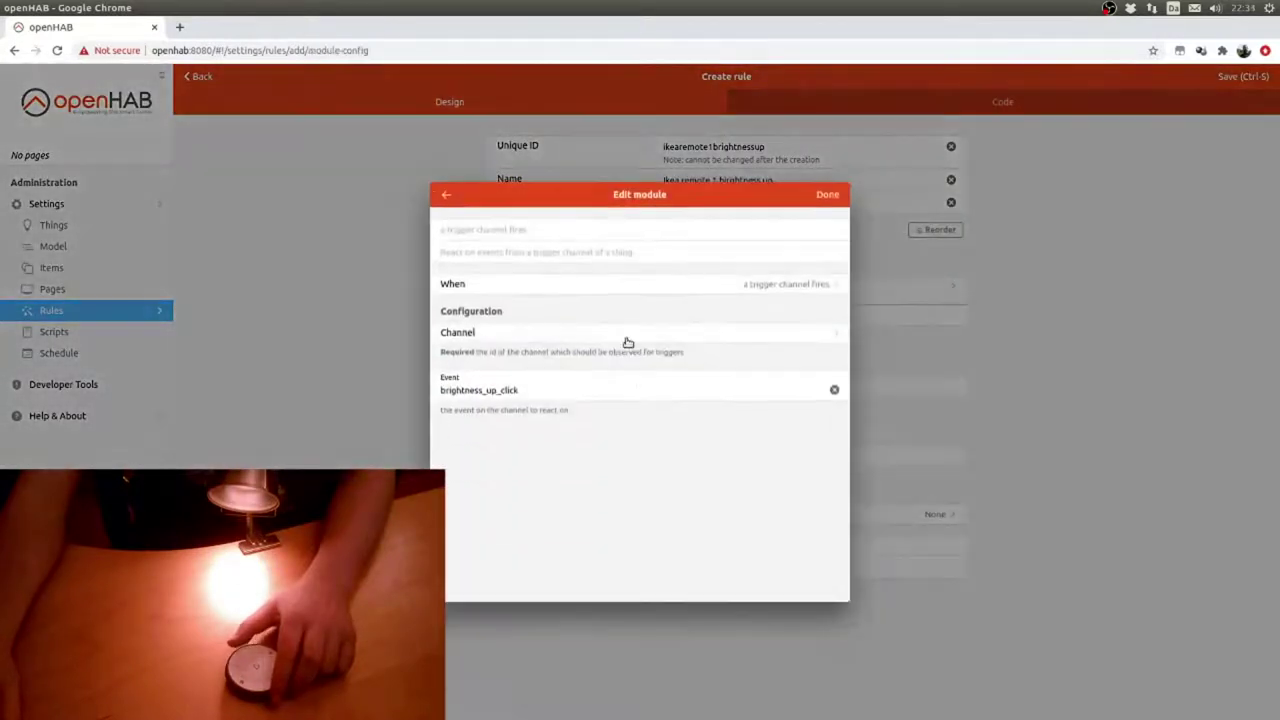
left_click(609, 337)
left_click(537, 288)
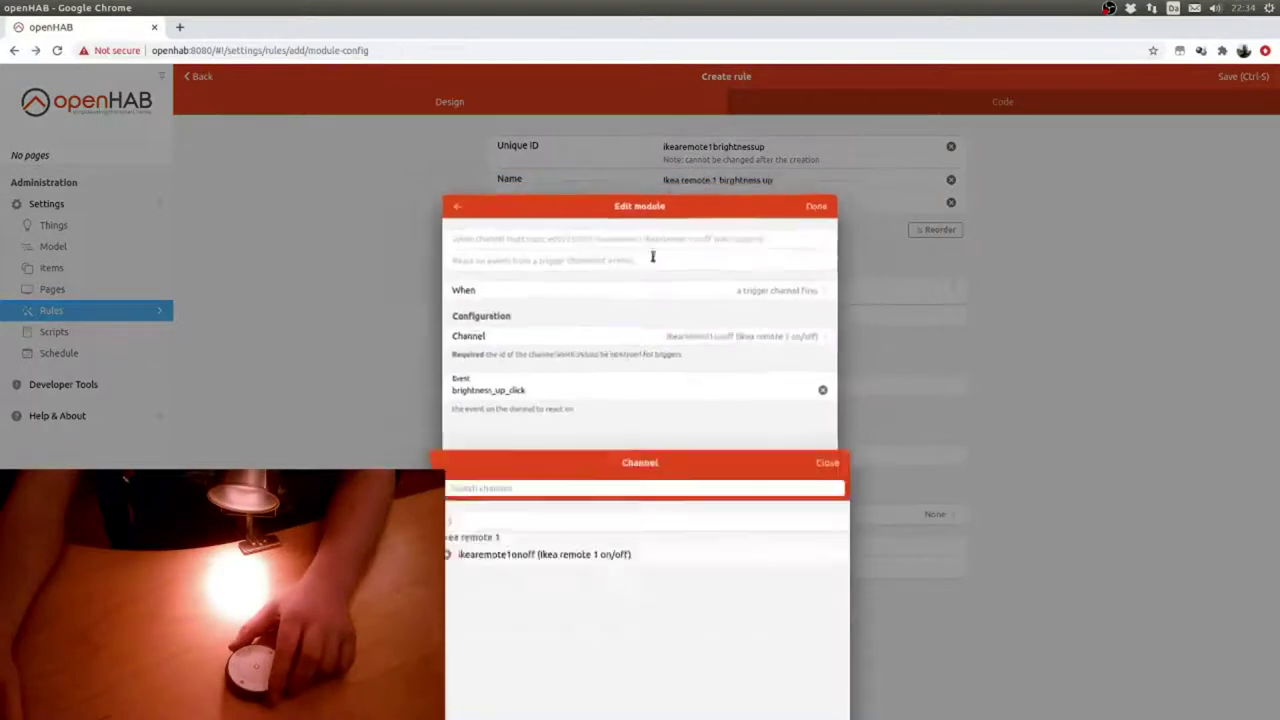
left_click(827, 194)
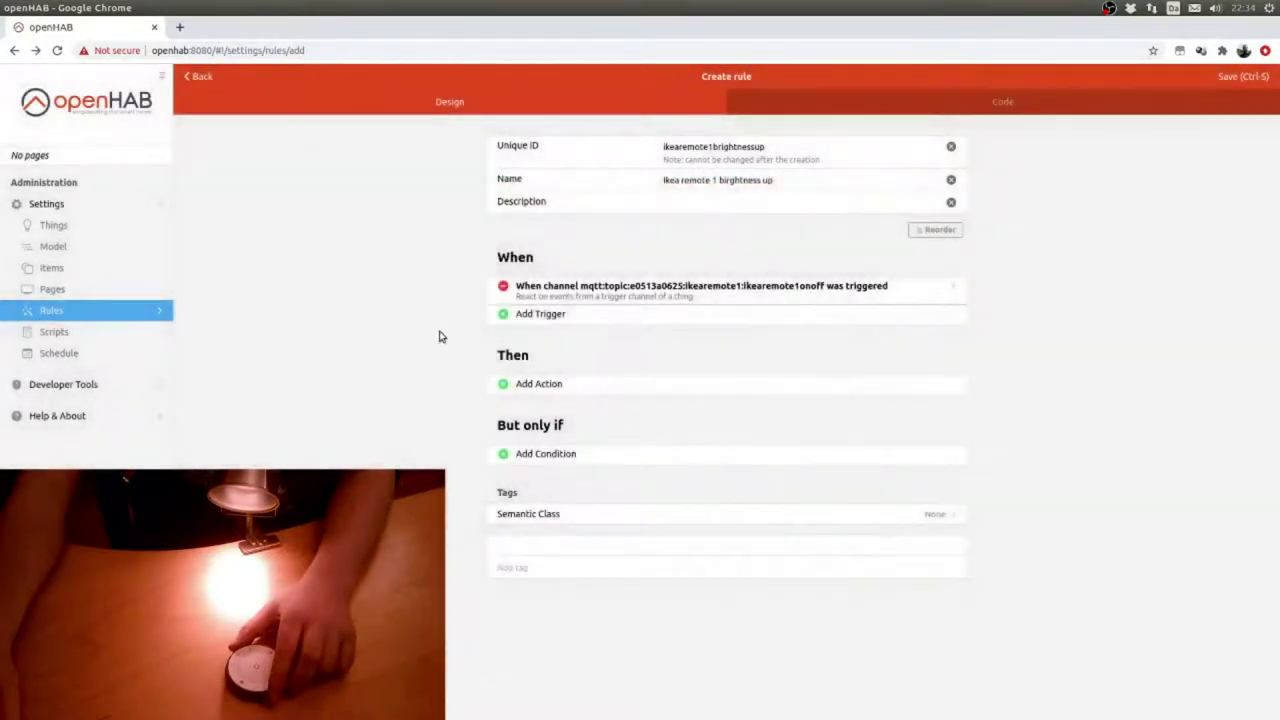
- Add an item action that sends the command INCREASE to the Ikea spot 1 brightness item
left_click(543, 384)
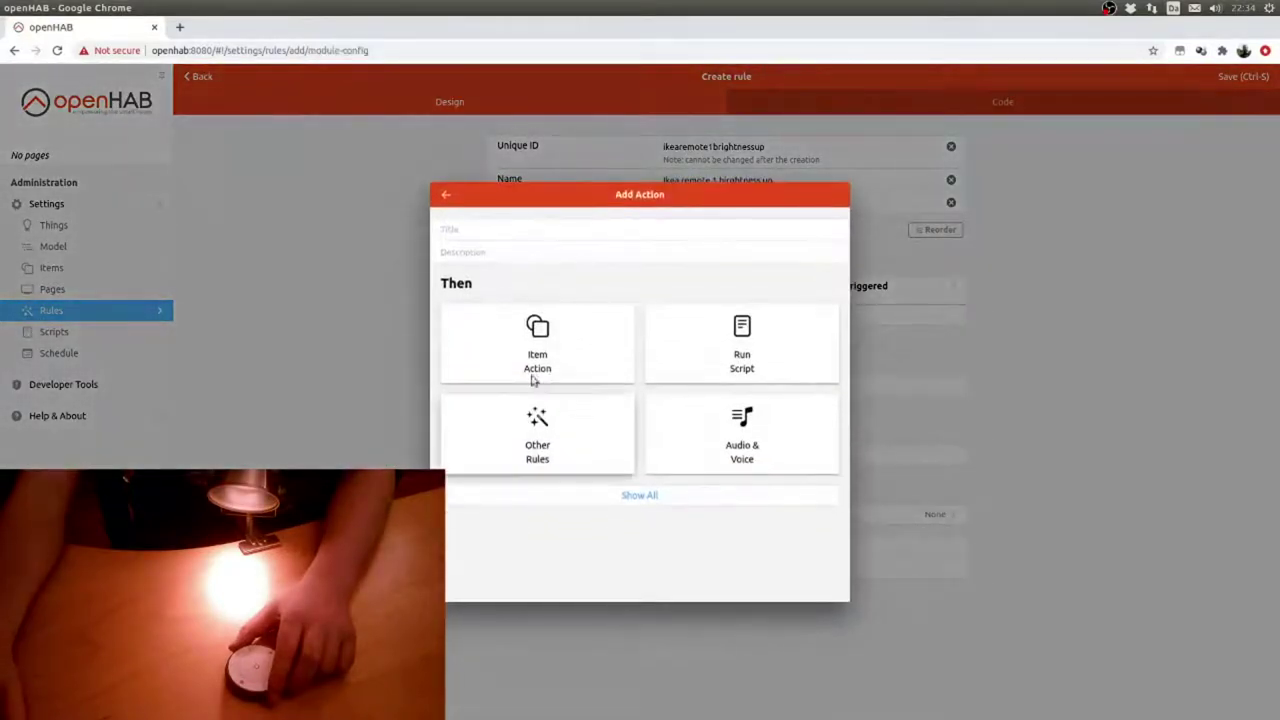
left_click(537, 395)
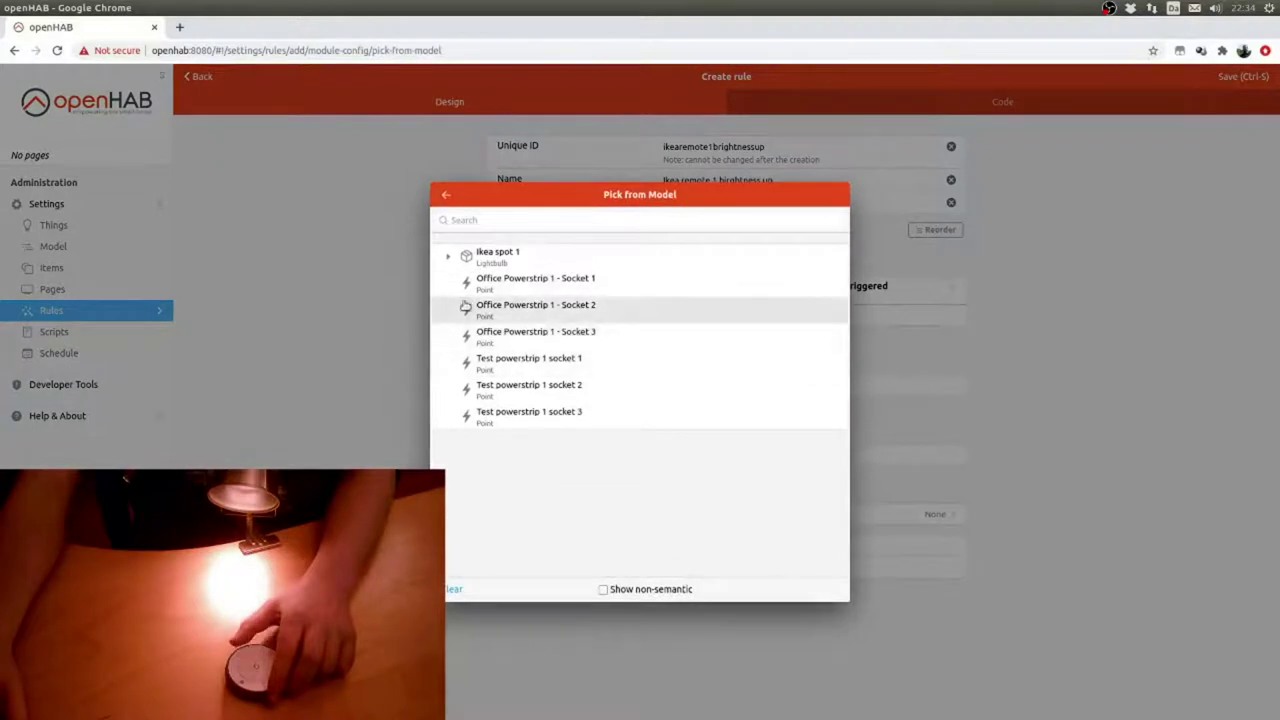
left_click(450, 258)
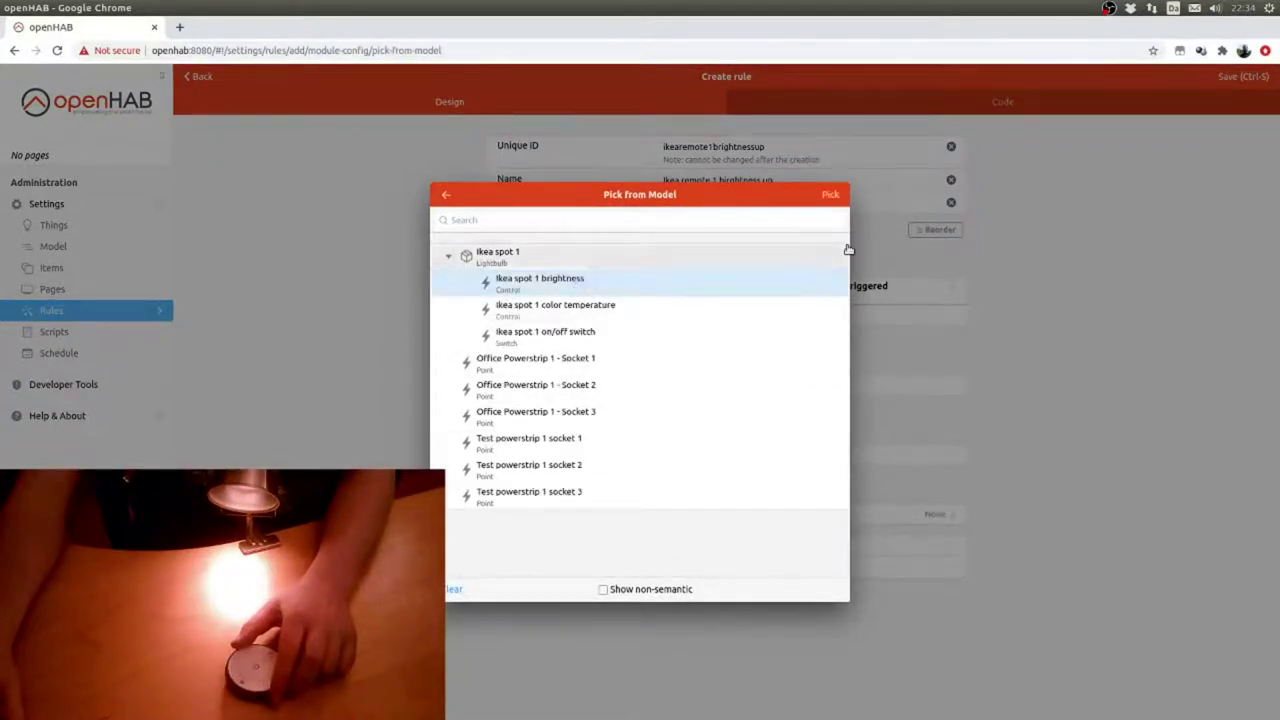
left_click(831, 194)
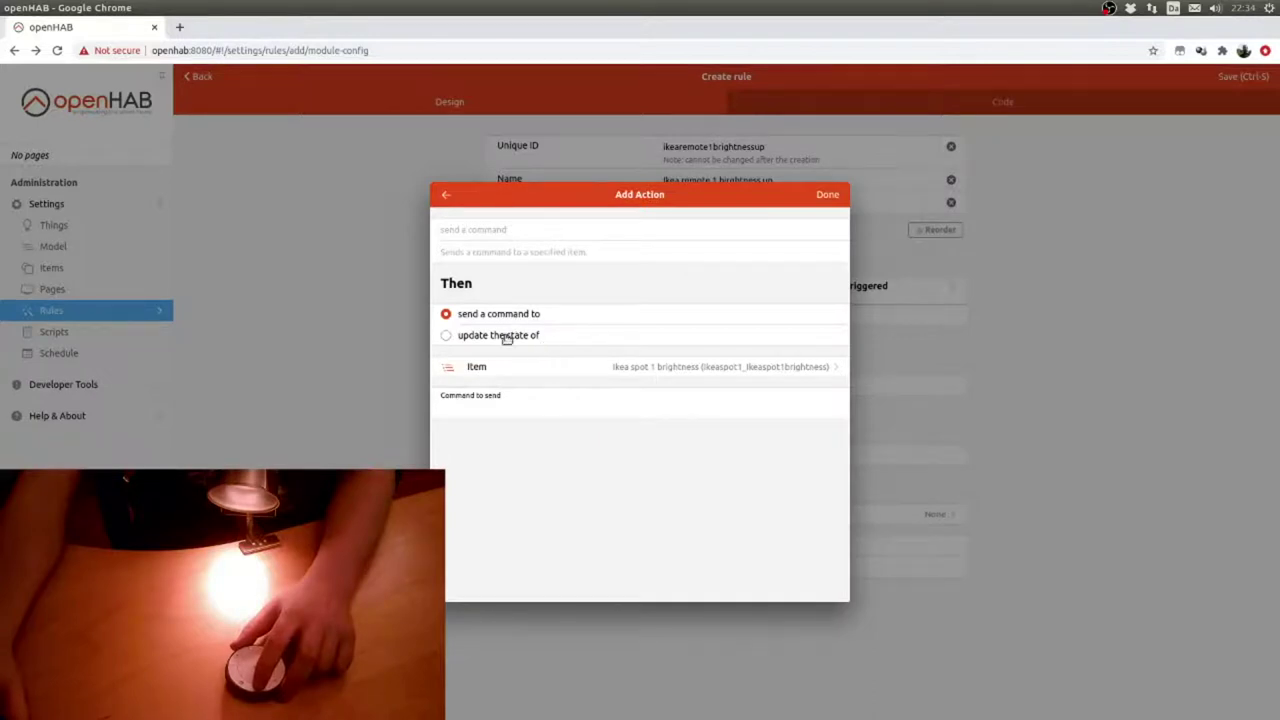
left_click(506, 337)
left_click(506, 316)
left_click(498, 408)
key("Down")
key("Down")
key("Down")
key("Down")
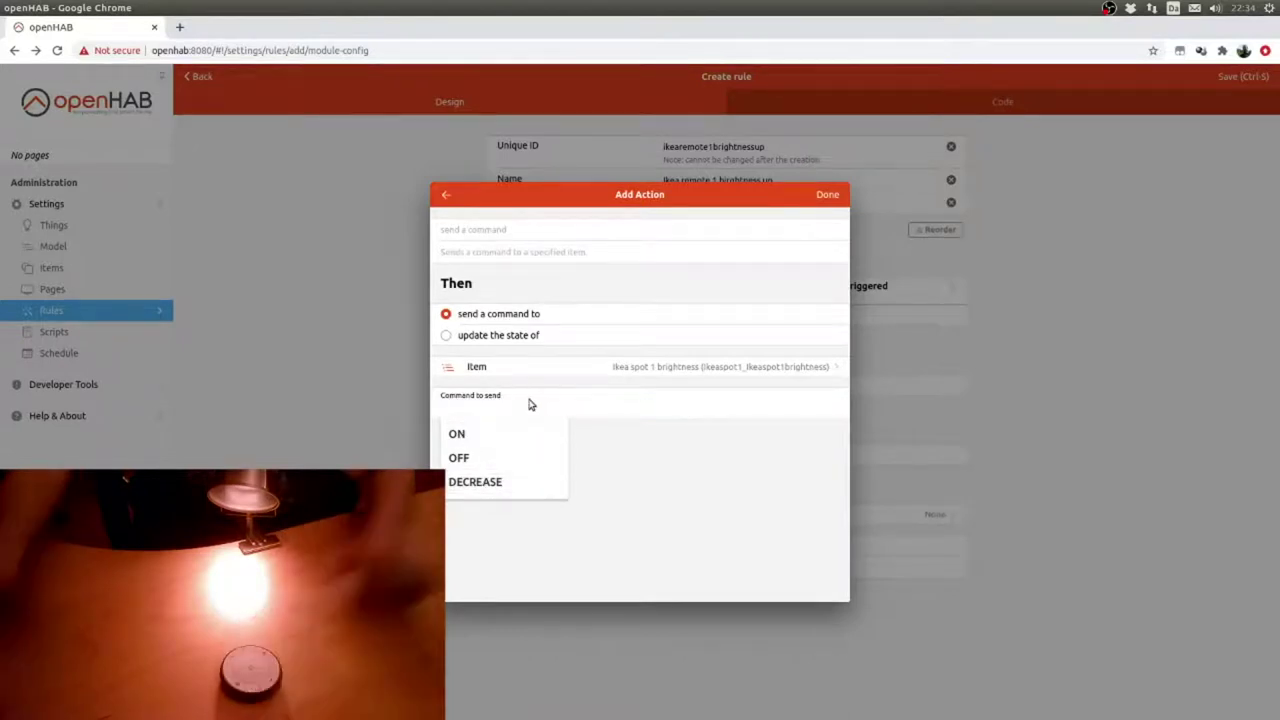
type("INCREAE")
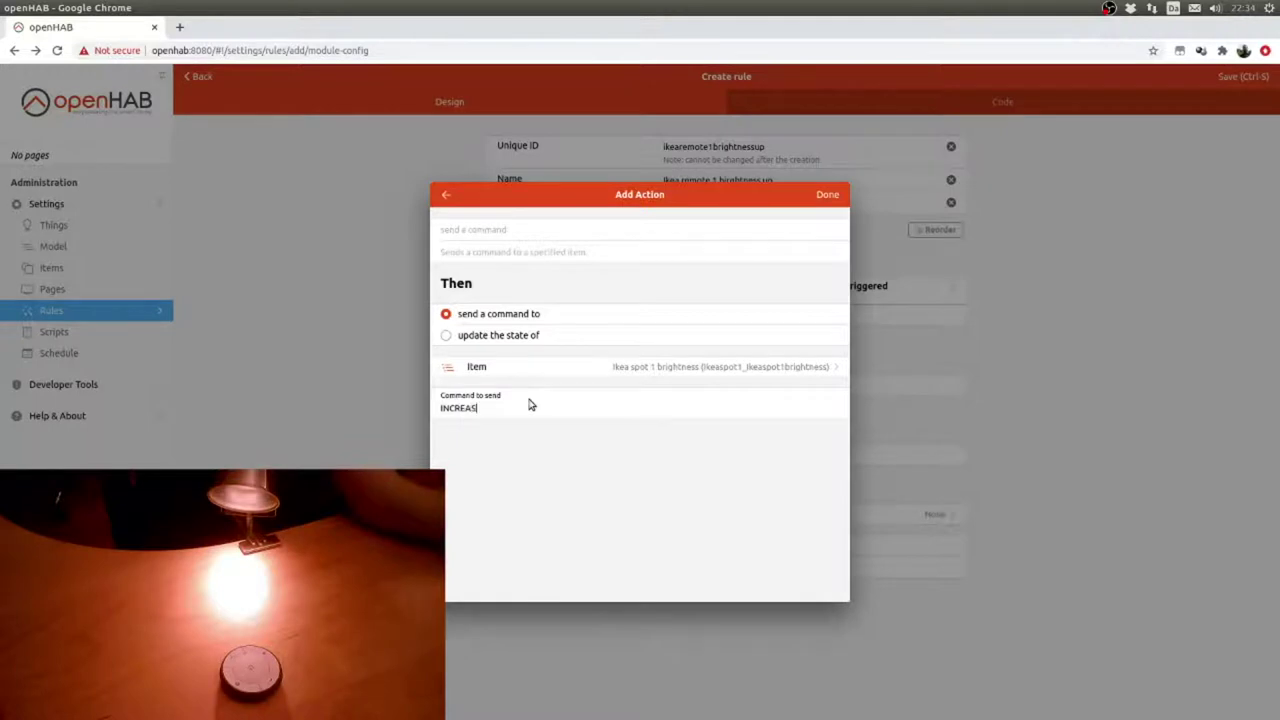
type("E")
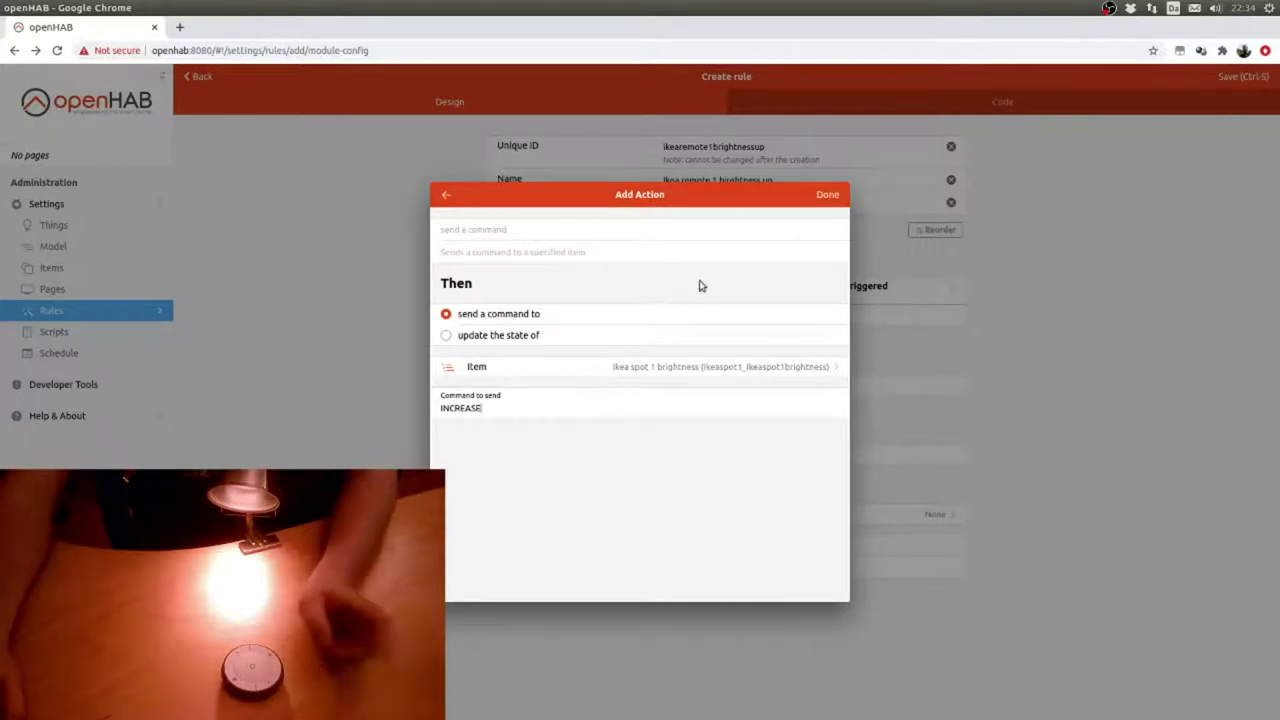
left_click(827, 194)
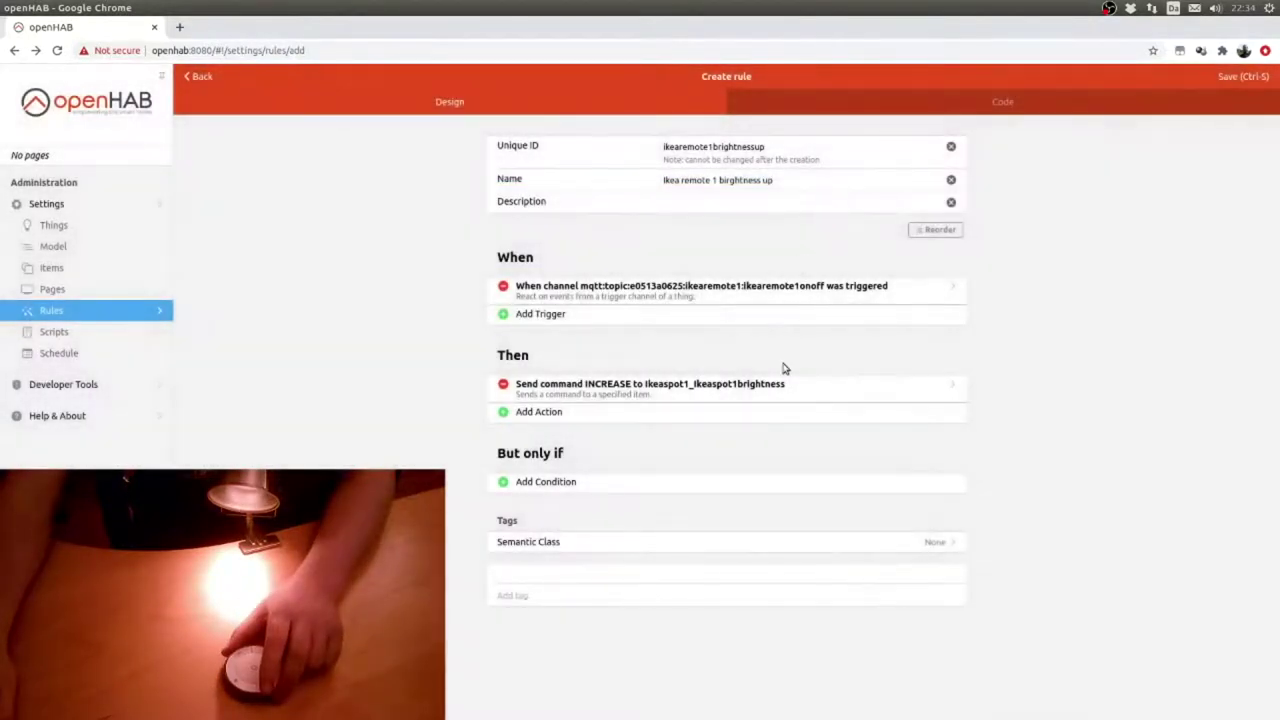
- Add an item condition requiring the Ikea spot 1 on/off switch to be equal to ON, and save the brightness-up rule
left_click(530, 482)
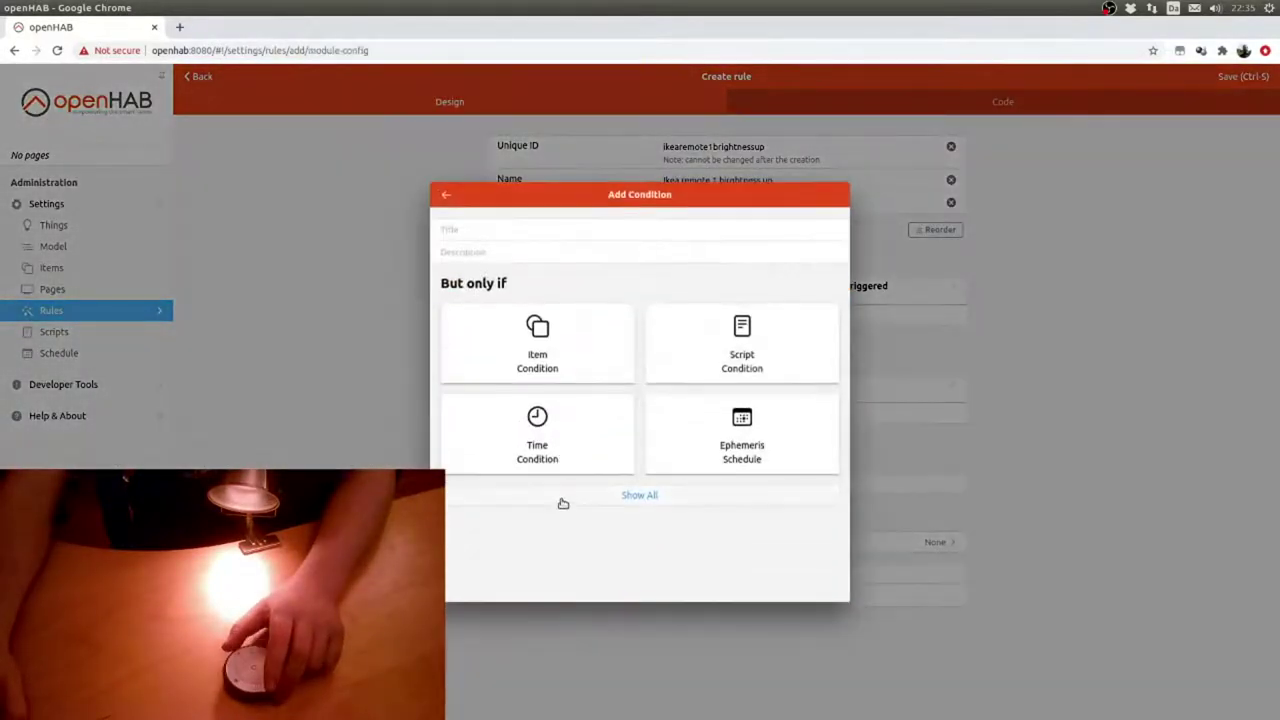
left_click(574, 352)
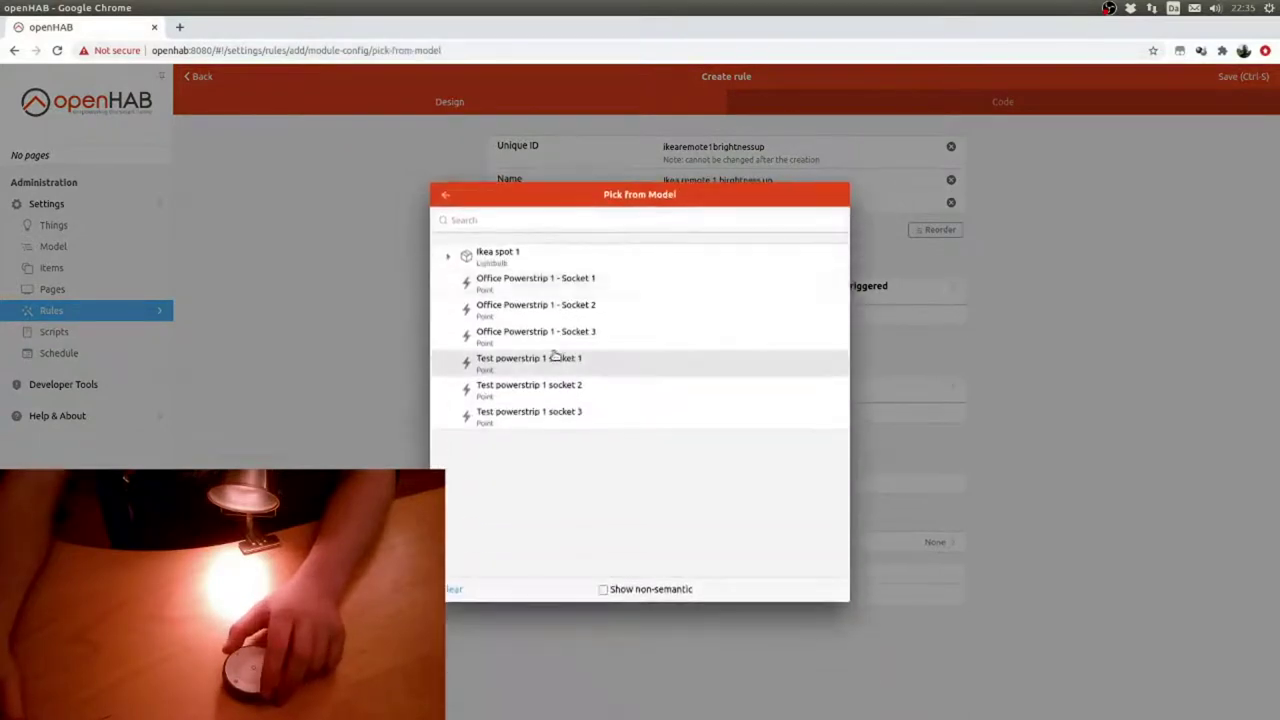
left_click(481, 256)
left_click(448, 256)
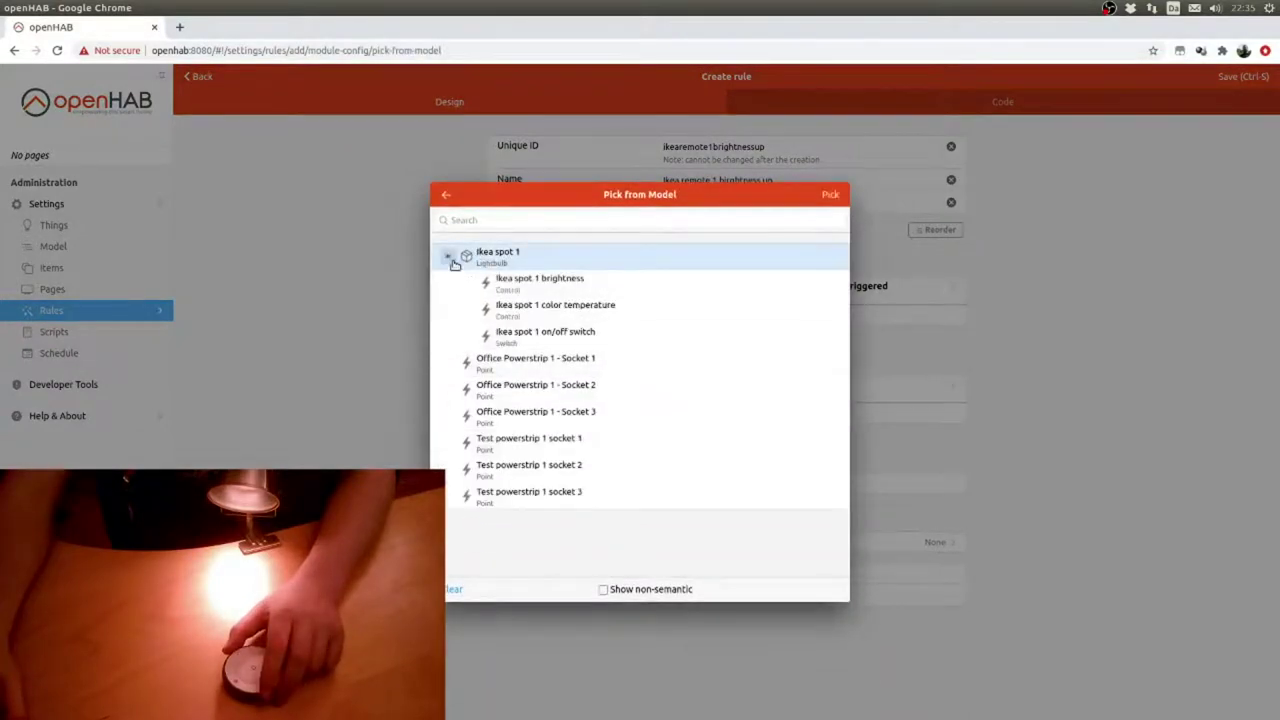
left_click(545, 337)
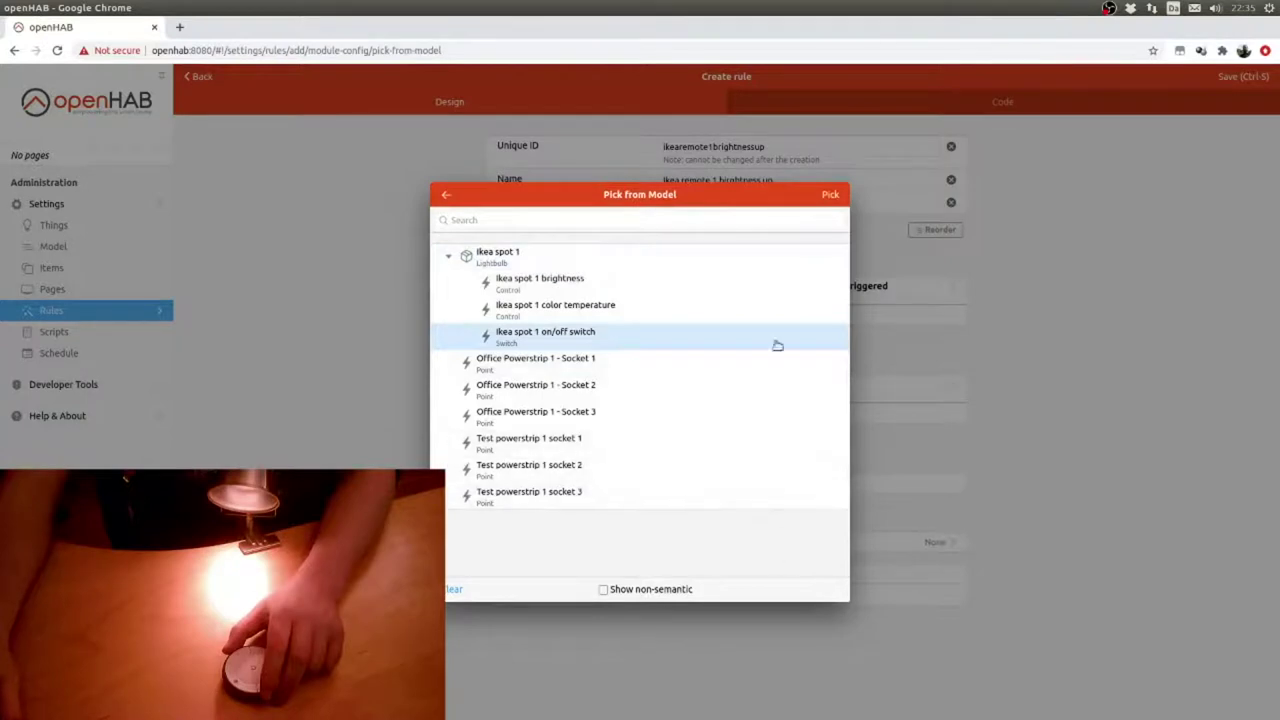
left_click(833, 196)
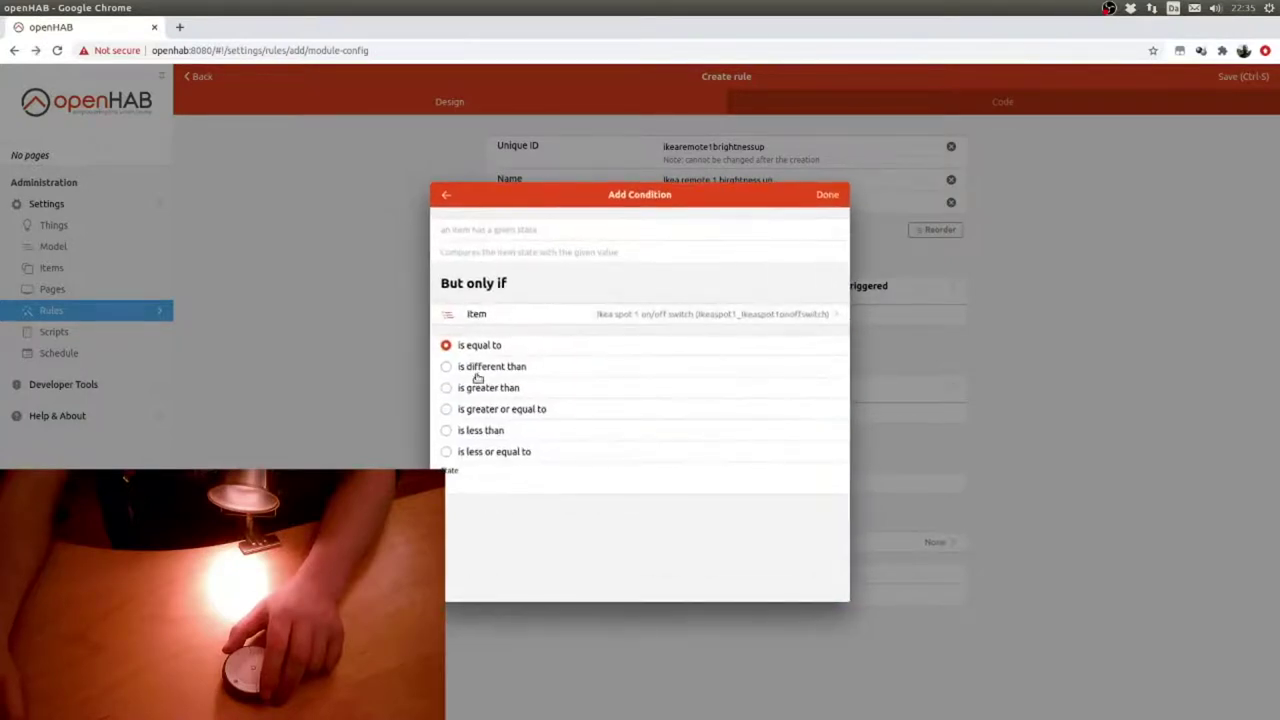
left_click(481, 488)
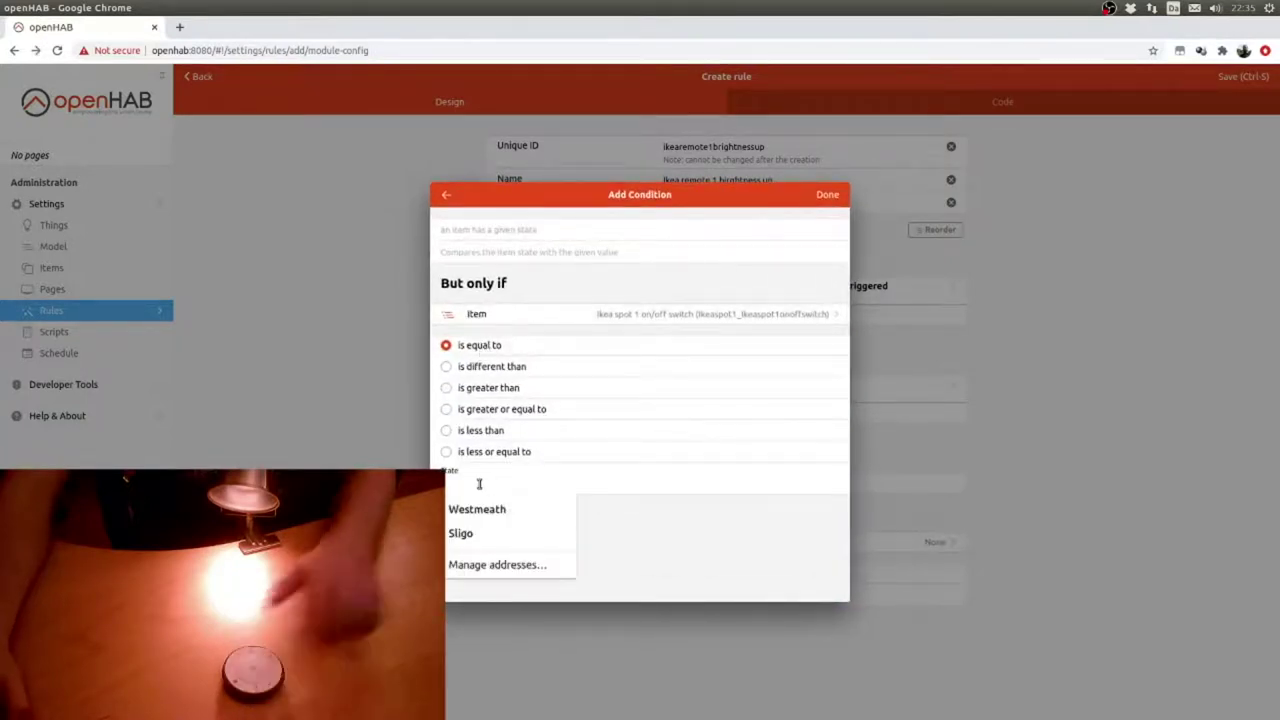
left_click(456, 509)
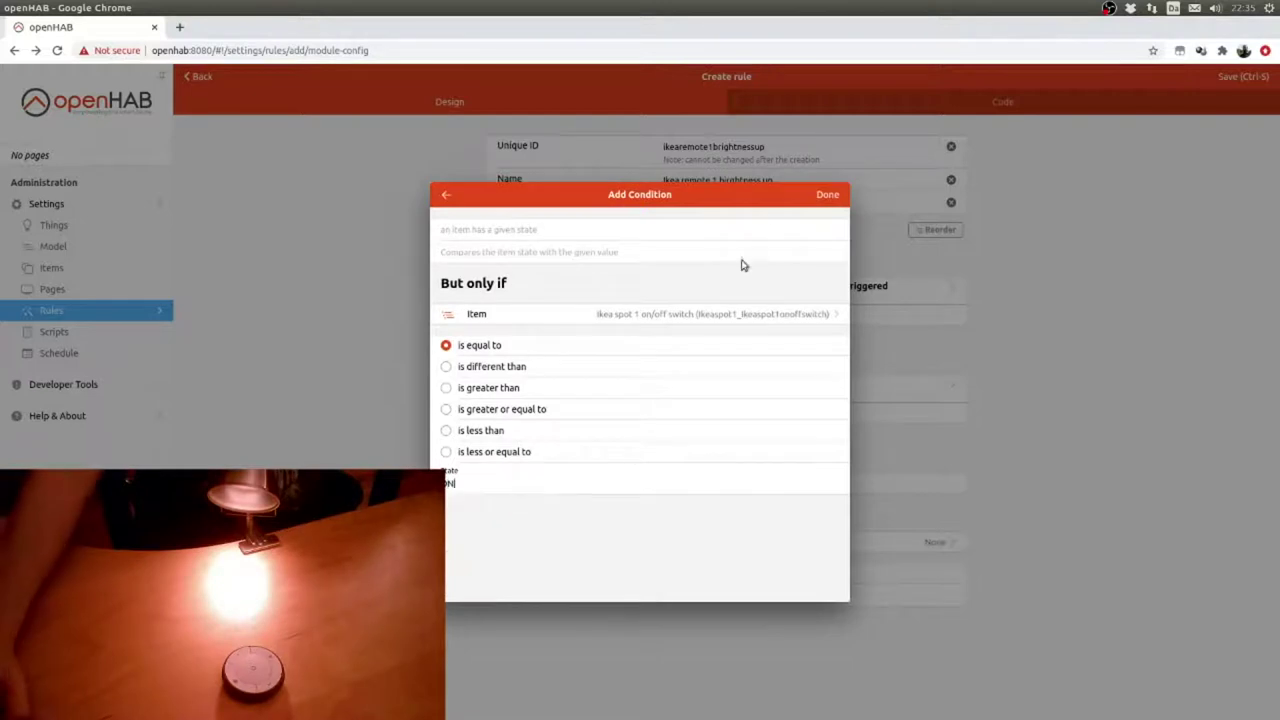
left_click(826, 196)
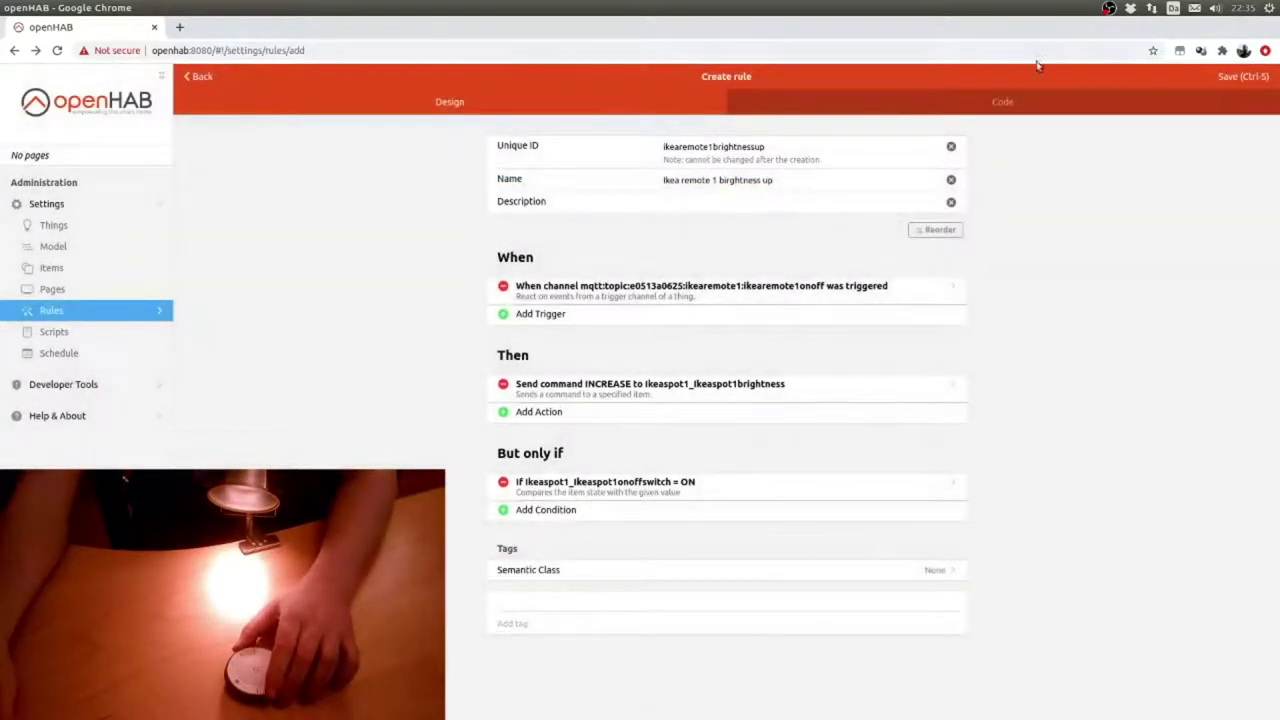
left_click(1237, 77)
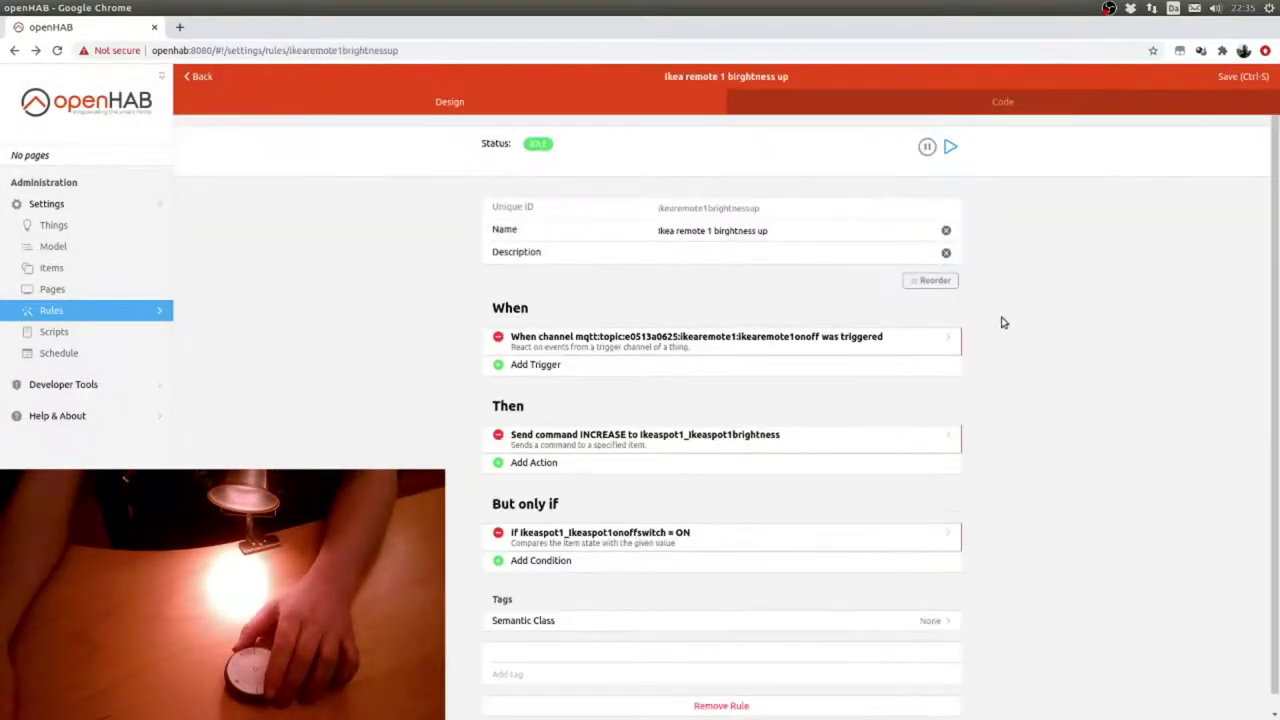
- Start a new rule with unique ID ikearemote1brightnessdown and name "Ikea remote 1 brightness down"
left_click(140, 316)
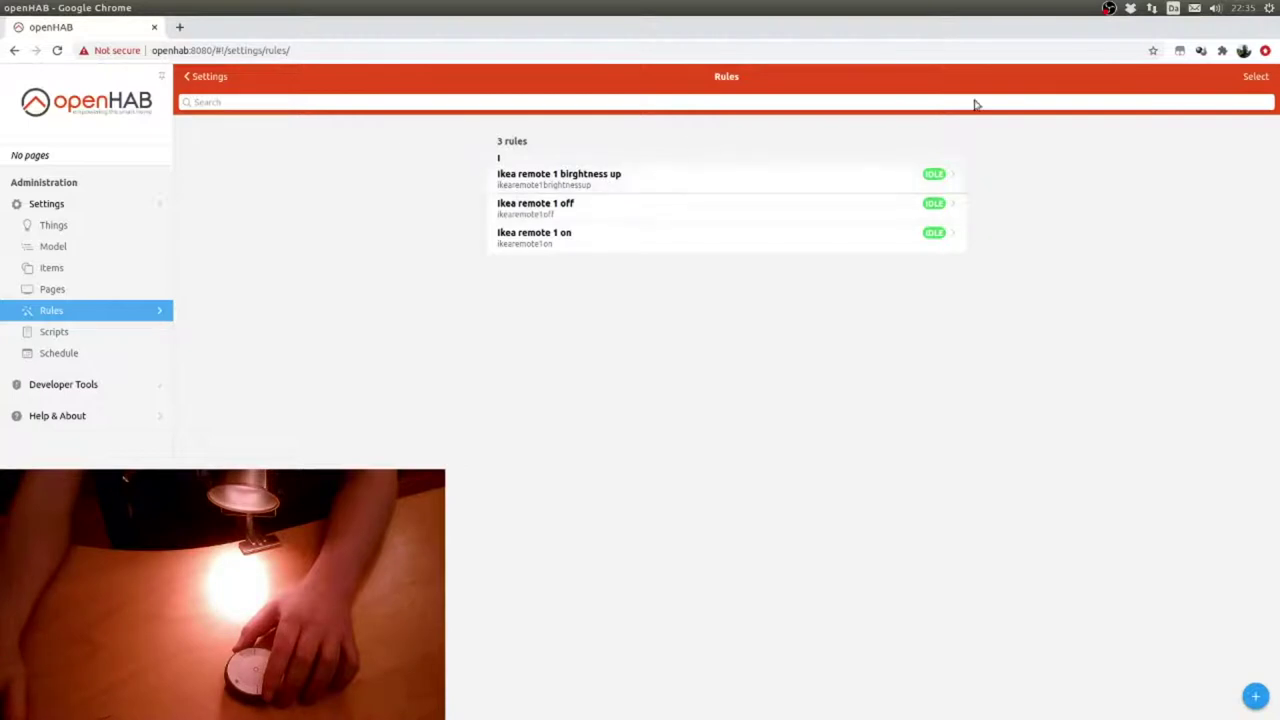
left_click(1256, 697)
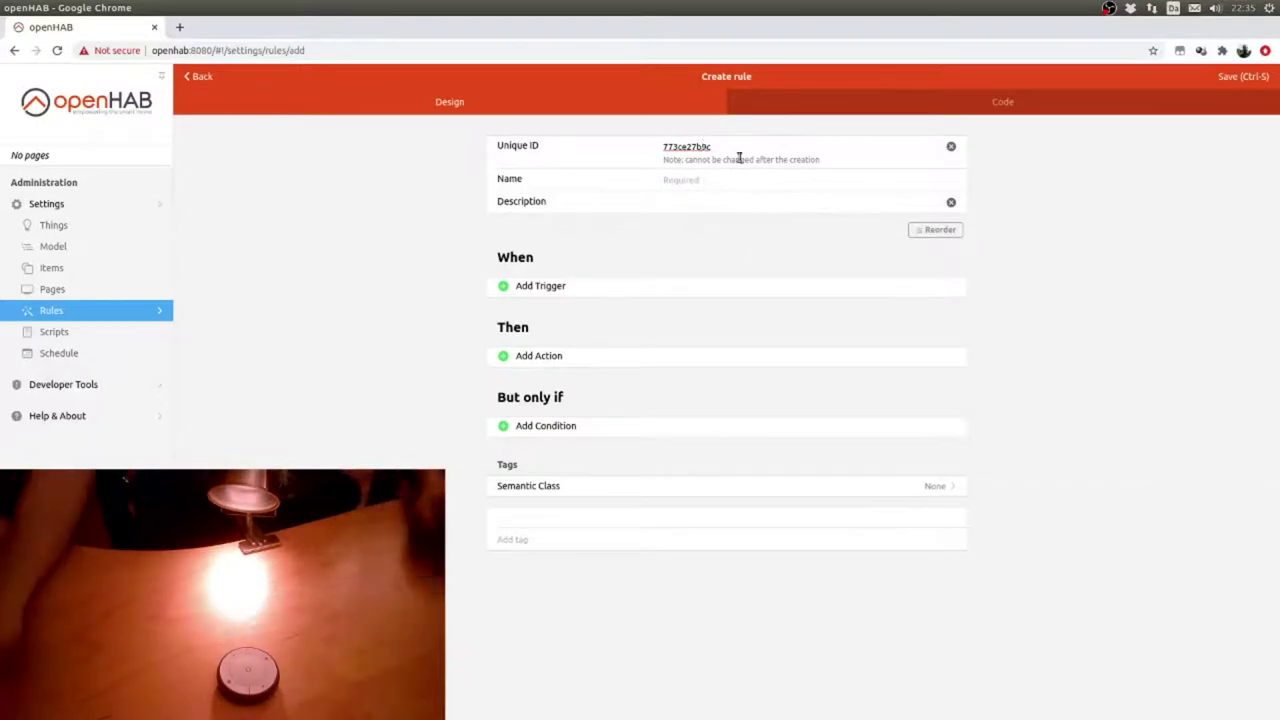
double_click(740, 159)
type("ikearemote1brightnessdown")
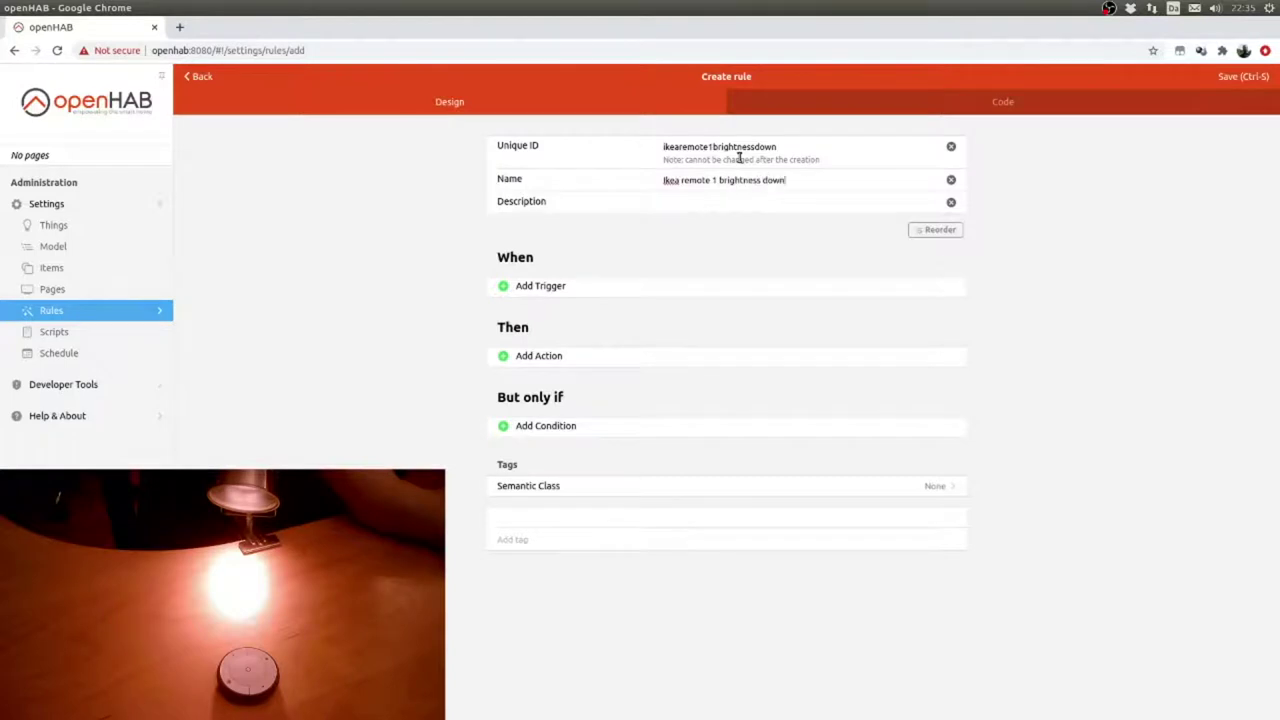
- Add a Thing event trigger for a fired trigger channel of Ikea remote 1, with the event brightness_down_click
left_click(550, 287)
left_click(737, 337)
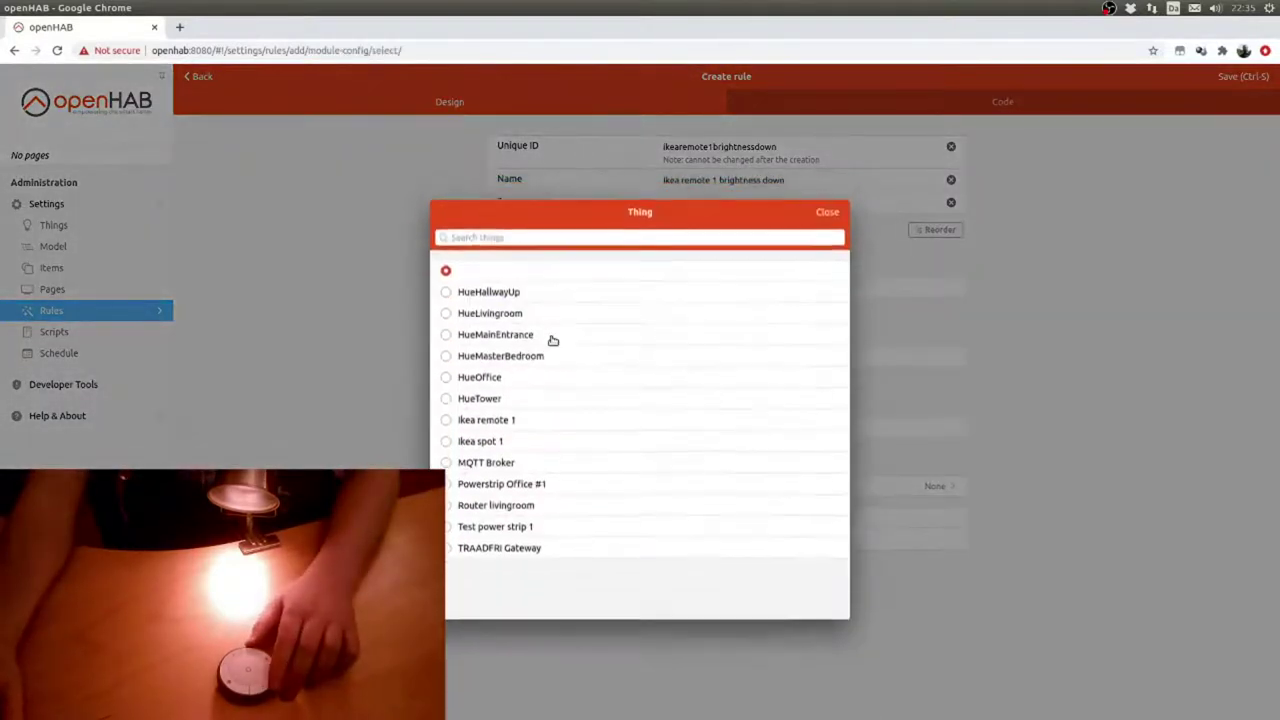
left_click(447, 418)
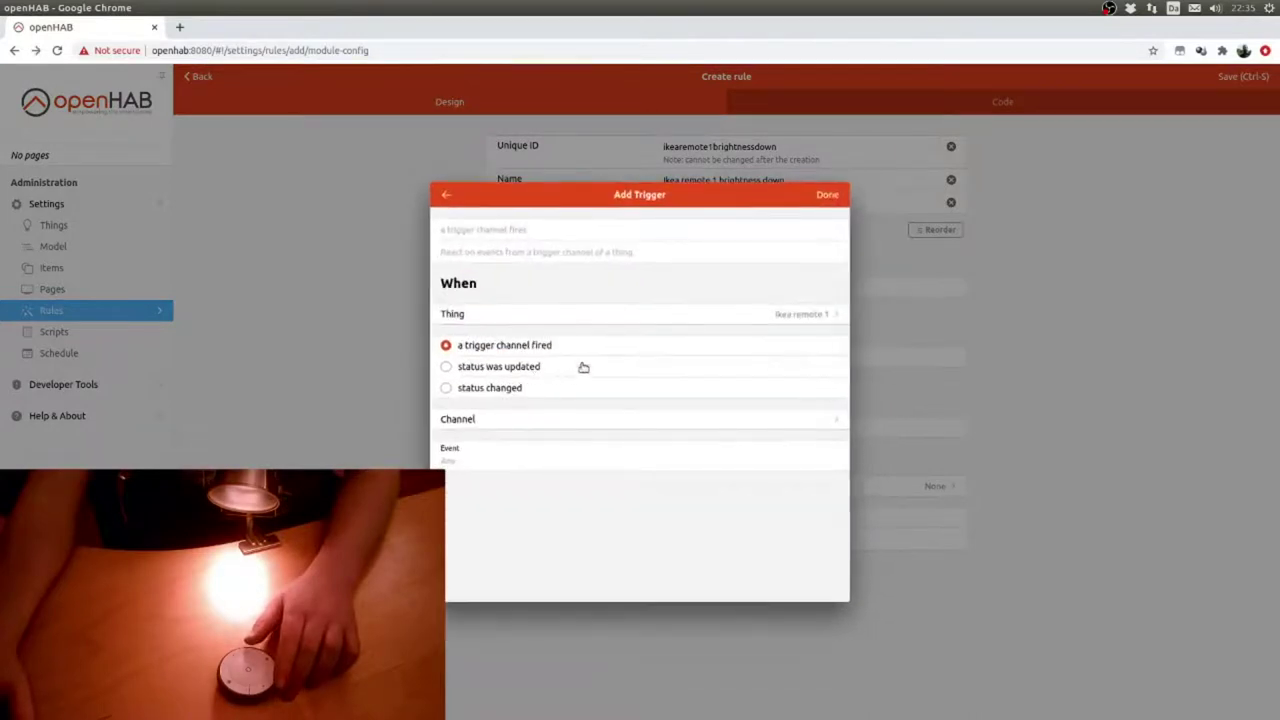
left_click(468, 460)
left_click(504, 558)
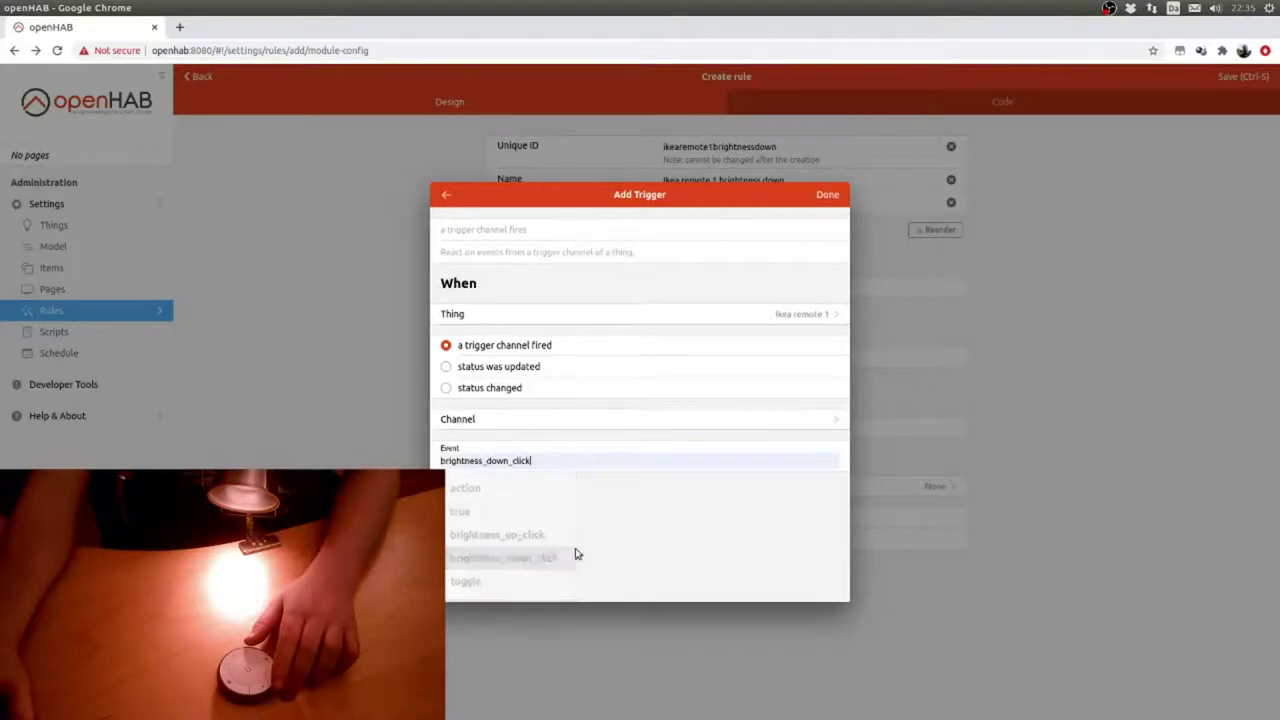
left_click(828, 194)
- Add an item action that sends the command DECREASE to the Ikea spot 1 brightness item
left_click(540, 384)
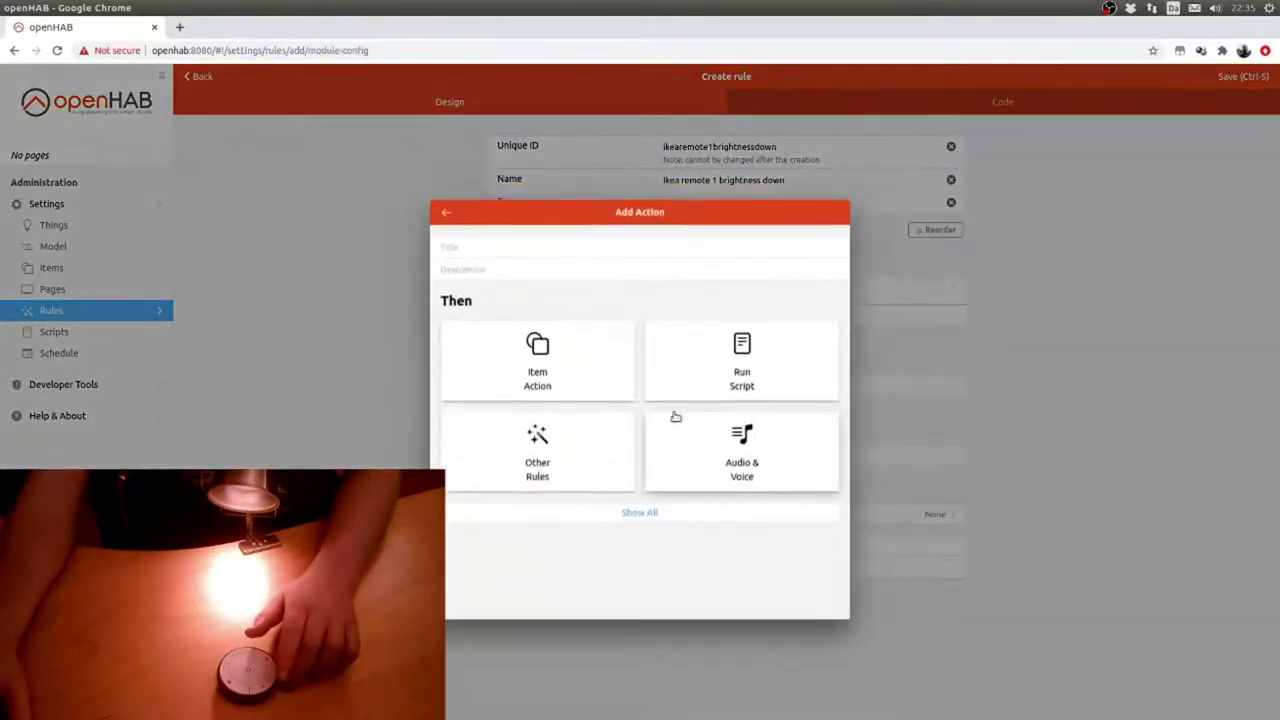
left_click(608, 371)
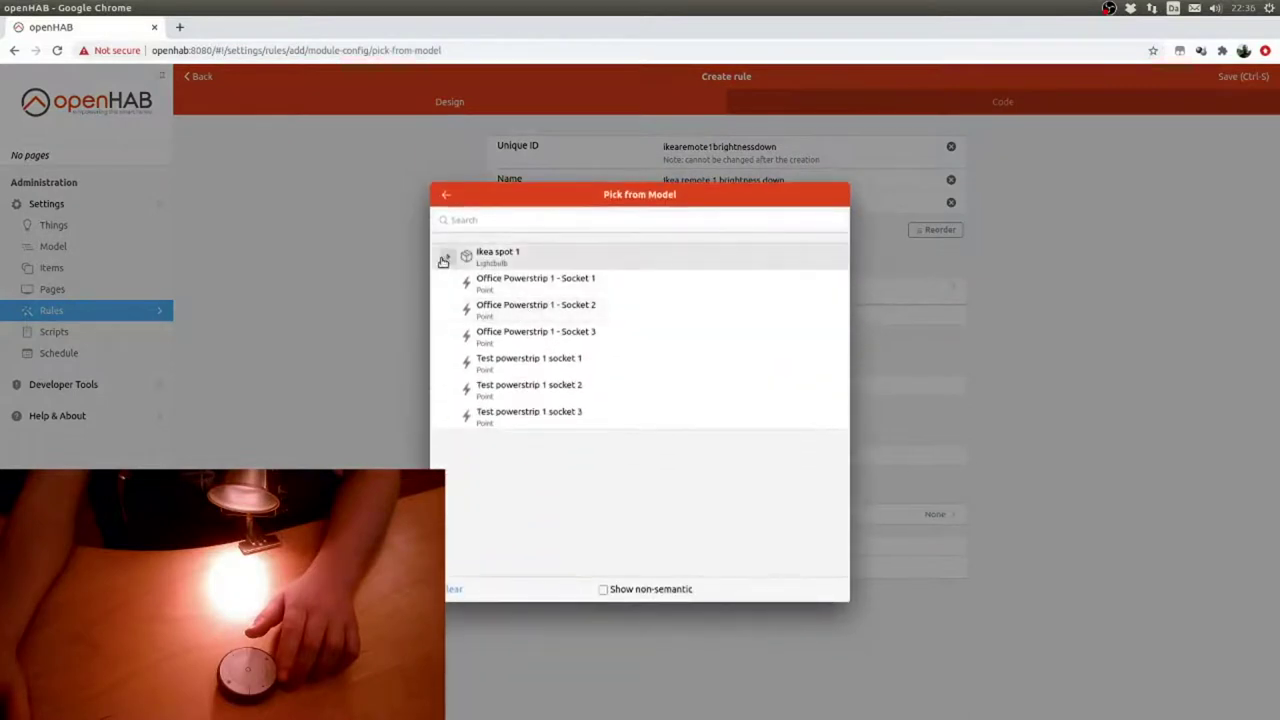
left_click(447, 257)
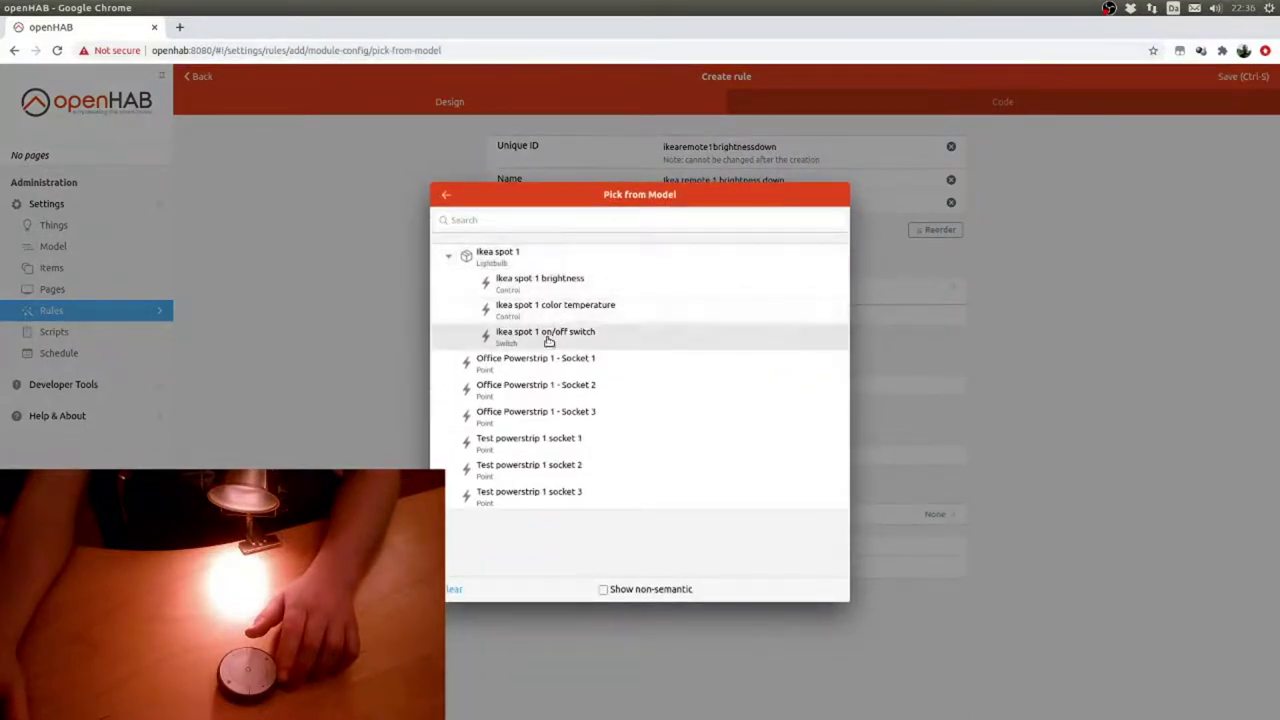
left_click(545, 284)
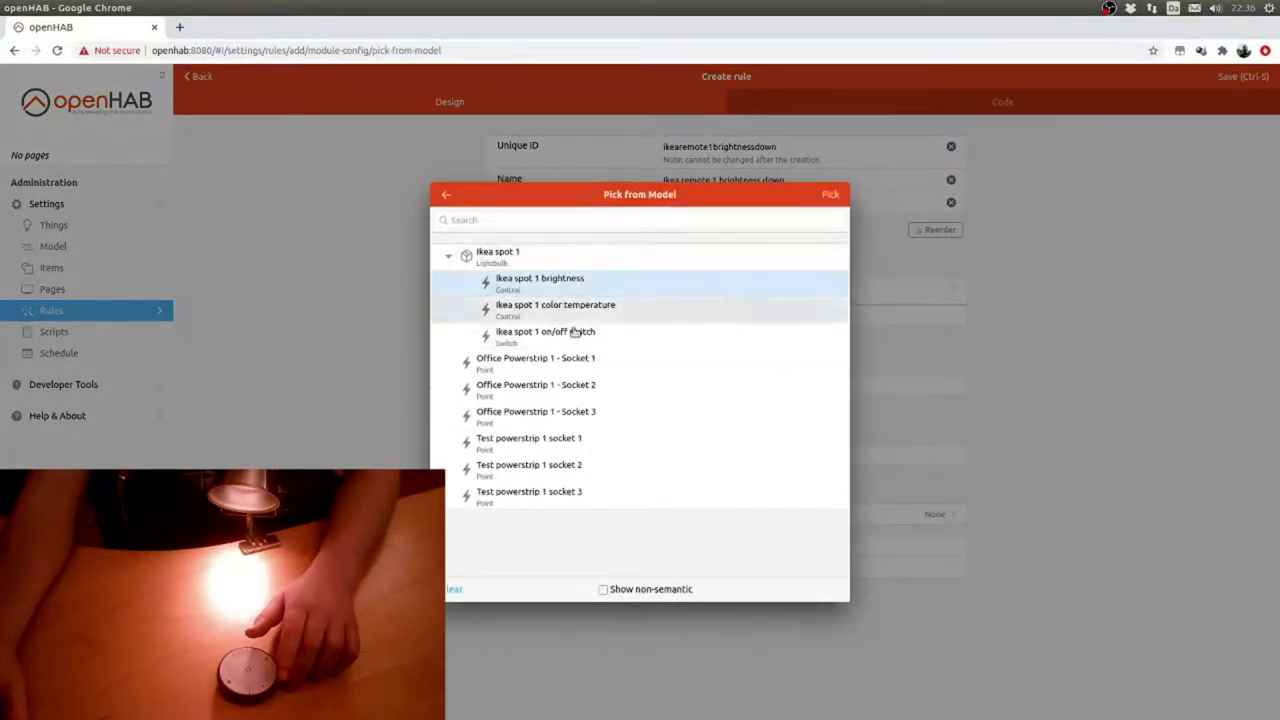
left_click(830, 195)
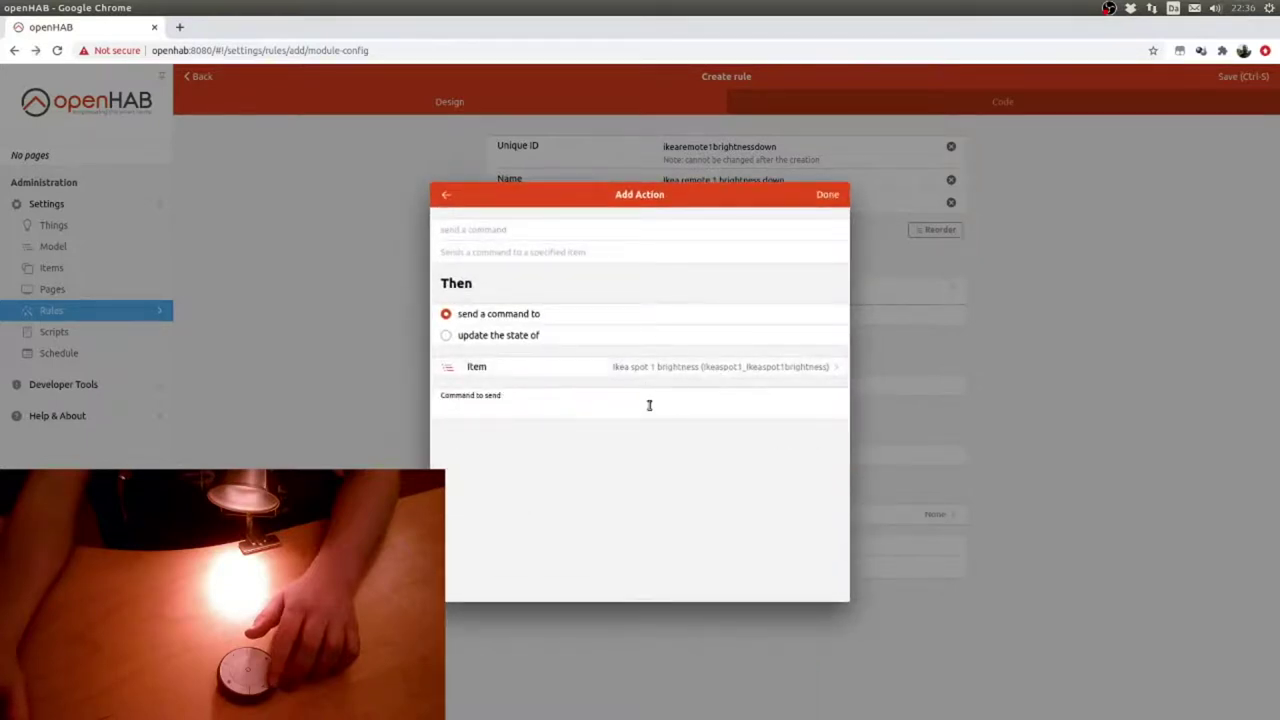
left_click(506, 408)
left_click(473, 481)
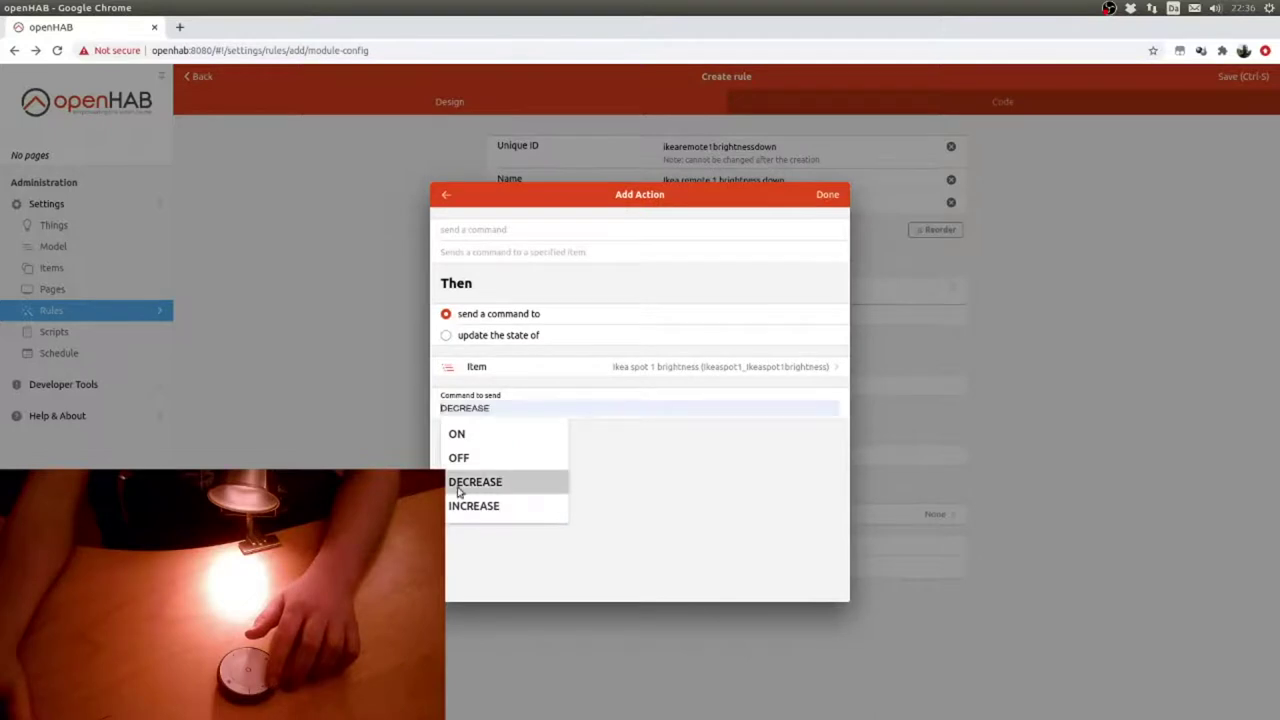
left_click(828, 194)
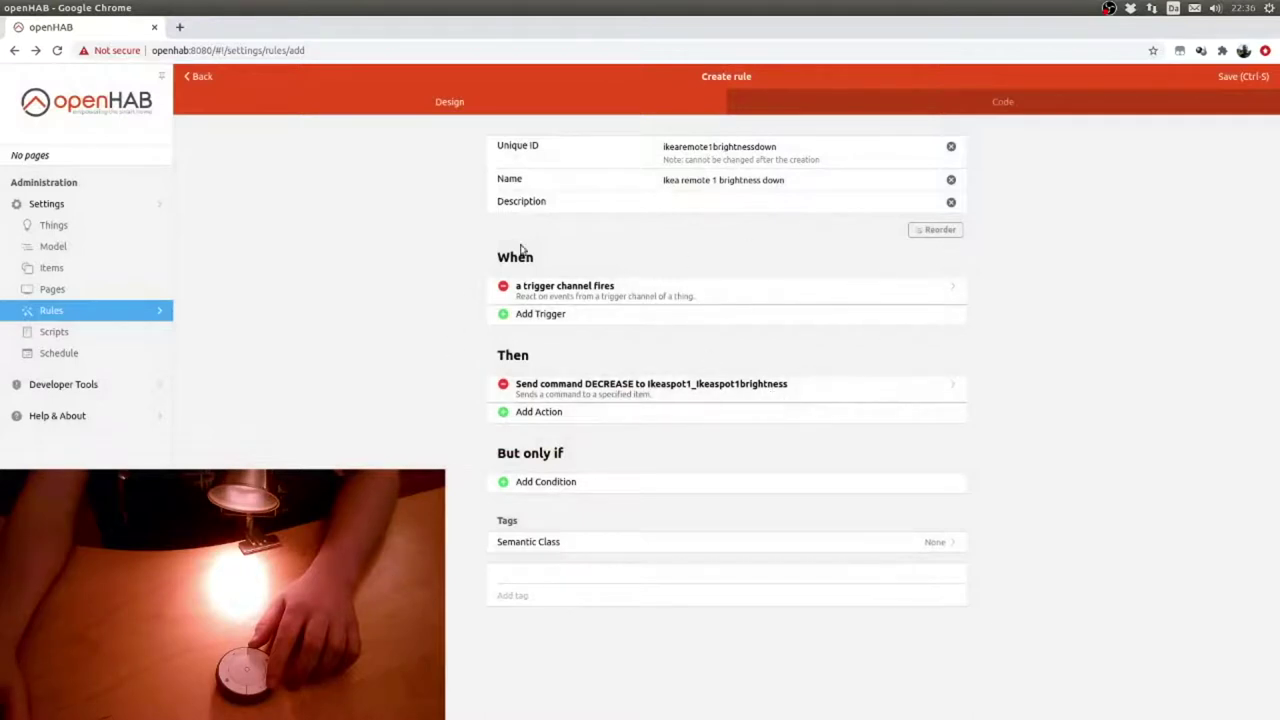
- Set the brightness-down trigger's channel to ikearemote1onoff (Ikea remote 1 on/off)
left_click(657, 290)
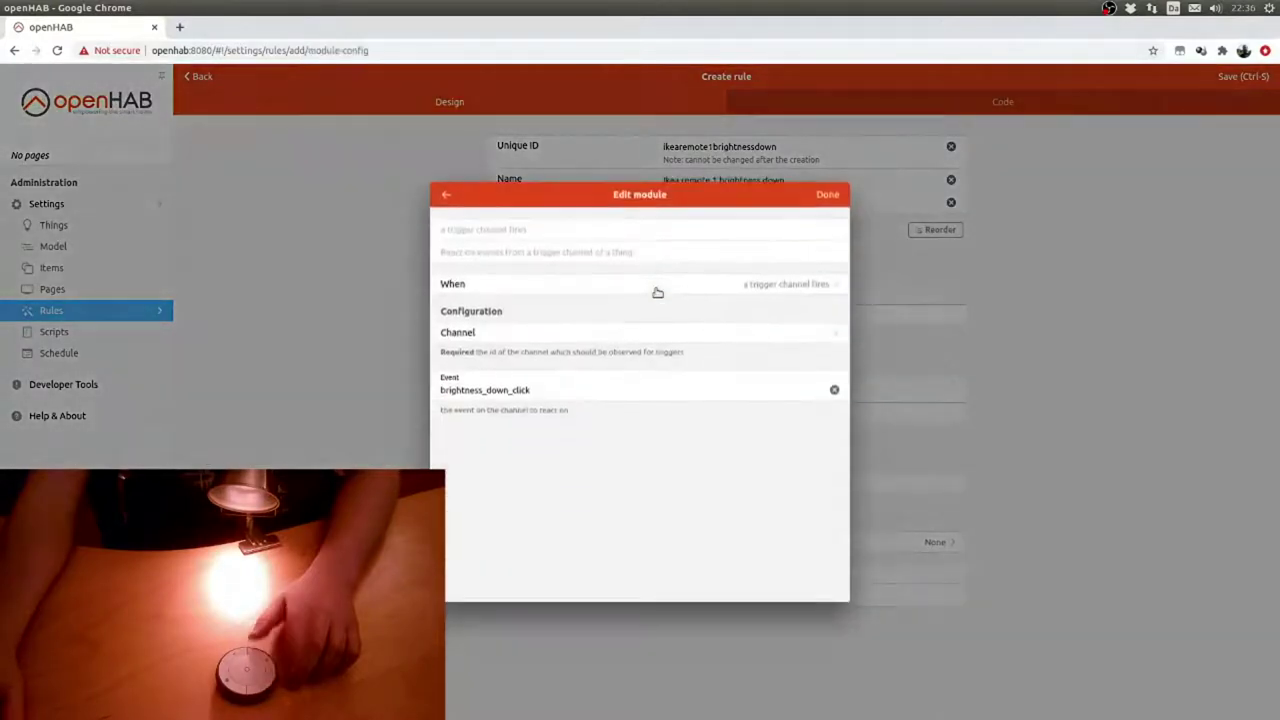
left_click(581, 338)
left_click(576, 288)
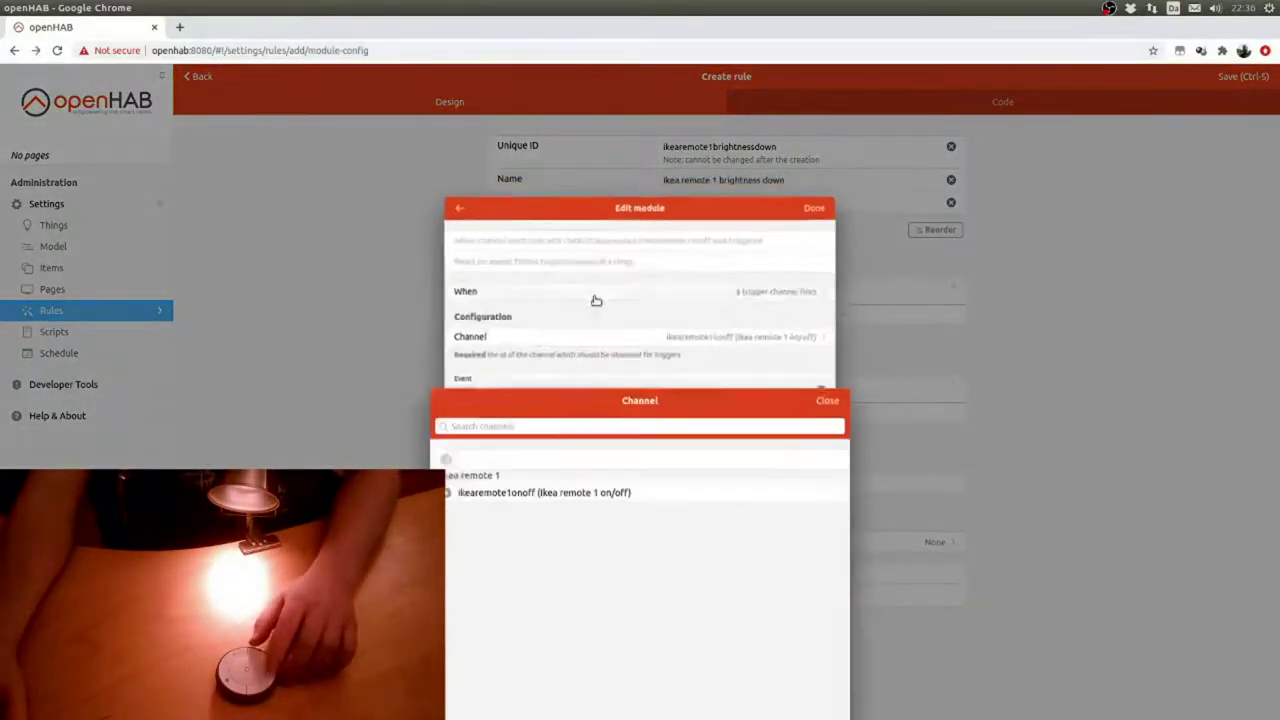
left_click(828, 194)
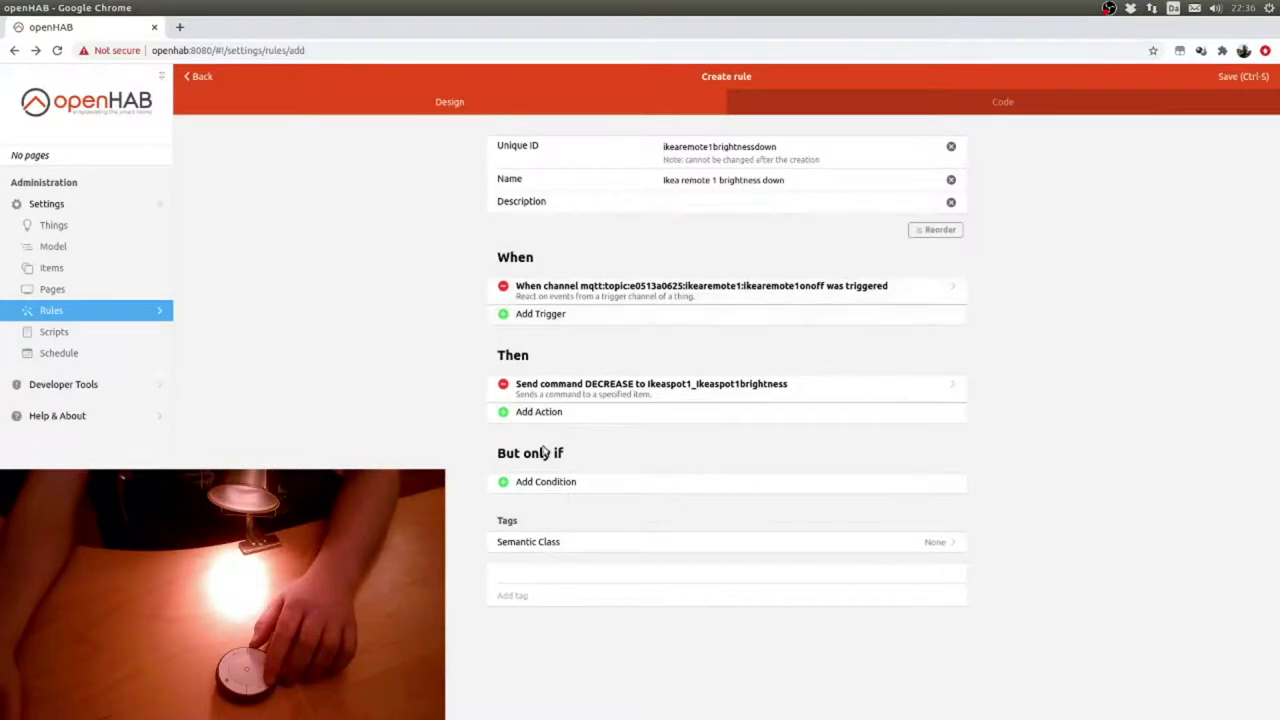
- Add an item condition requiring the Ikea spot 1 on/off switch to be equal to ON, and save the brightness-down rule
left_click(531, 483)
left_click(578, 352)
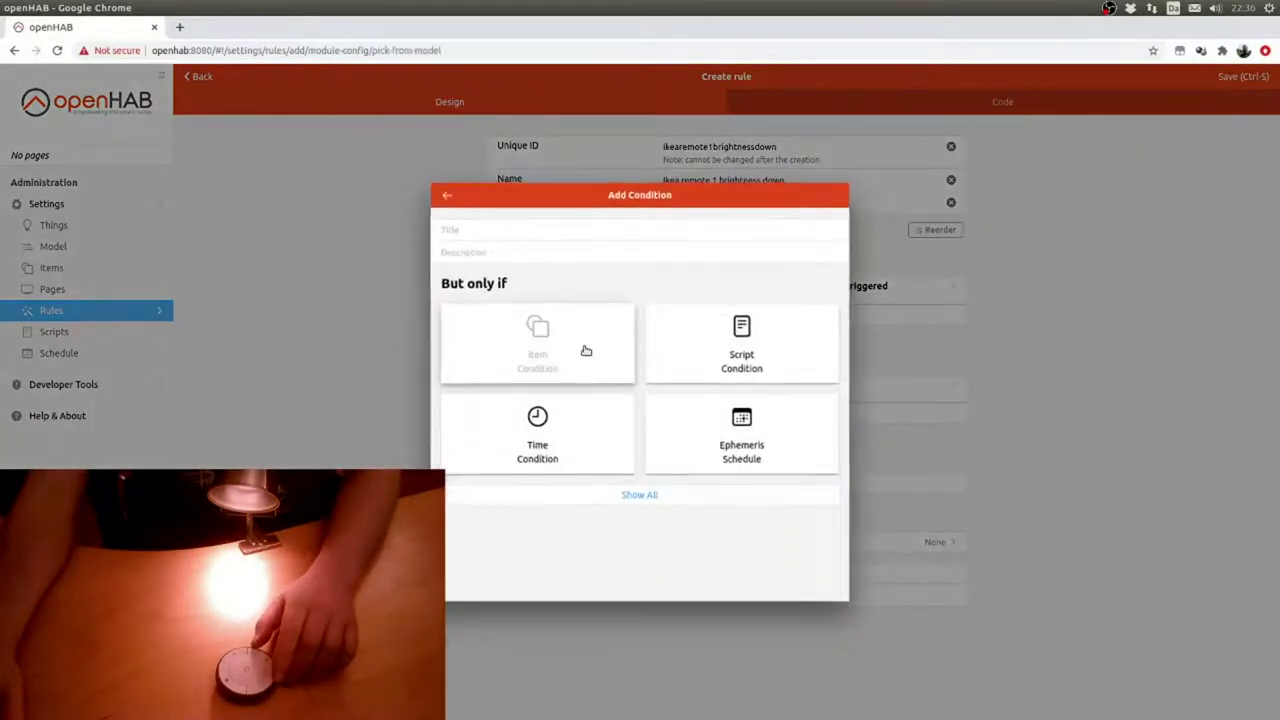
left_click(448, 256)
left_click(545, 334)
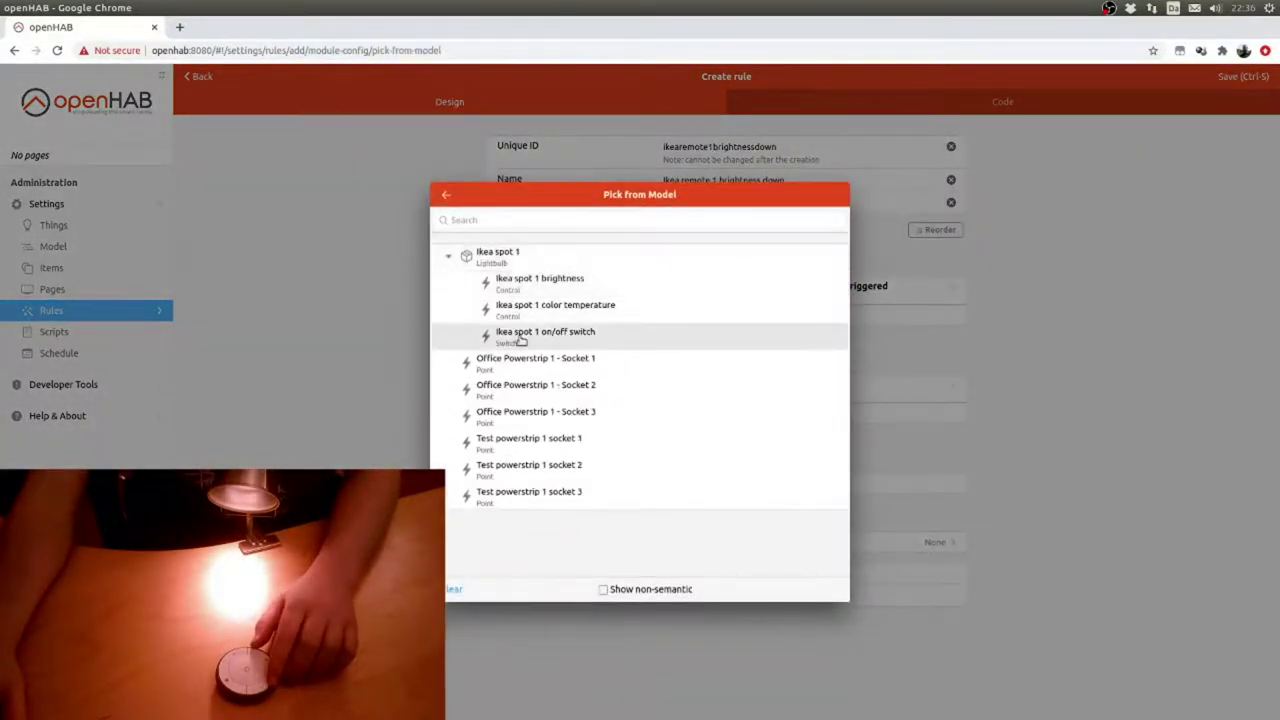
left_click(829, 197)
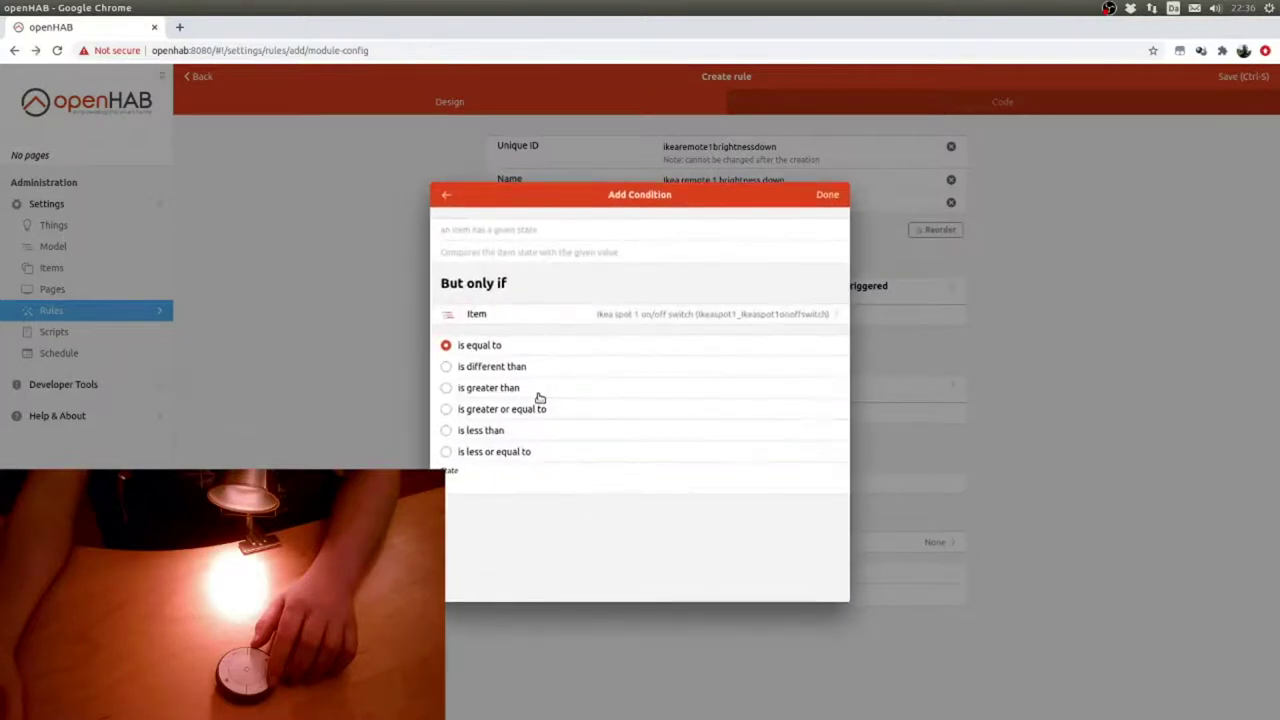
left_click(465, 486)
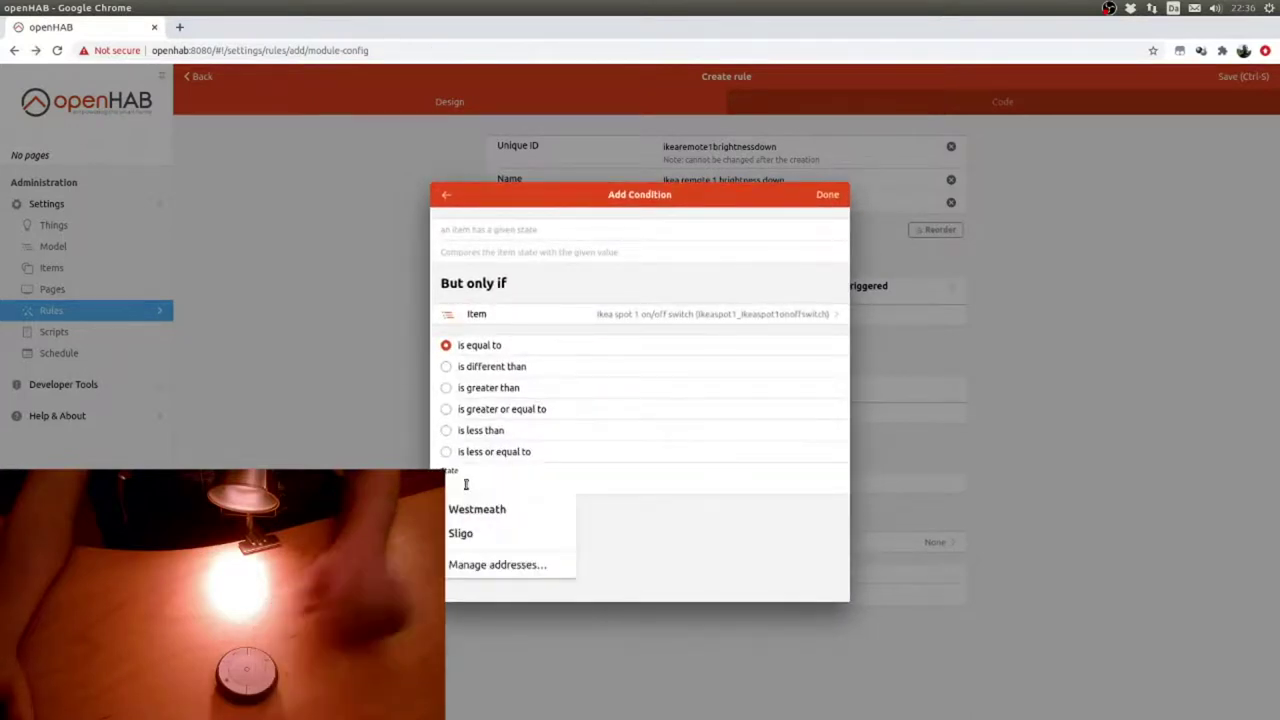
type("O")
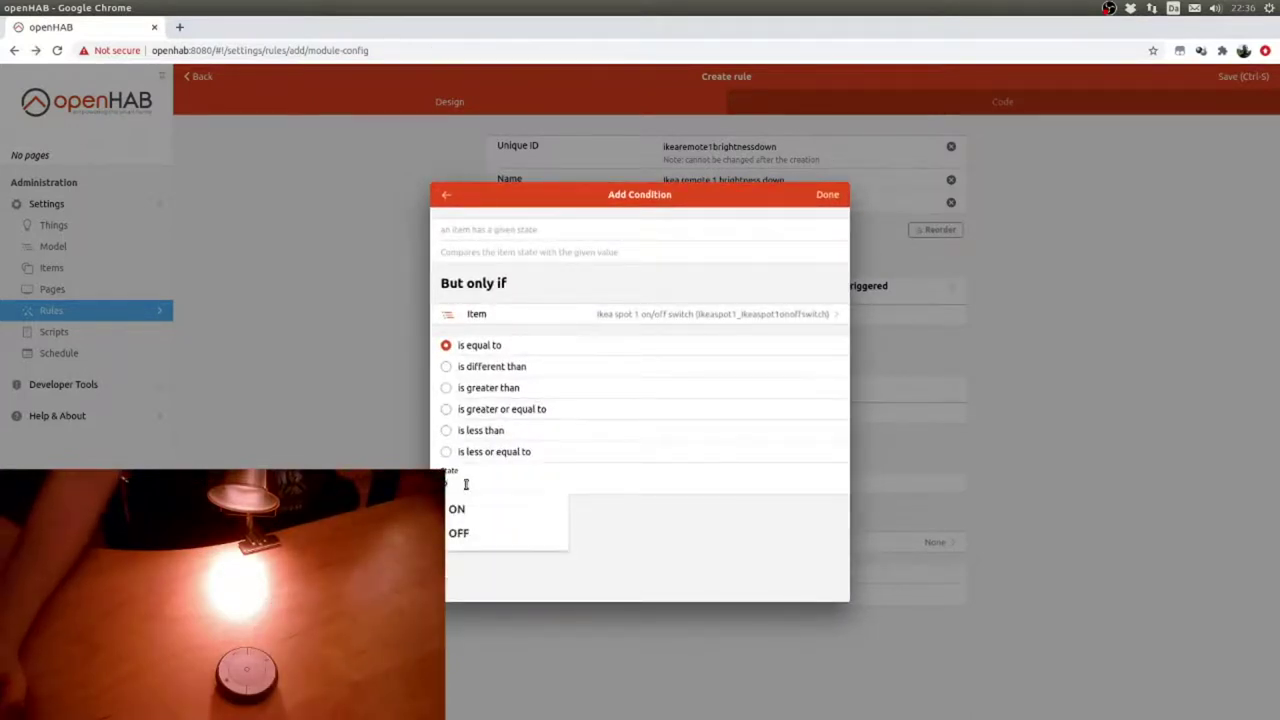
type("N")
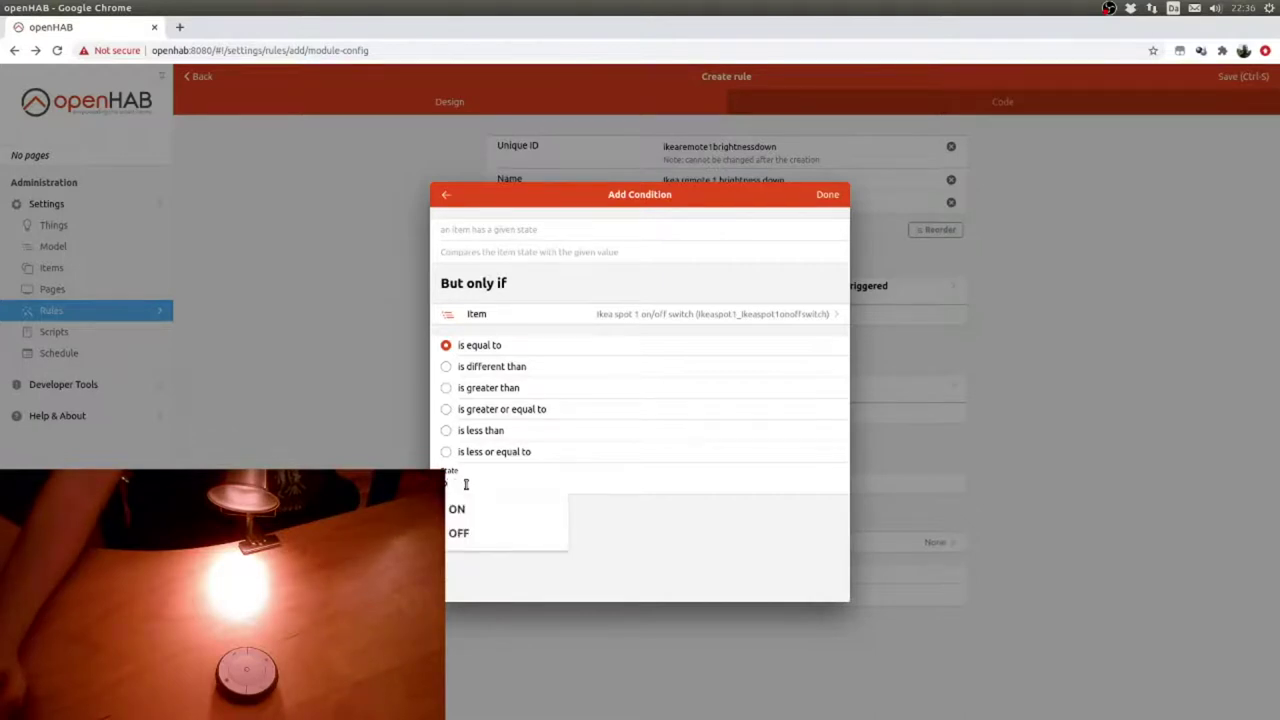
left_click(828, 195)
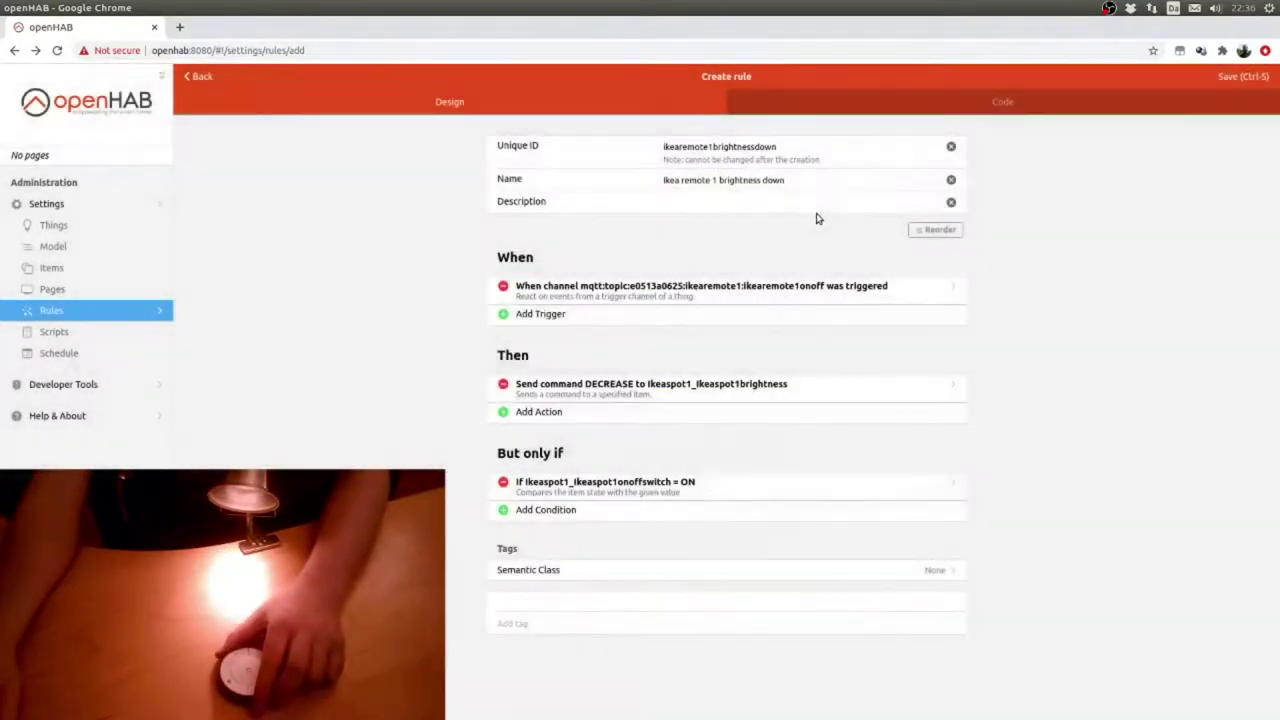
left_click(1244, 78)
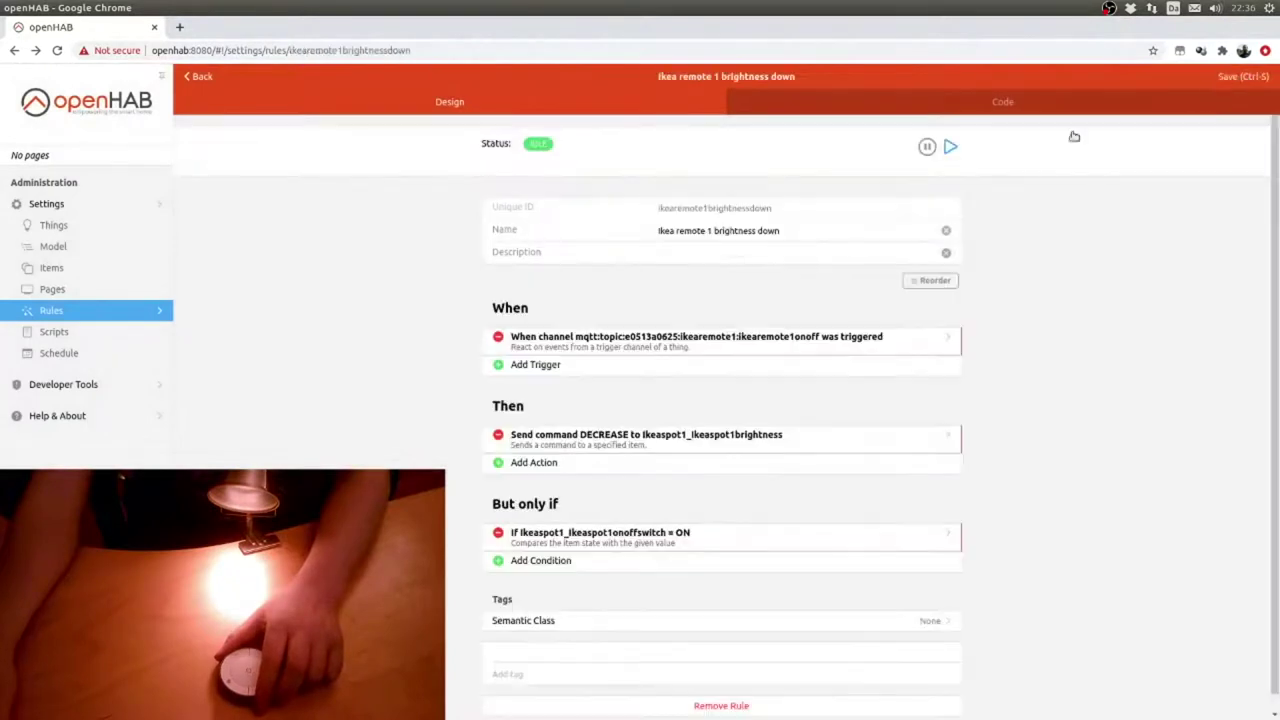
- Check the list of saved rules, and open the items list to view the Ikea spot 1 item states
left_click(97, 314)
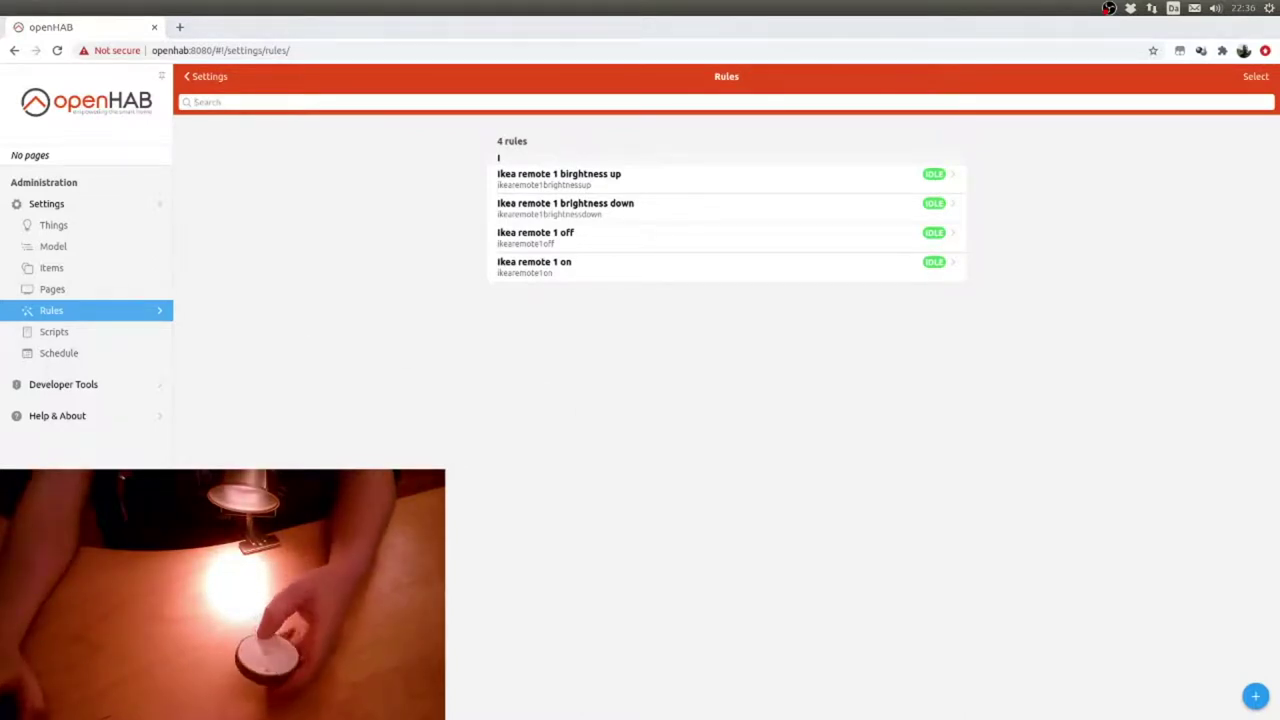
left_click(48, 270)
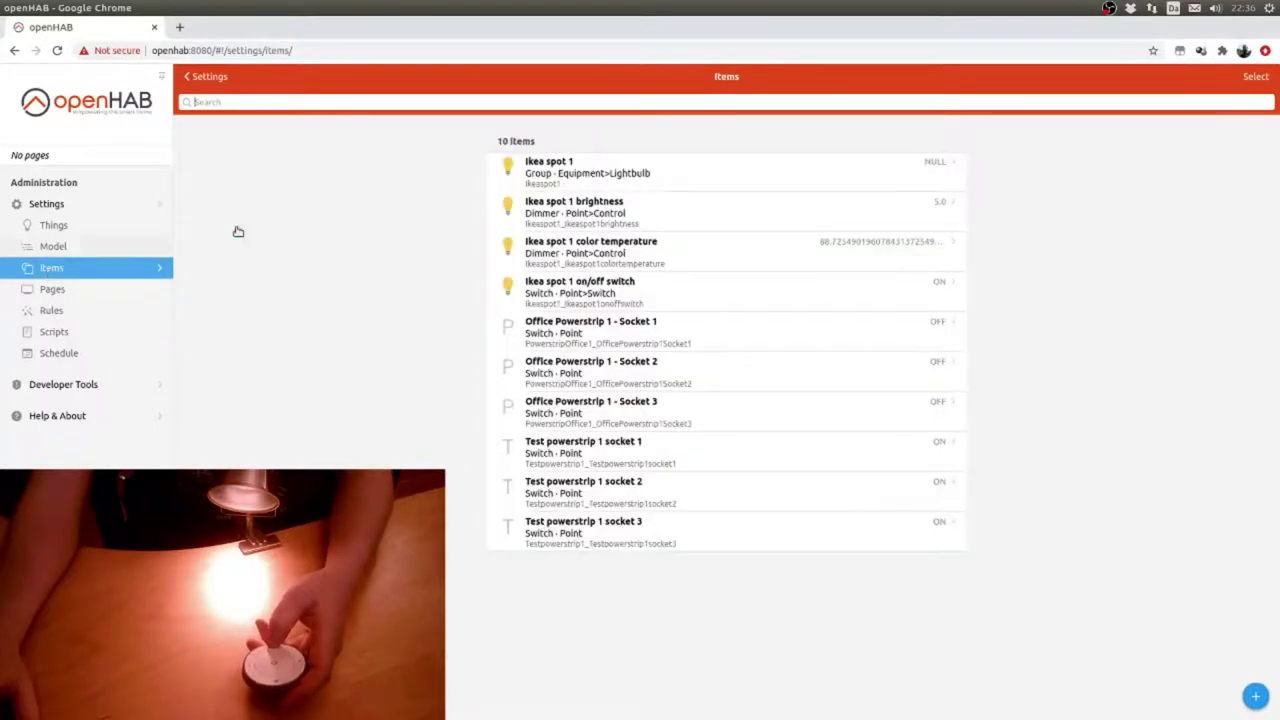
- View the Ikea spot 1 brightness item's slider while testing the remote, and return to the items list
left_click(640, 209)
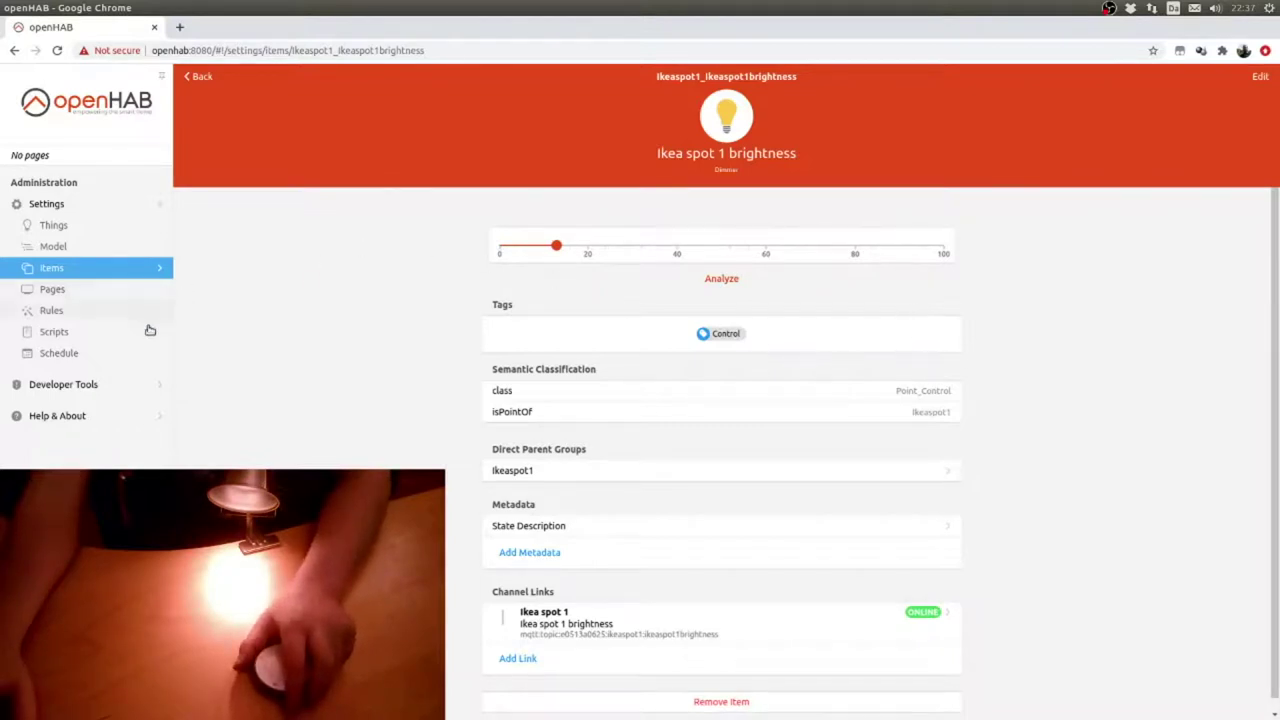
left_click(62, 270)
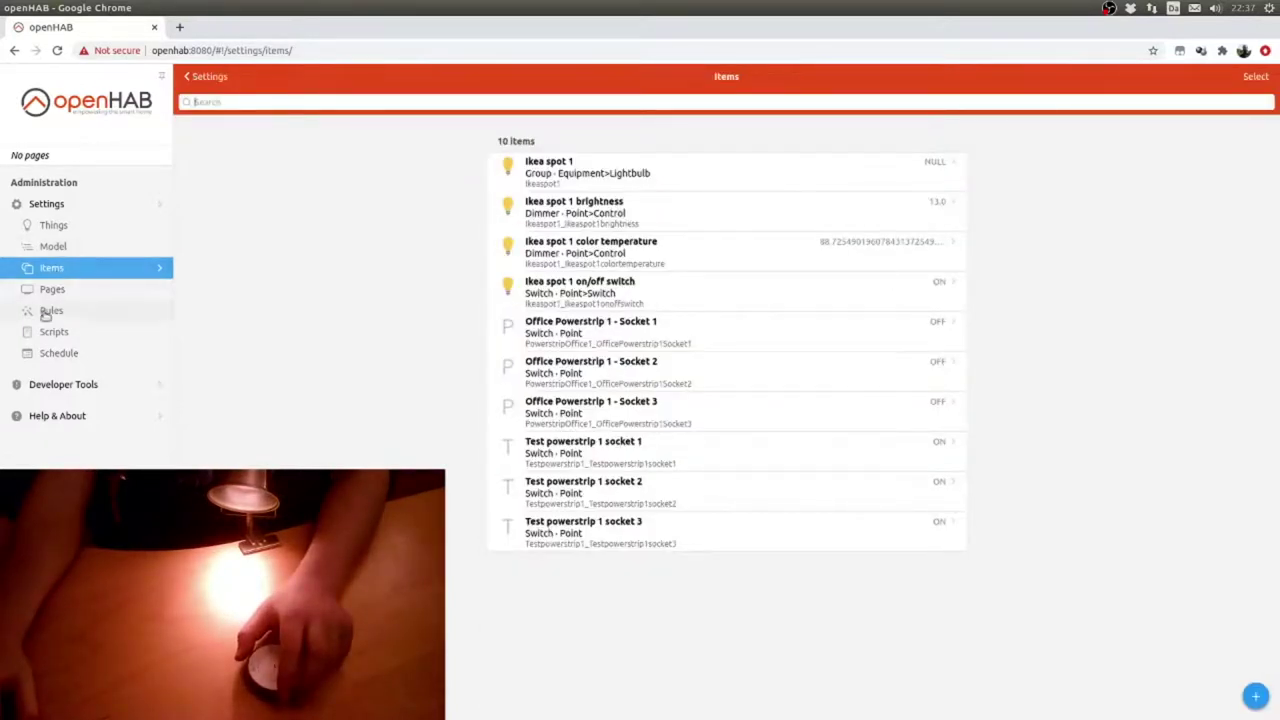
- Correct the misspelled brightness-up rule's name to "Ikea remote 1 brightness up", save it, and return to the rules list
left_click(47, 312)
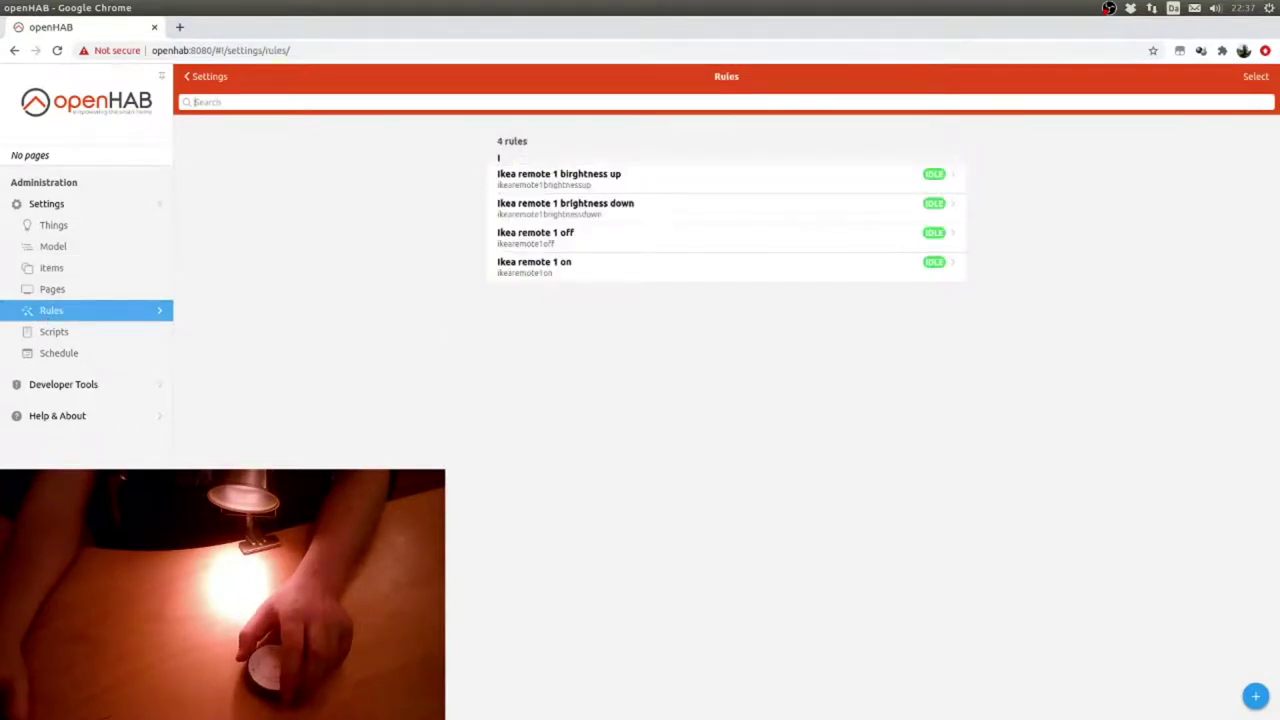
left_click(613, 175)
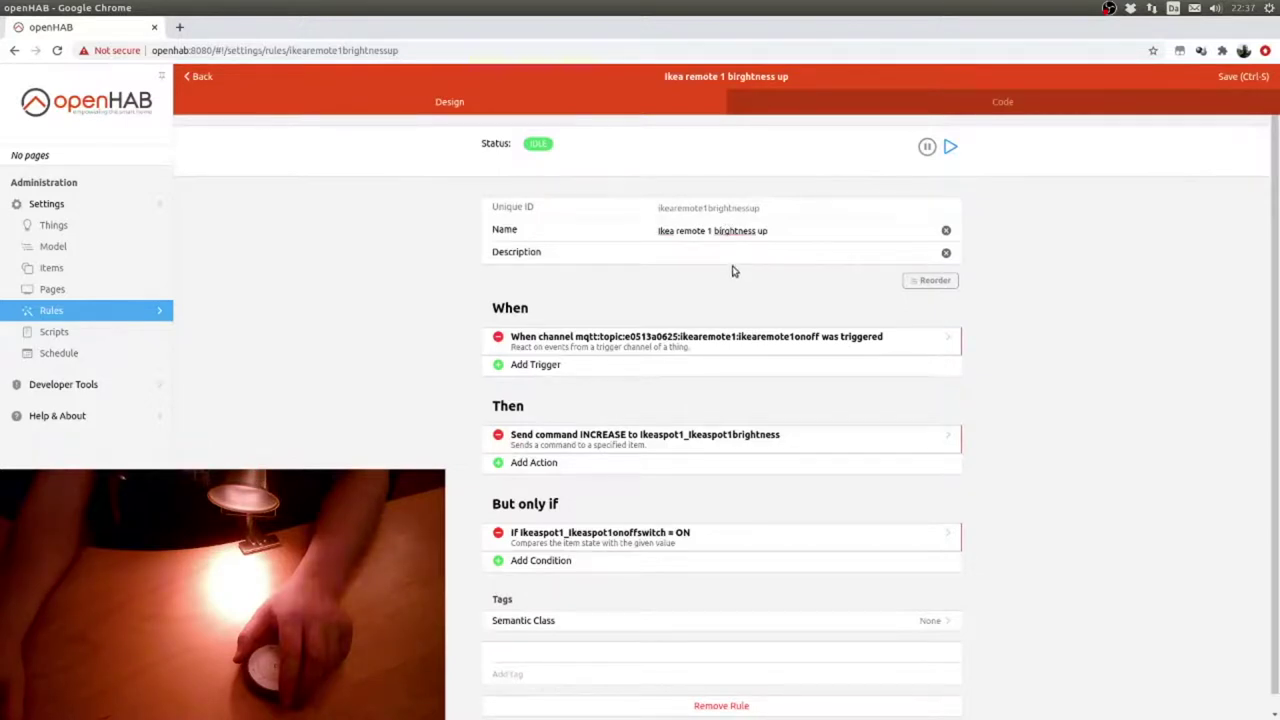
key("BackSpace")
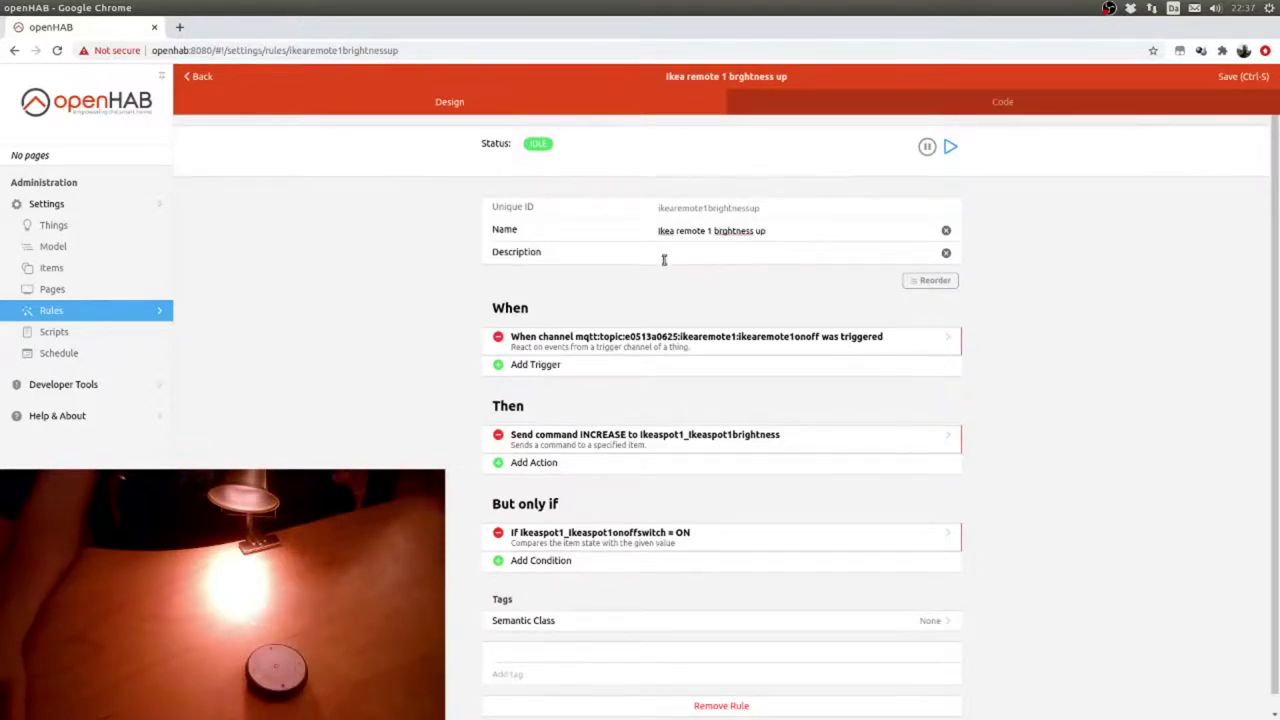
type("i")
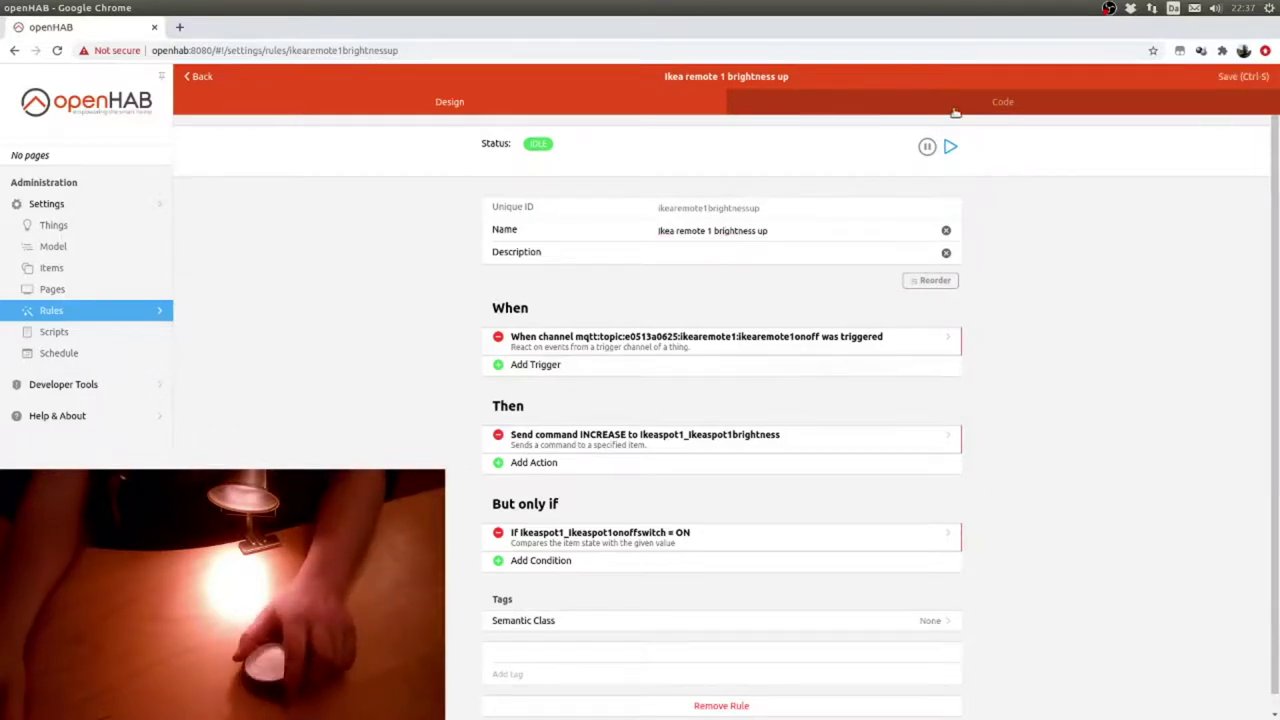
left_click(94, 311)
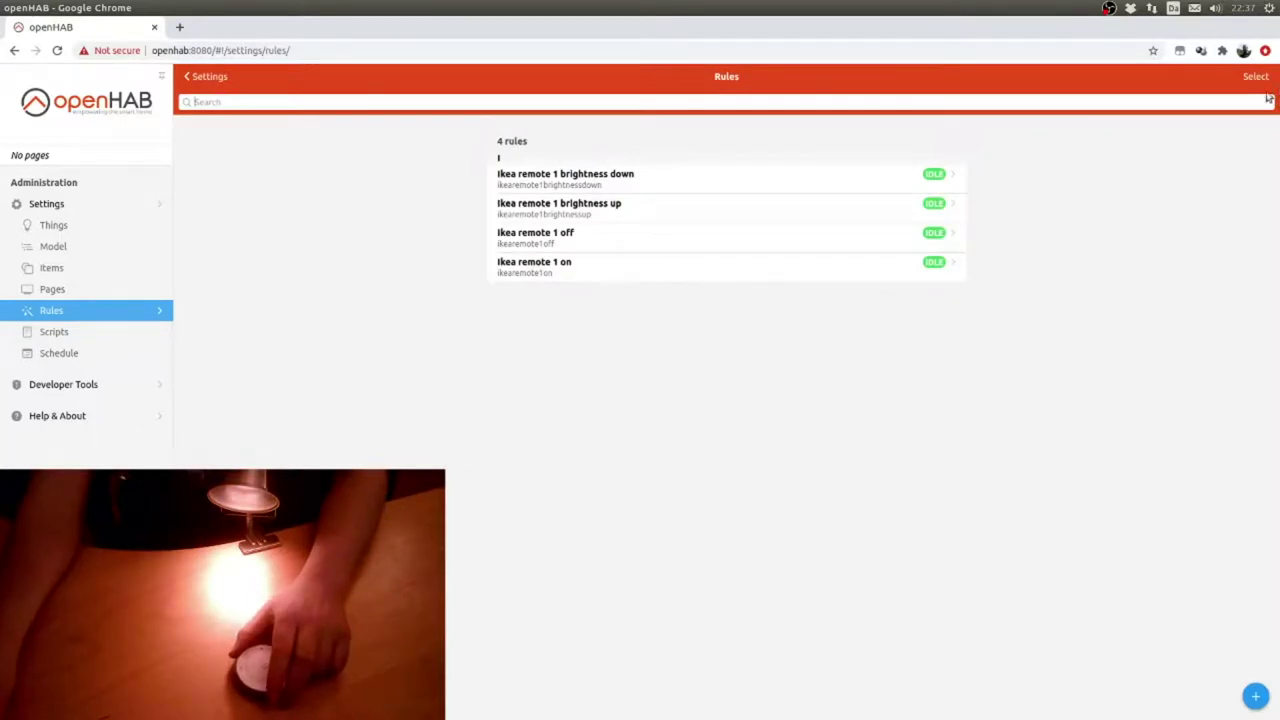
- Create a new rule with the unique ID ikearemote1colortempcold and the name "Ikea remote 1 color temp cold"
left_click(1254, 698)
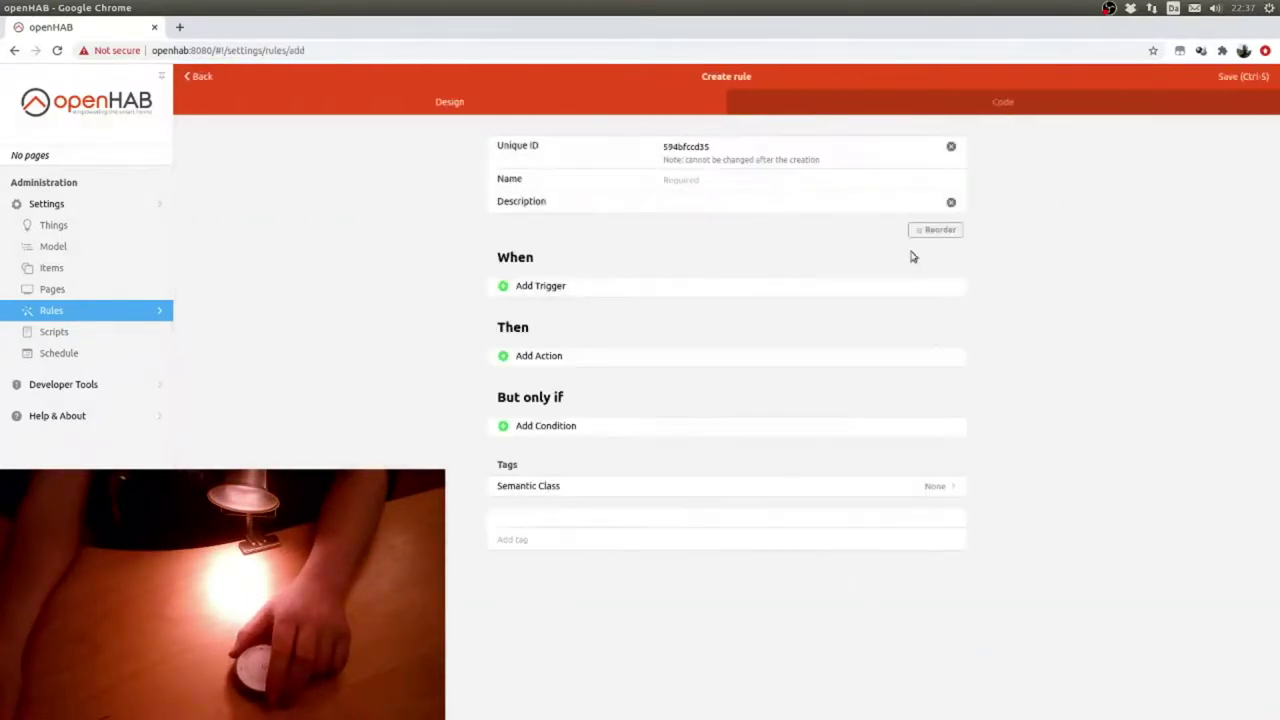
left_click_drag(736, 148, 490, 126)
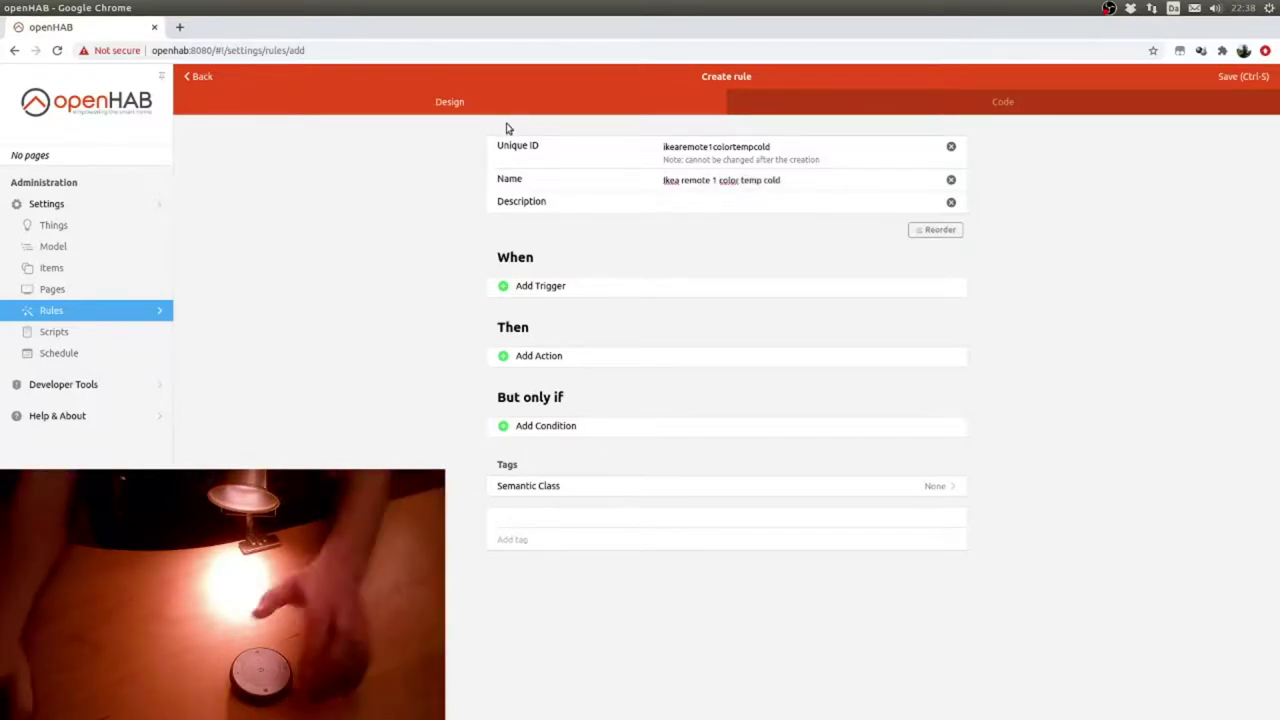
- Add a thing trigger for Ikea remote 1 that fires on the trigger channel ikearemote1onoff (Ikea remote 1 on/off)
left_click(539, 286)
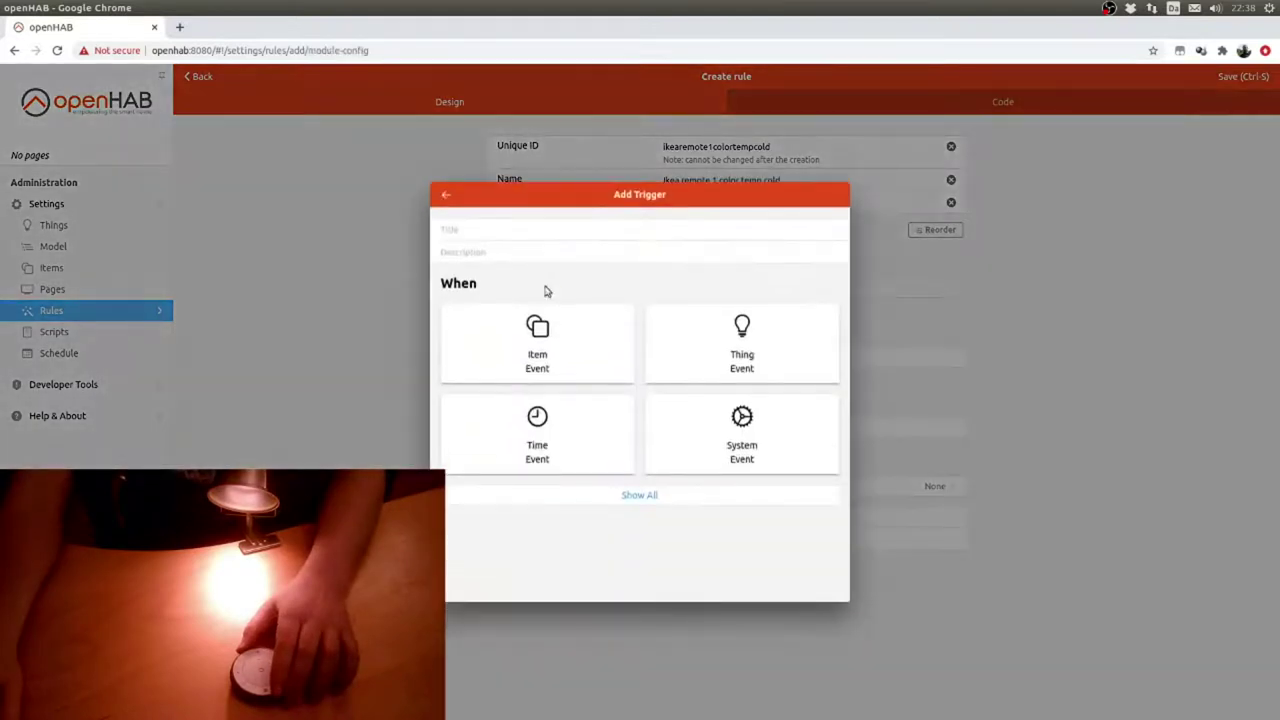
left_click(700, 361)
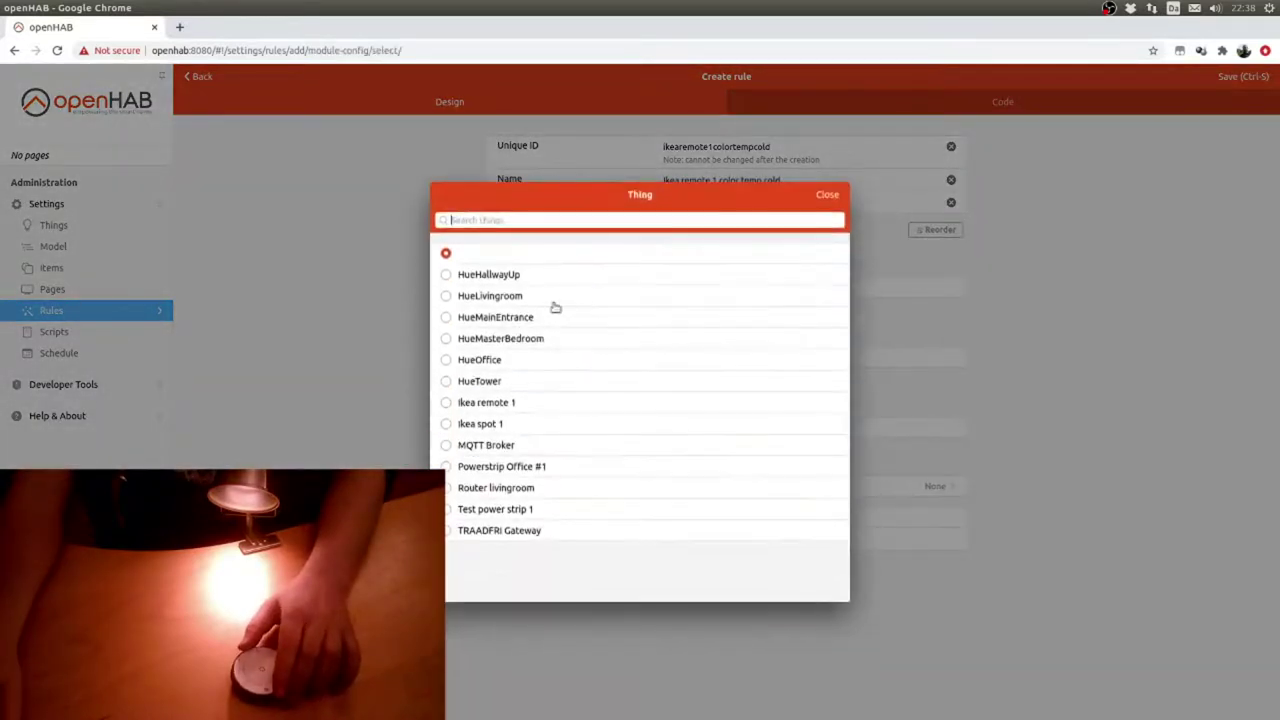
left_click(485, 405)
left_click(583, 424)
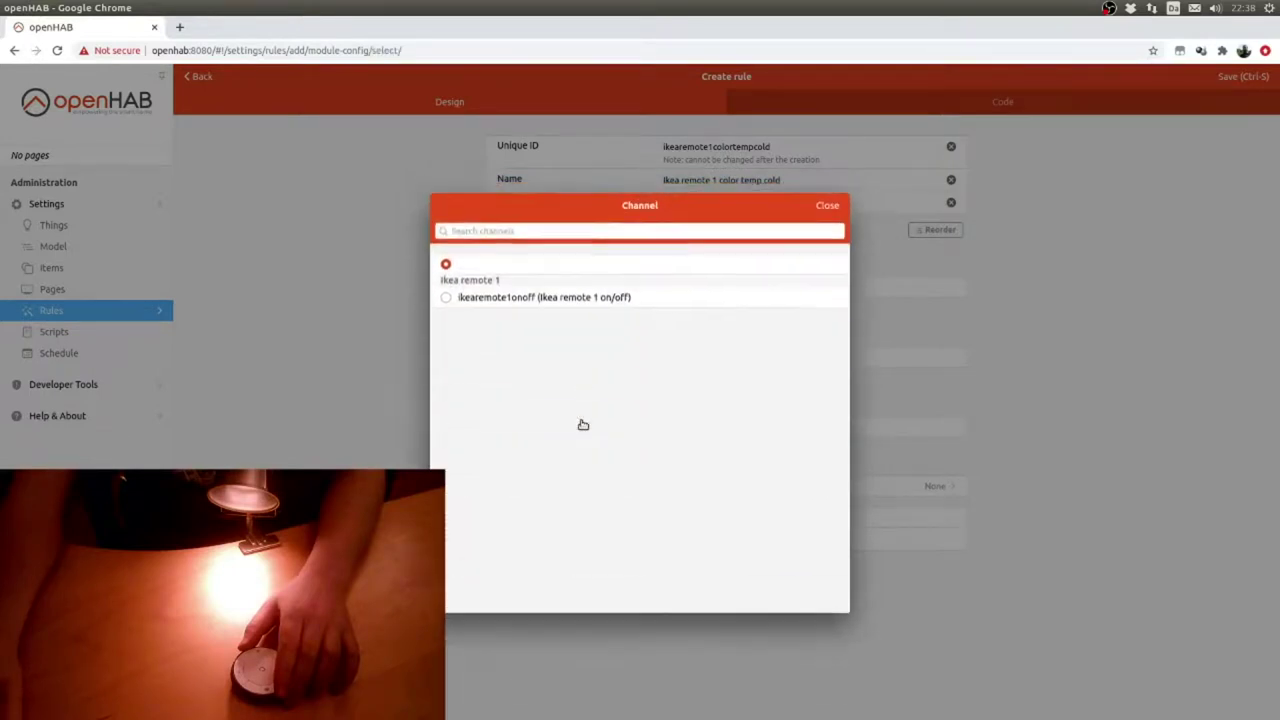
left_click(563, 297)
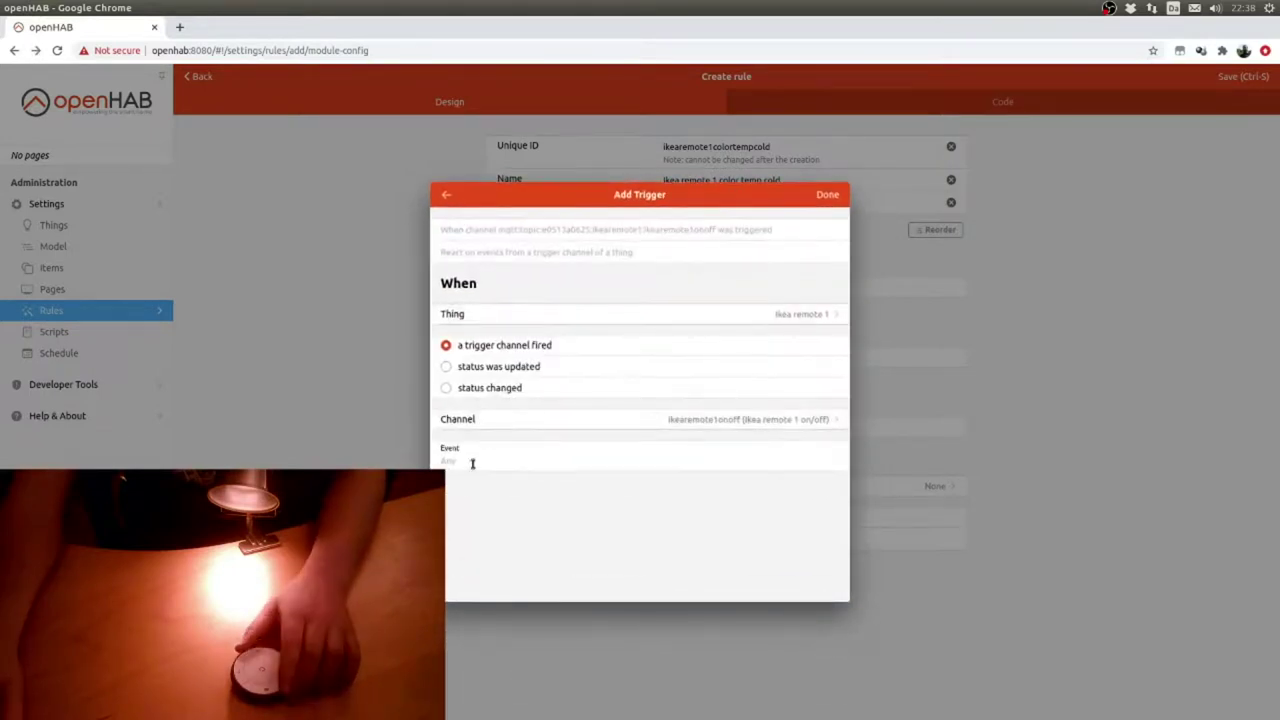
left_click(472, 463)
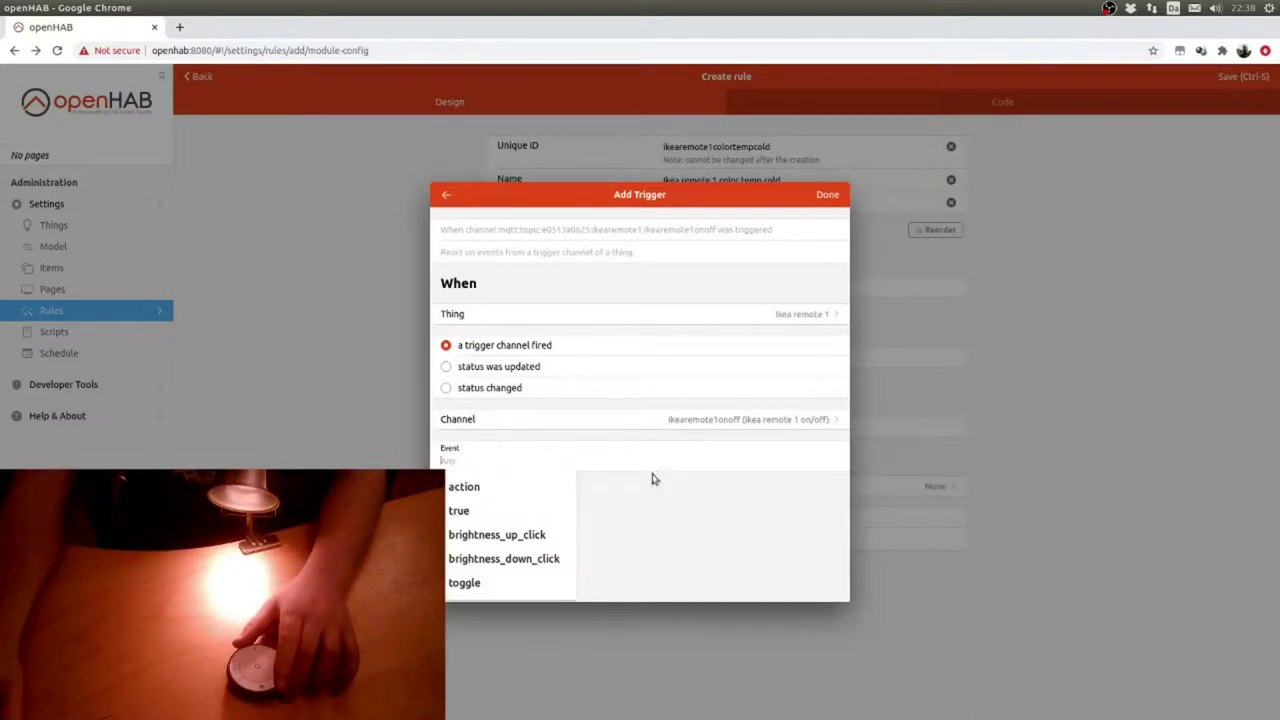
left_click(703, 549)
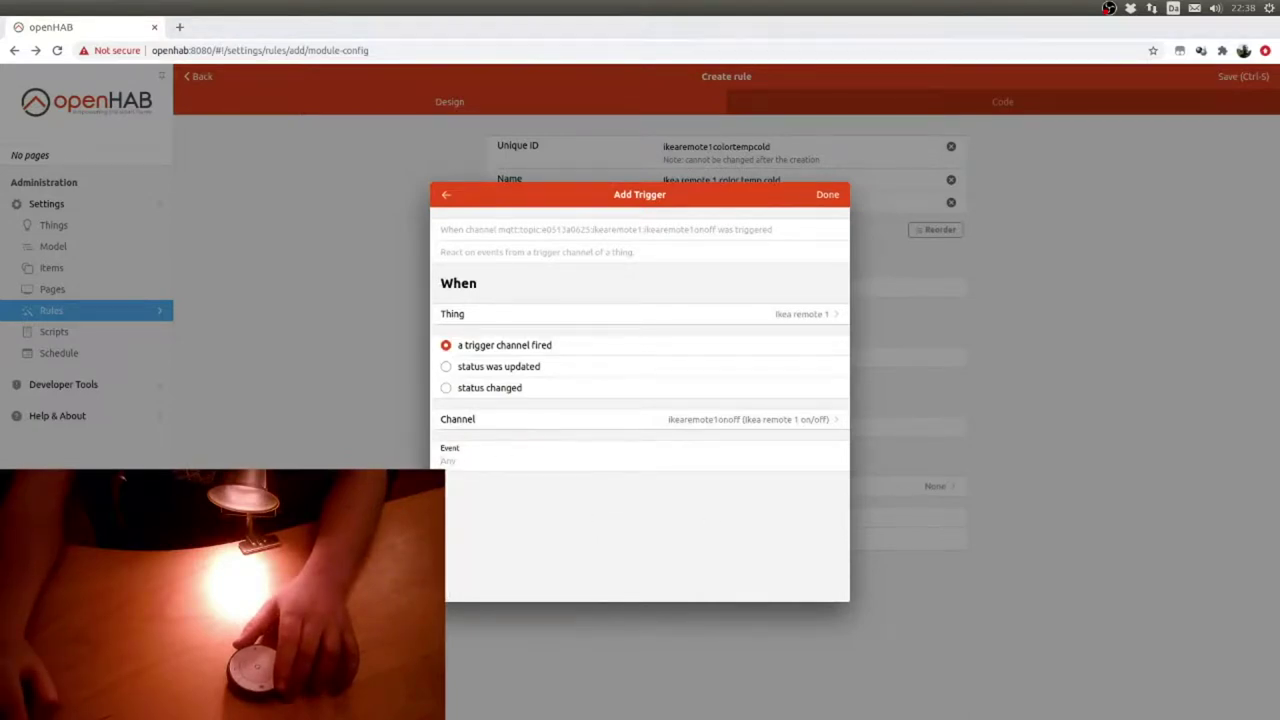
- Copy the payload arrow_left_click from the Zigbee2MQTT log in the terminal, enter it as the openHAB trigger's event, and finish the trigger
key("alt+Tab")
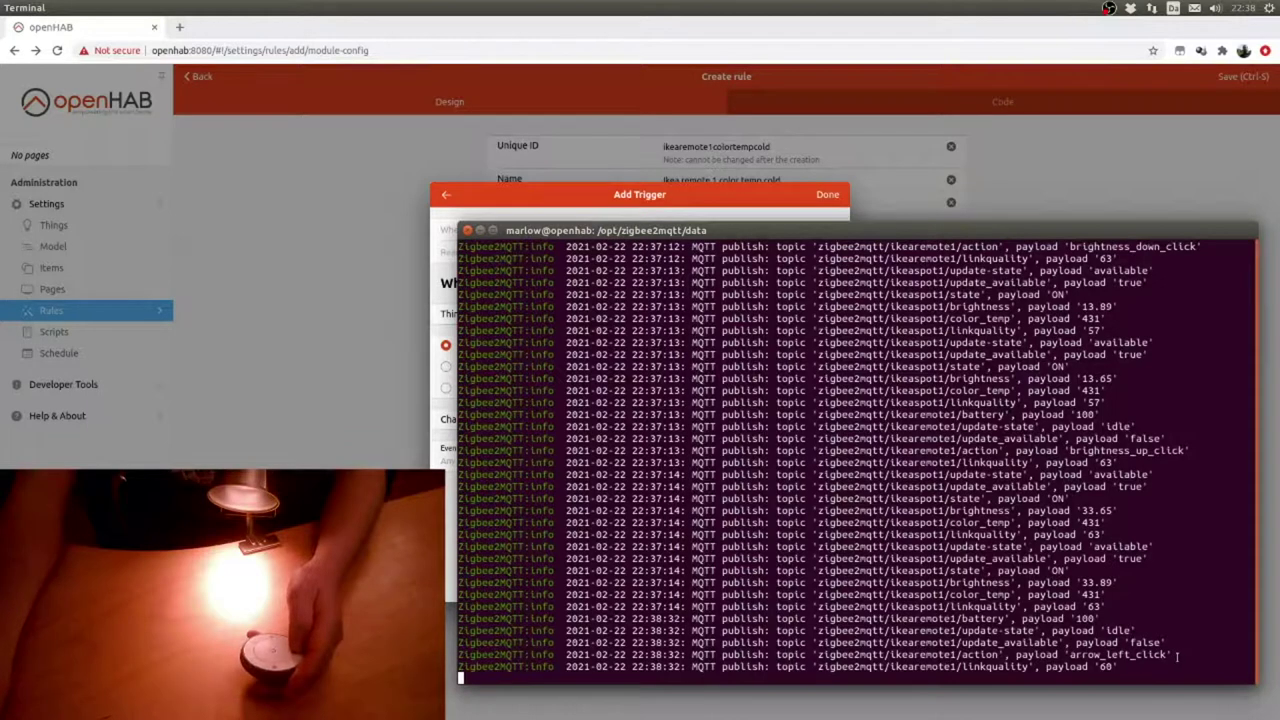
left_click_drag(1168, 654, 1088, 655)
right_click(1072, 654)
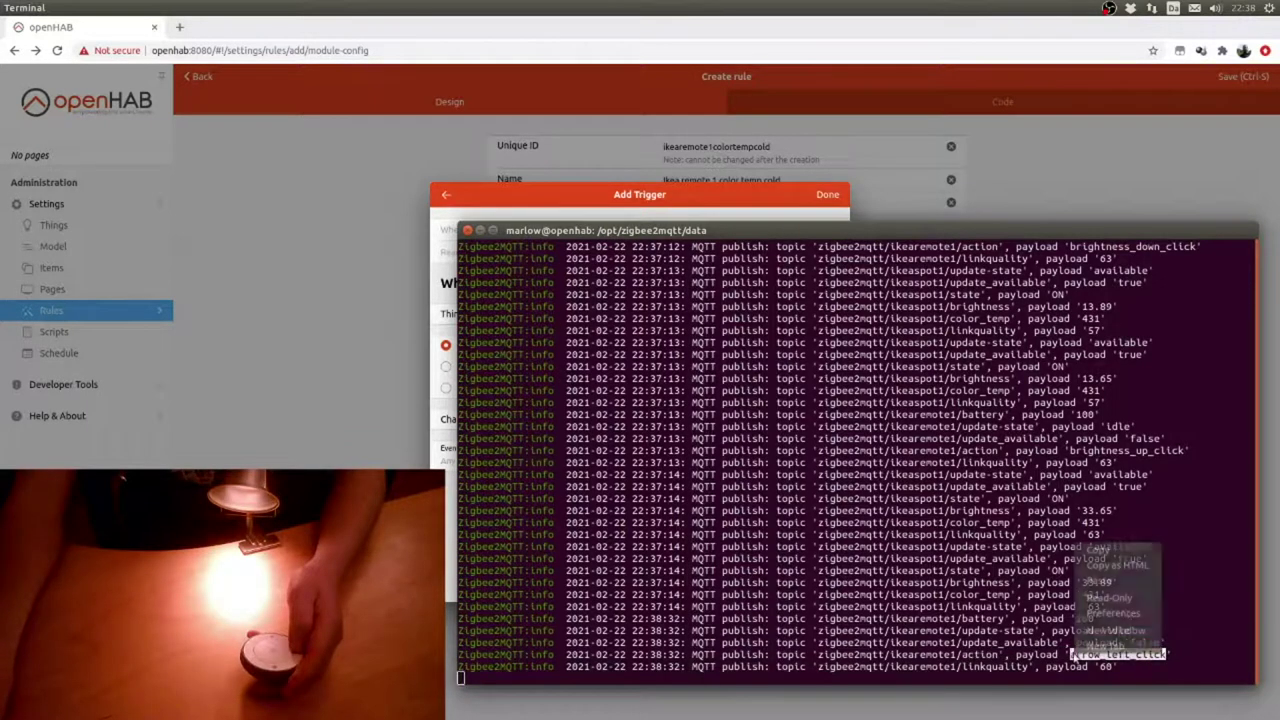
left_click(1094, 551)
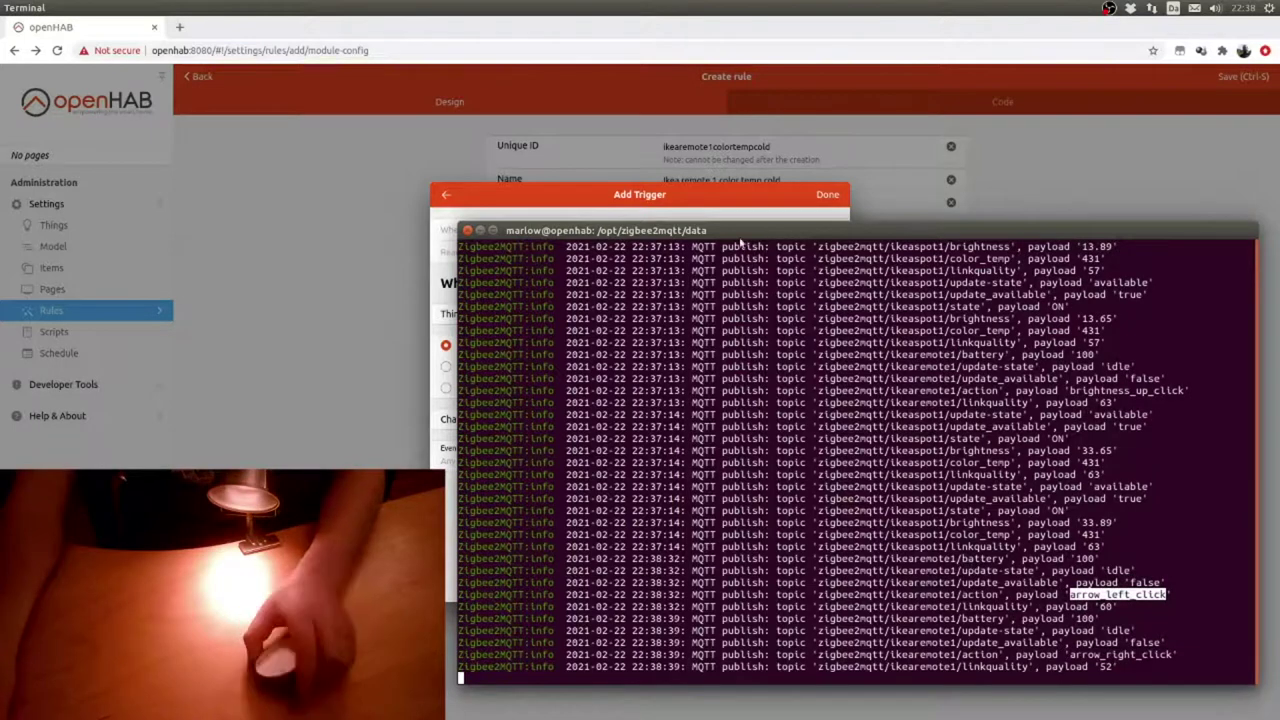
key("alt+Tab")
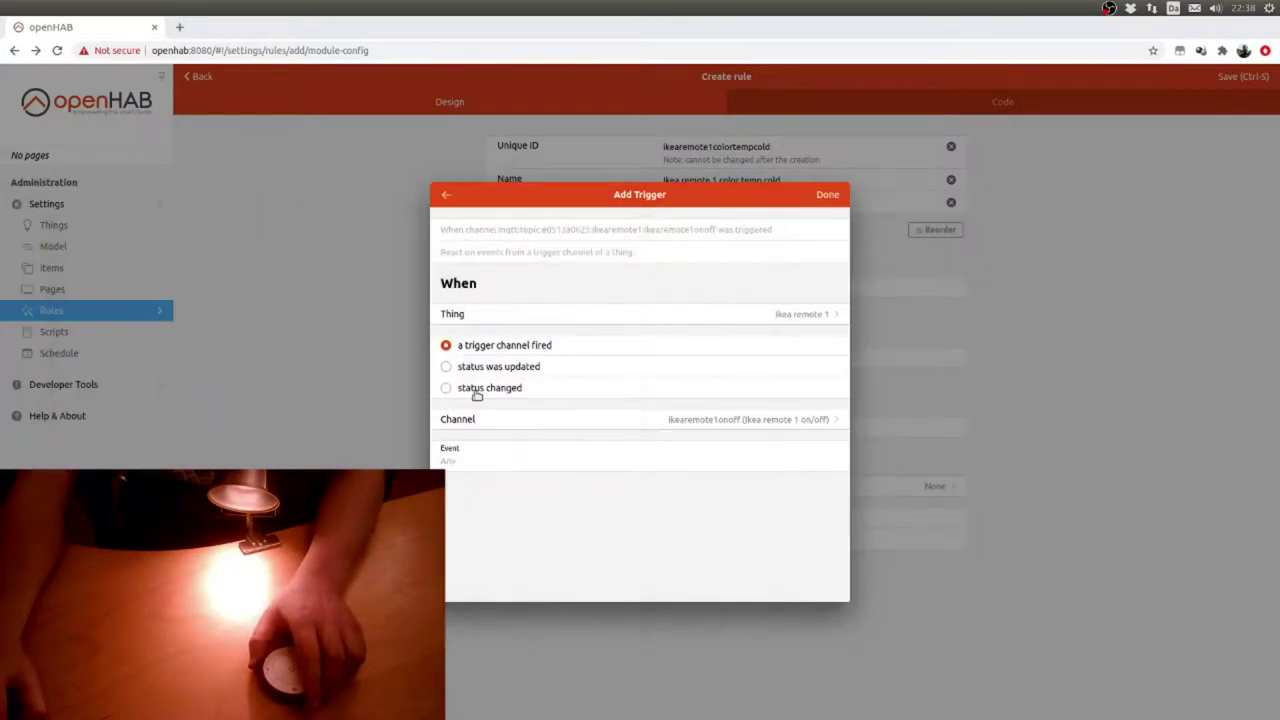
left_click(494, 462)
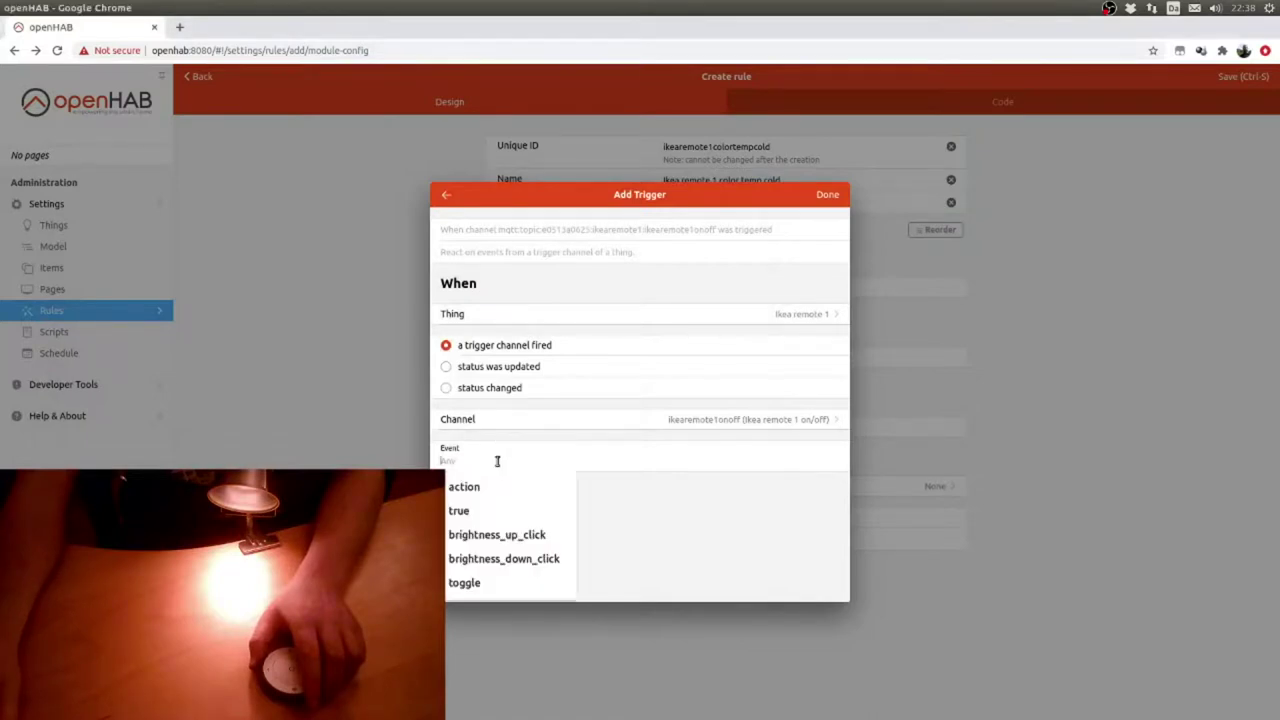
key("ctrl+v")
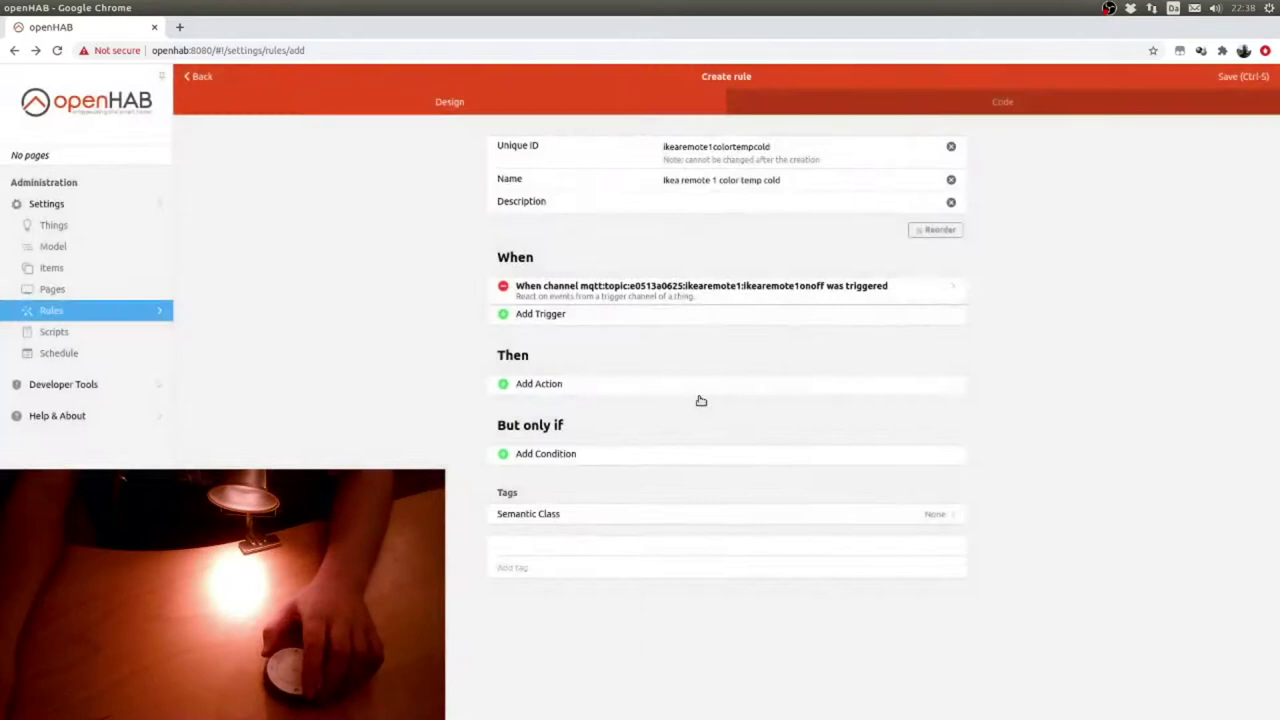
- Add an item action that sends the command DECREASE to the Ikea spot 1 color temperature item
left_click(553, 387)
left_click(598, 375)
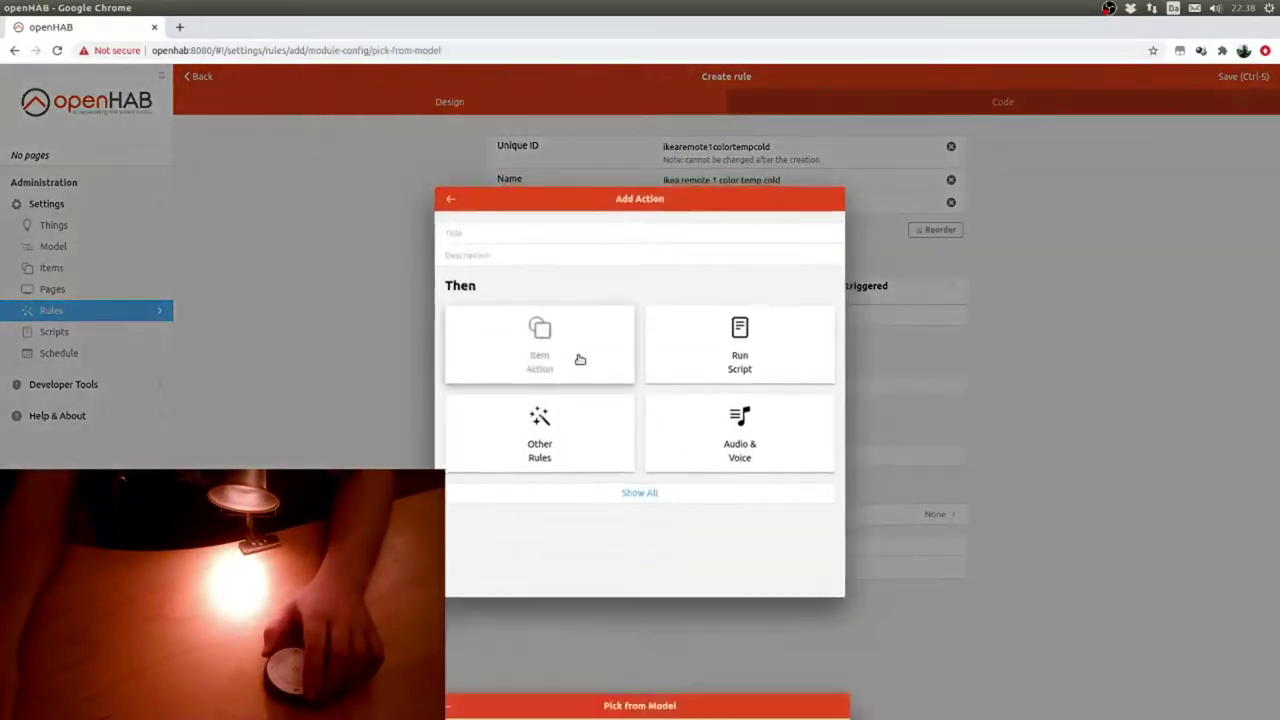
left_click(448, 256)
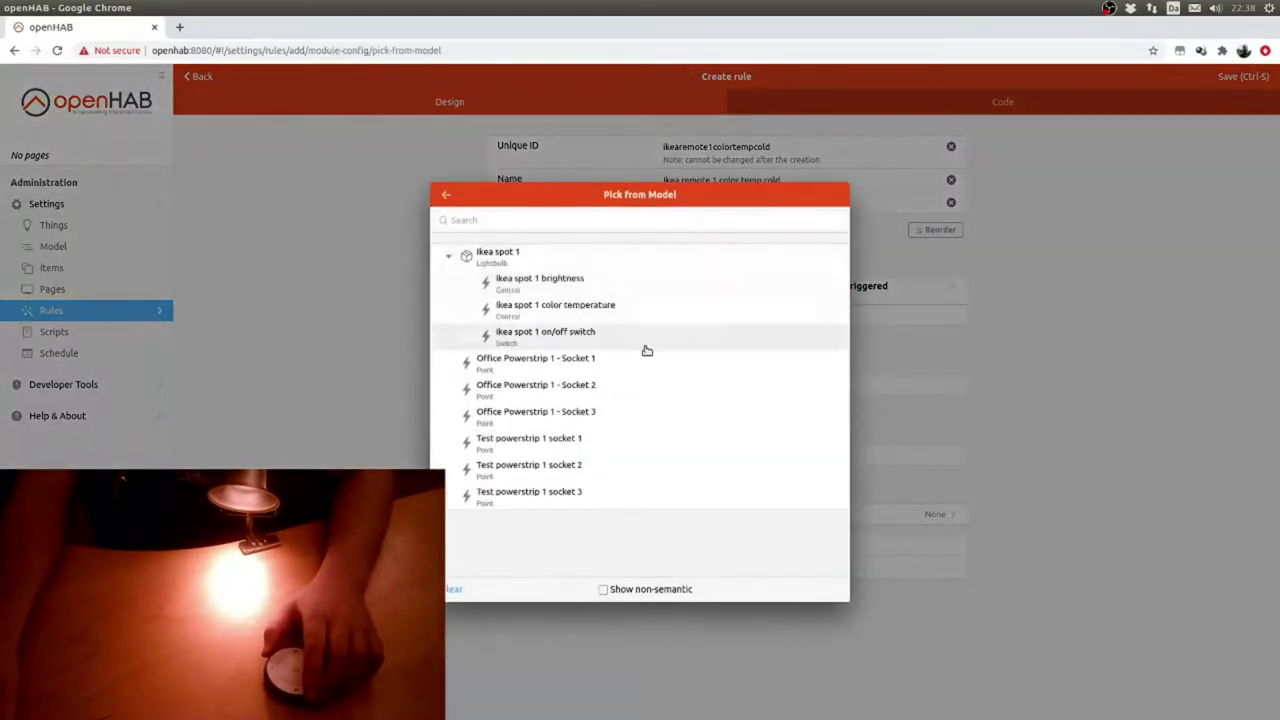
left_click(591, 312)
left_click(830, 196)
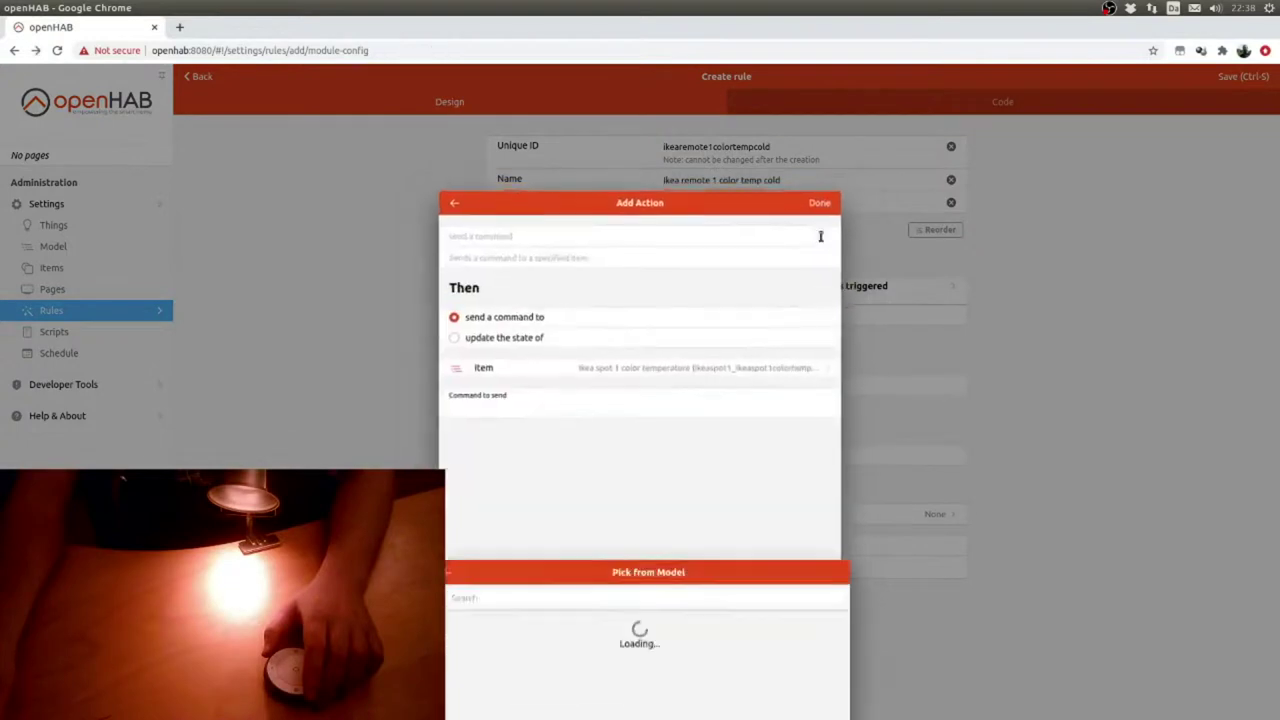
left_click(480, 405)
left_click(475, 481)
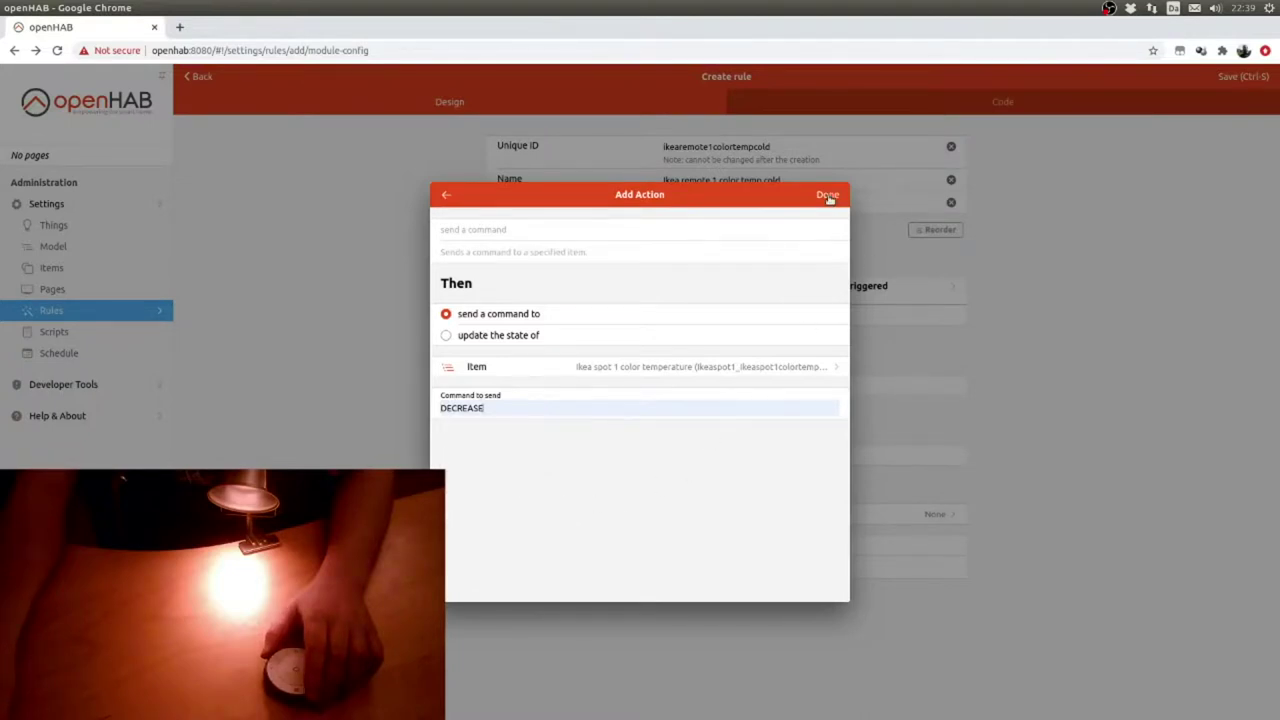
left_click(828, 197)
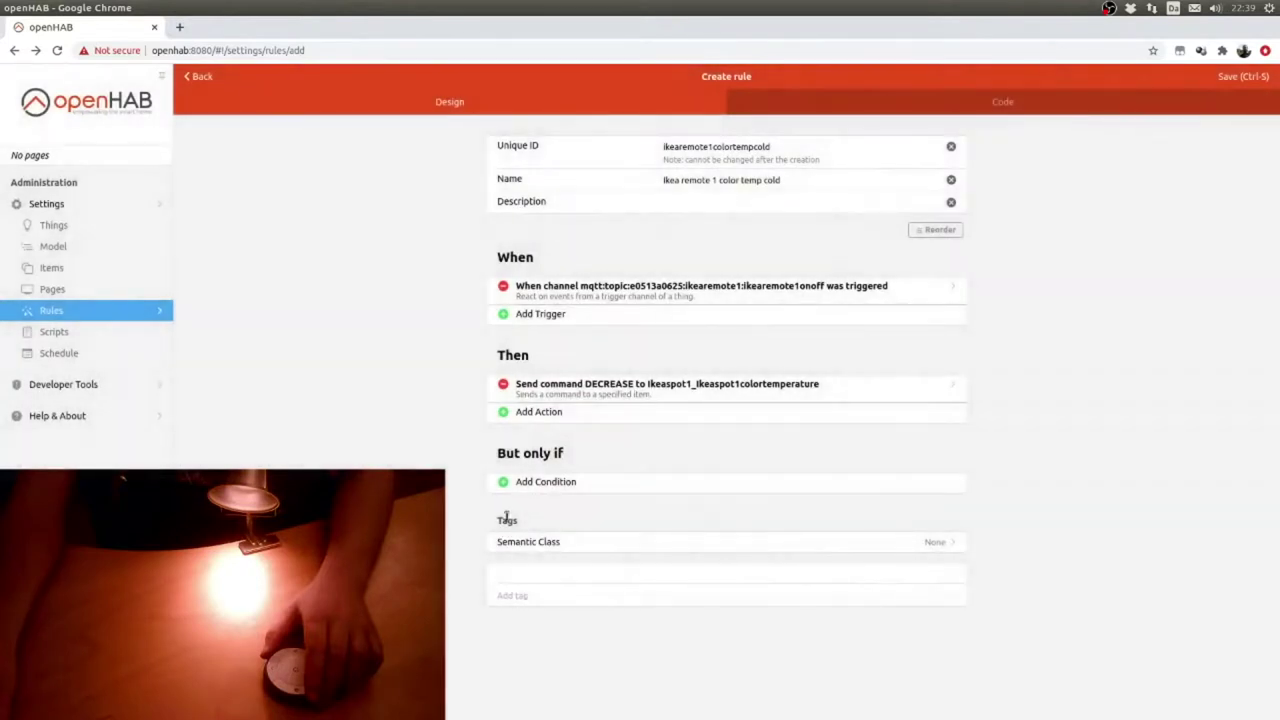
- Add an item condition requiring the Ikea spot 1 on/off switch to be equal to ON, and save the color temp cold rule
left_click(545, 488)
left_click(563, 354)
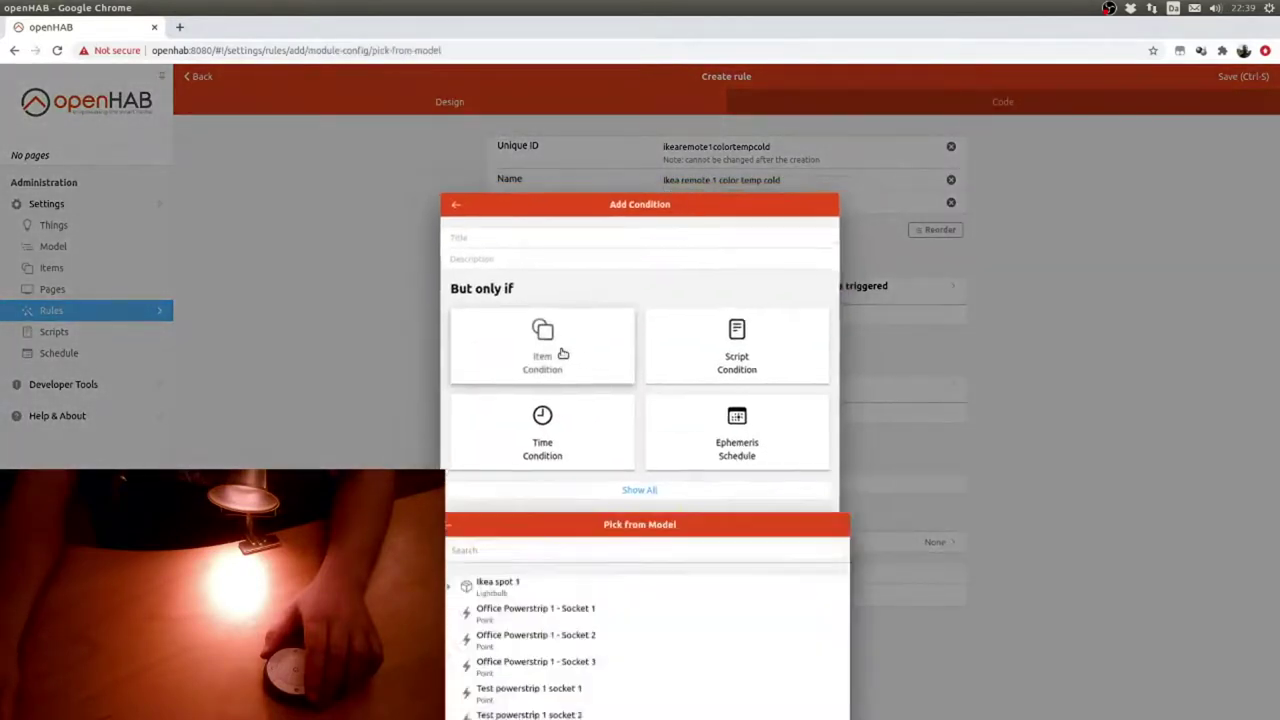
left_click(446, 257)
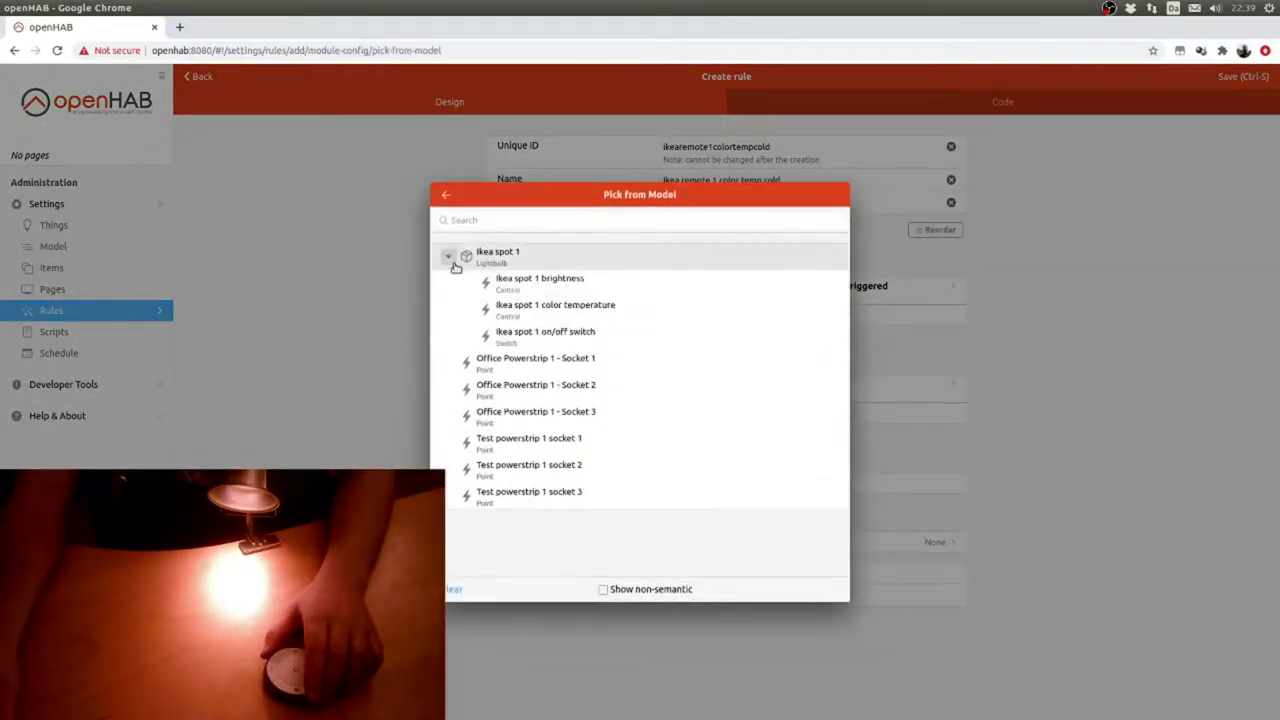
left_click(535, 337)
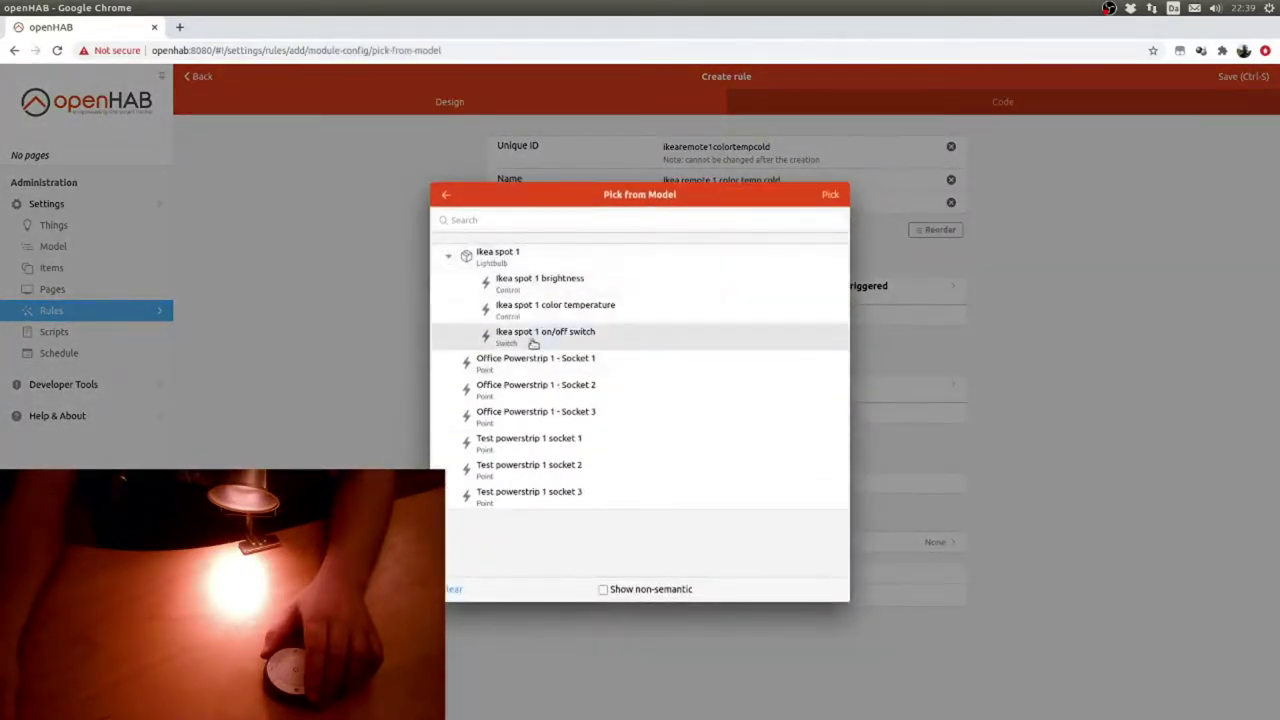
left_click(829, 194)
left_click(474, 486)
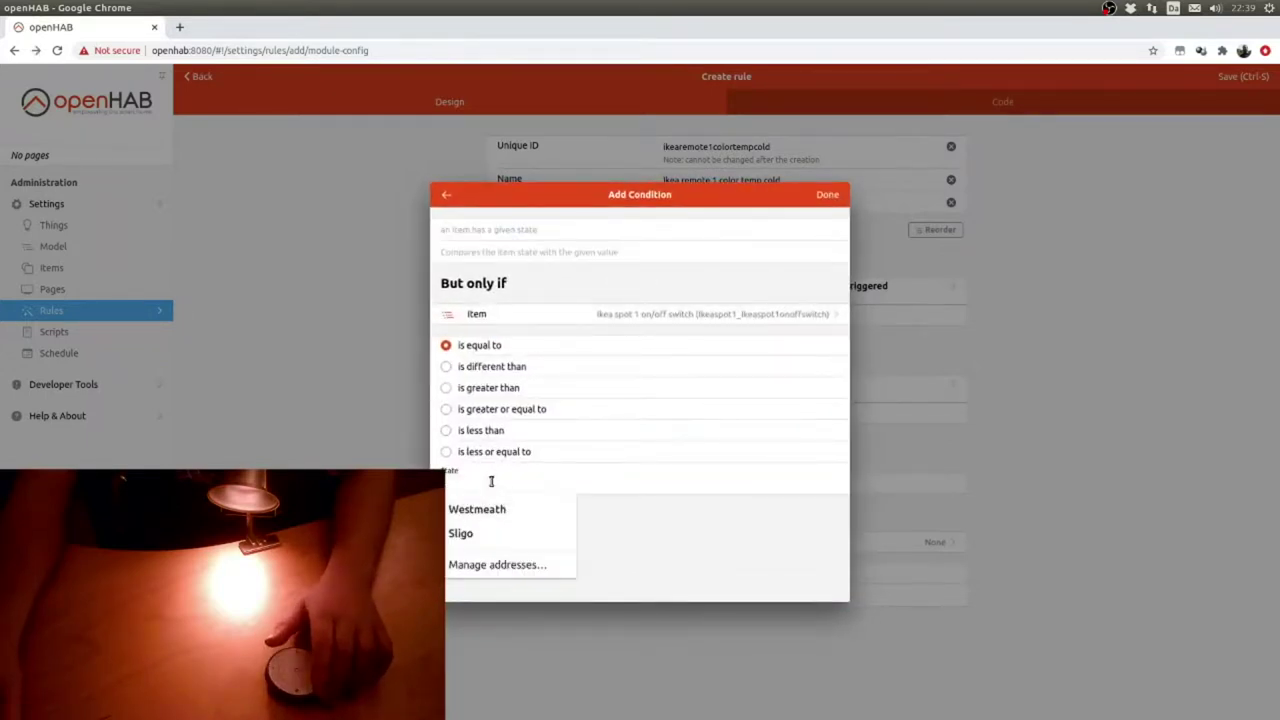
type("ON")
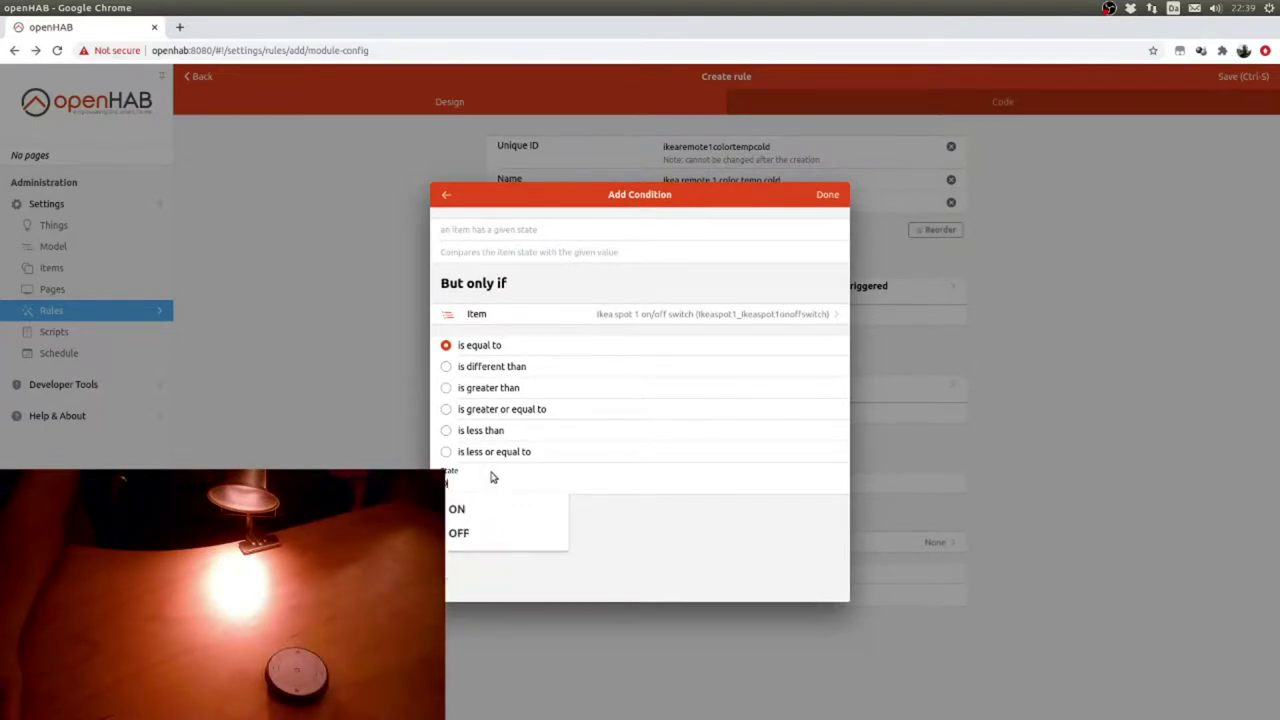
left_click(827, 194)
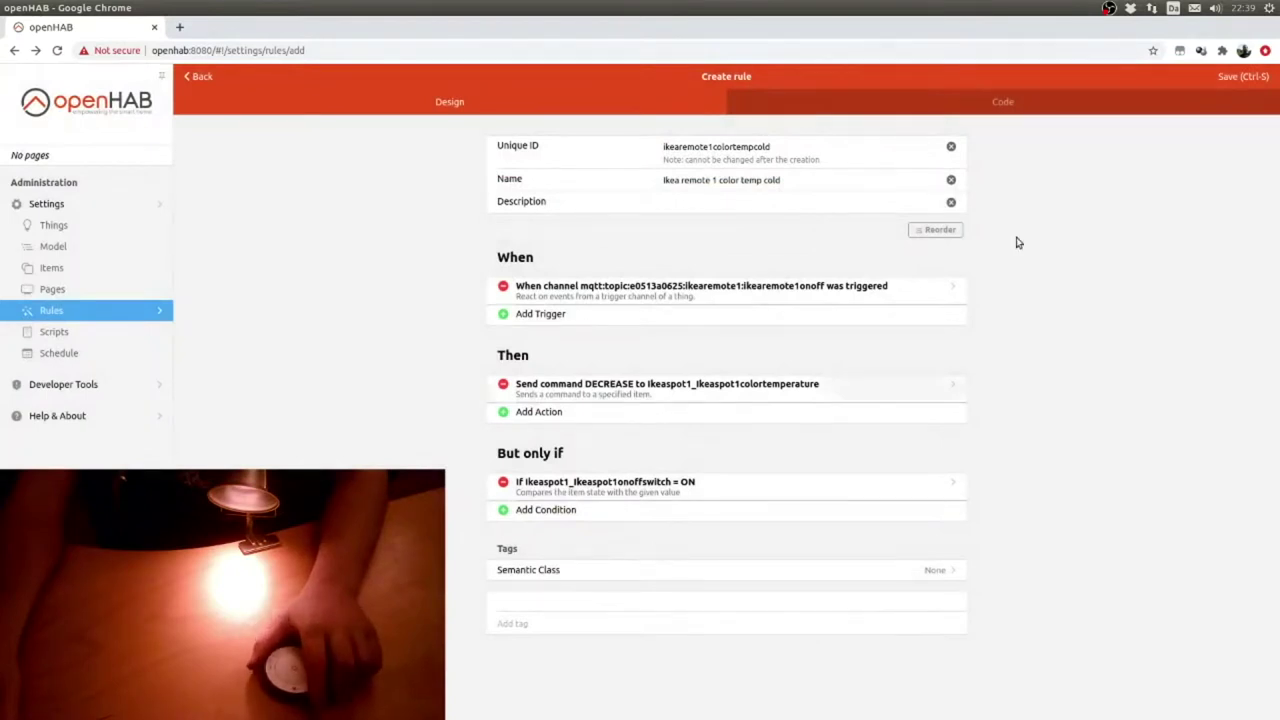
left_click(1243, 76)
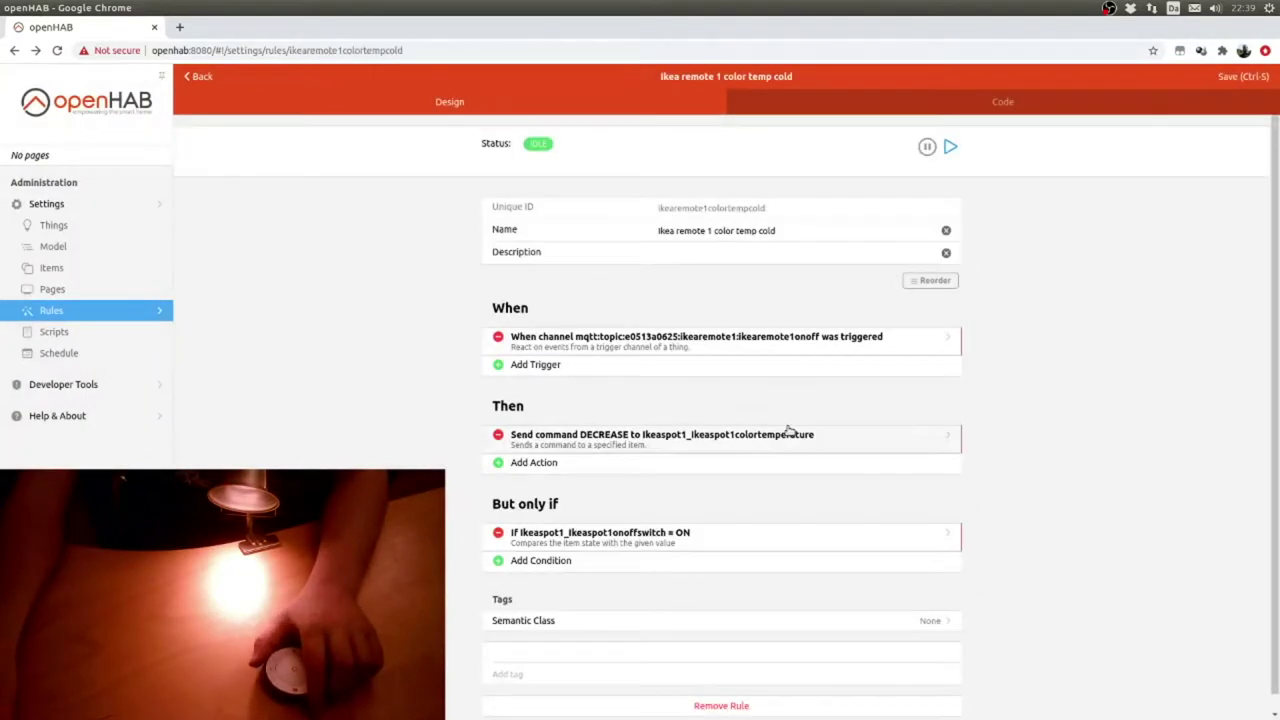
- Create a new rule with the unique ID ikearemote1colortempwarm and the name Ikea remote 1 color temp warm
left_click(74, 313)
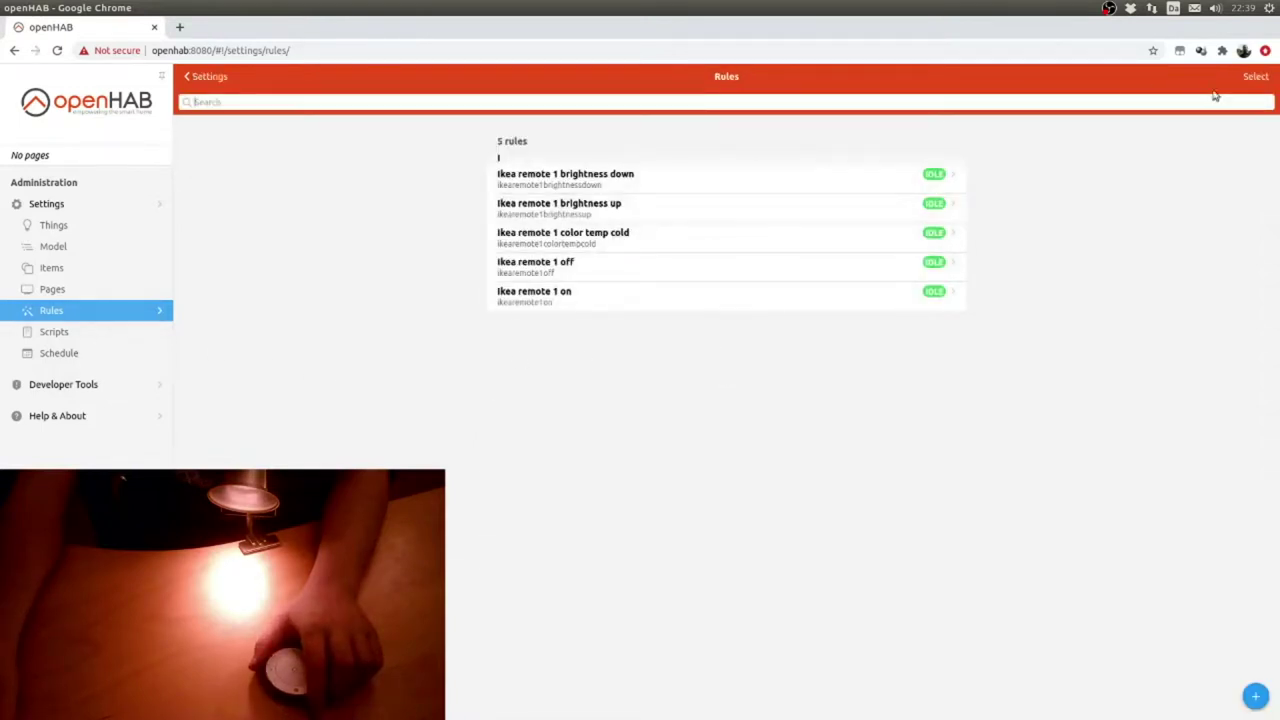
left_click(1256, 696)
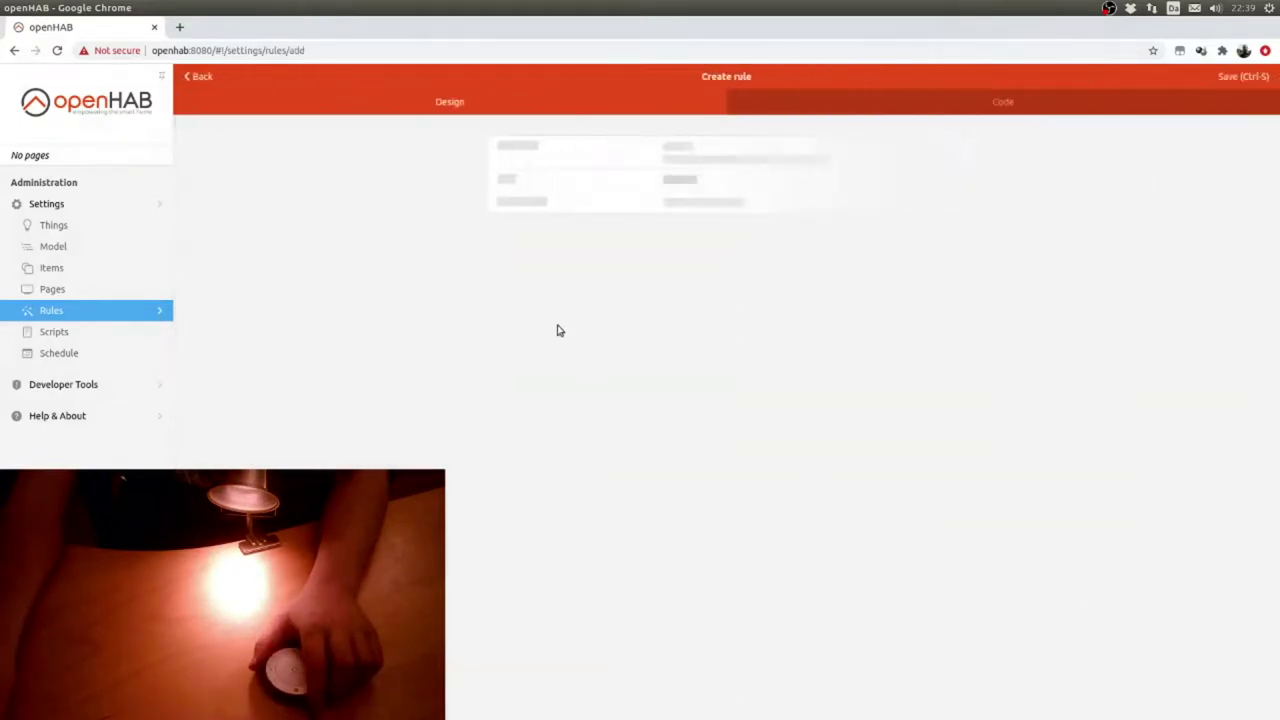
left_click_drag(748, 145, 630, 126)
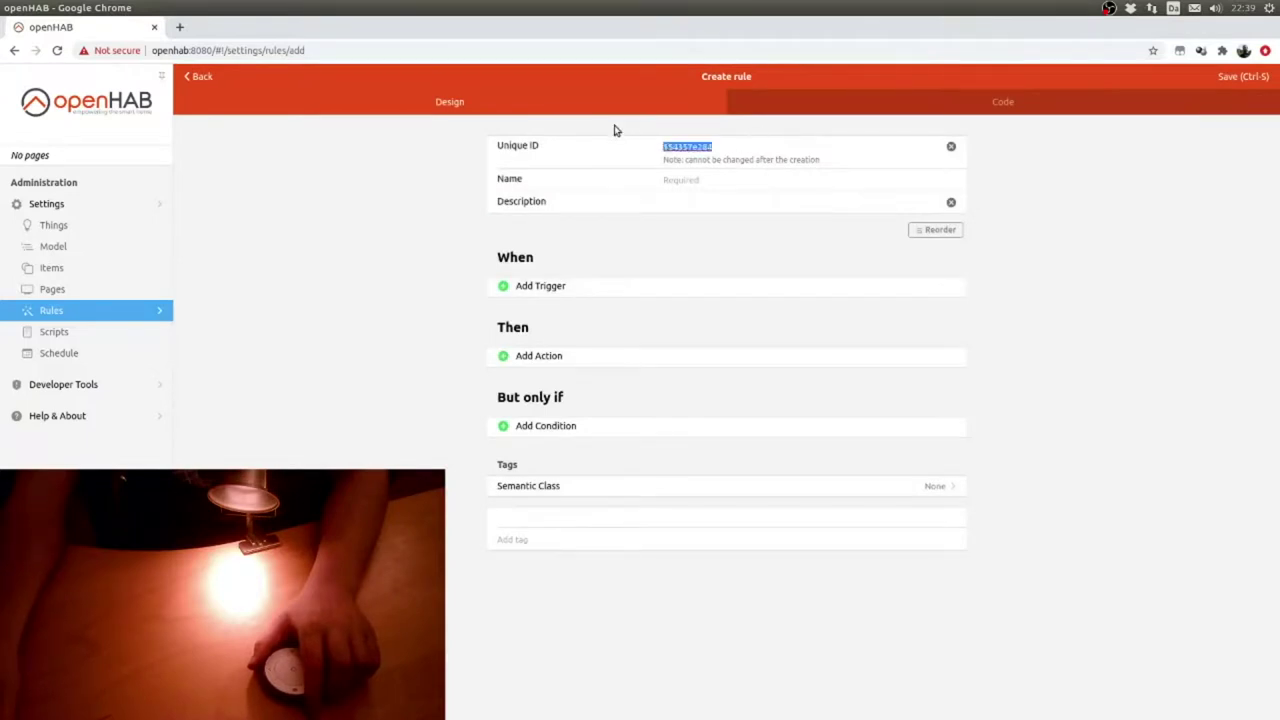
type("ikearemote1colortempwarm")
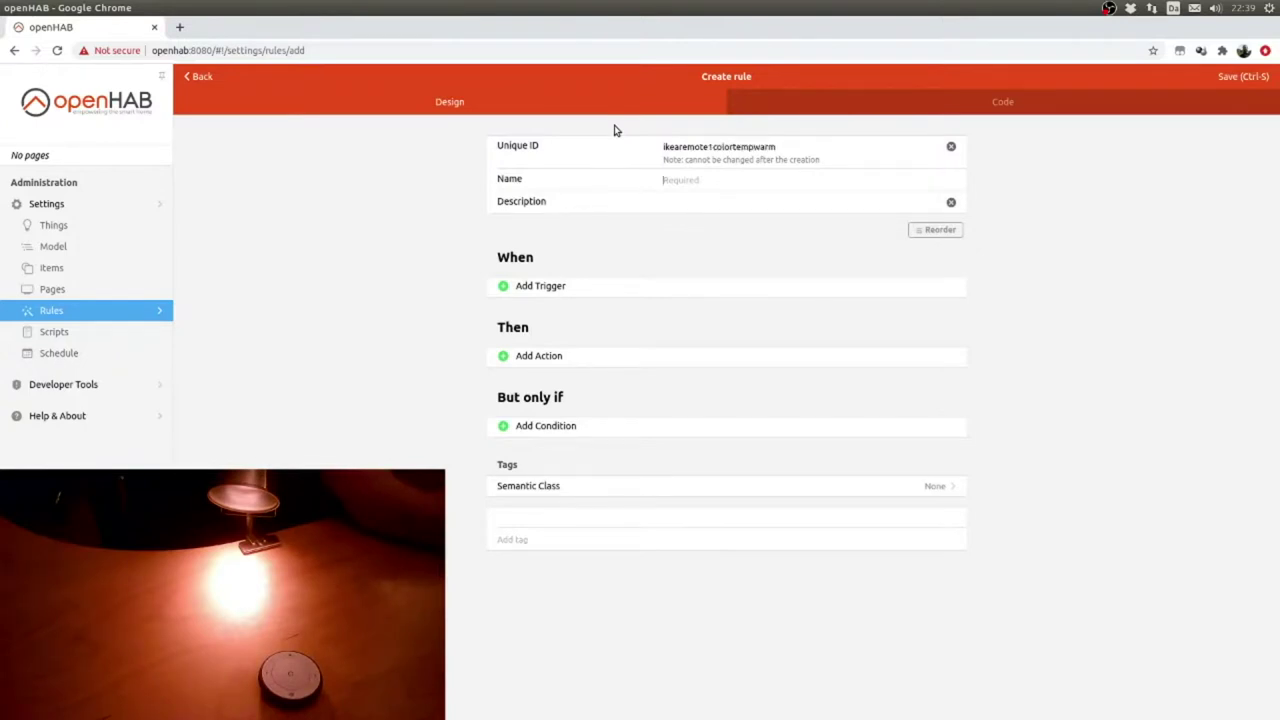
type("Ikea remote 1 color temp warm")
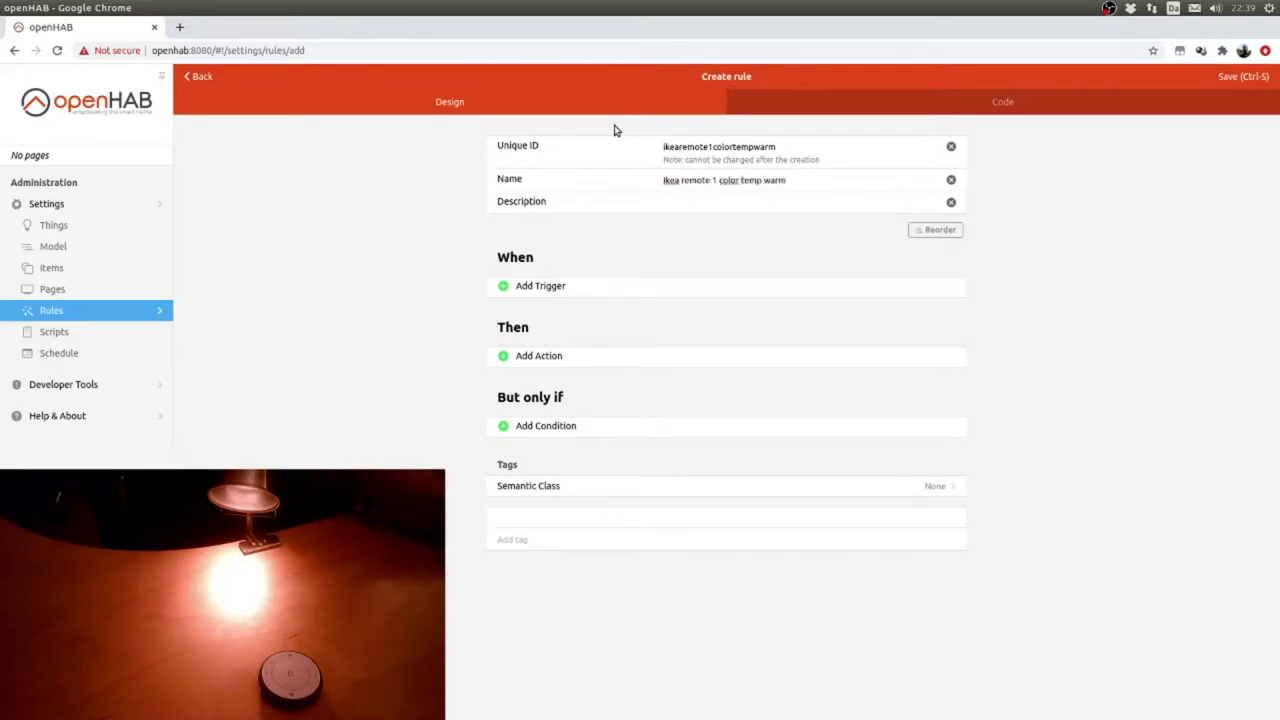
- Add a thing trigger for Ikea remote 1 using the trigger channel ikearemote1onoff (Ikea remote 1 on/off)
left_click(540, 287)
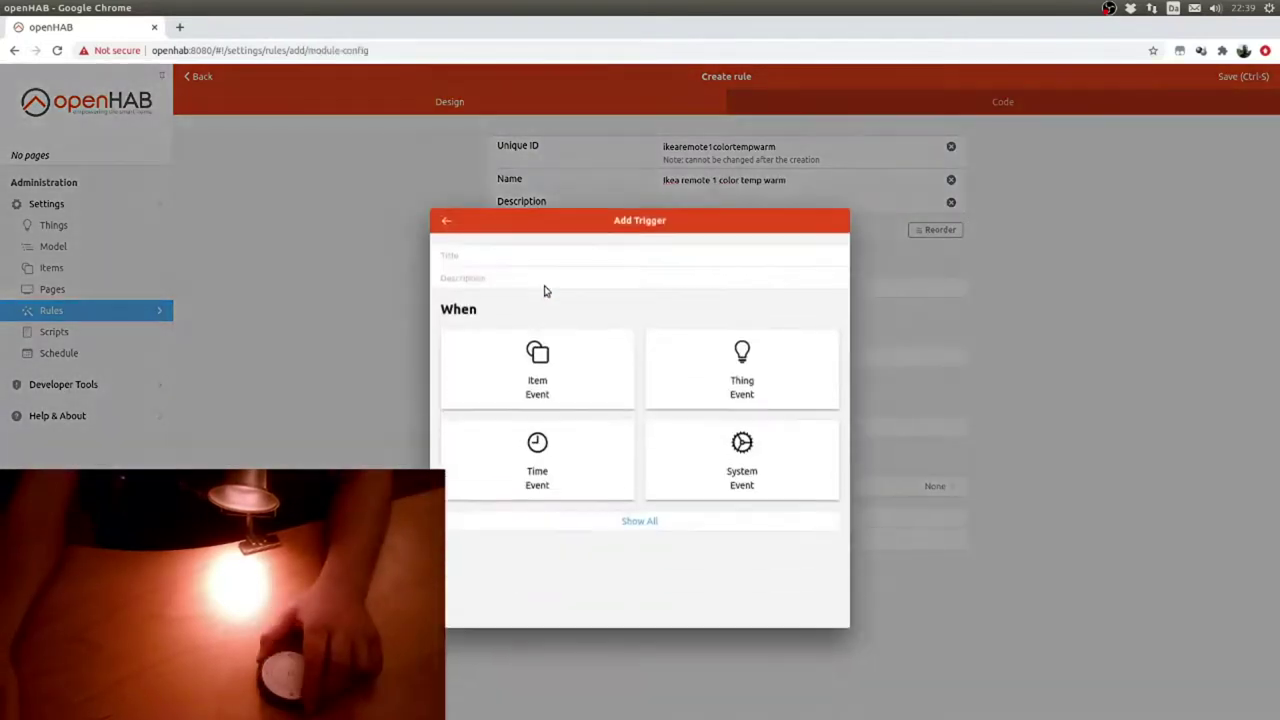
left_click(668, 350)
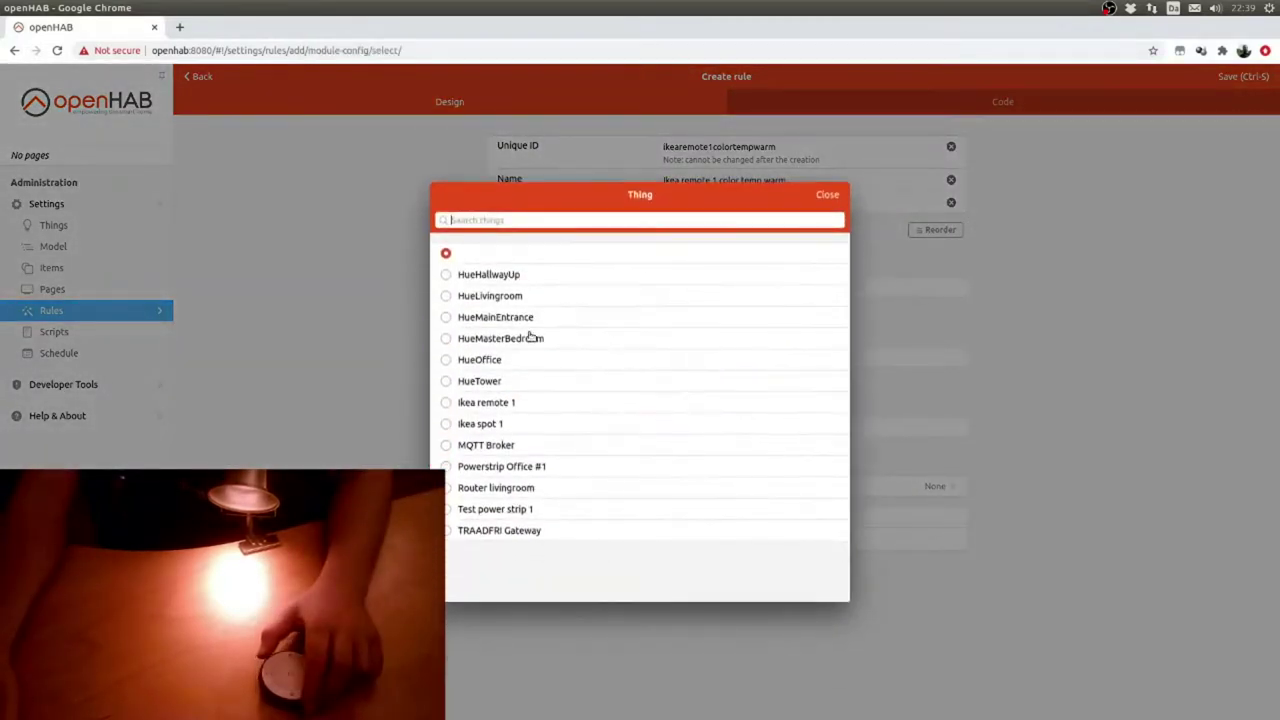
left_click(494, 408)
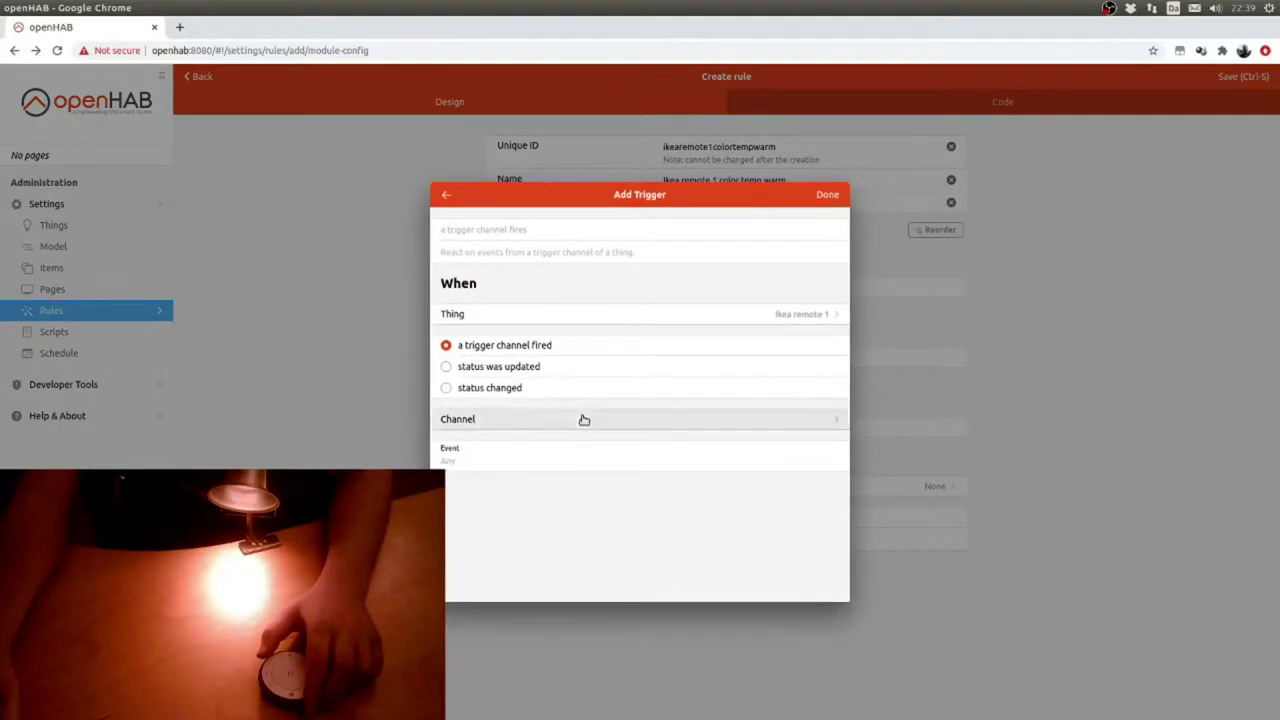
left_click(583, 420)
left_click(543, 289)
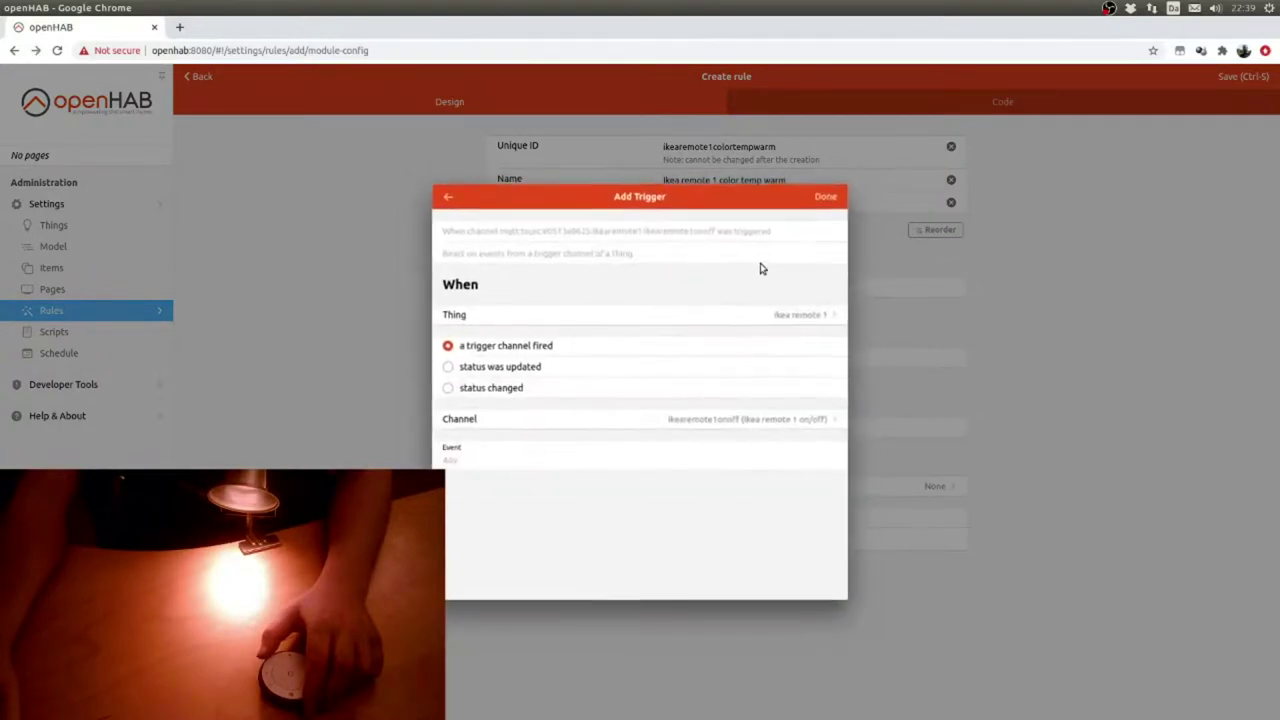
- Set the trigger's event to arrow_right_click and finish the trigger
left_click(508, 460)
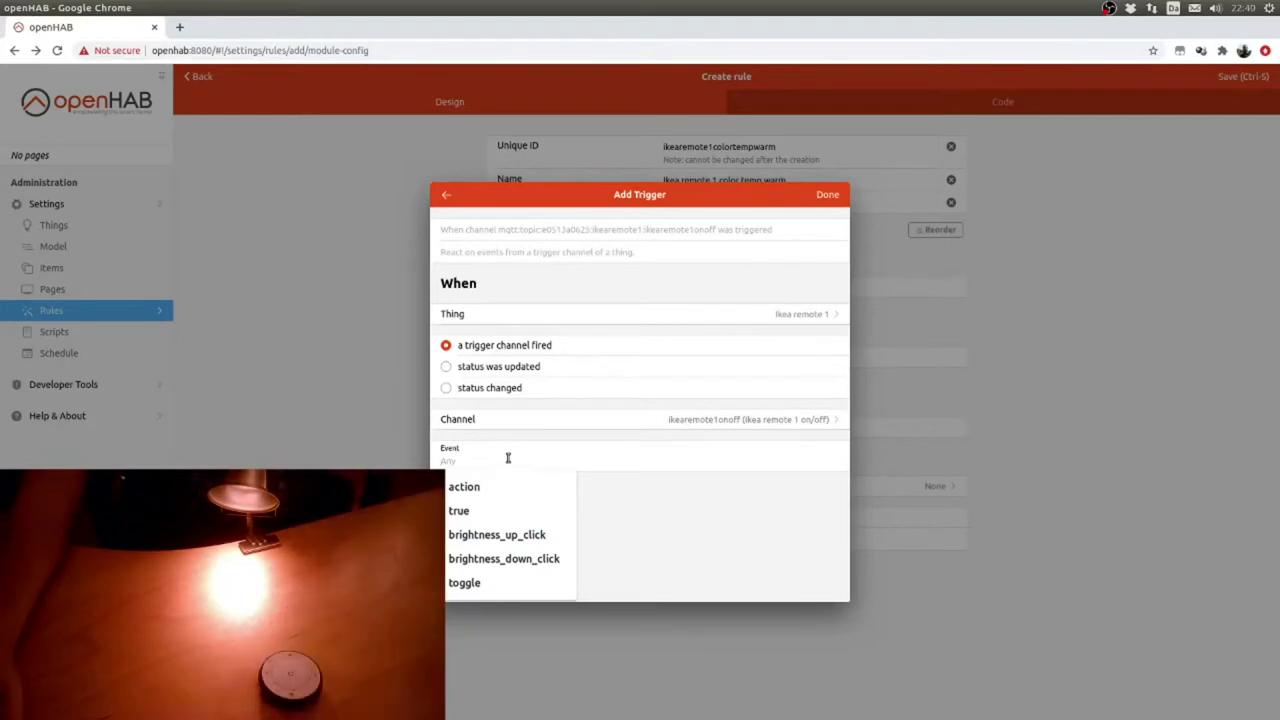
type("arrow_left_click")
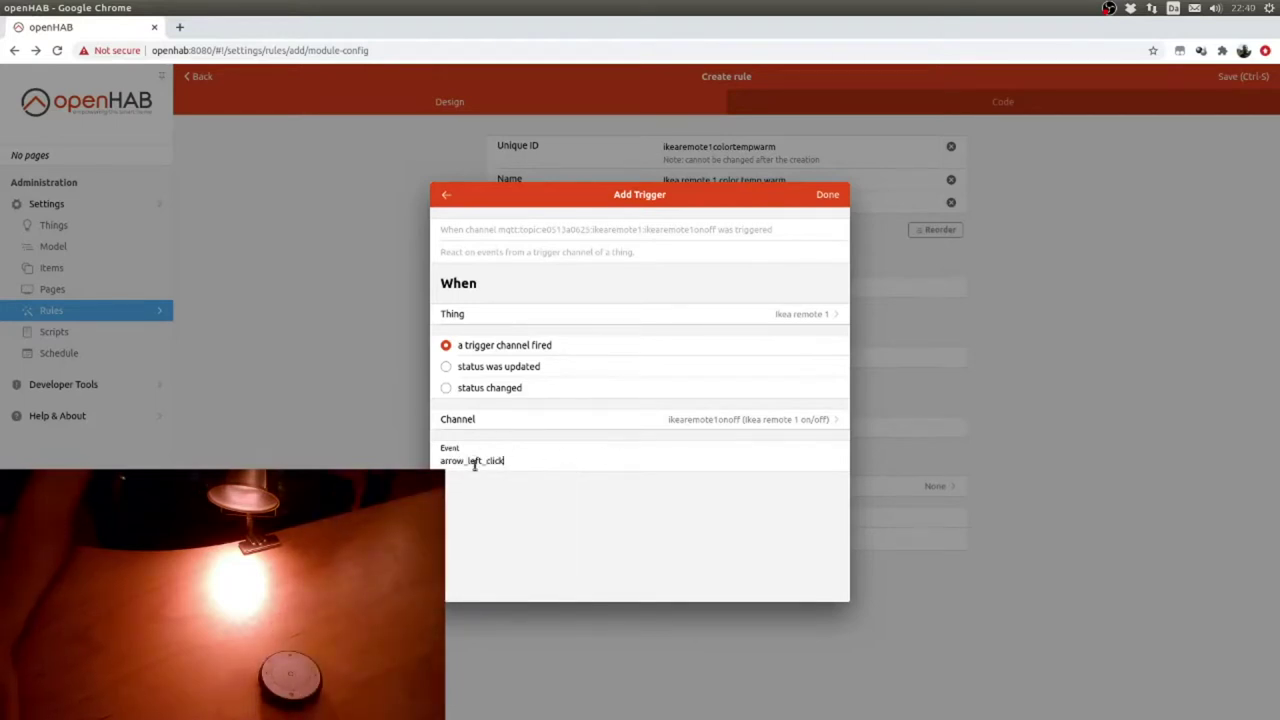
double_click(475, 462)
left_click(476, 461)
type("righ")
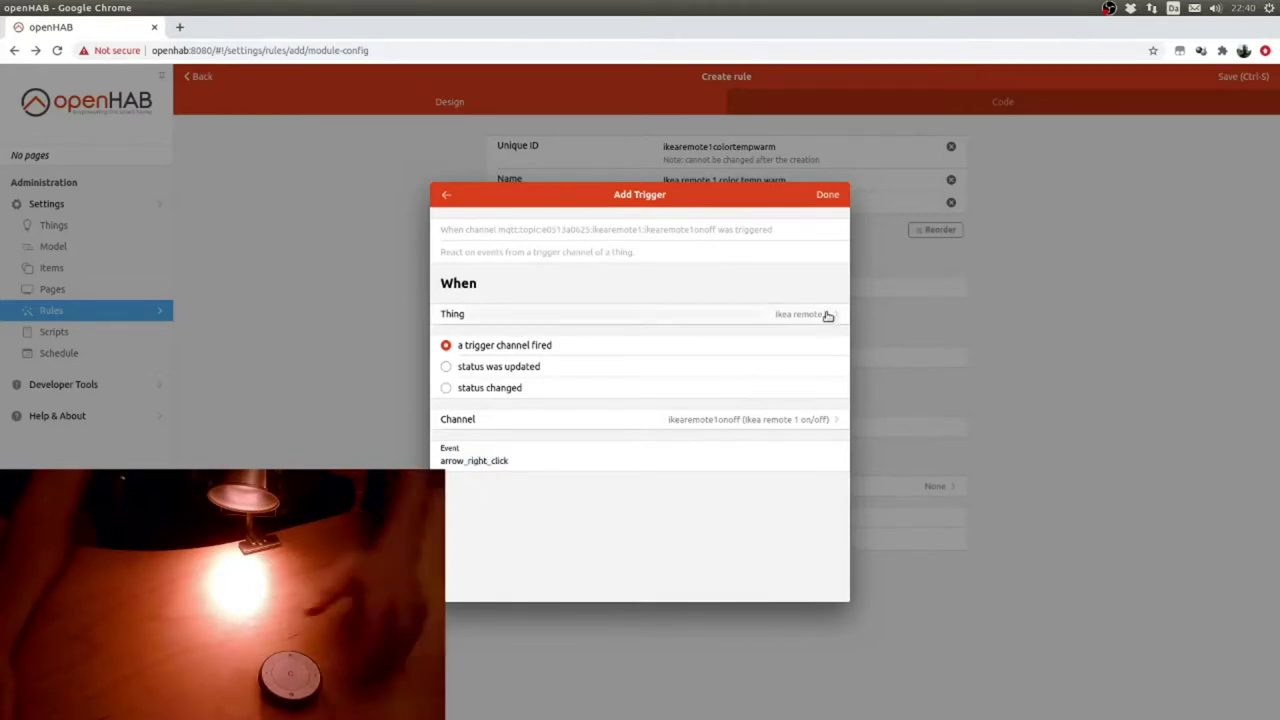
left_click(827, 194)
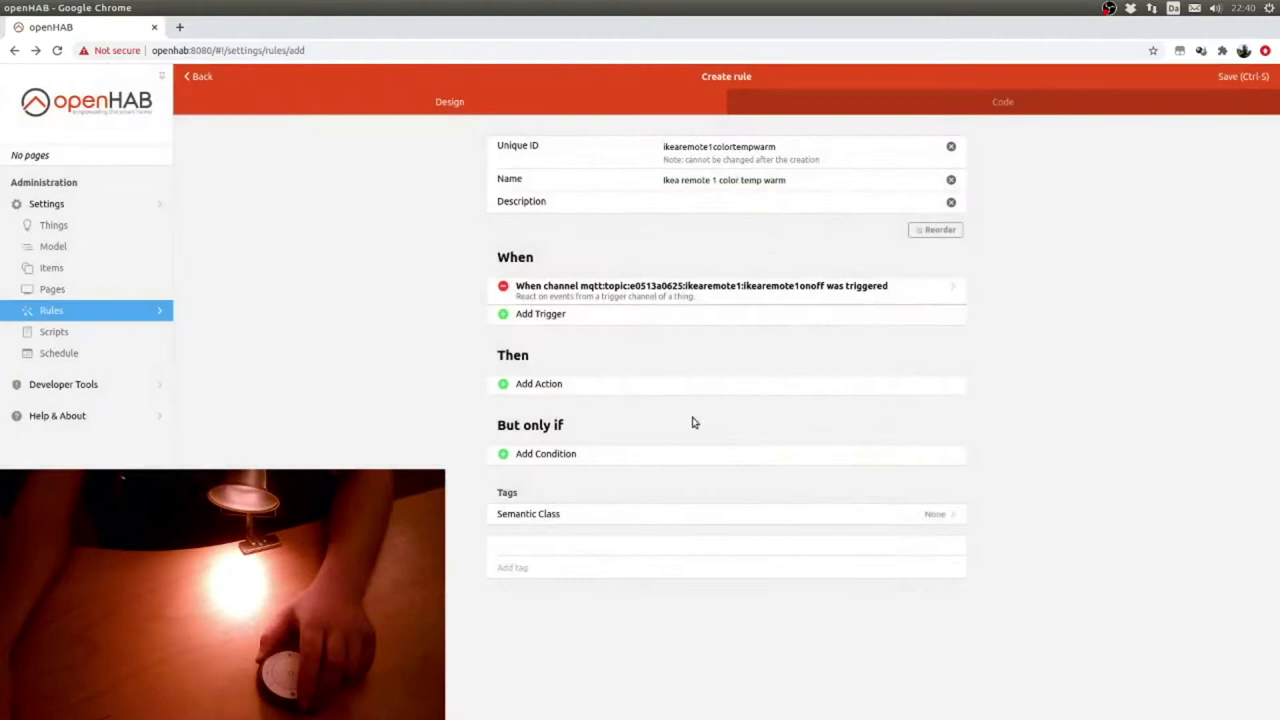
- Add an item action that sends the command INCREASE to the Ikea spot 1 color temperature item
left_click(530, 383)
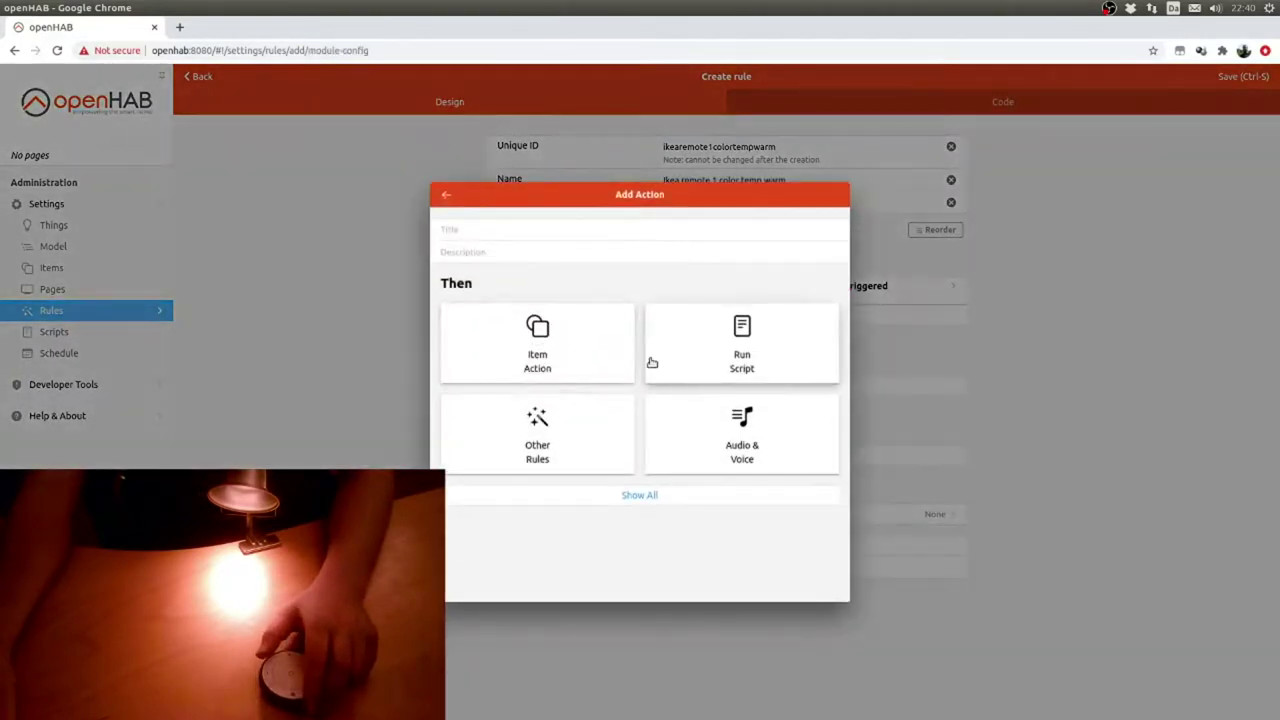
left_click(543, 362)
left_click(450, 258)
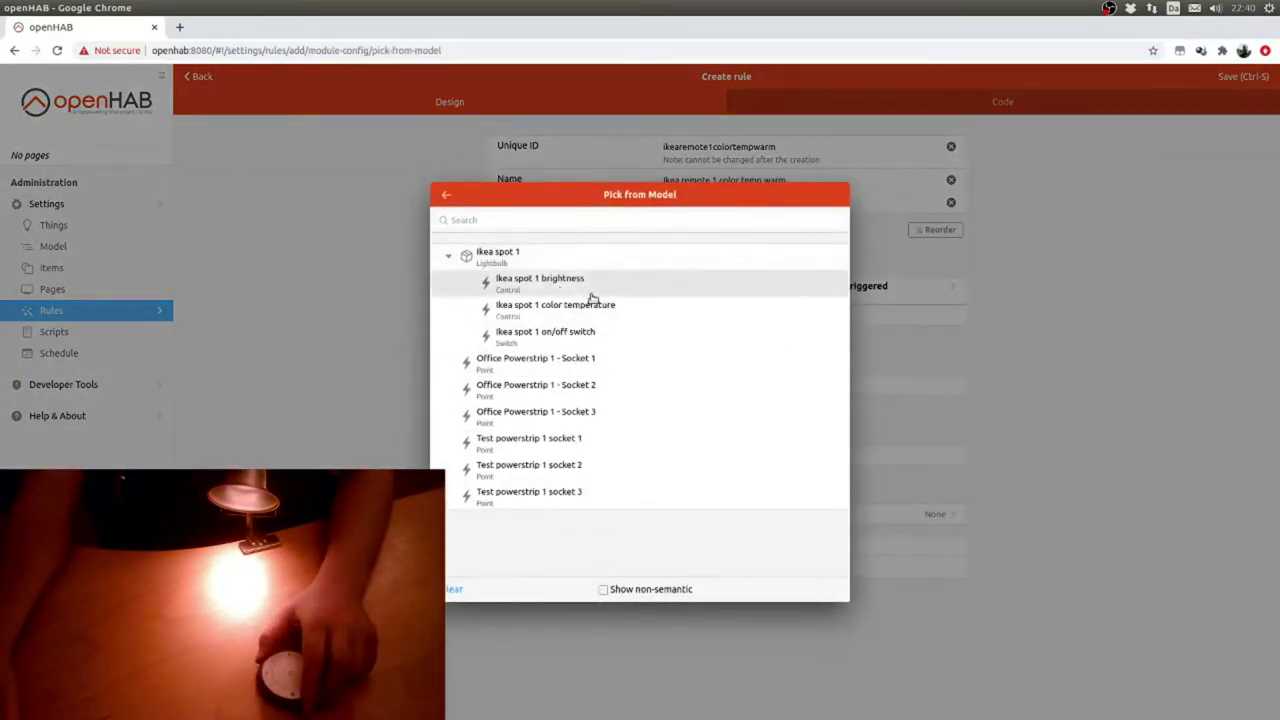
left_click(571, 306)
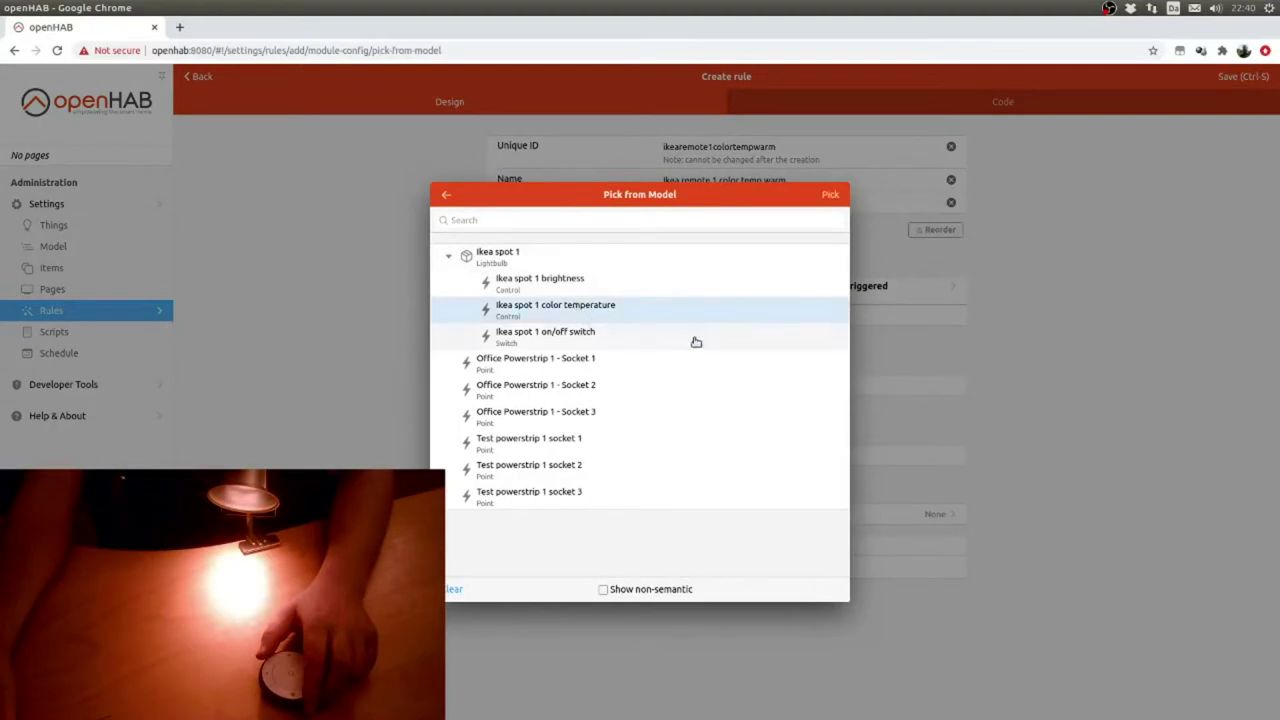
left_click(830, 195)
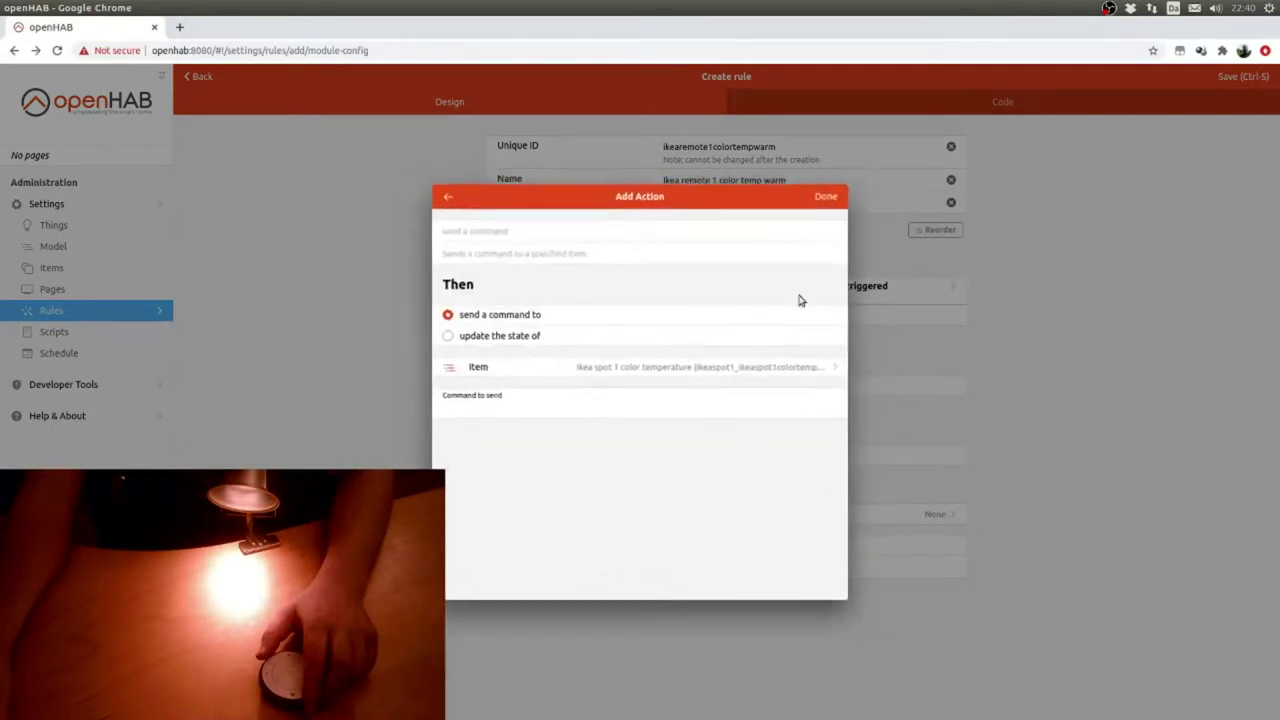
left_click(485, 411)
left_click(471, 506)
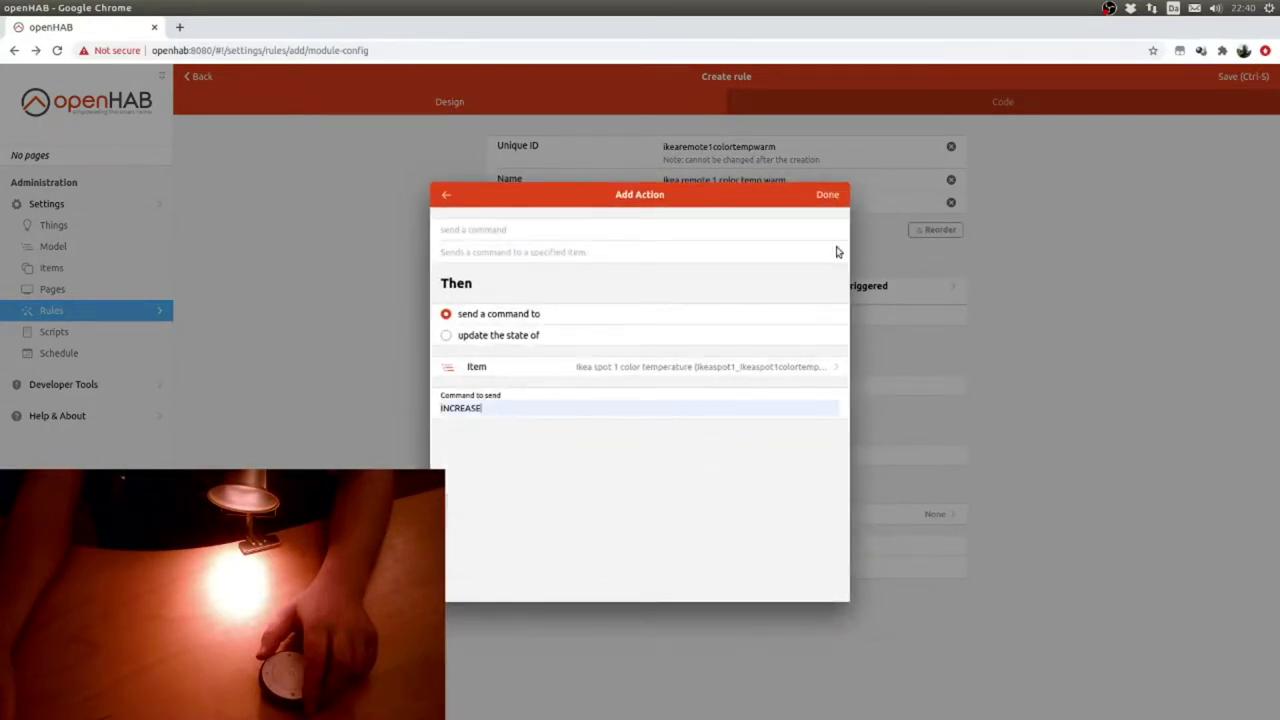
left_click(829, 195)
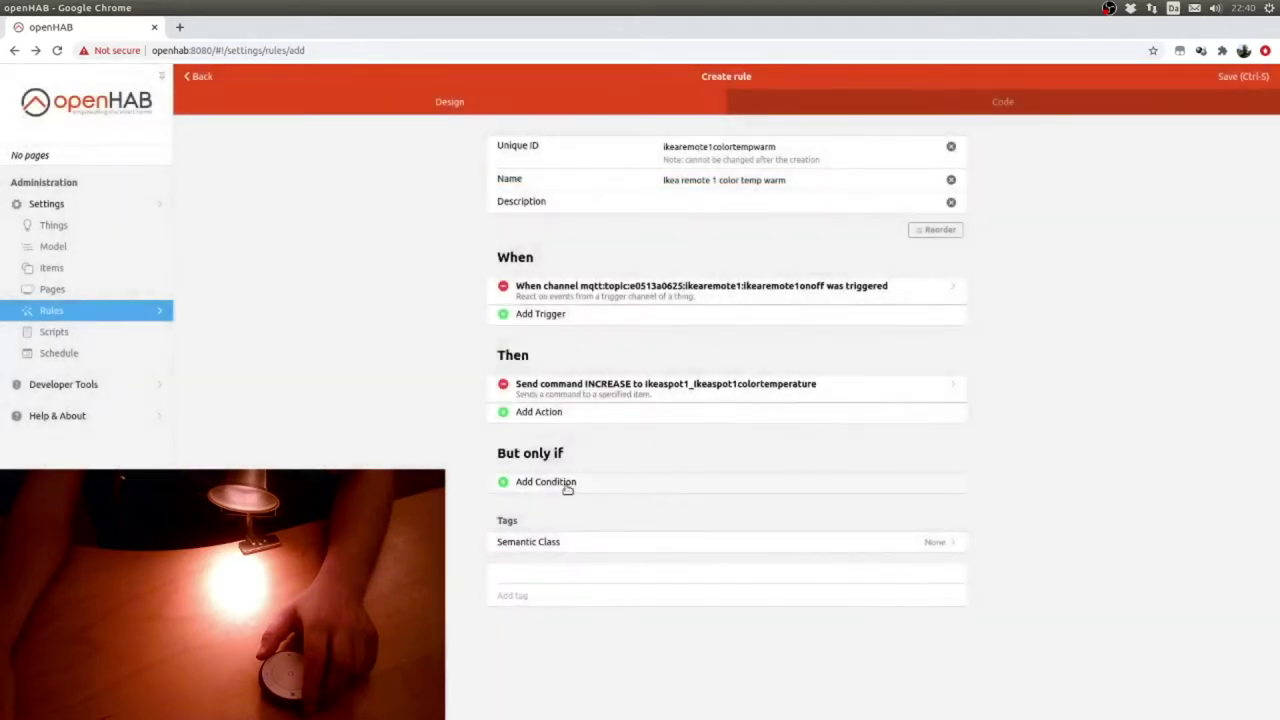
- Add an item condition requiring the Ikea spot 1 on/off switch to be equal to ON, and save the color temp warm rule
left_click(567, 488)
left_click(567, 347)
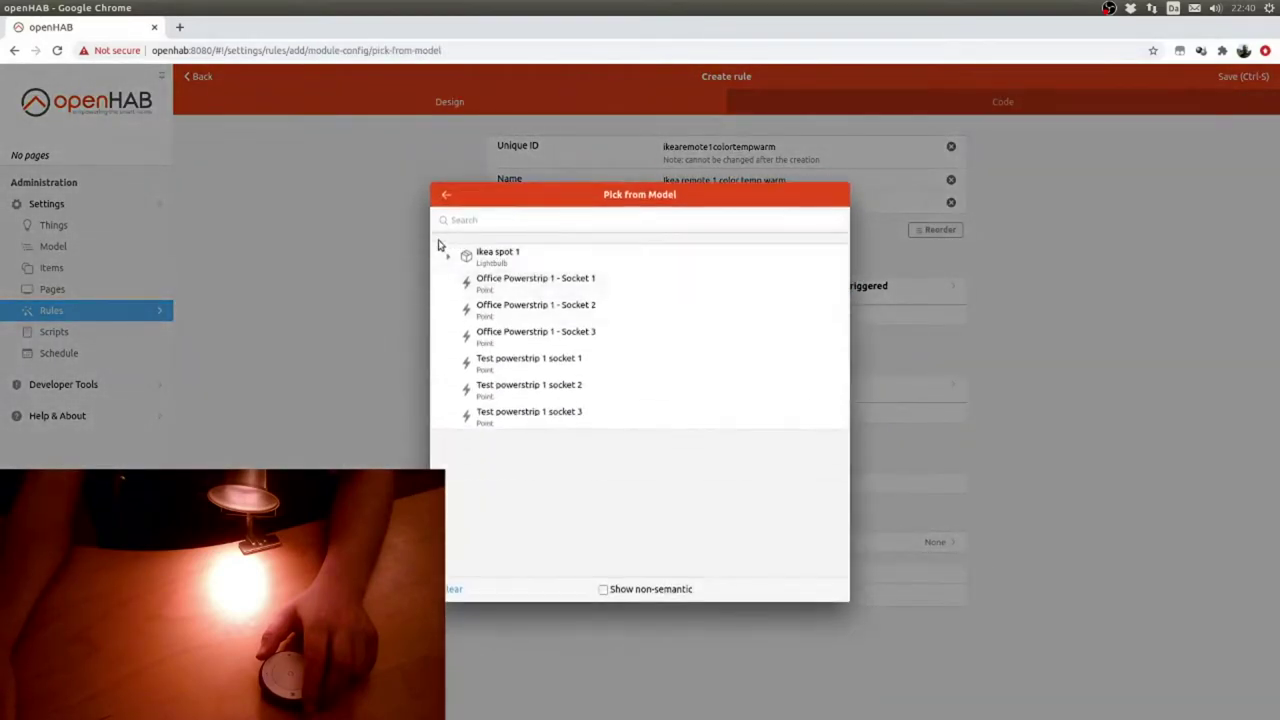
left_click(447, 256)
left_click(558, 338)
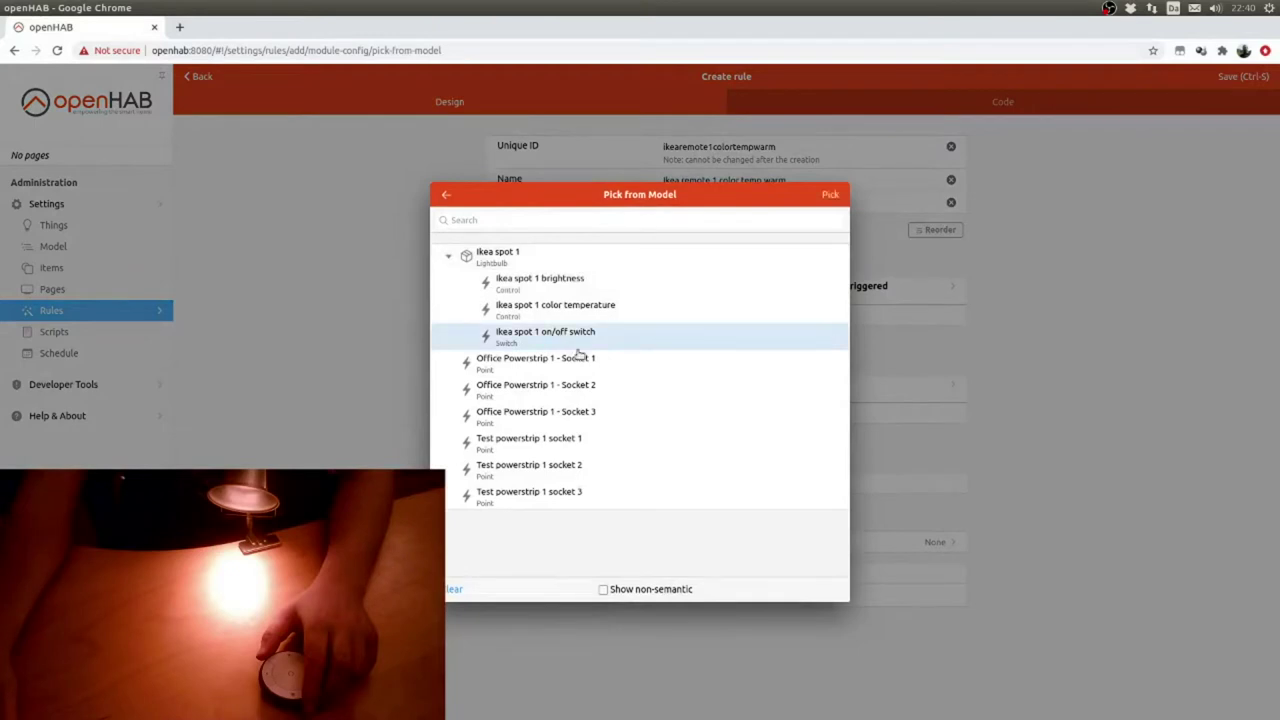
left_click(830, 195)
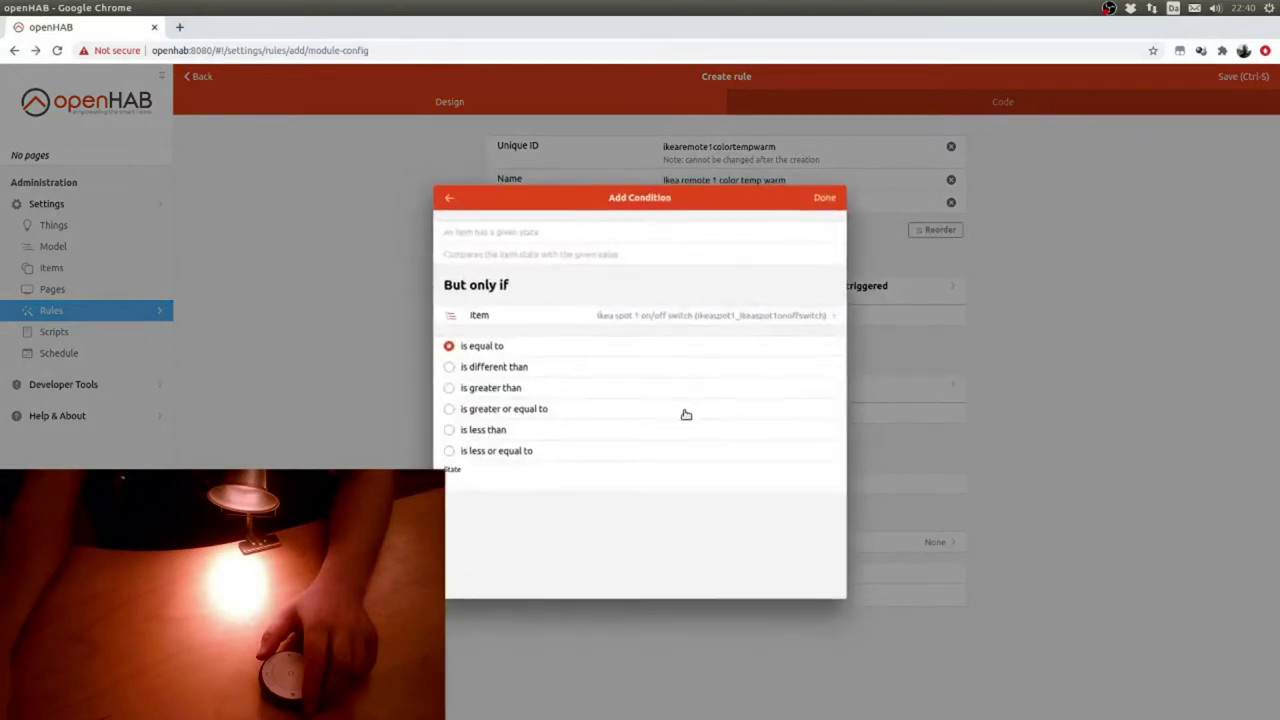
left_click(486, 483)
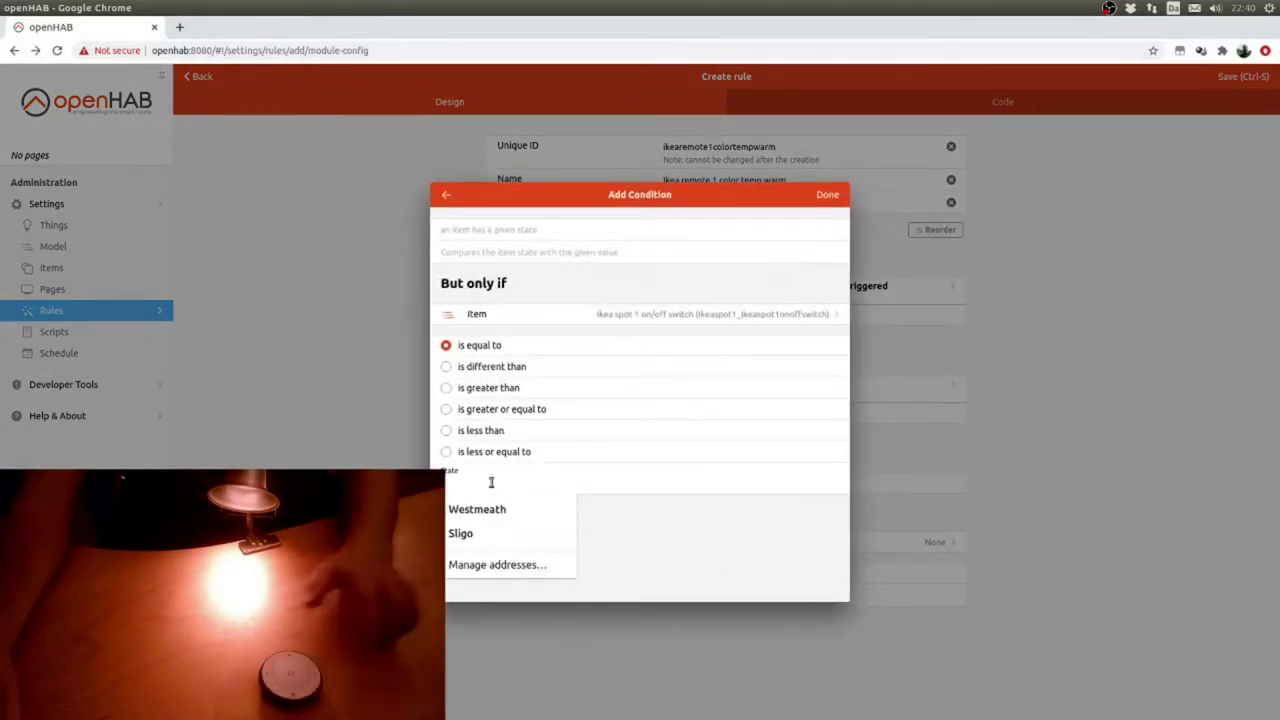
type("ON")
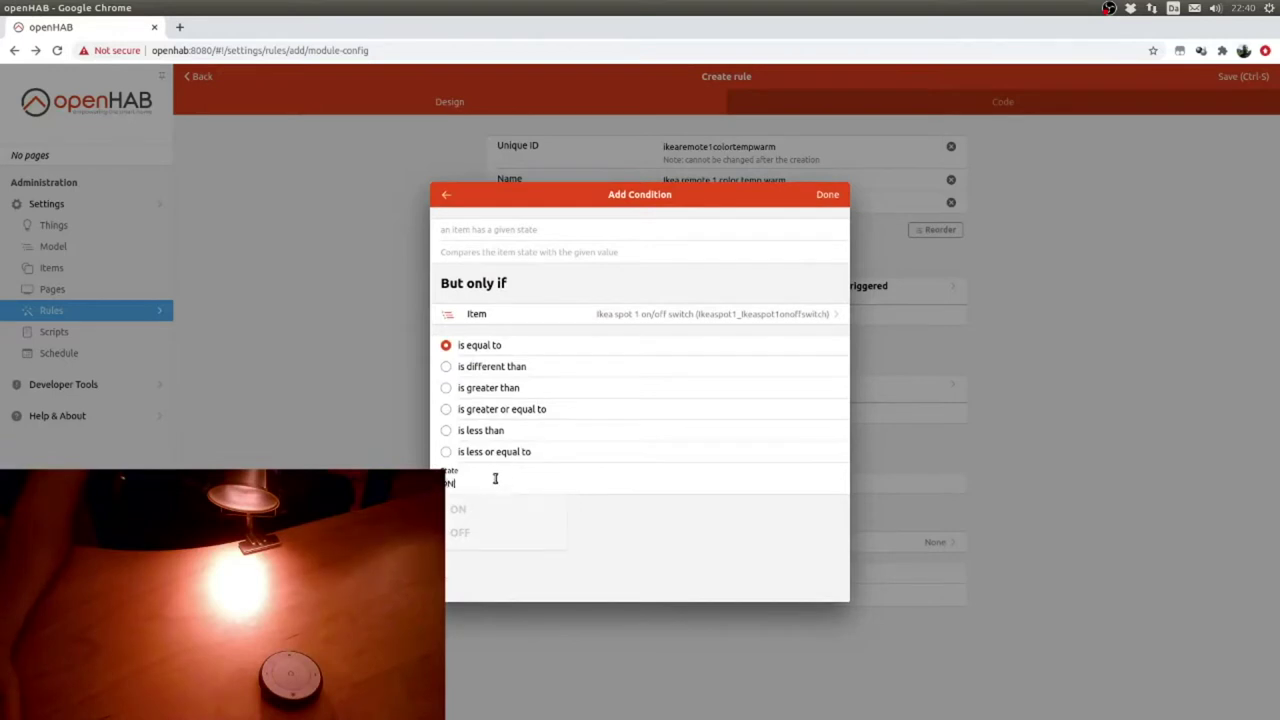
left_click(818, 203)
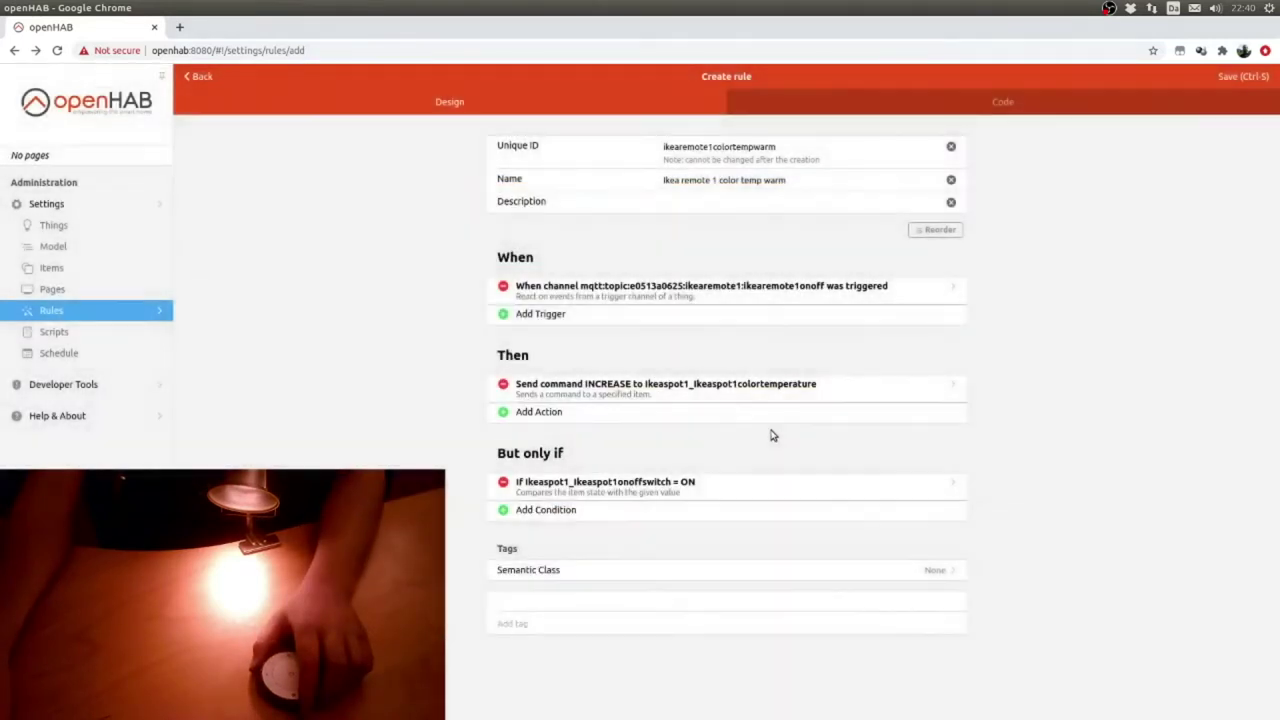
left_click(1250, 78)
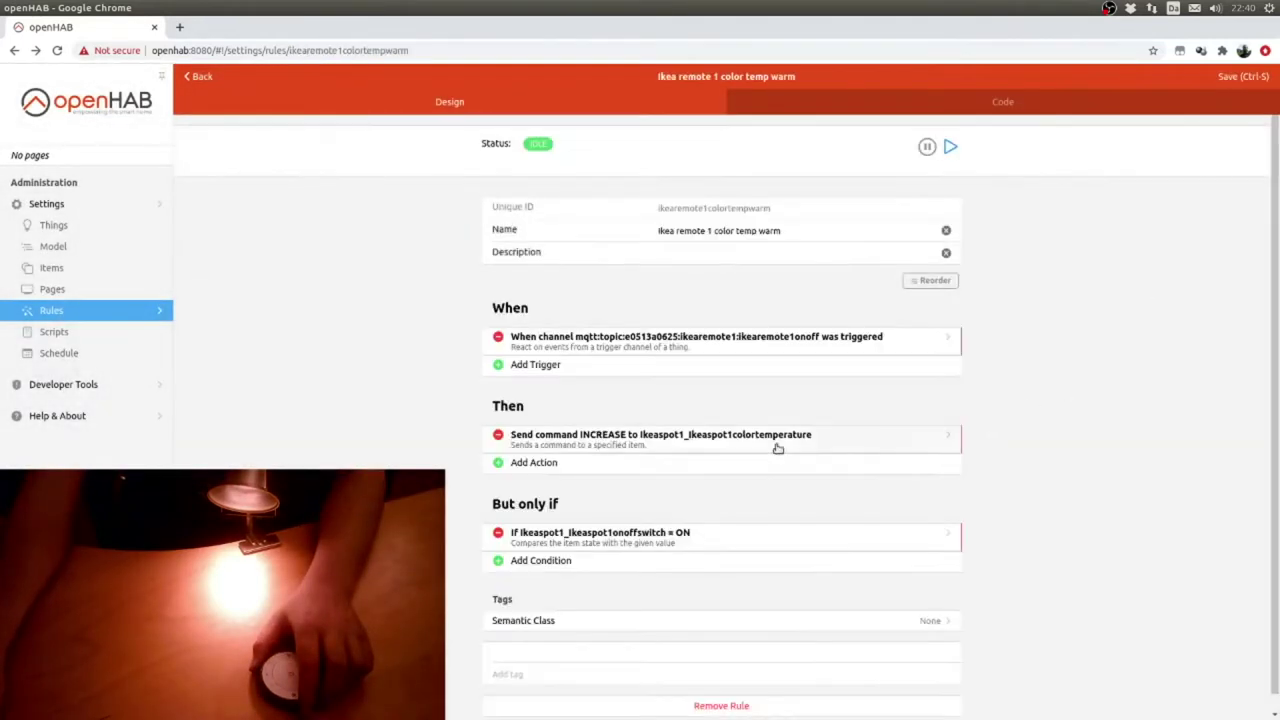
- Review the rules list, then check the Ikea spot 1 color temperature and brightness items while testing the remote, returning to the items list
left_click(132, 321)
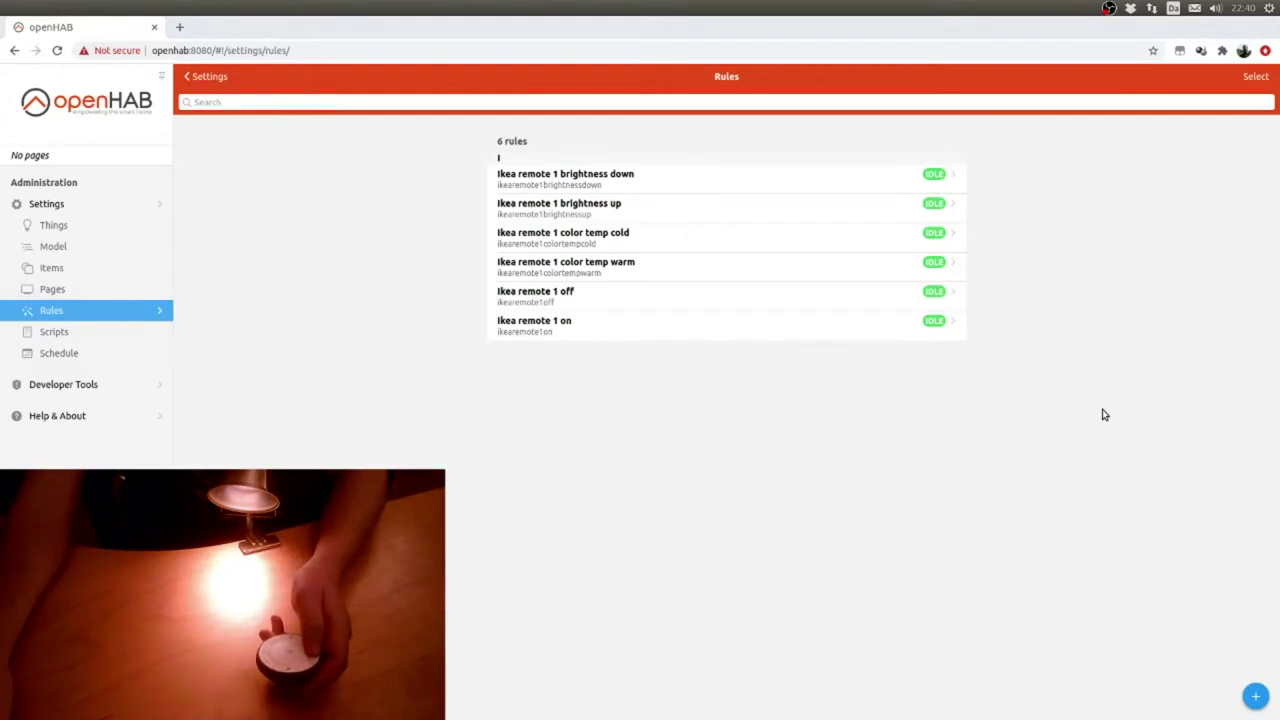
left_click(60, 270)
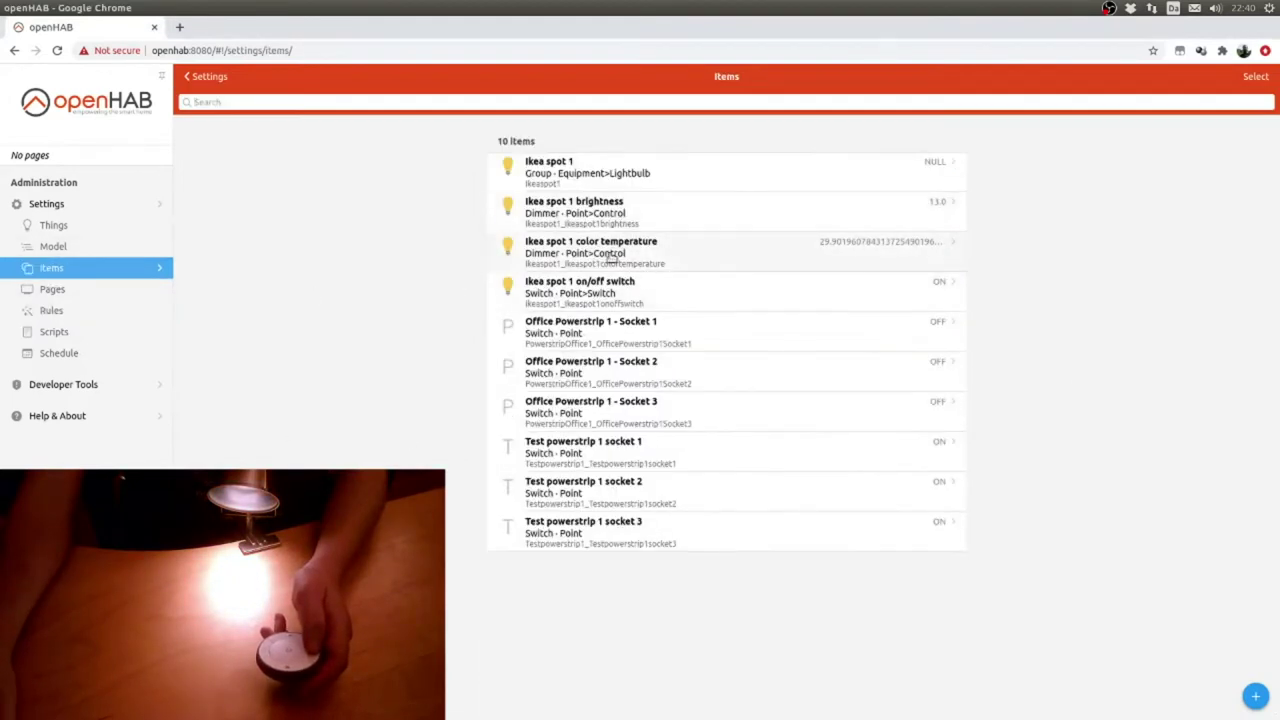
left_click(672, 246)
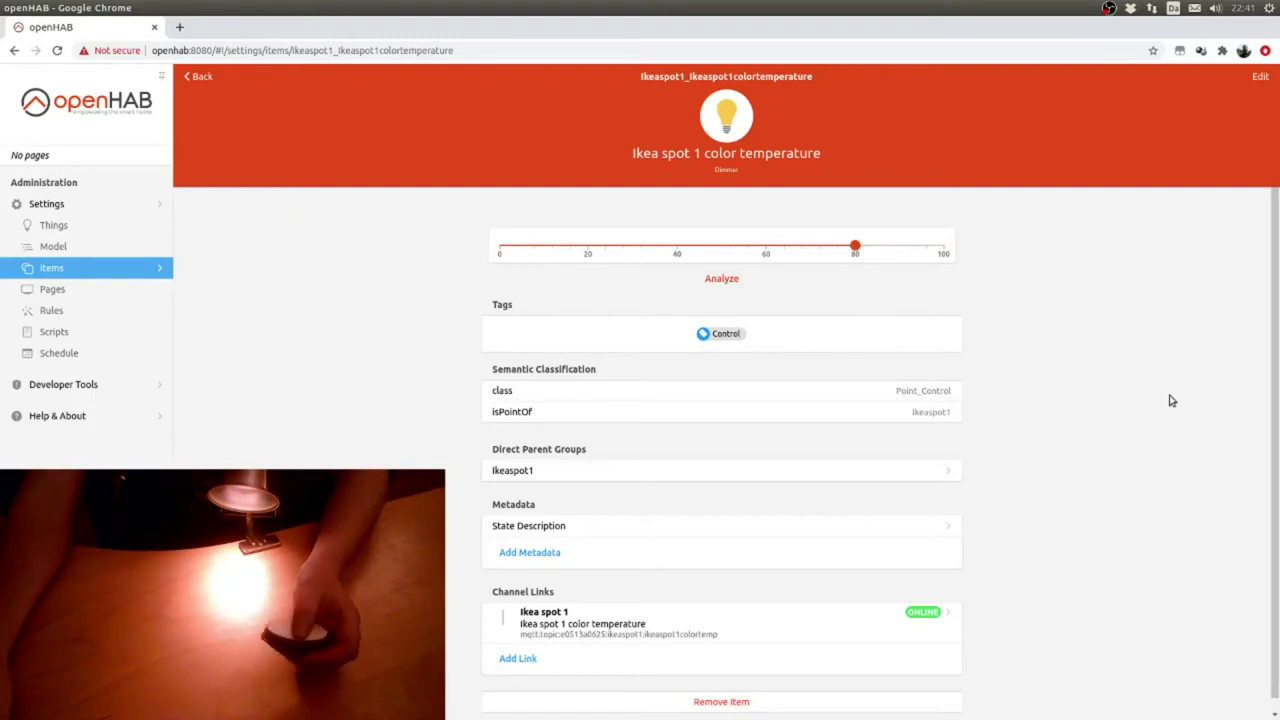
left_click(97, 276)
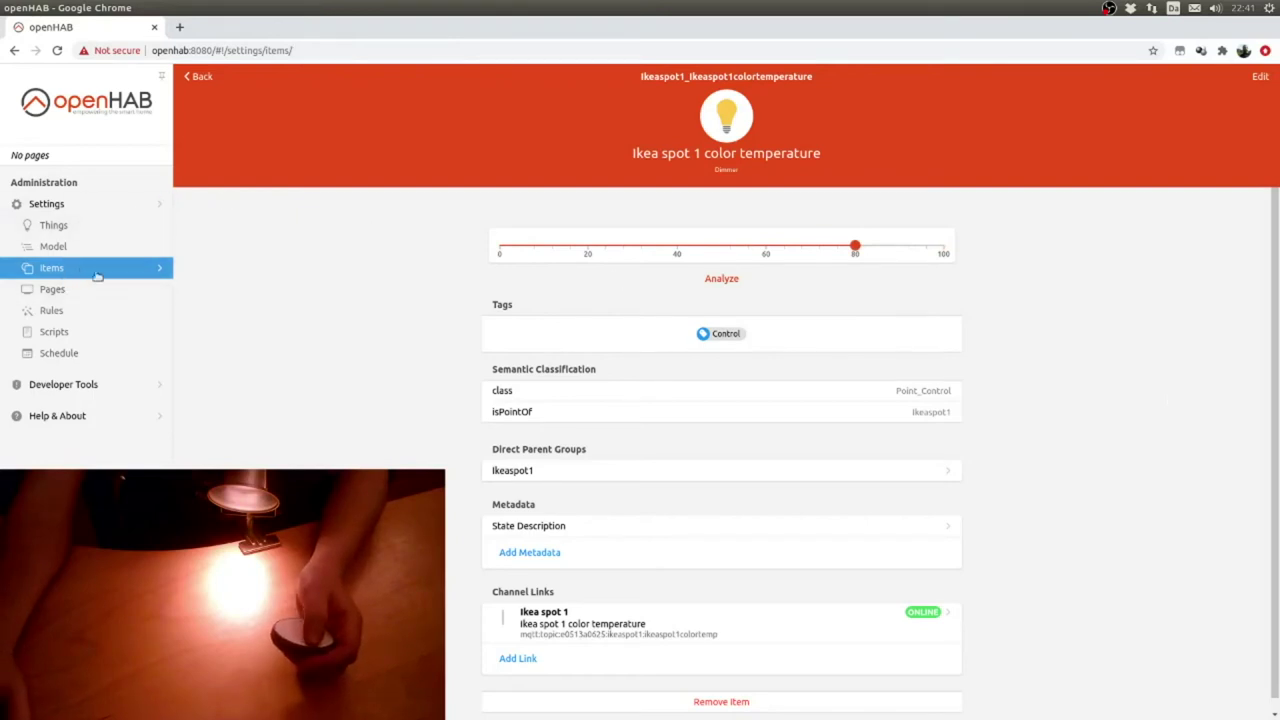
left_click(690, 212)
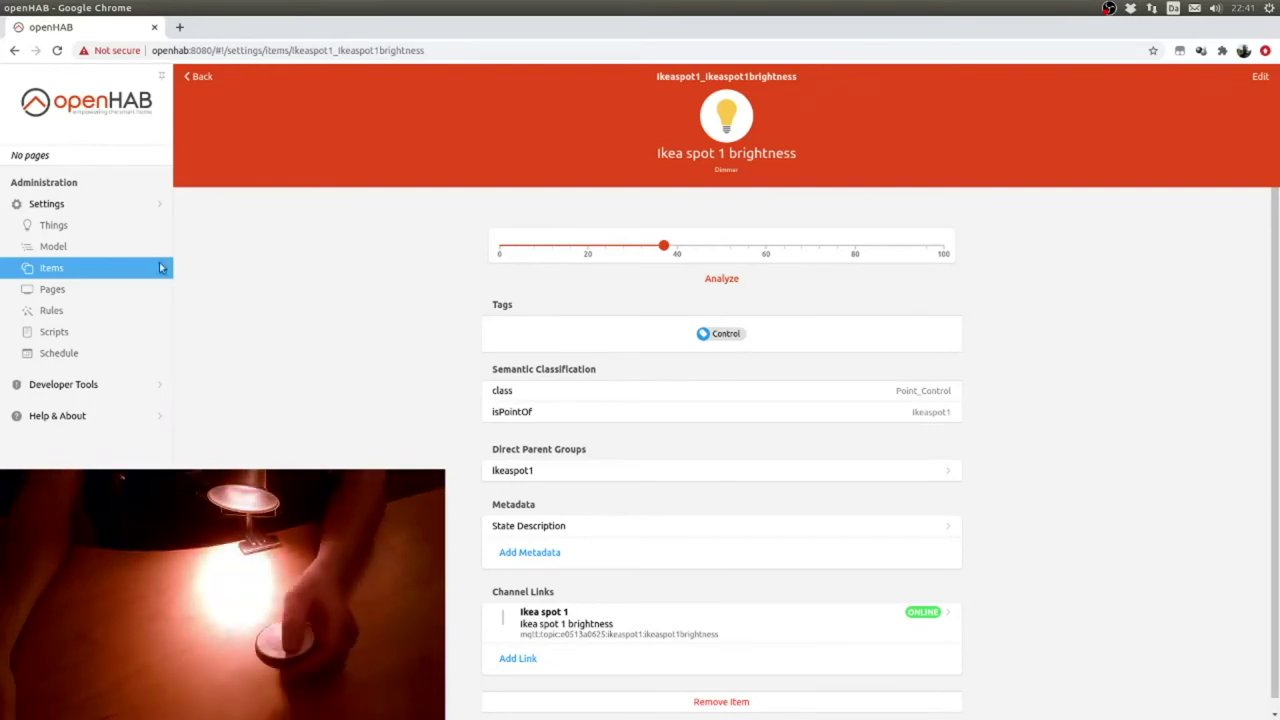
left_click(161, 267)
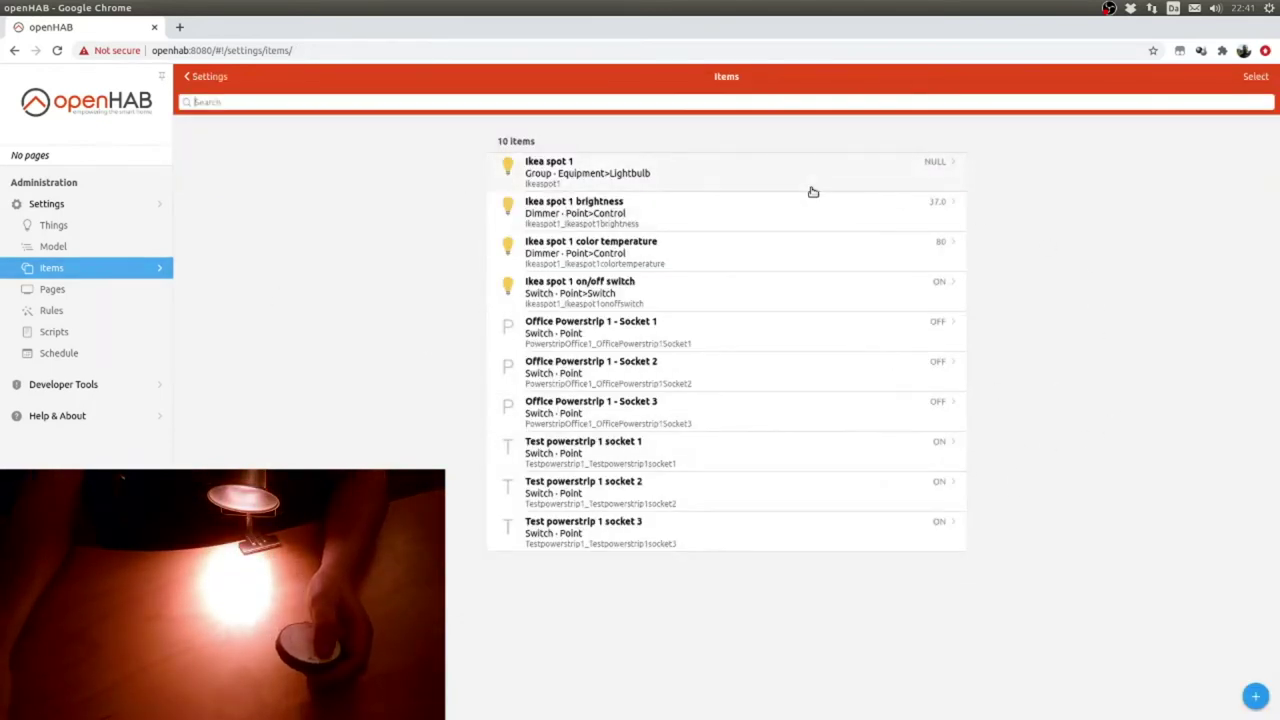